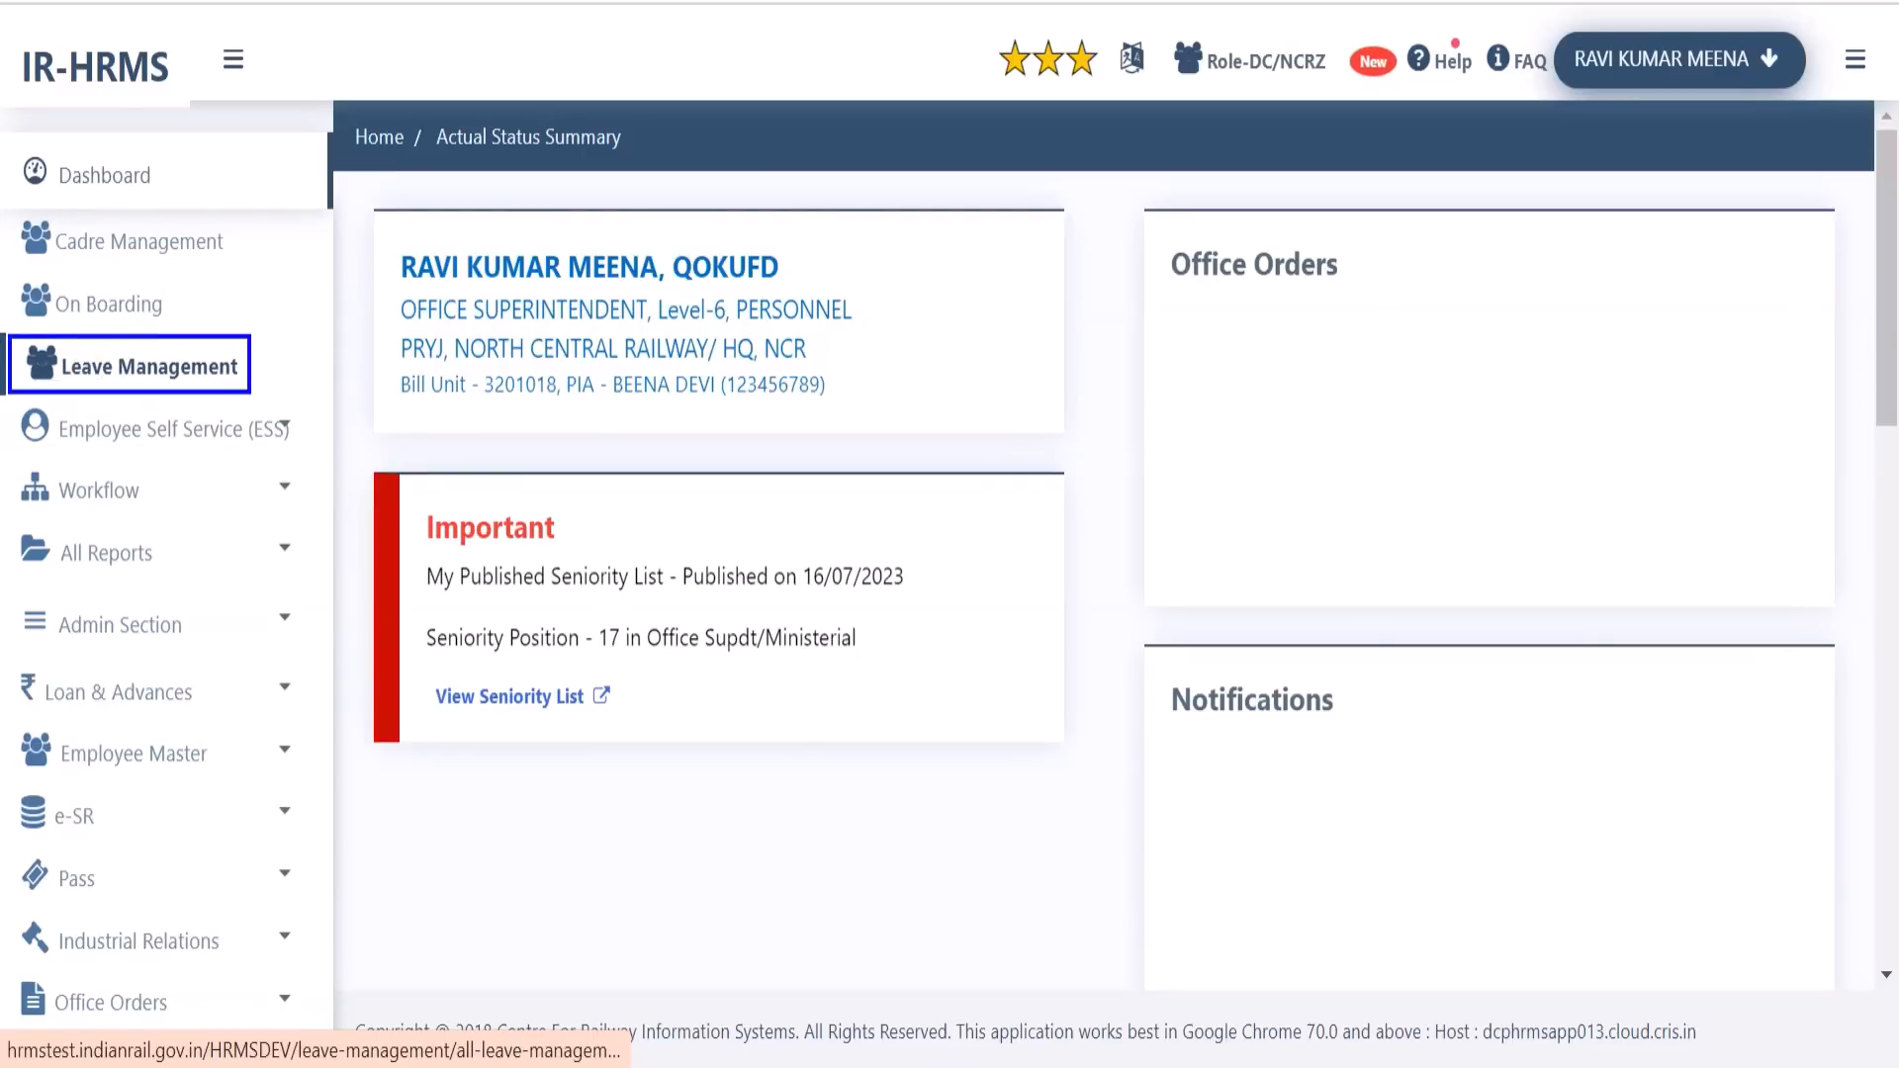
Open My Leave Balances in Leave Management and examine the employee details and the balance for each leave type
{"action": "left_click", "coordinate": [230, 370]}
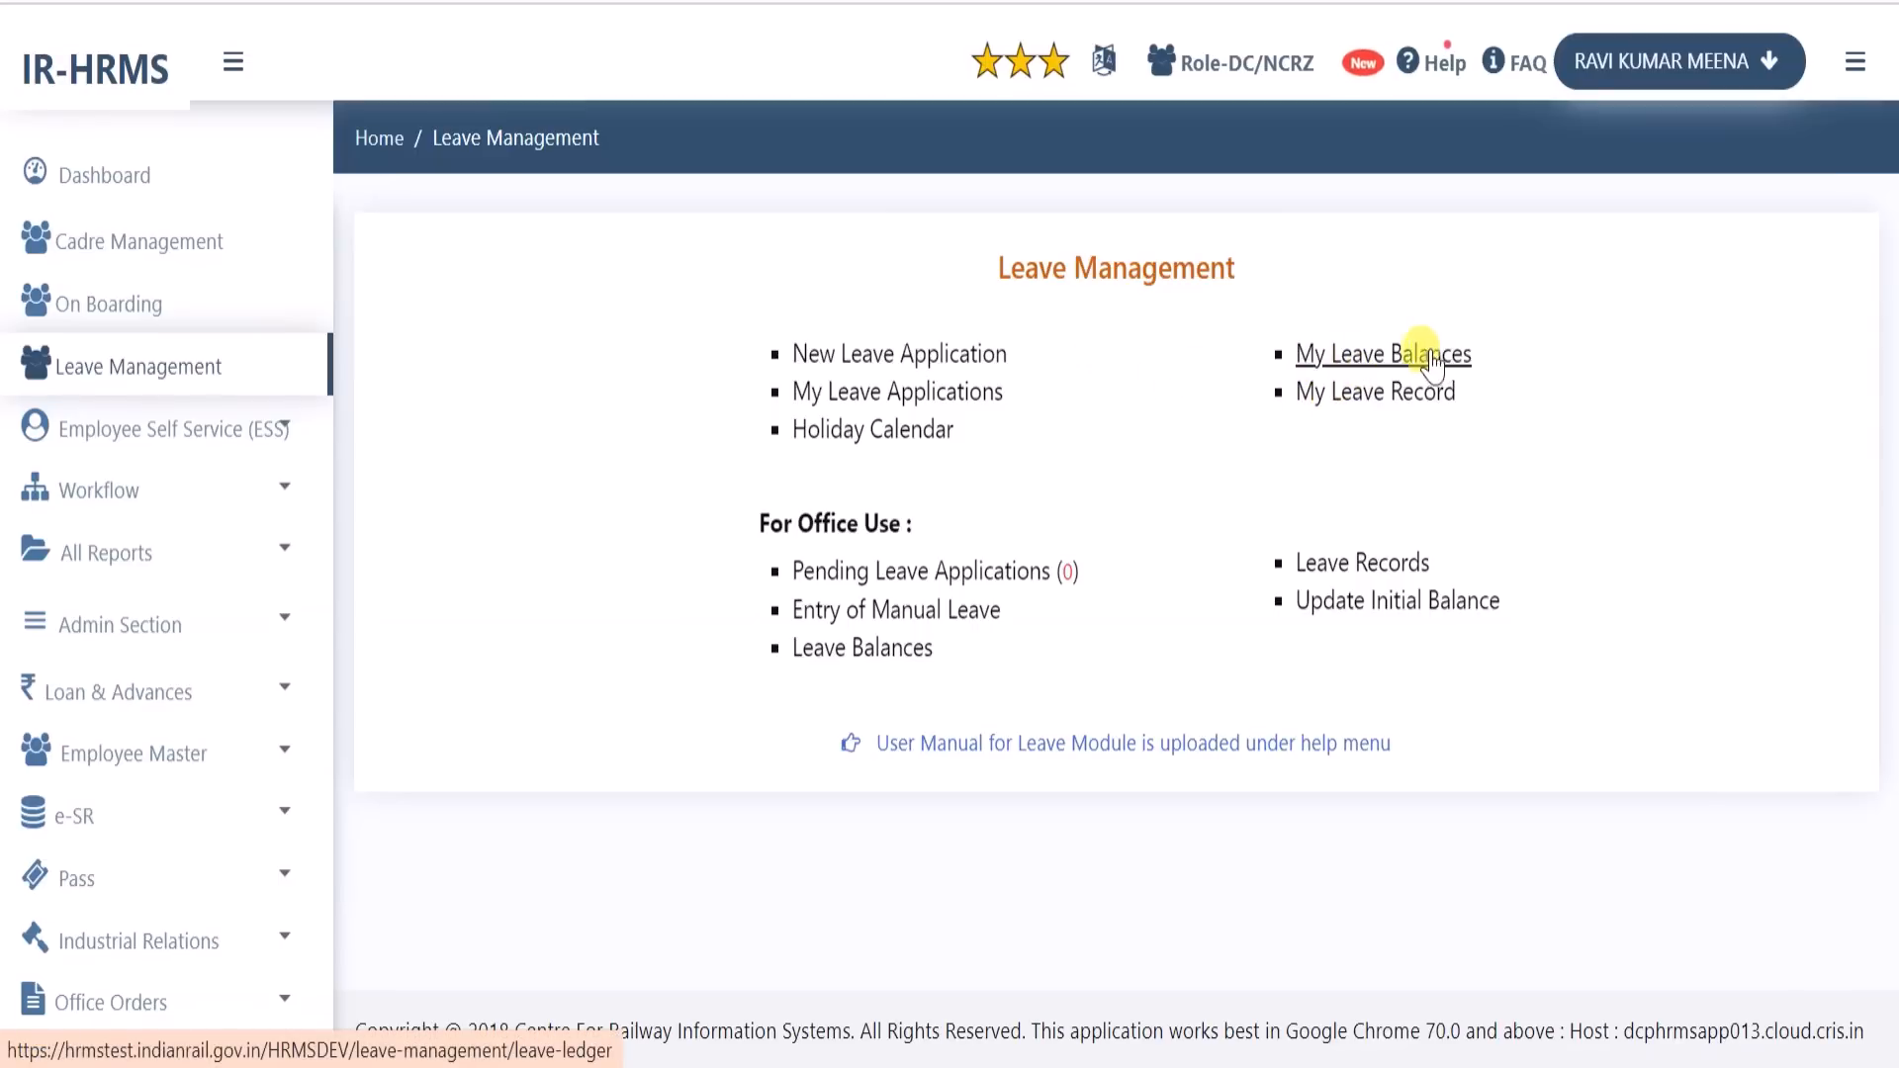
{"action": "left_click", "coordinate": [1353, 356]}
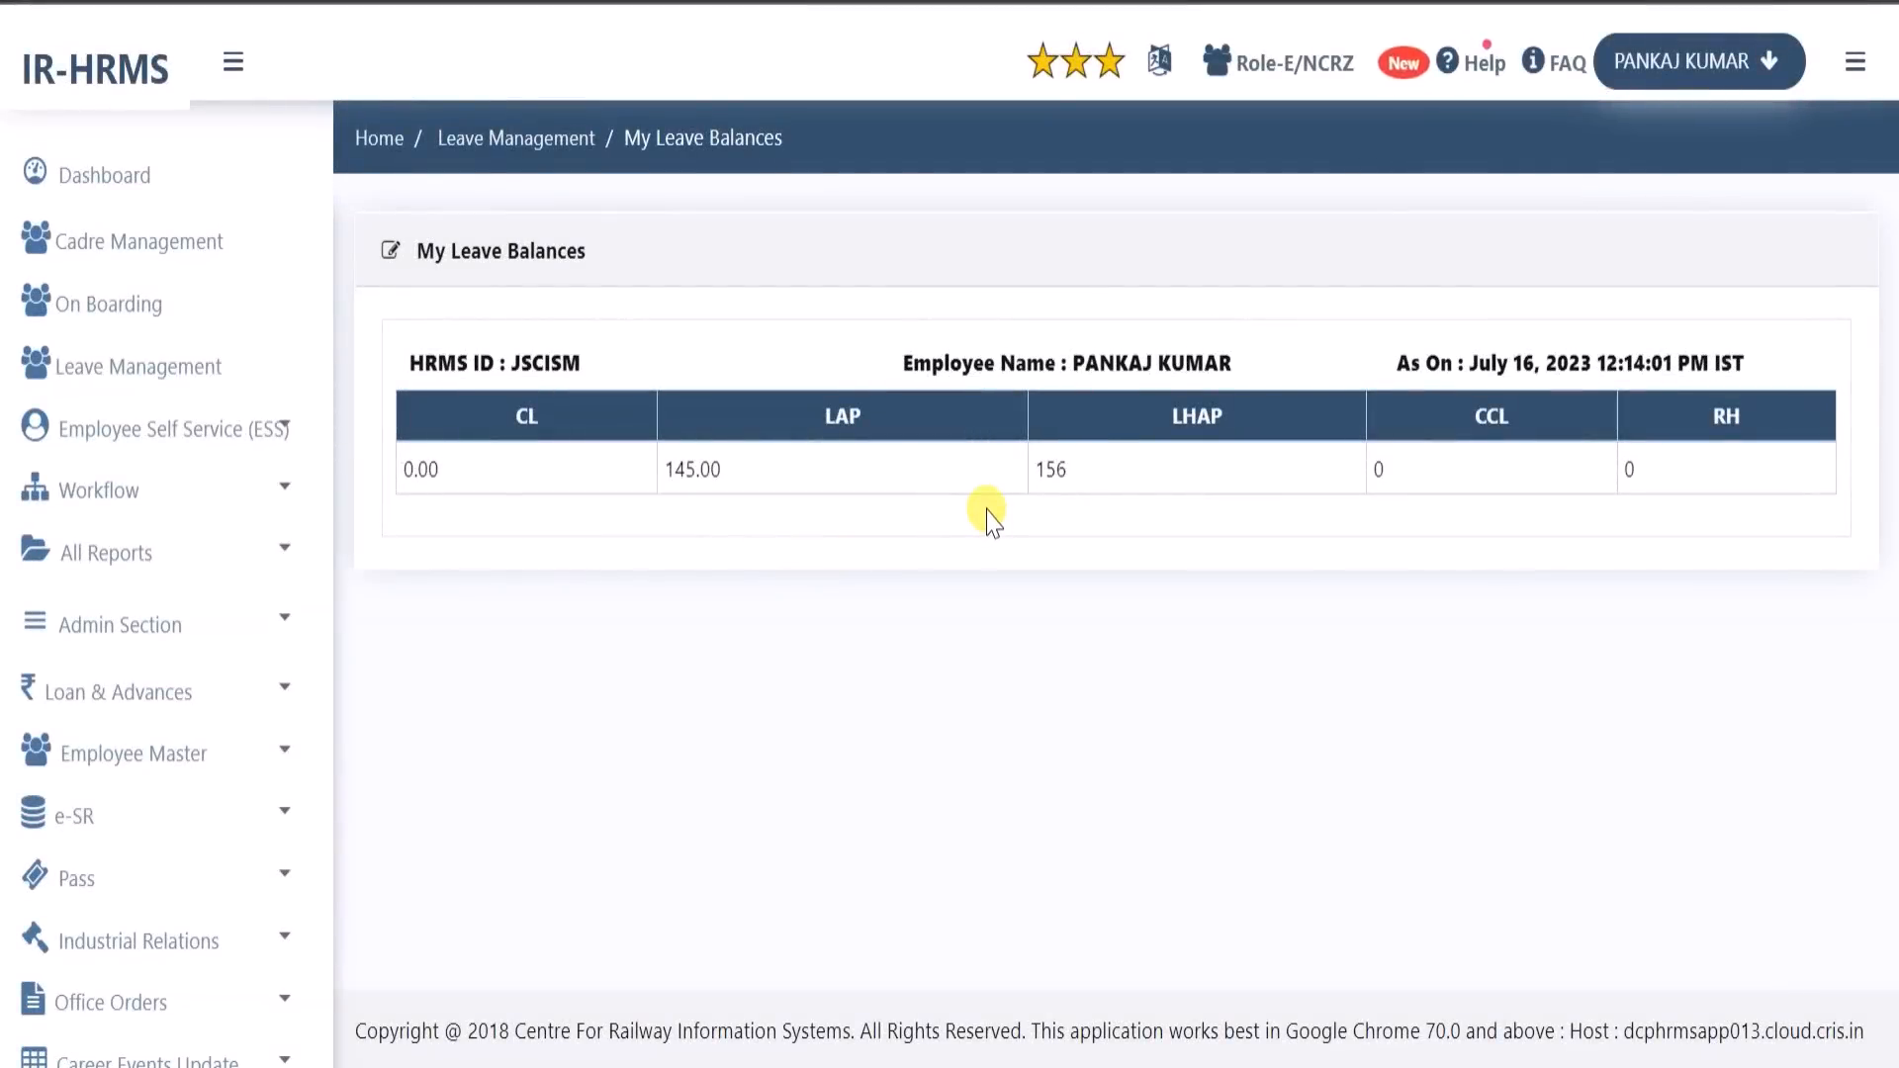
{"action": "left_click_drag", "start_coordinate": [1242, 360], "coordinate": [1117, 364]}
{"action": "left_click", "coordinate": [1250, 368]}
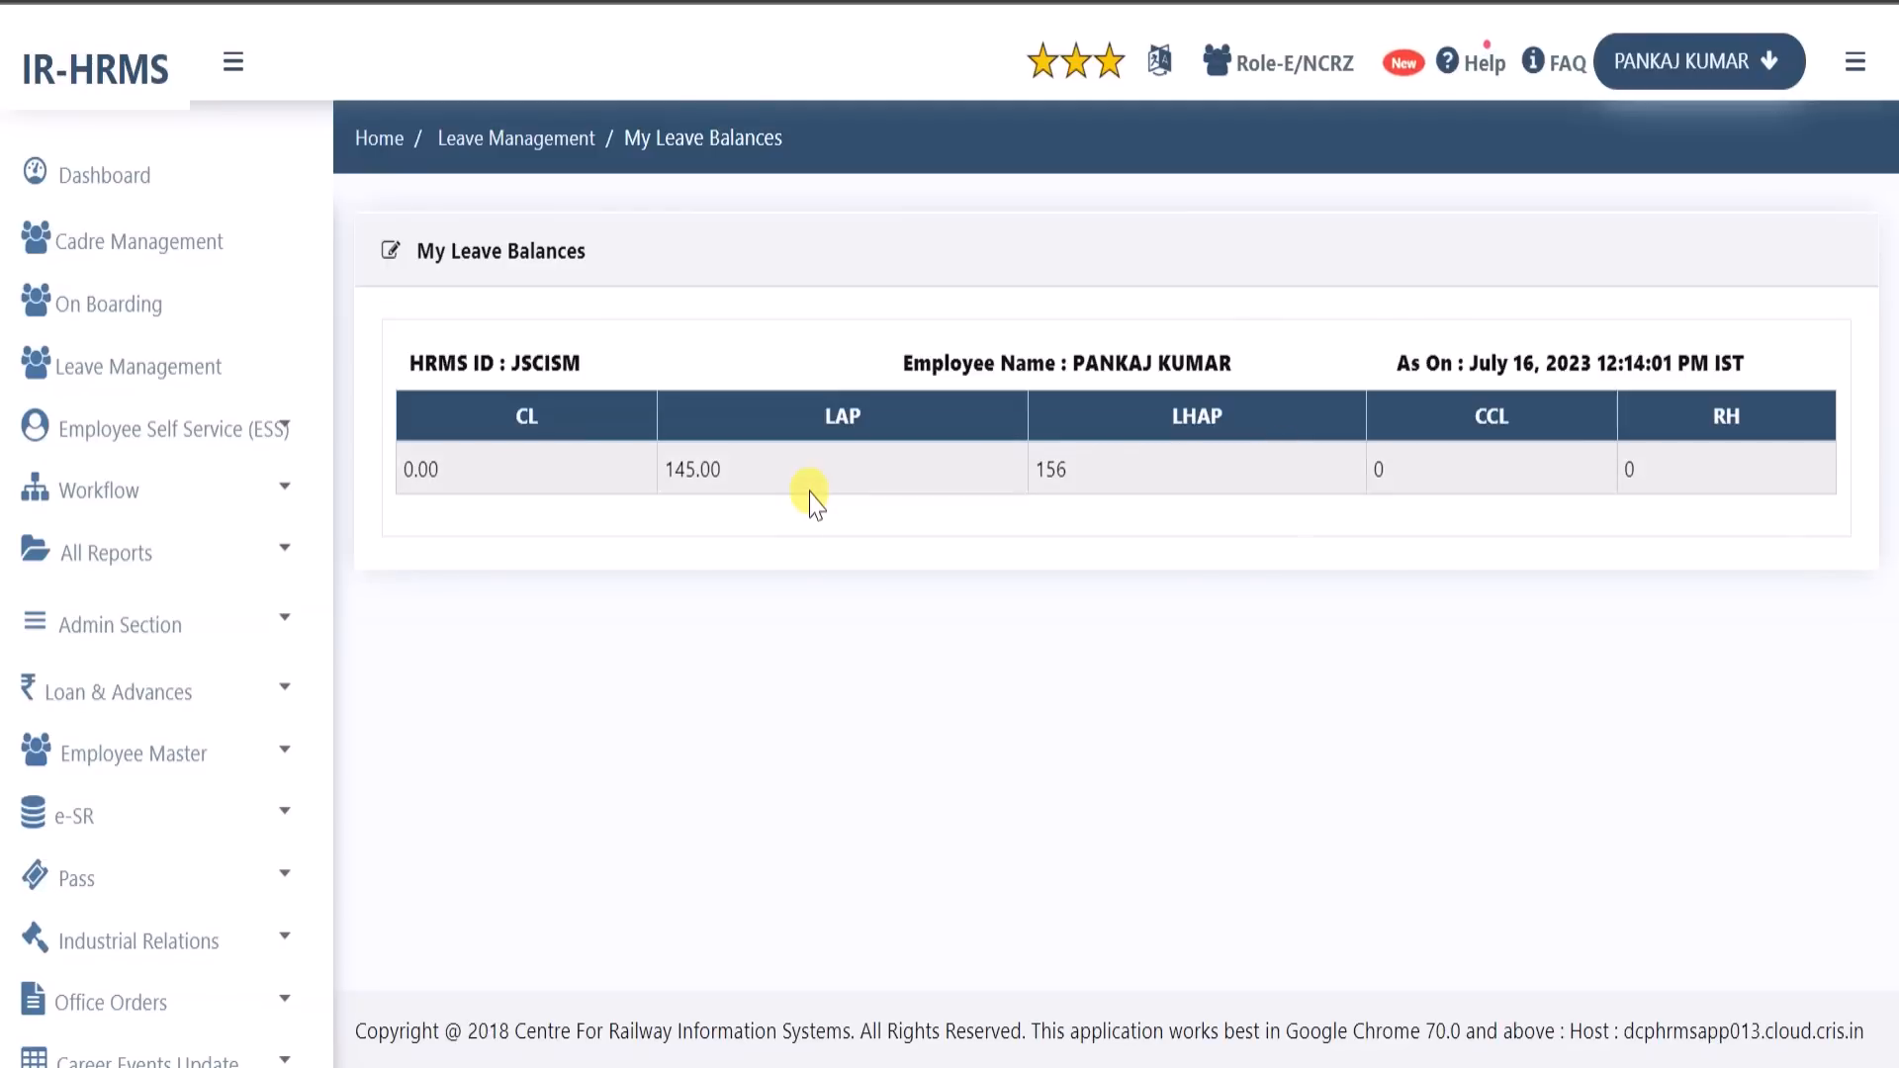
{"action": "left_click_drag", "start_coordinate": [784, 487], "coordinate": [704, 499]}
{"action": "double_click", "coordinate": [683, 473]}
{"action": "left_click", "coordinate": [727, 497]}
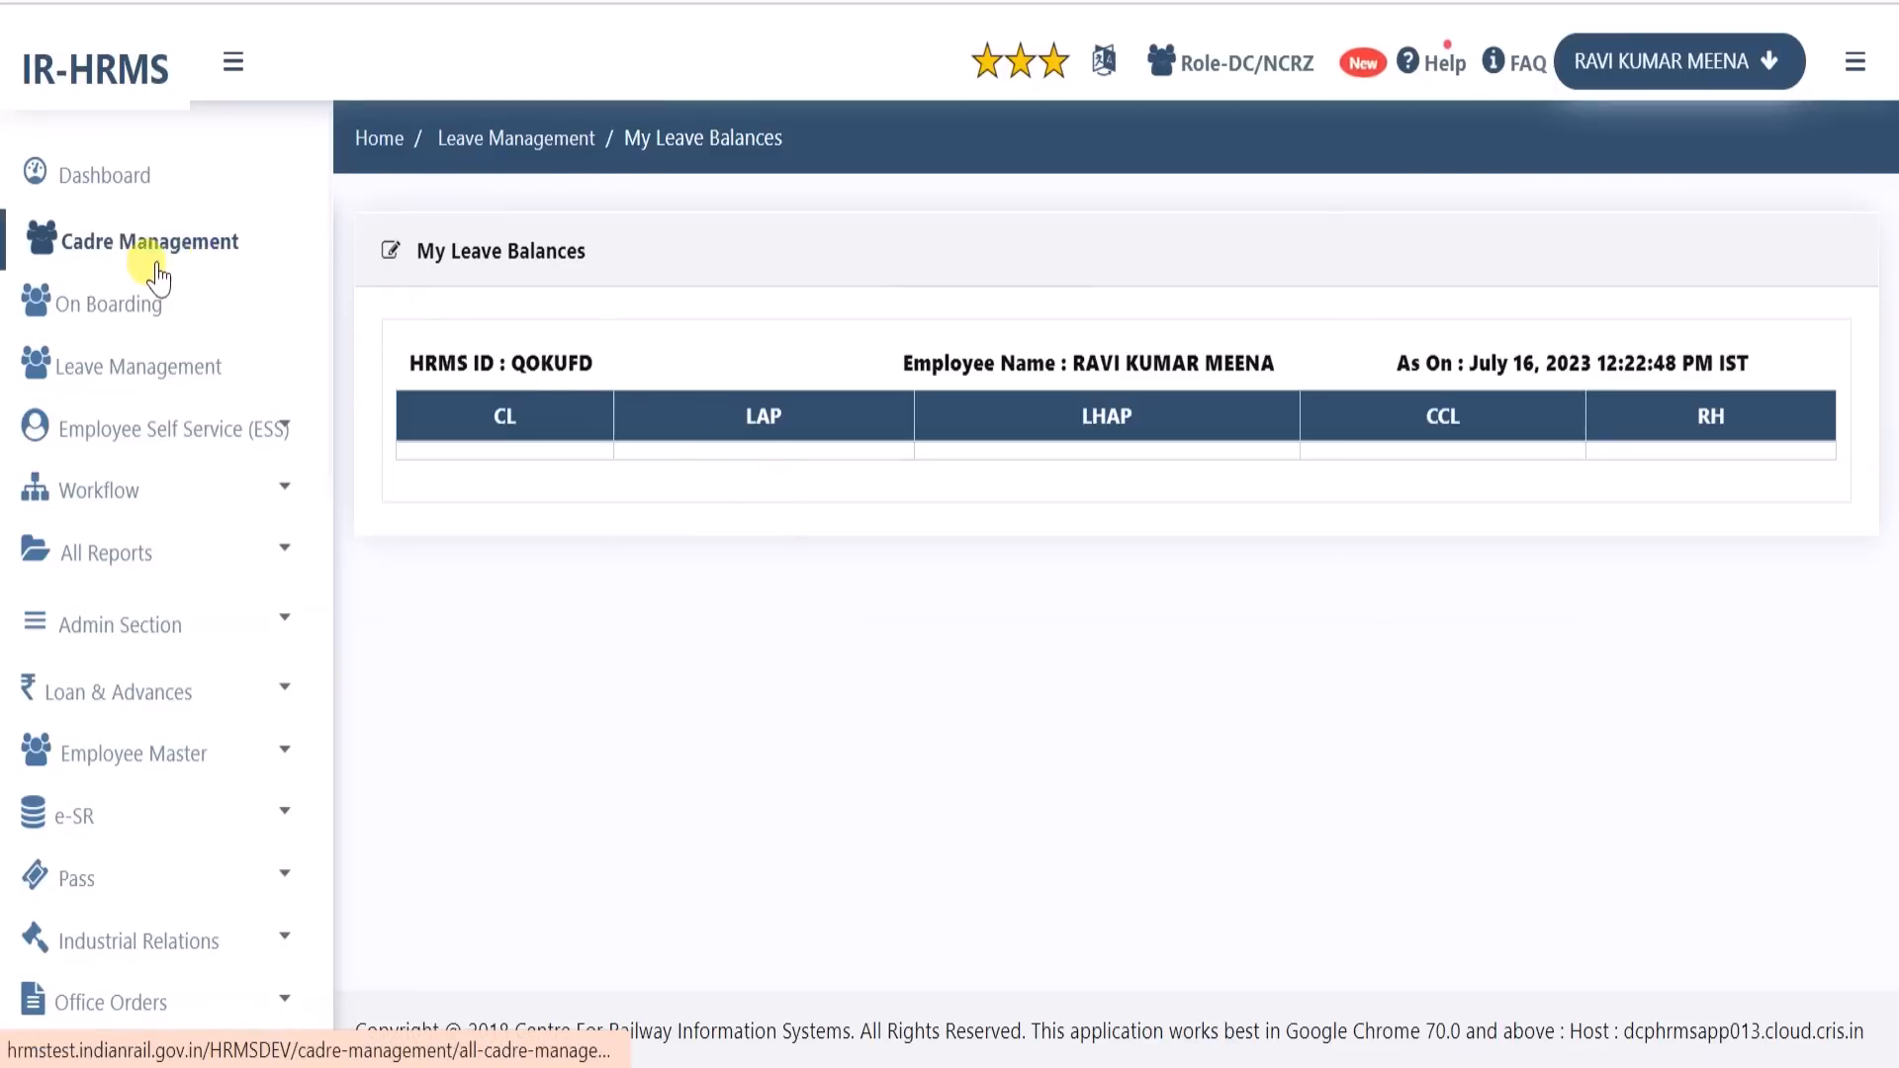
Open My Leave Applications in Leave Management and examine the leave status options and all columns of the applications table
{"action": "left_click", "coordinate": [114, 370]}
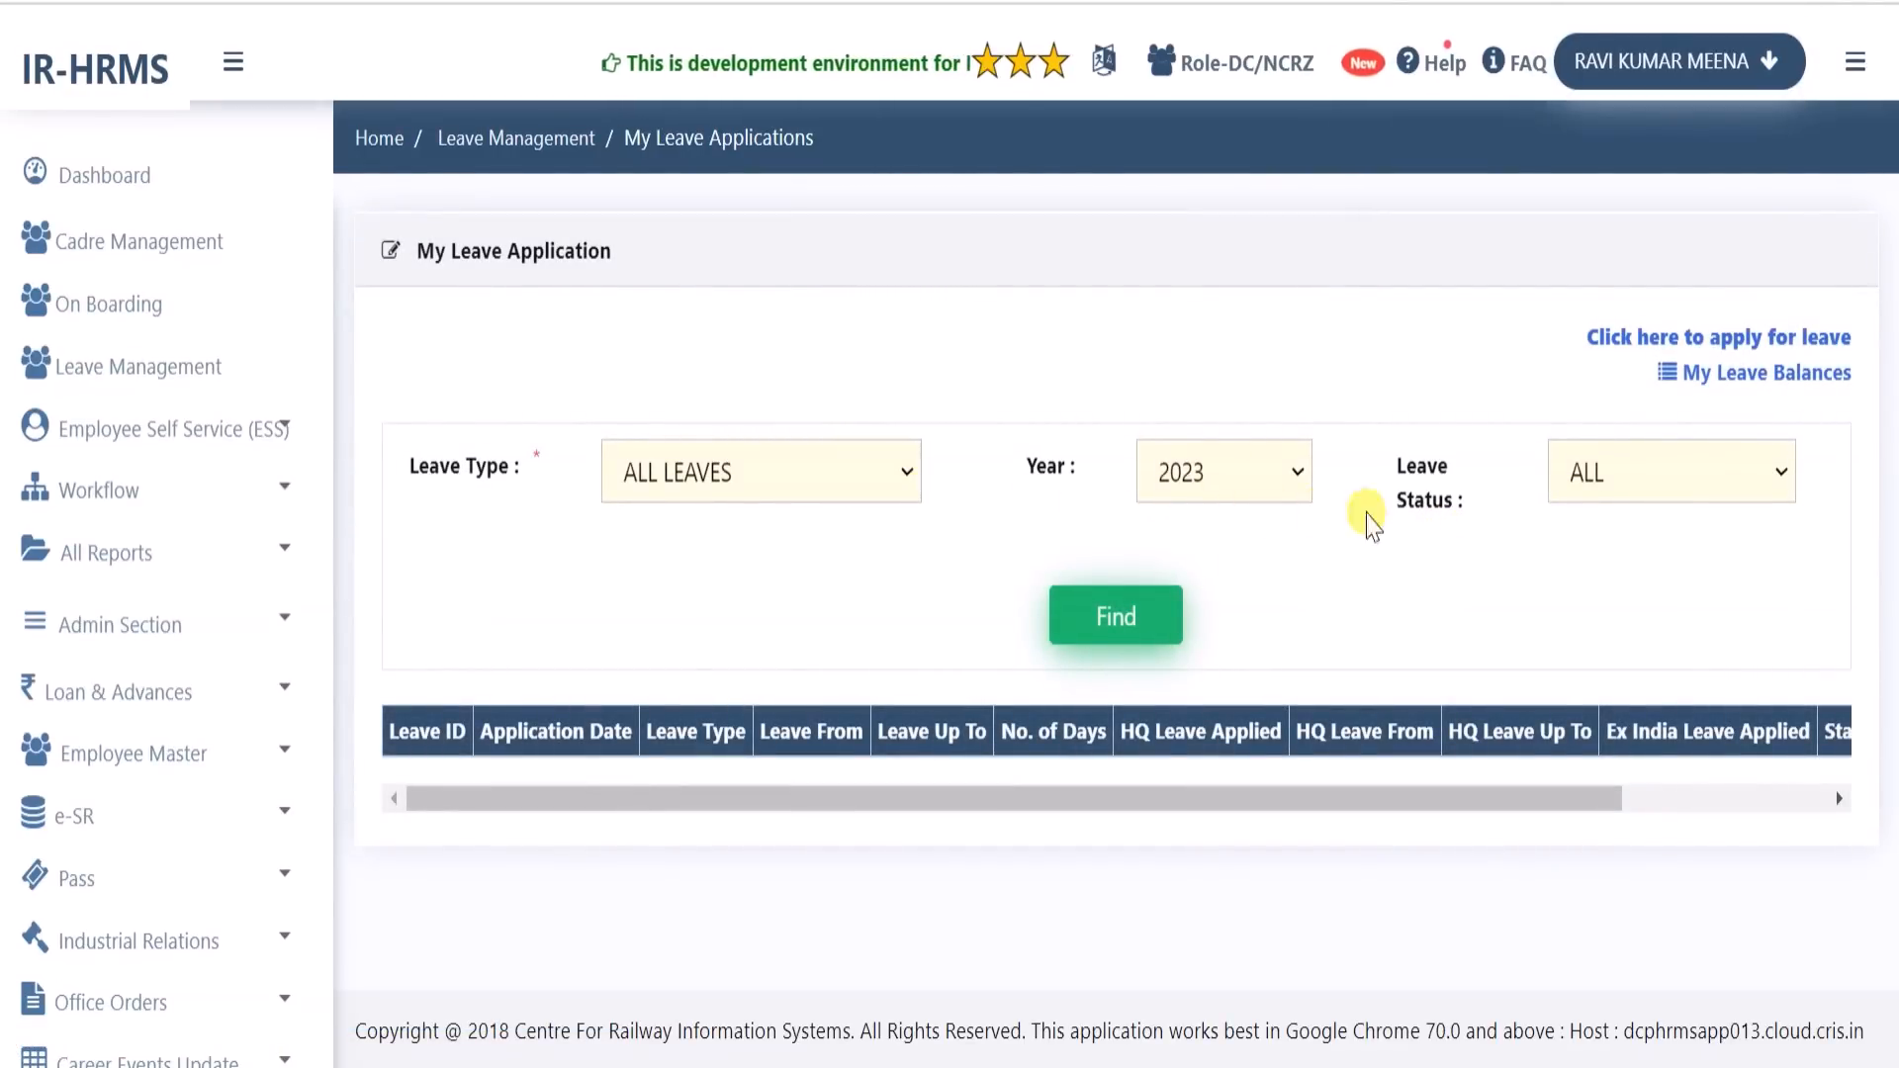
{"action": "left_click_drag", "start_coordinate": [1452, 502], "coordinate": [1406, 464]}
{"action": "left_click", "coordinate": [1624, 509]}
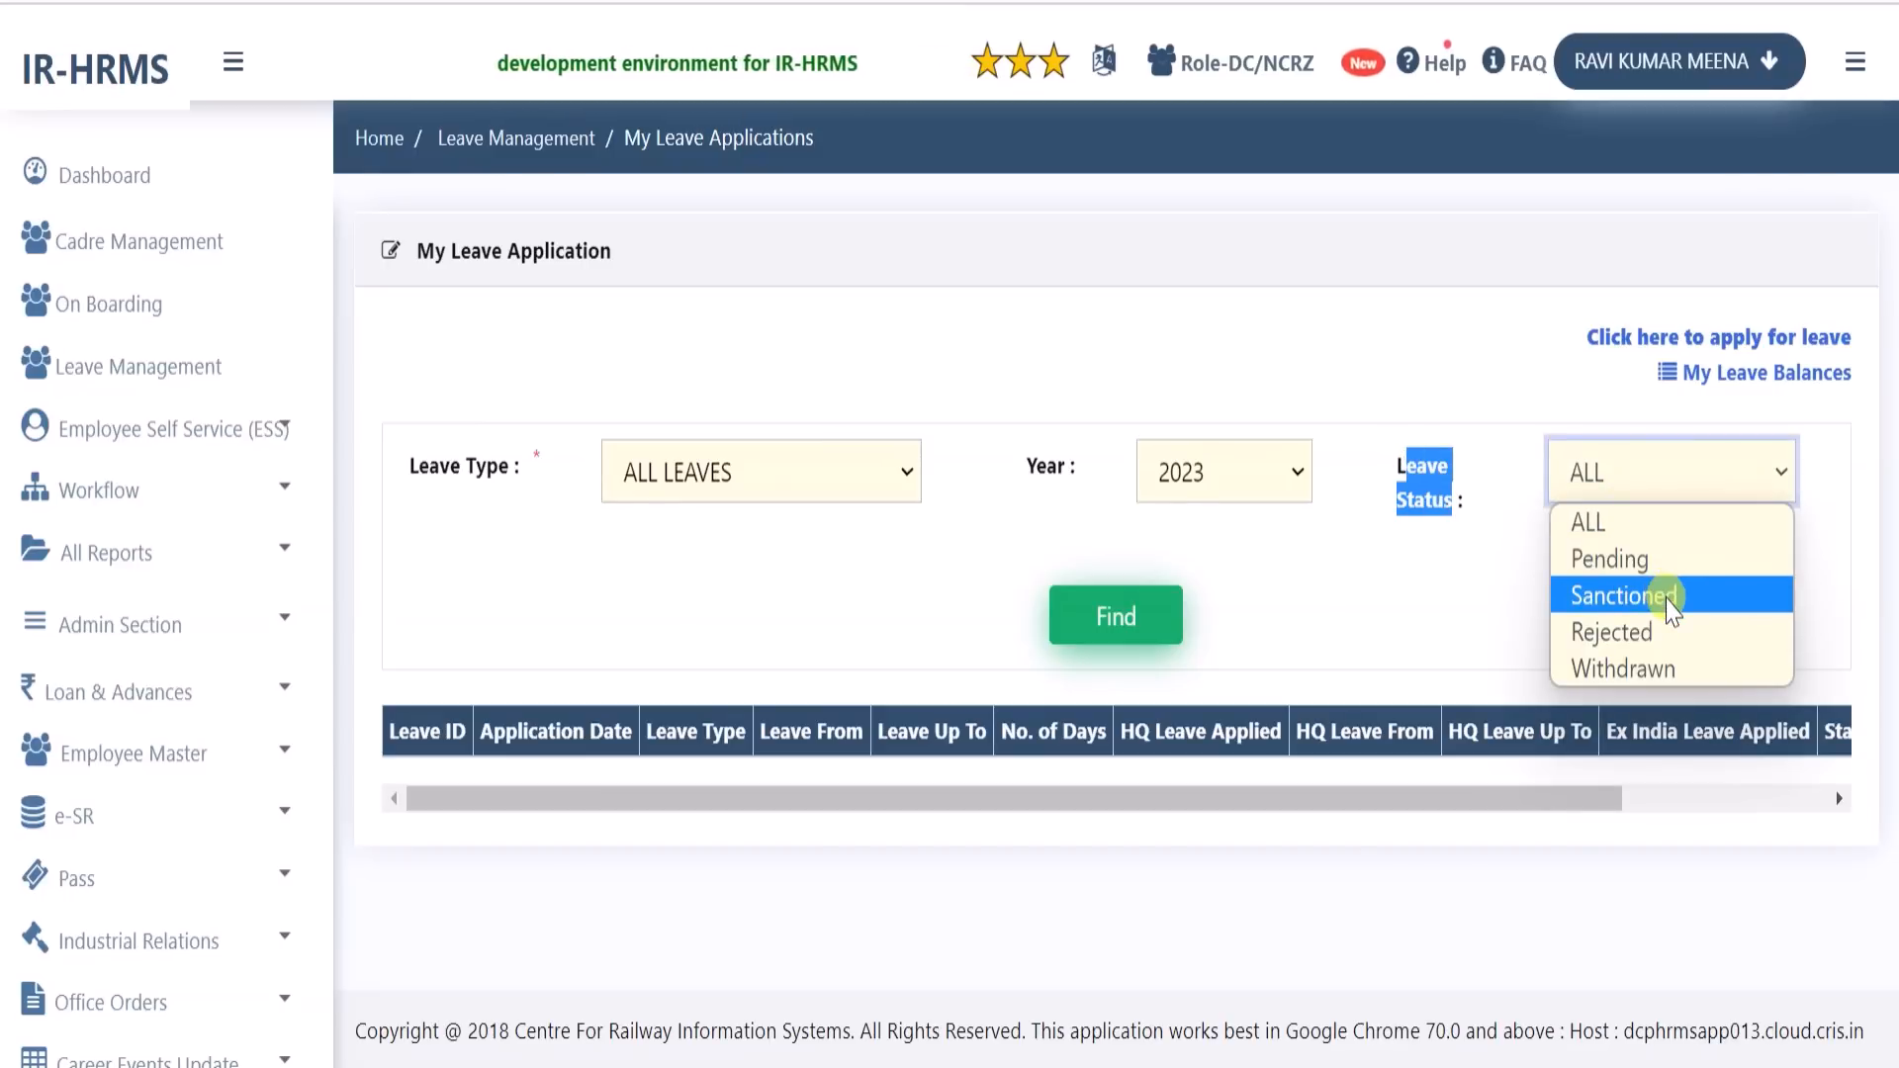
{"action": "left_click", "coordinate": [1425, 626]}
{"action": "left_click", "coordinate": [1425, 626]}
{"action": "left_click_drag", "start_coordinate": [988, 799], "coordinate": [1539, 791]}
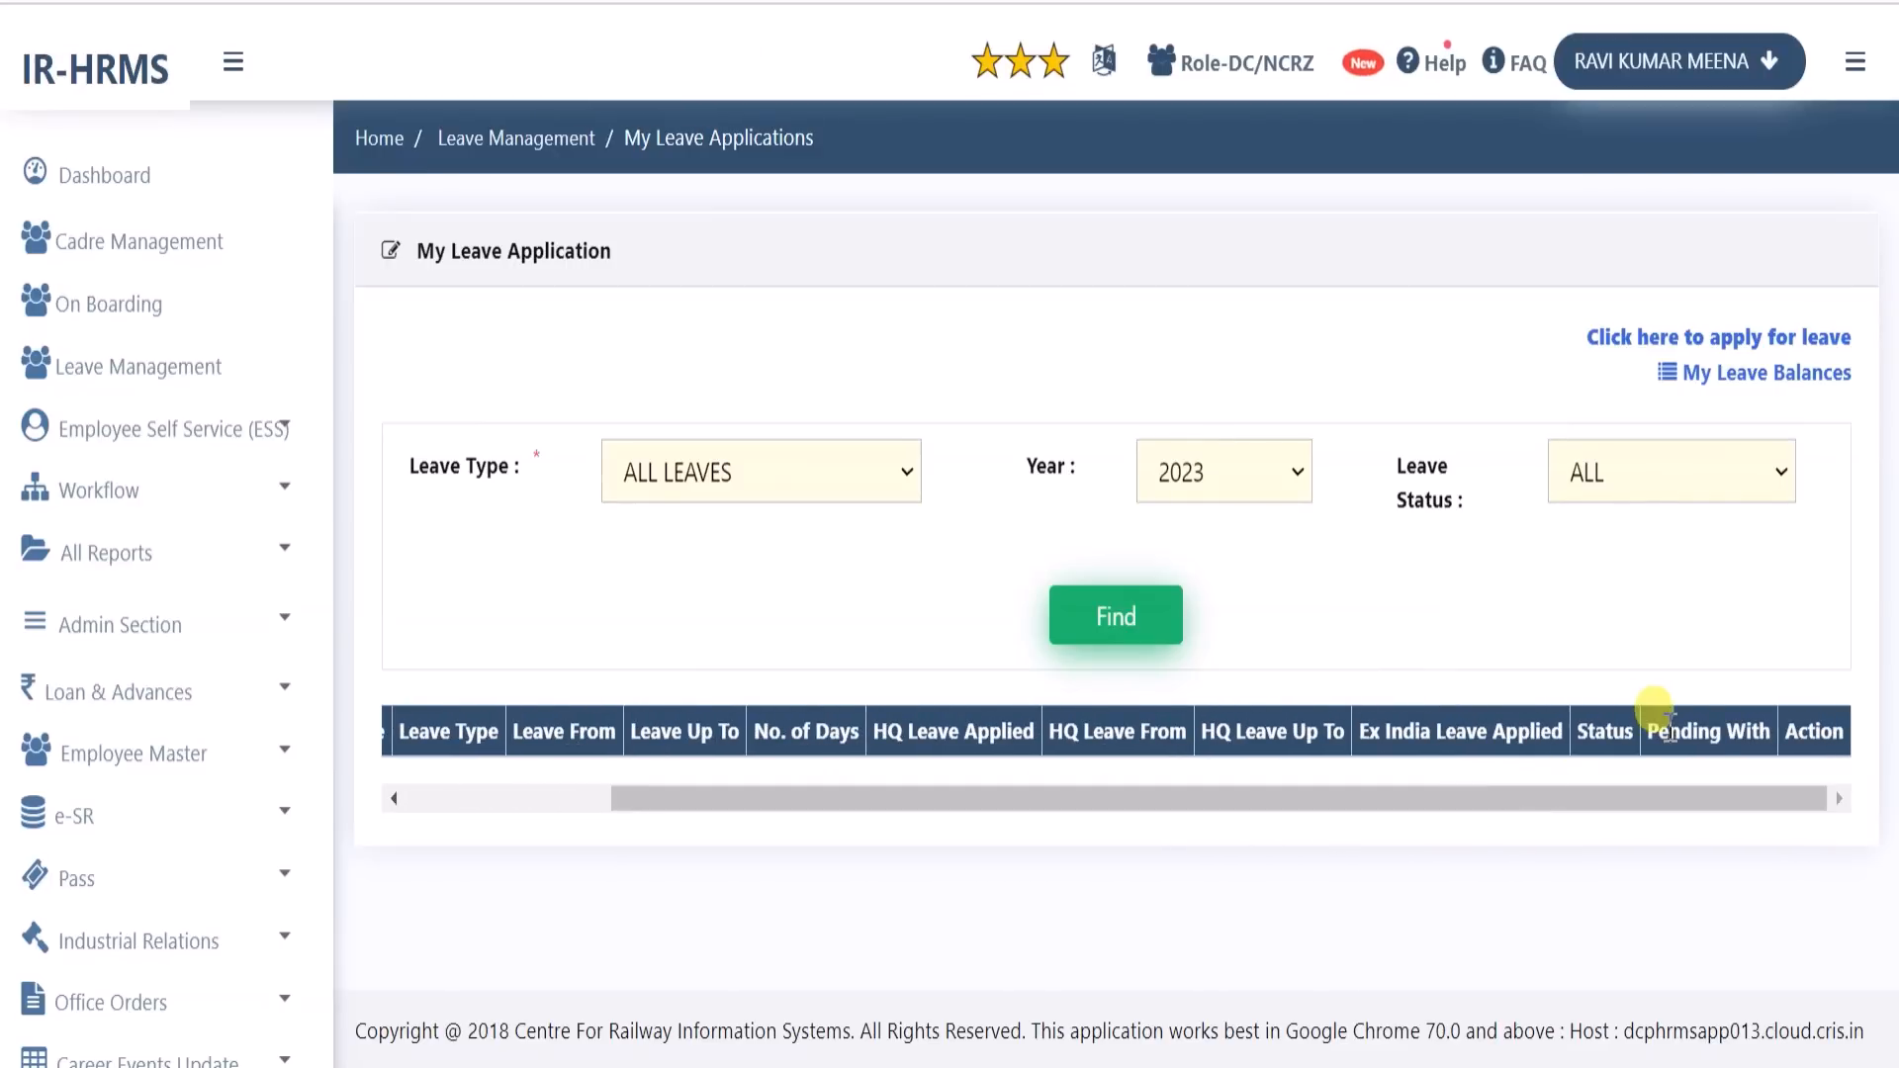
{"action": "left_click_drag", "start_coordinate": [1686, 797], "coordinate": [1302, 825]}
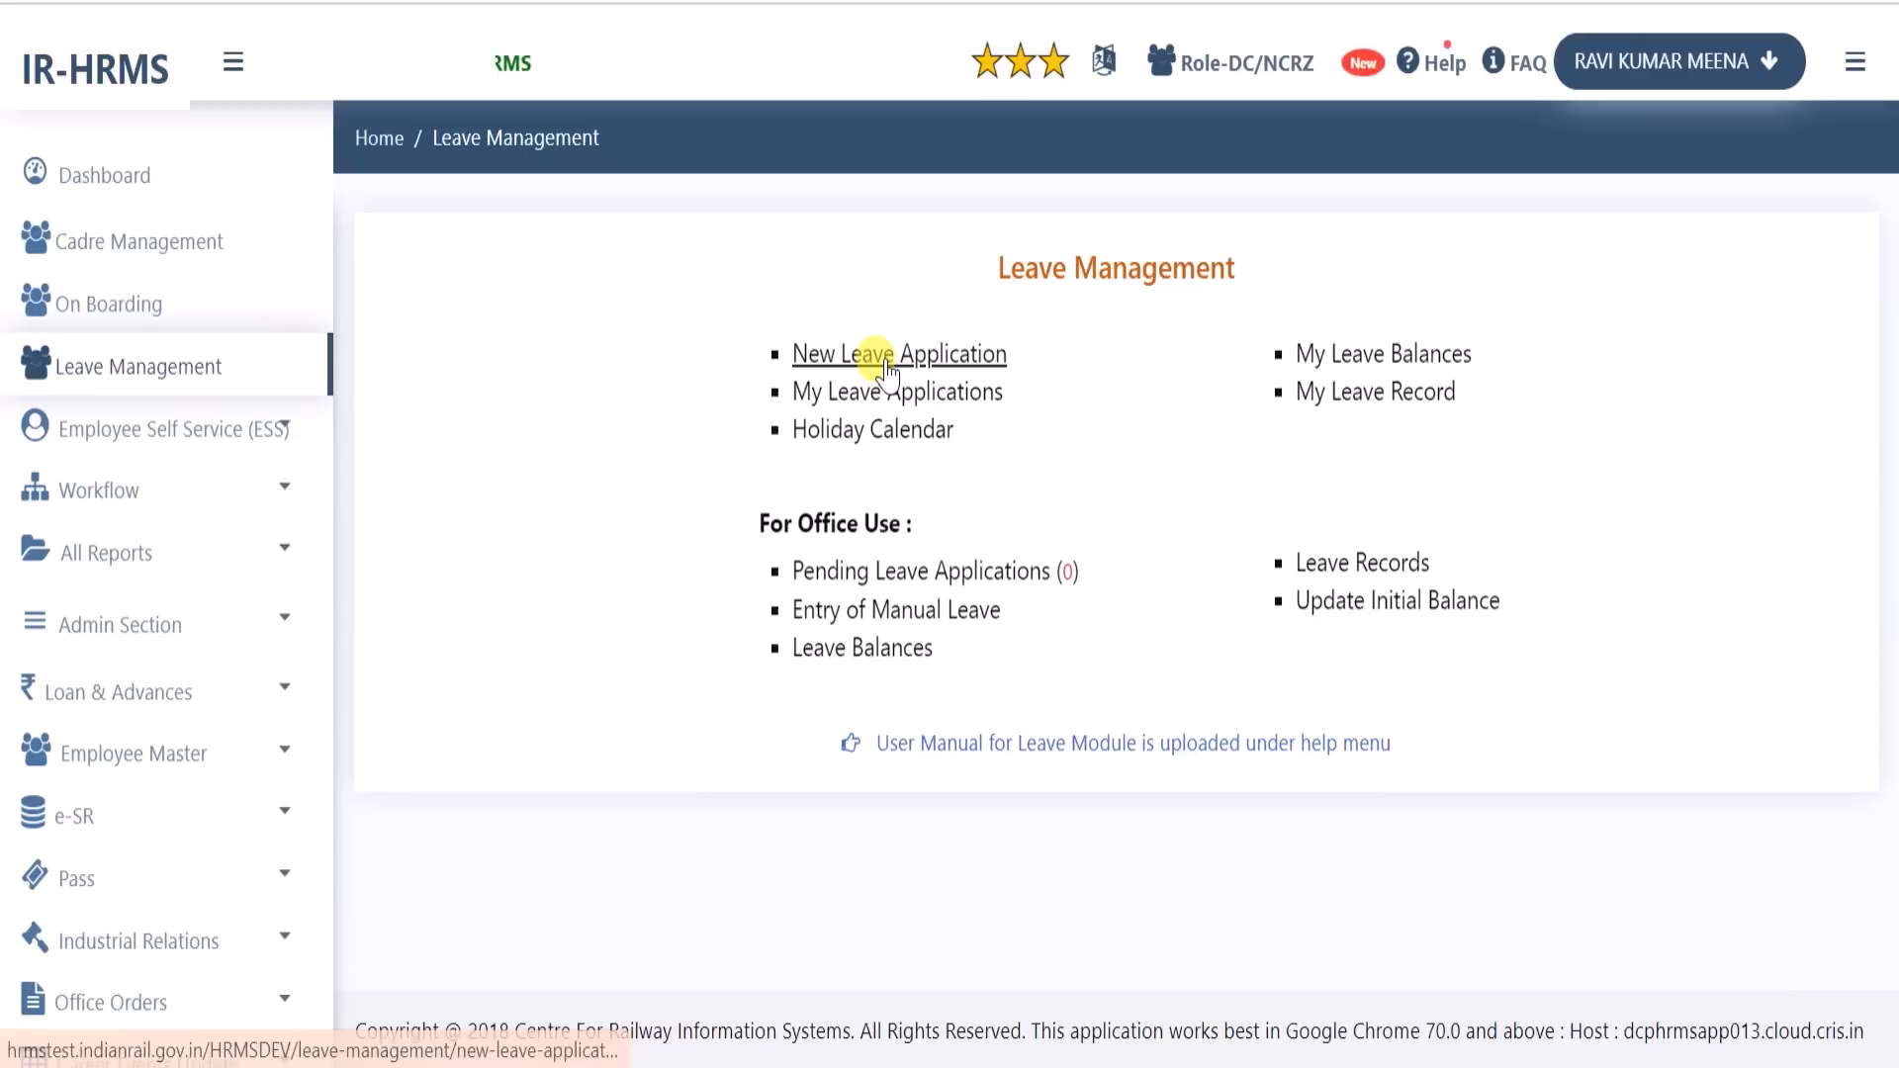
Open a New Leave Application form from the Leave Management page
{"action": "left_click", "coordinate": [887, 368]}
{"action": "left_click_drag", "start_coordinate": [752, 334], "coordinate": [1026, 382]}
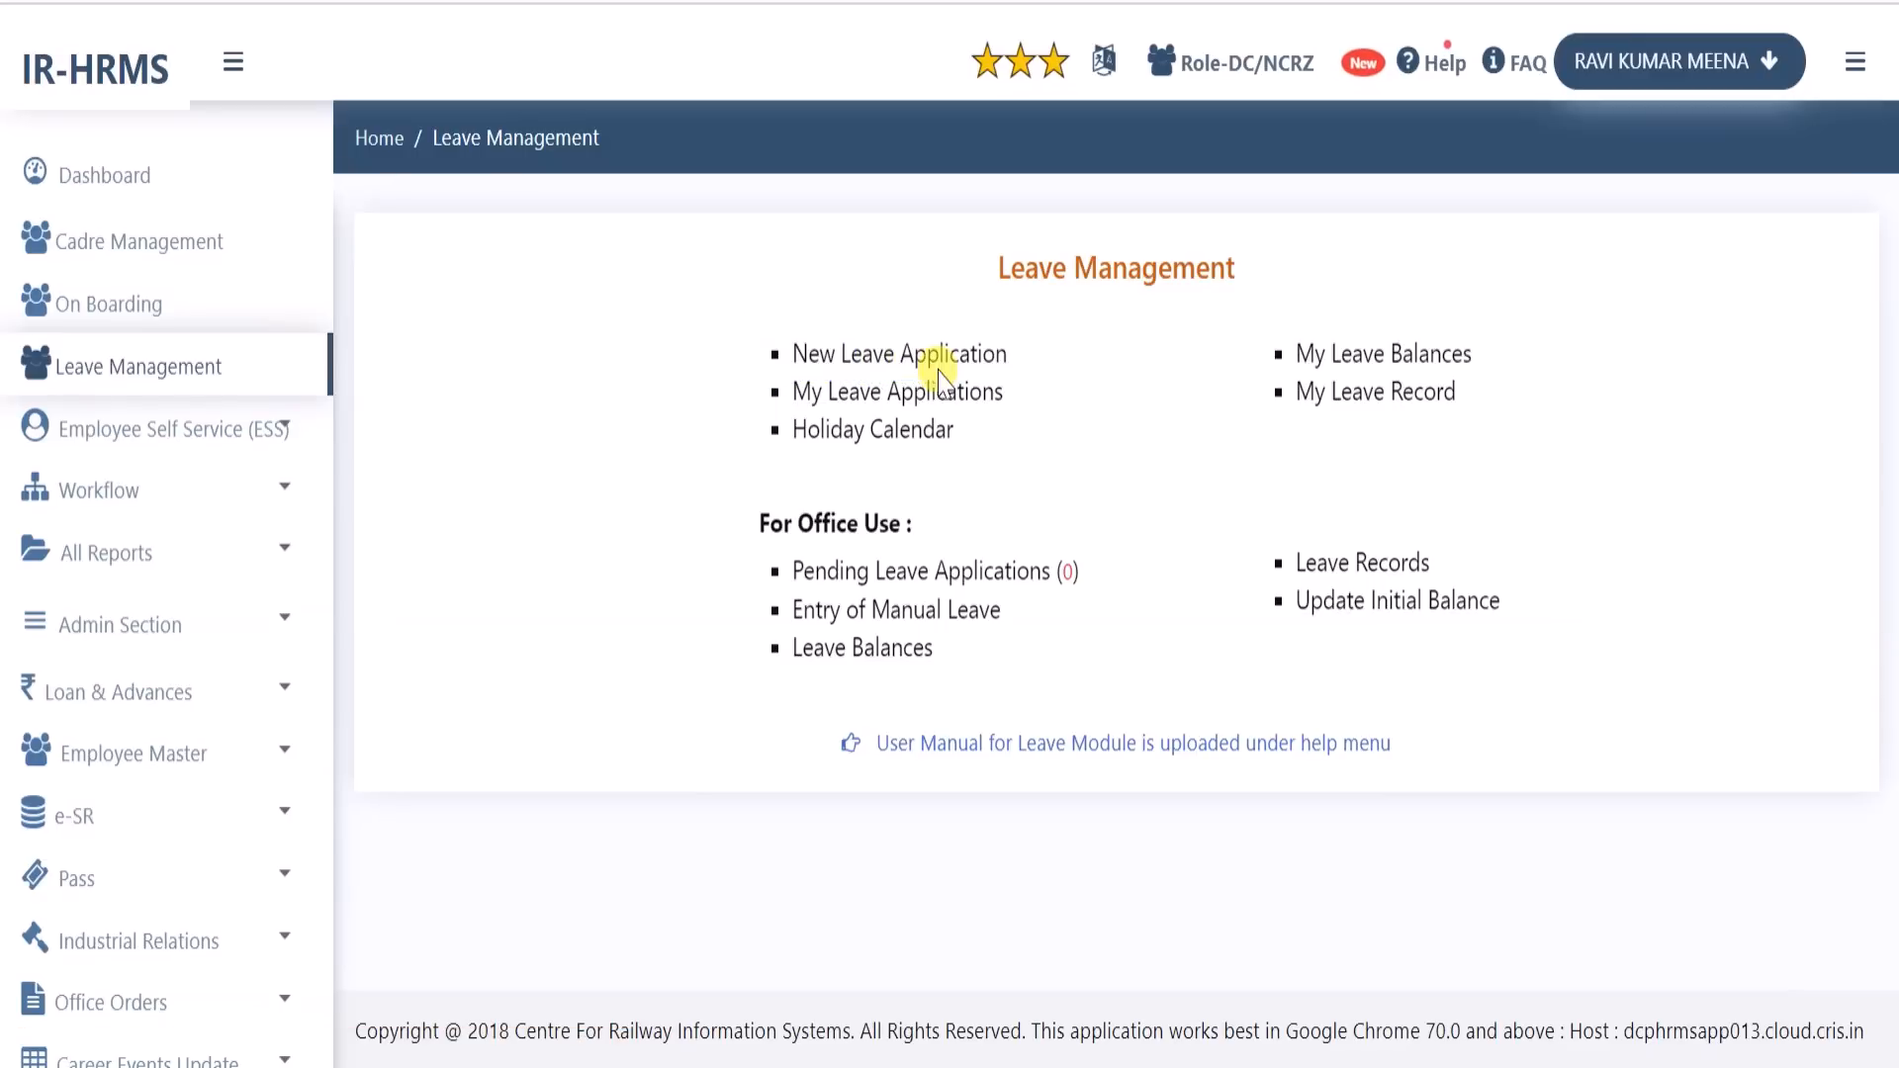
{"action": "left_click", "coordinate": [908, 364]}
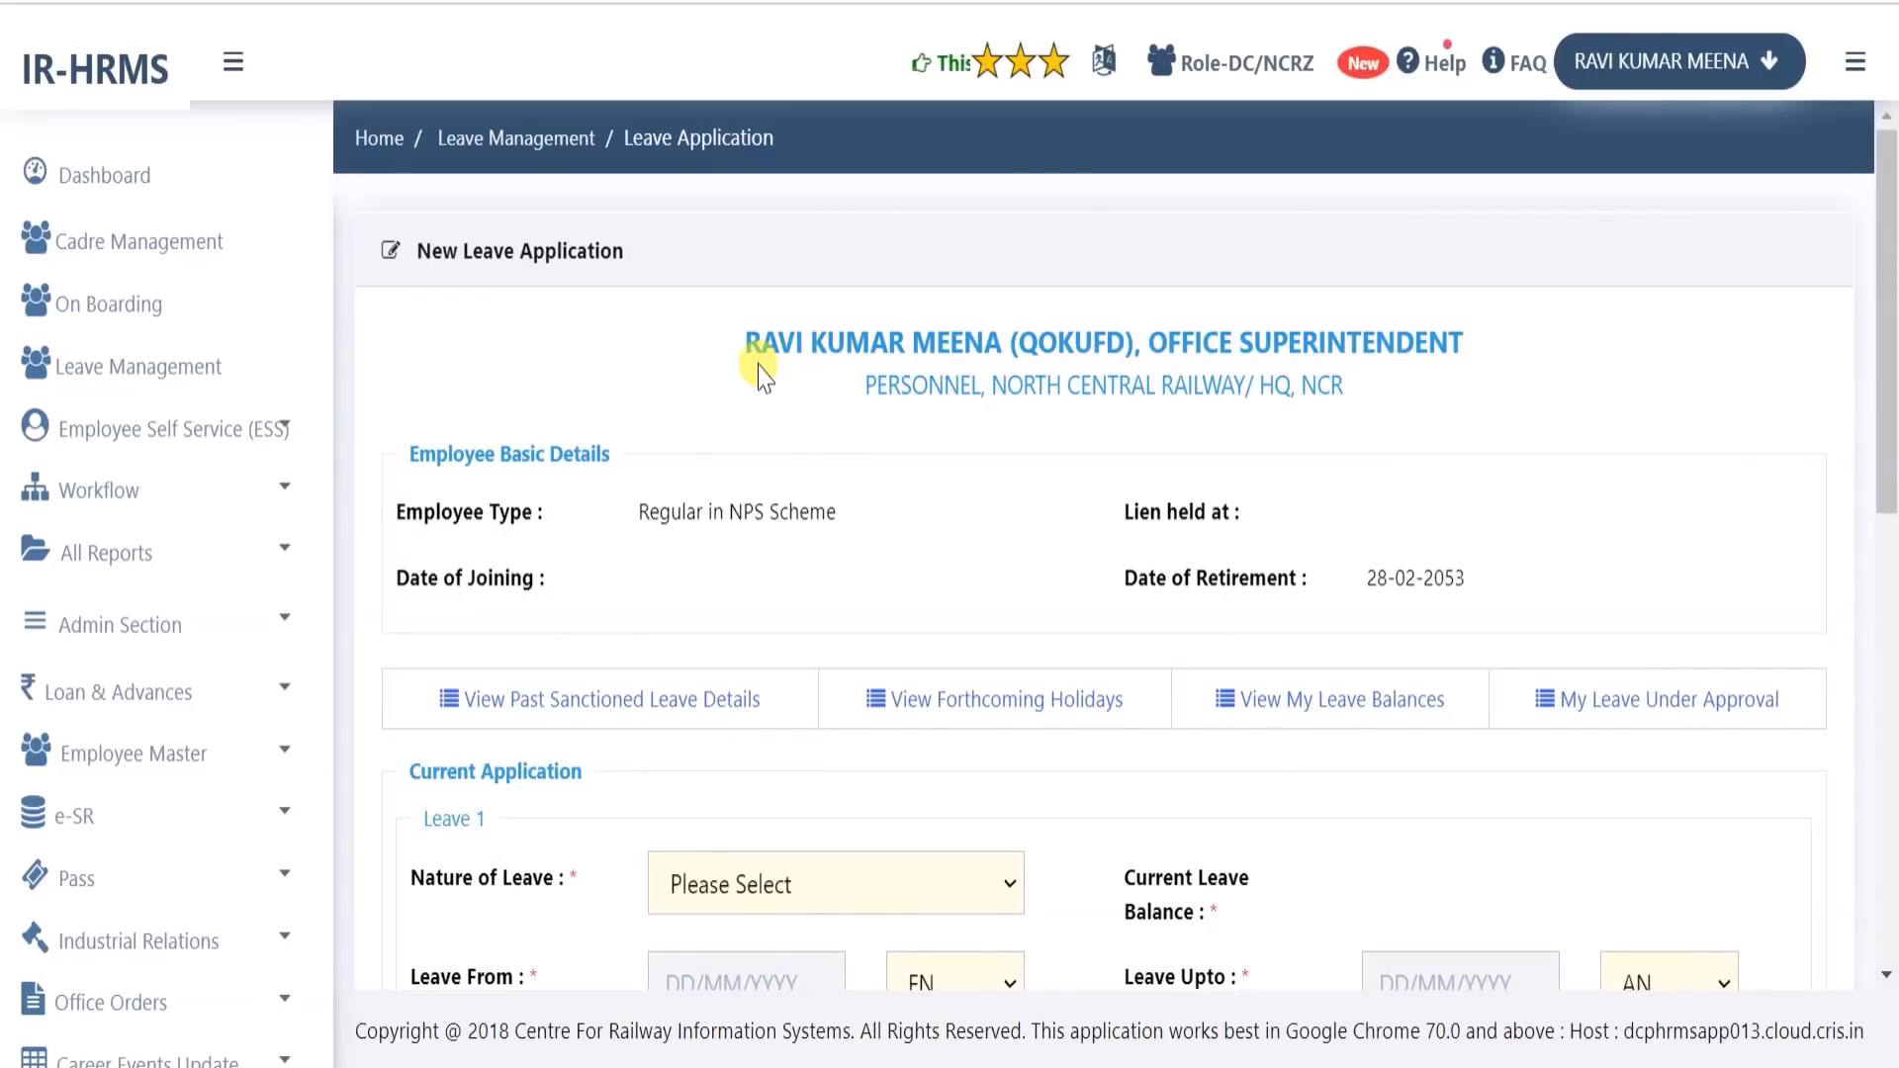
Review the employee's name, designation and employee type in the header and basic details of the leave application
{"action": "left_click_drag", "start_coordinate": [744, 340], "coordinate": [1483, 354]}
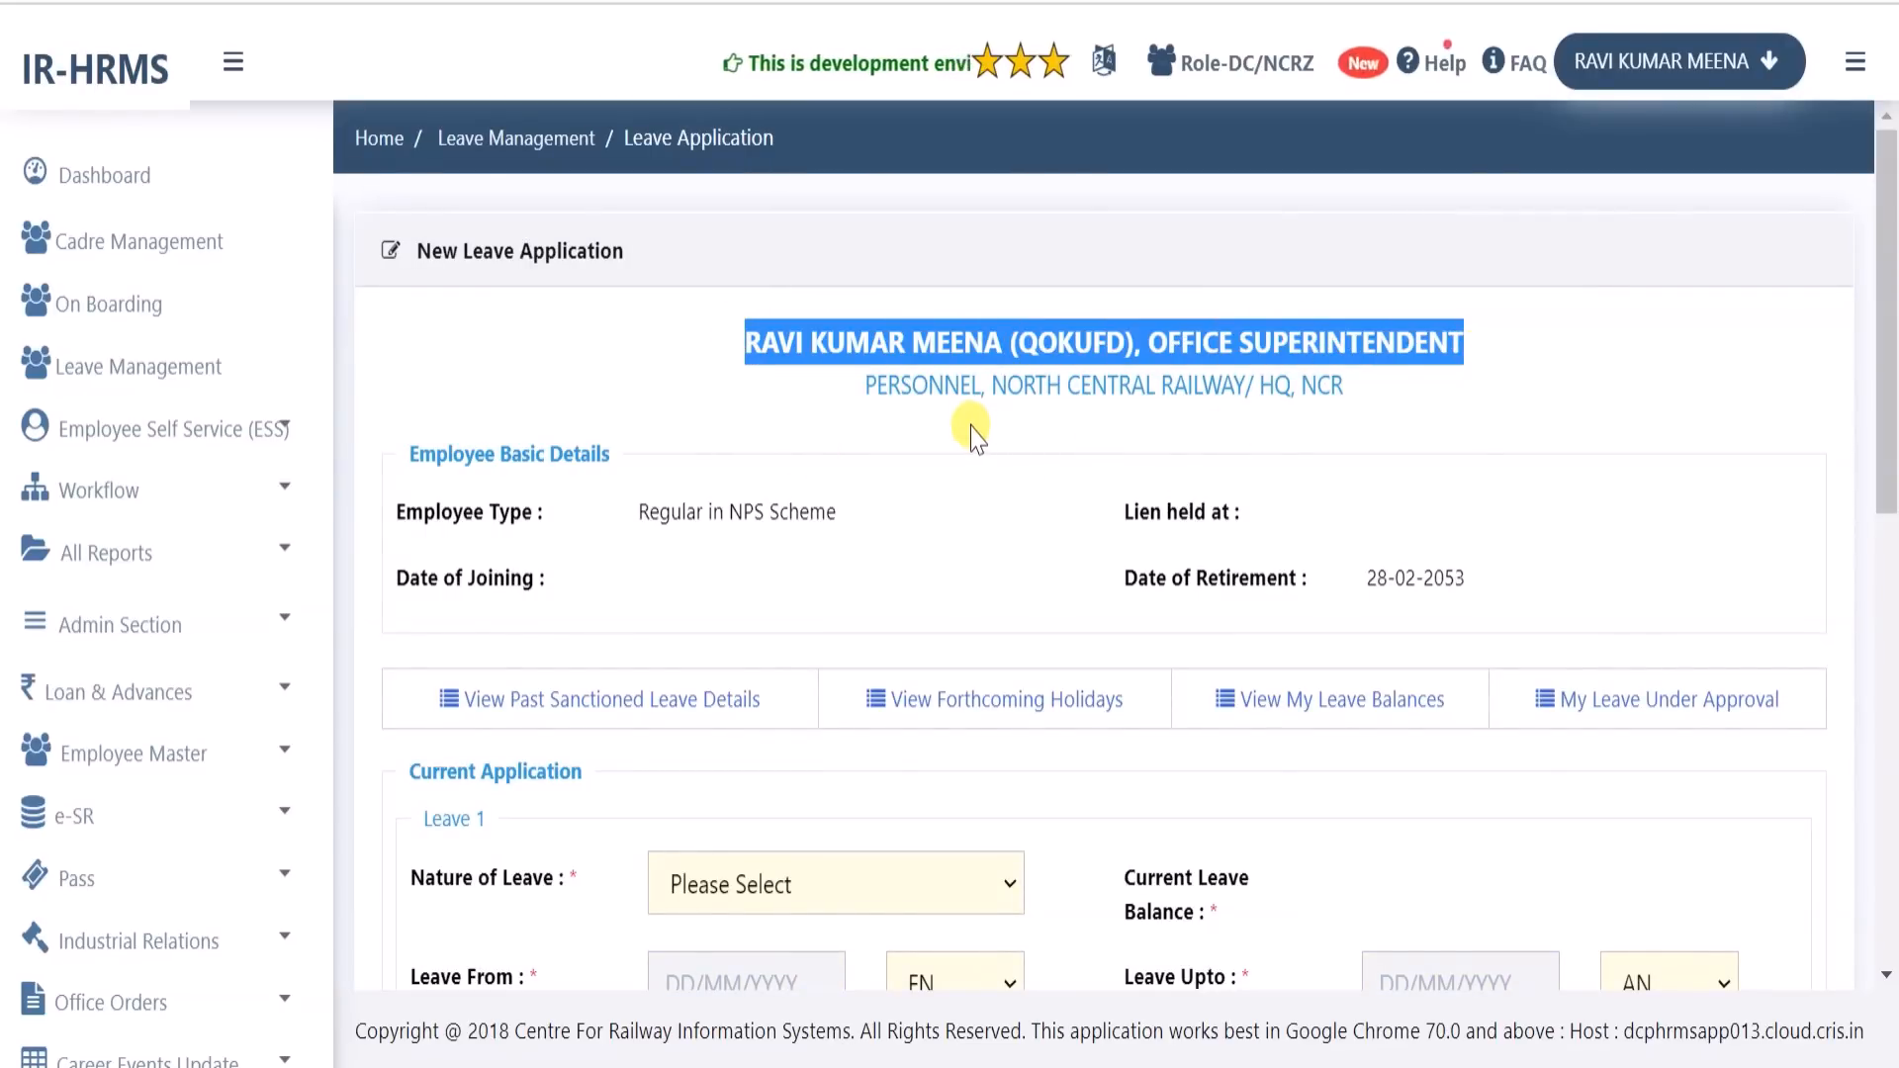
{"action": "left_click", "coordinate": [1071, 429]}
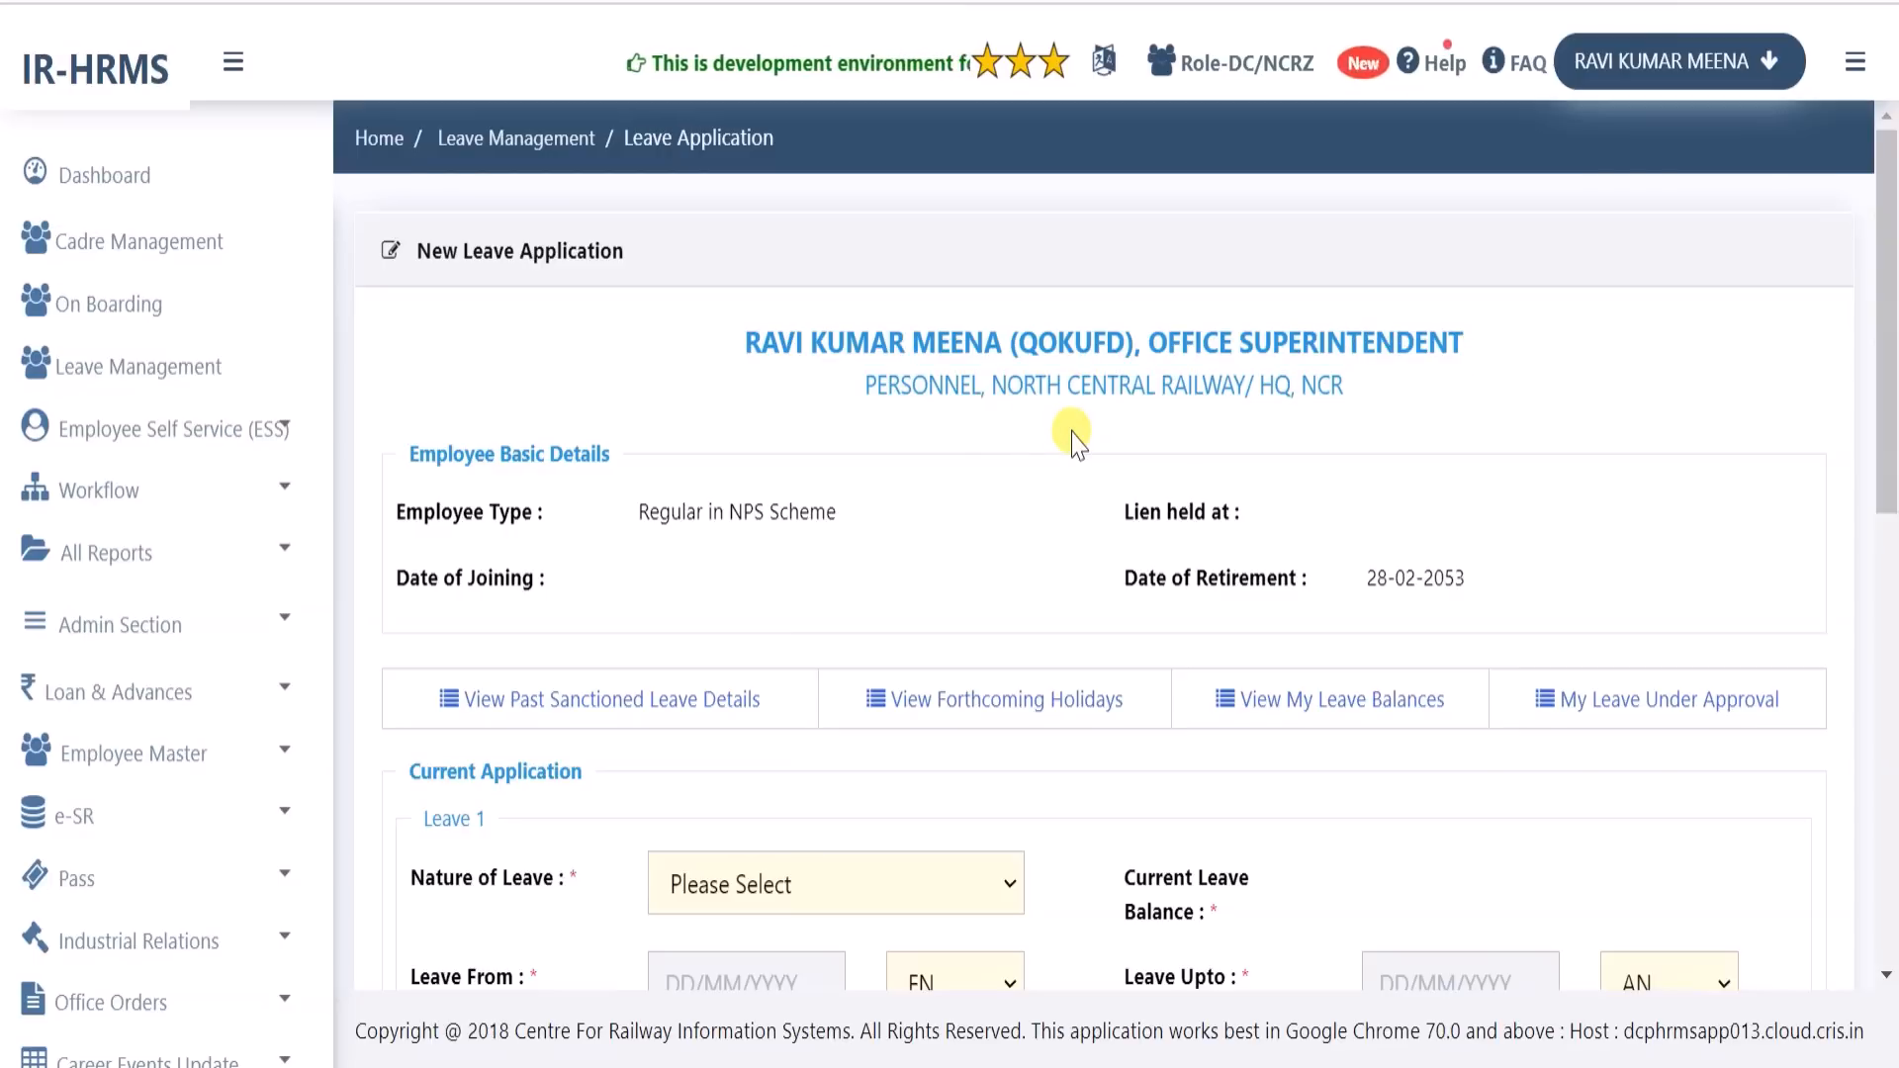
{"action": "scroll", "coordinate": [1073, 435], "scroll_direction": "down", "scroll_amount": 2}
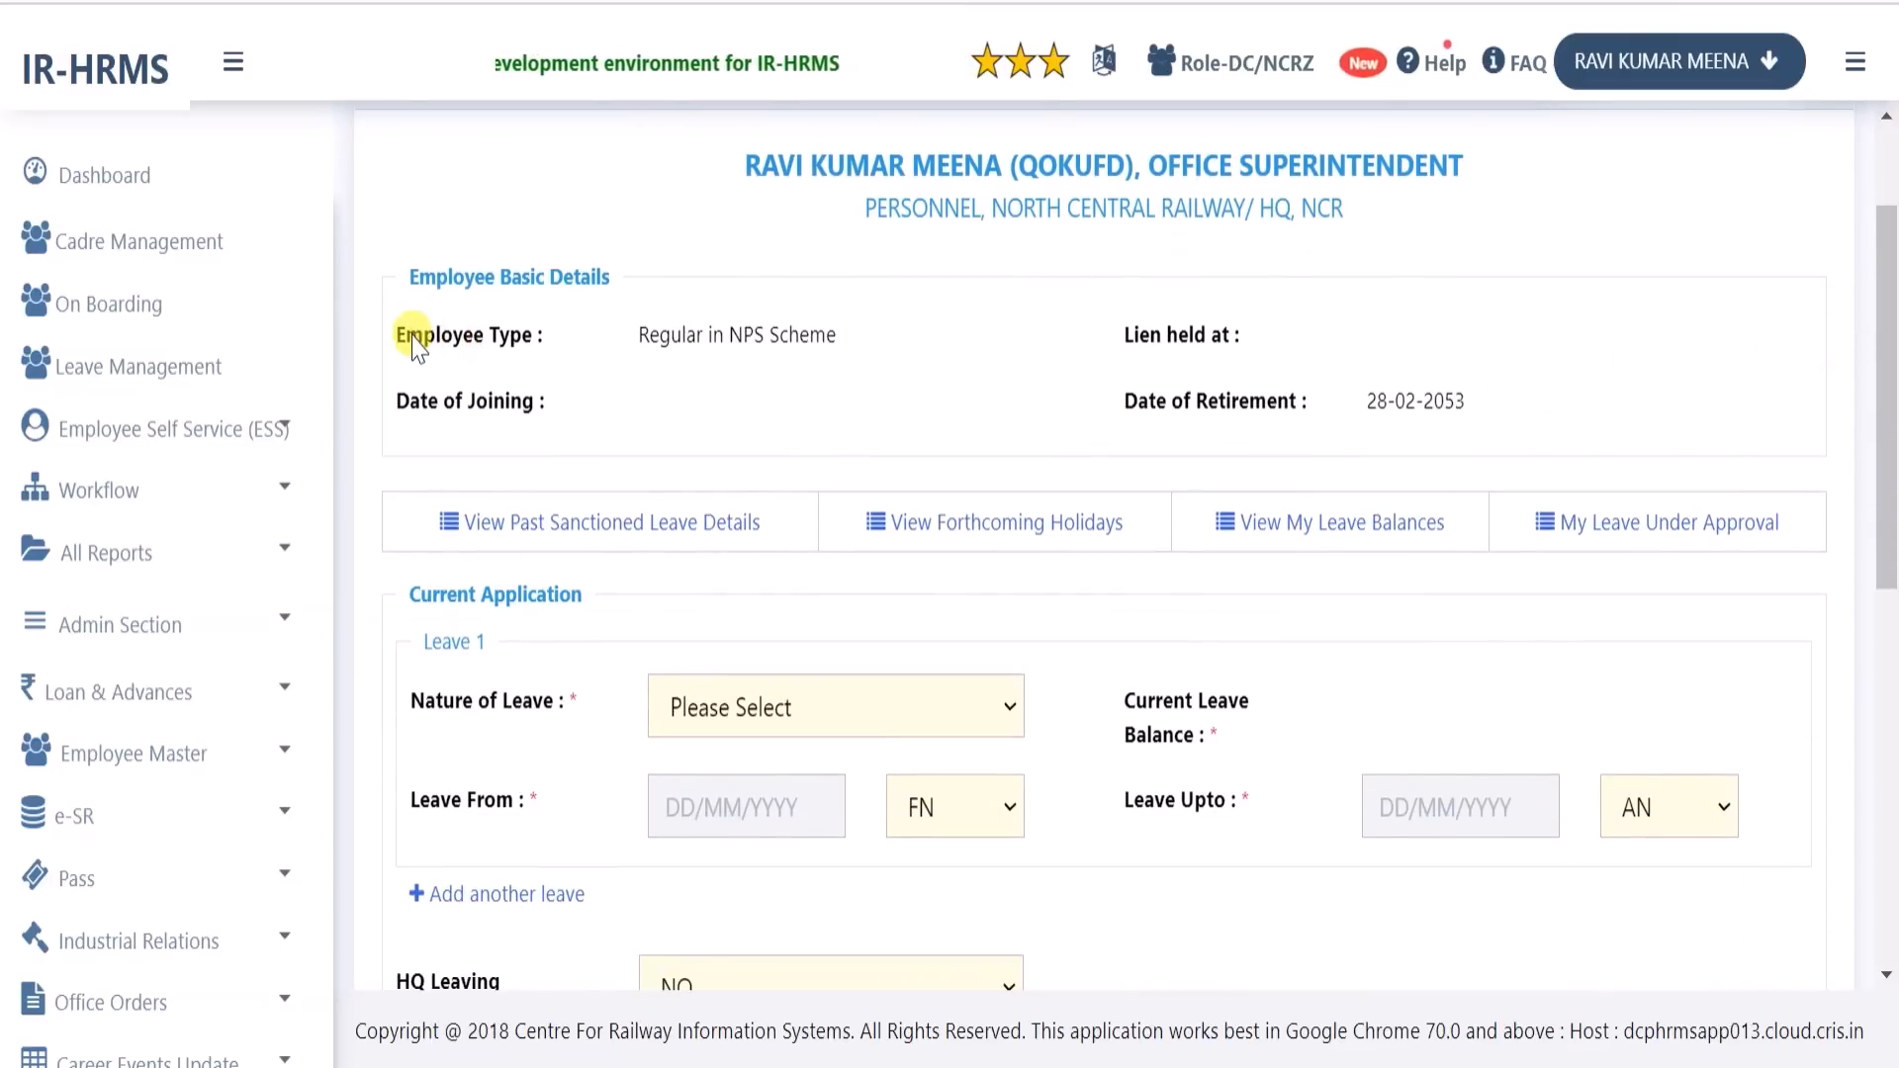
{"action": "left_click_drag", "start_coordinate": [406, 334], "coordinate": [529, 341]}
{"action": "left_click", "coordinate": [697, 336]}
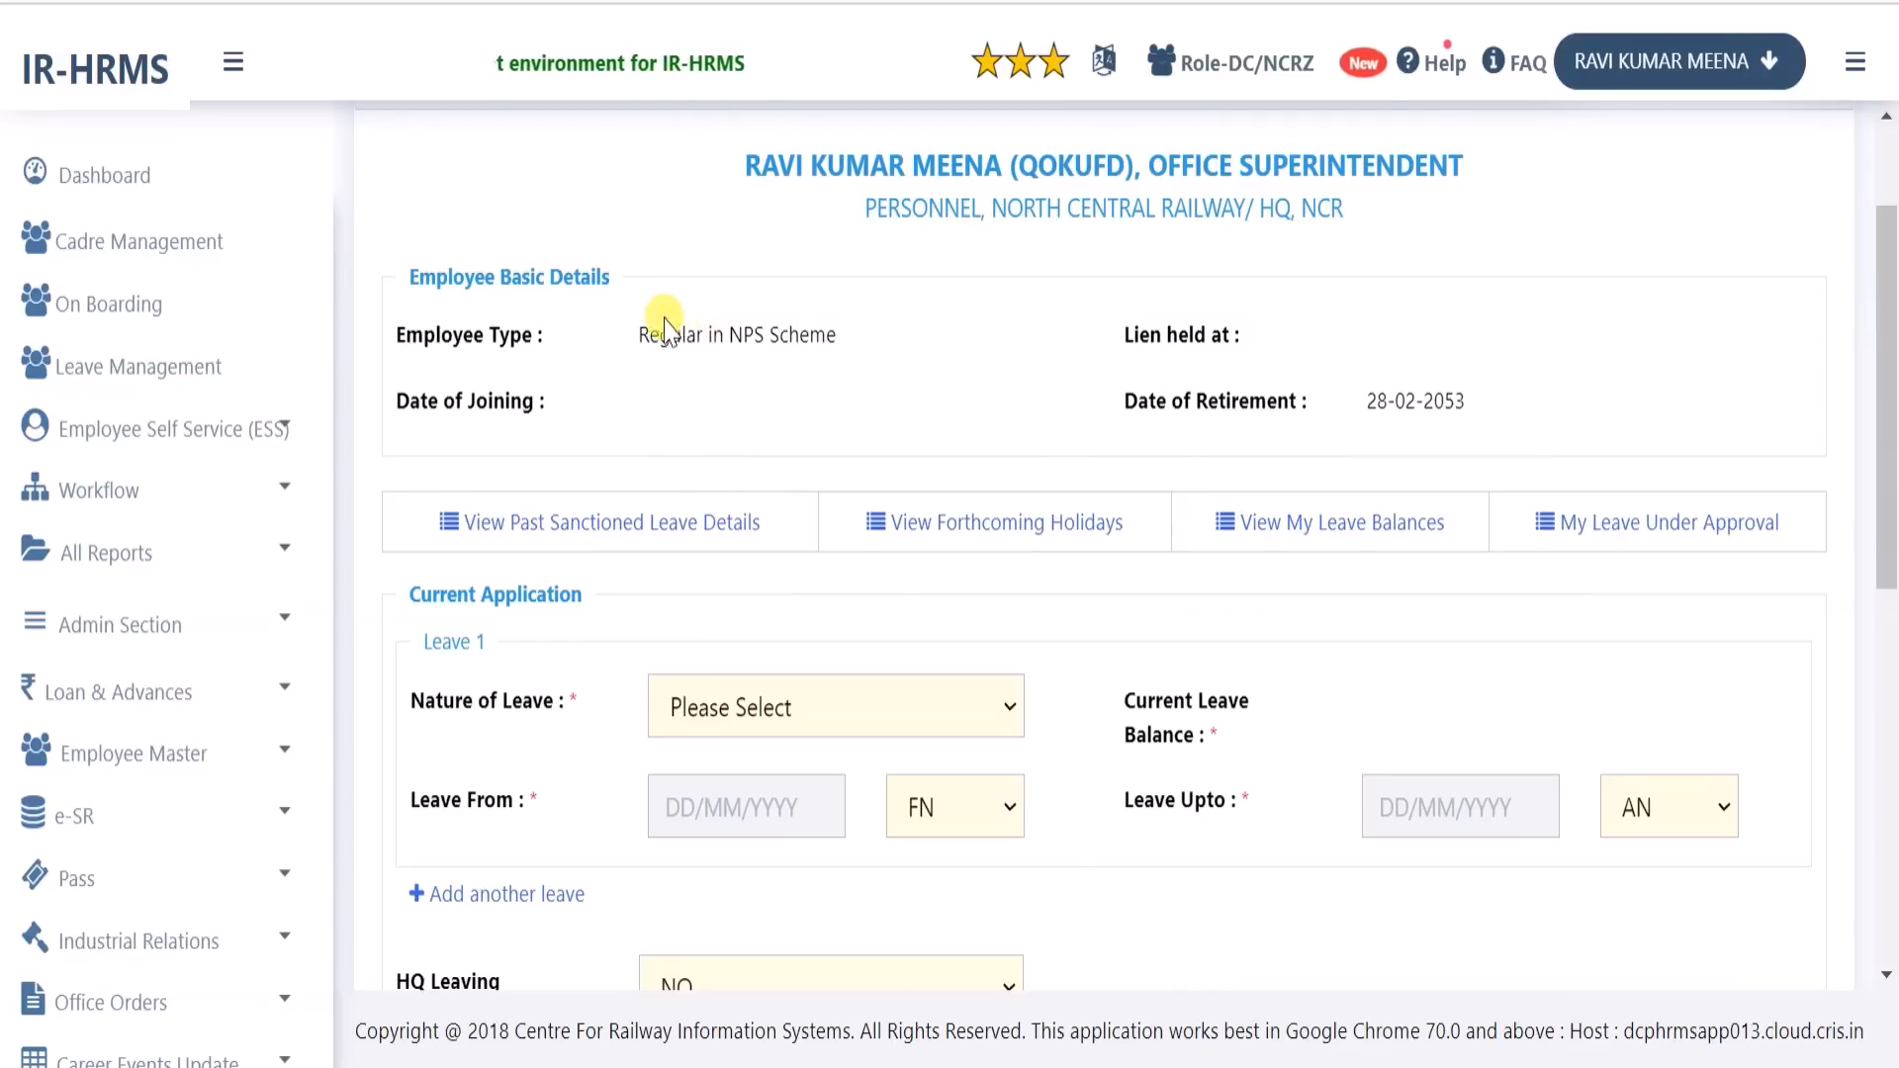
Collapse the side navigation and look through the application form from Nature of Leave down to the Forward Leave section
{"action": "left_click", "coordinate": [234, 61]}
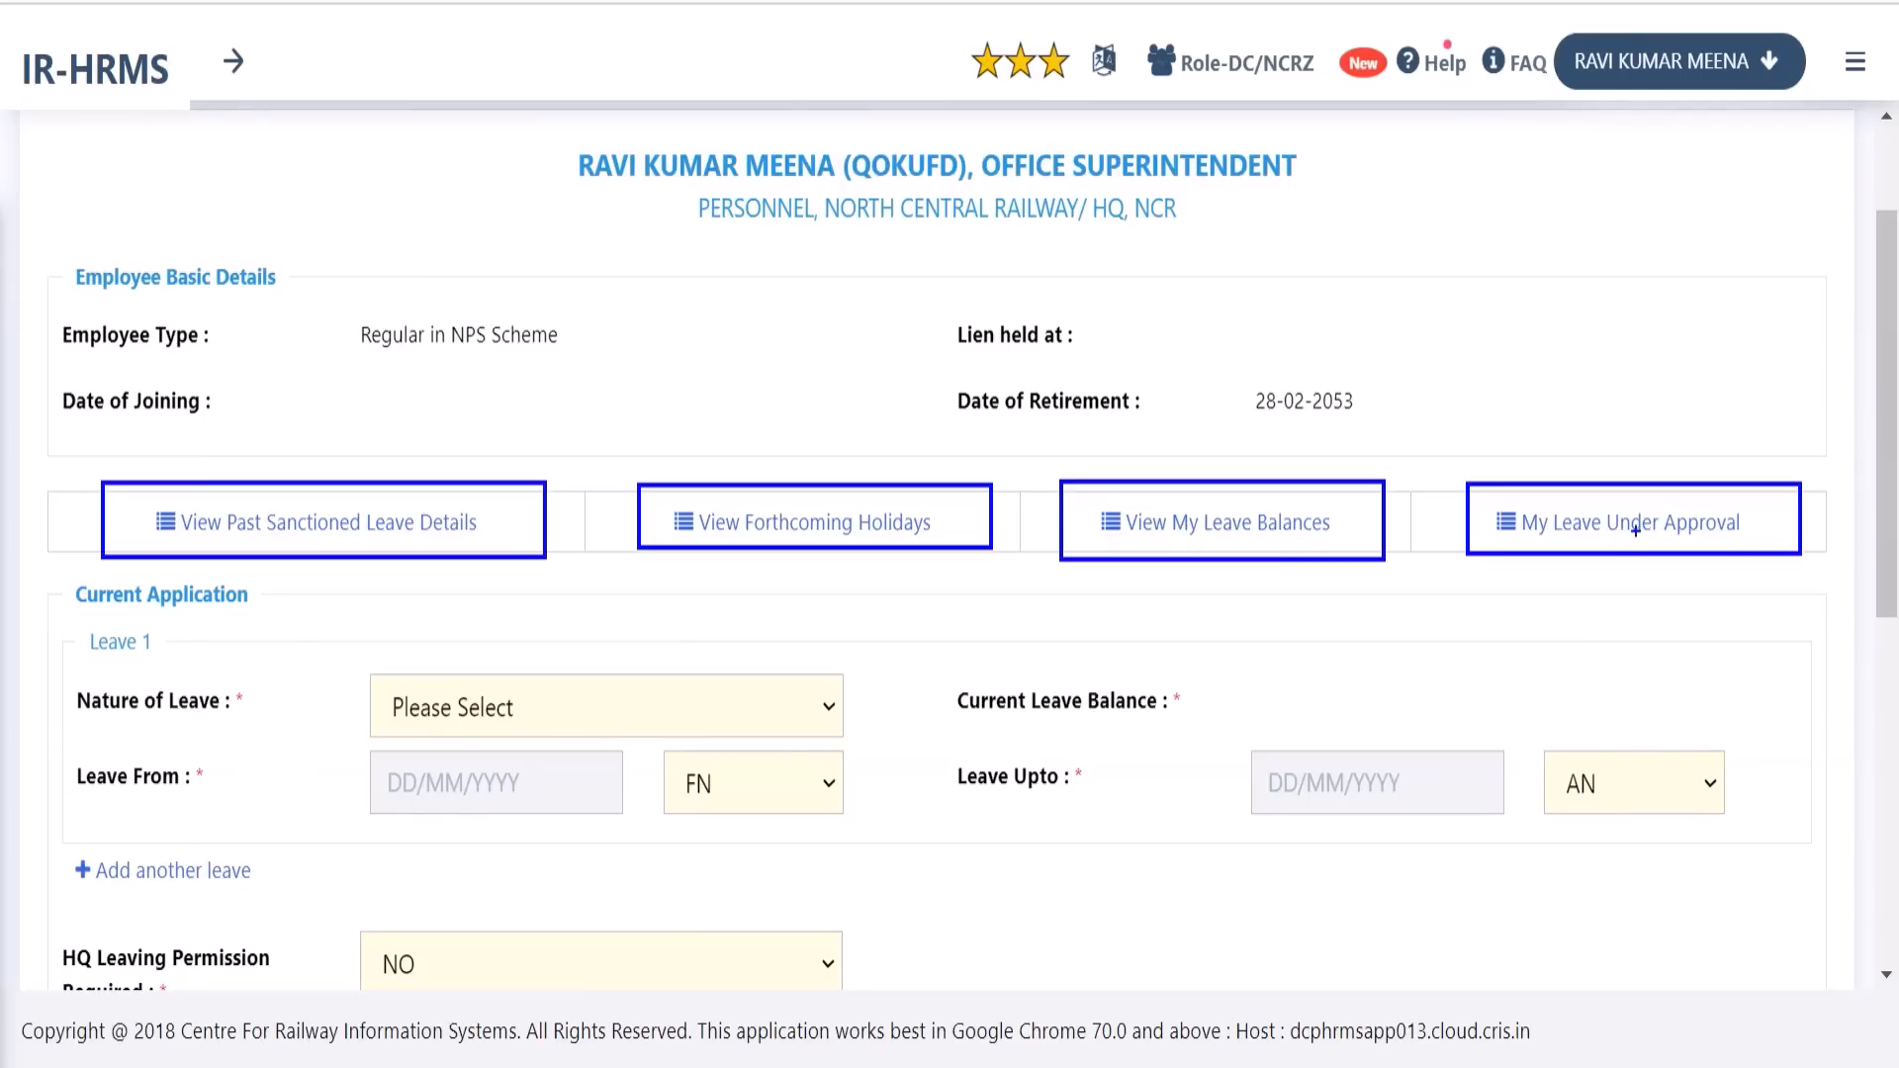
{"action": "left_click_drag", "start_coordinate": [140, 700], "coordinate": [246, 699]}
{"action": "scroll", "coordinate": [262, 697], "scroll_direction": "down", "scroll_amount": 3}
{"action": "scroll", "coordinate": [265, 692], "scroll_direction": "down", "scroll_amount": 1}
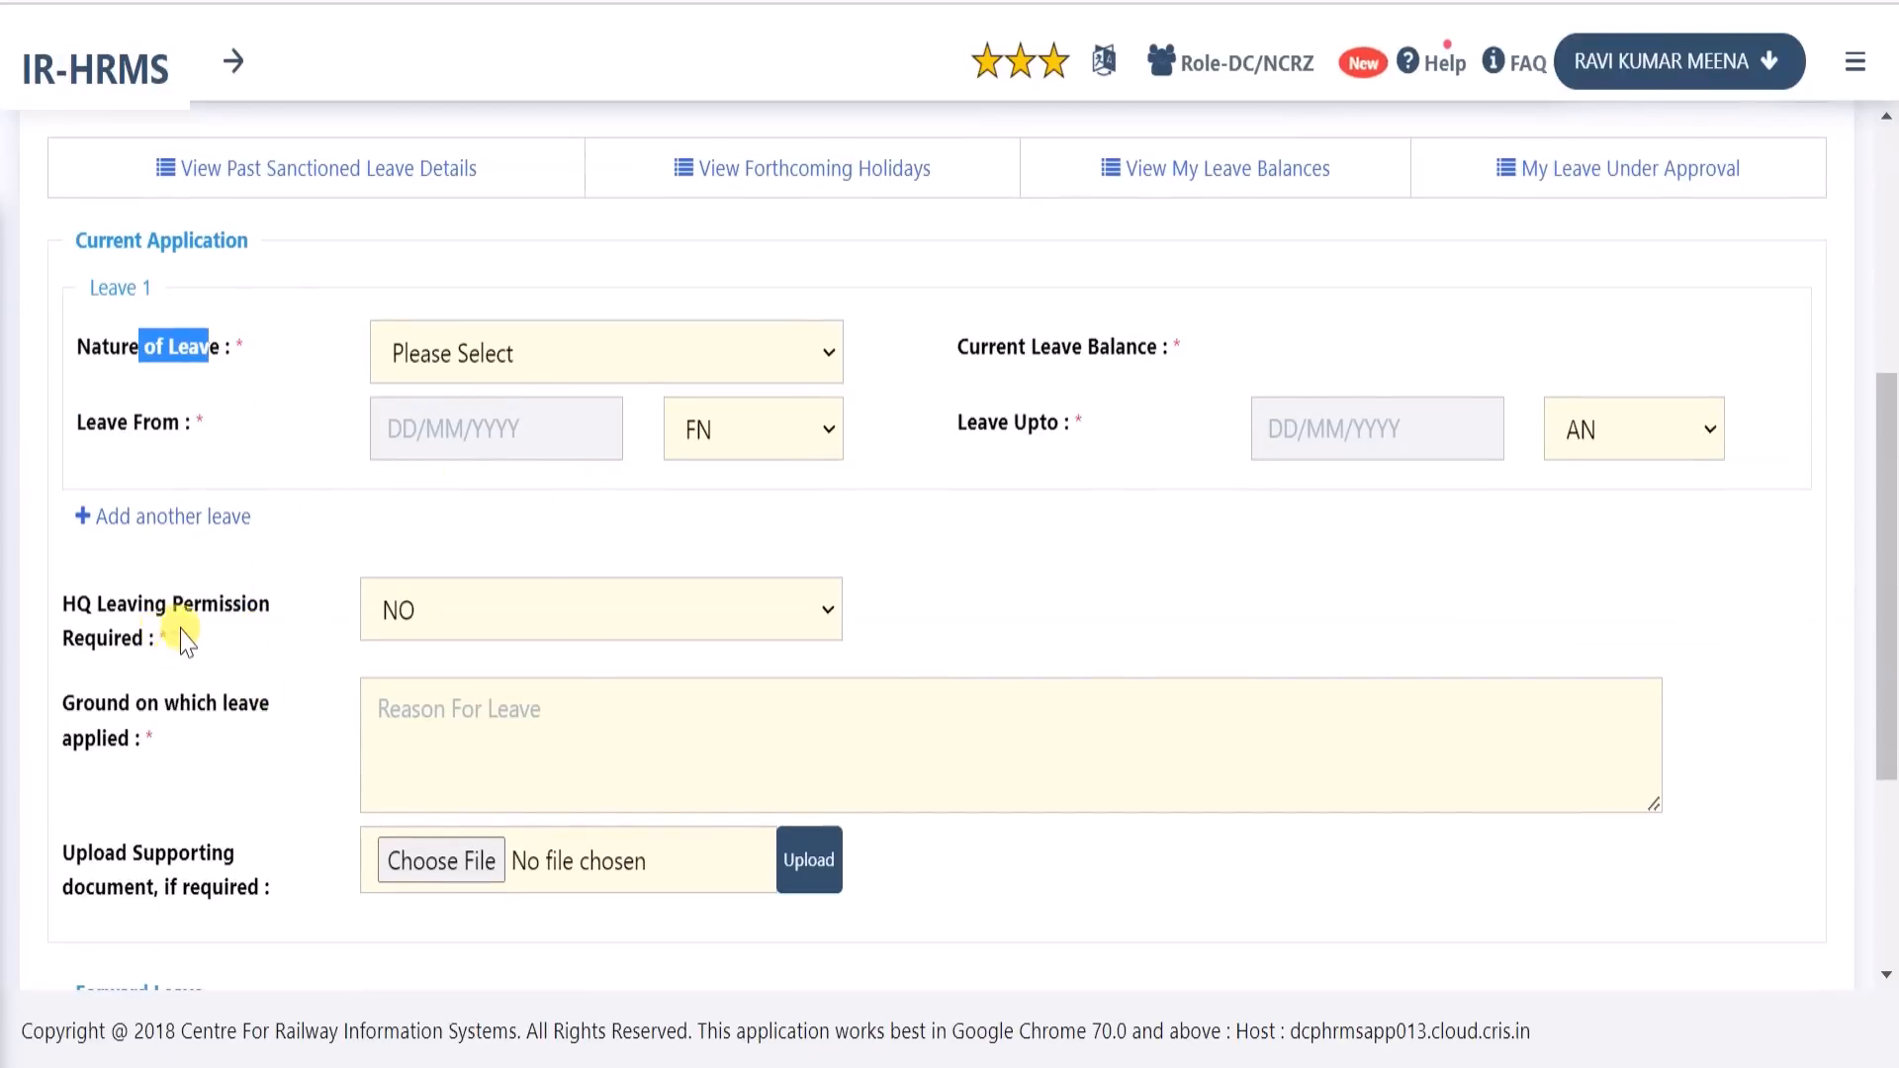
{"action": "scroll", "coordinate": [213, 638], "scroll_direction": "down", "scroll_amount": 3}
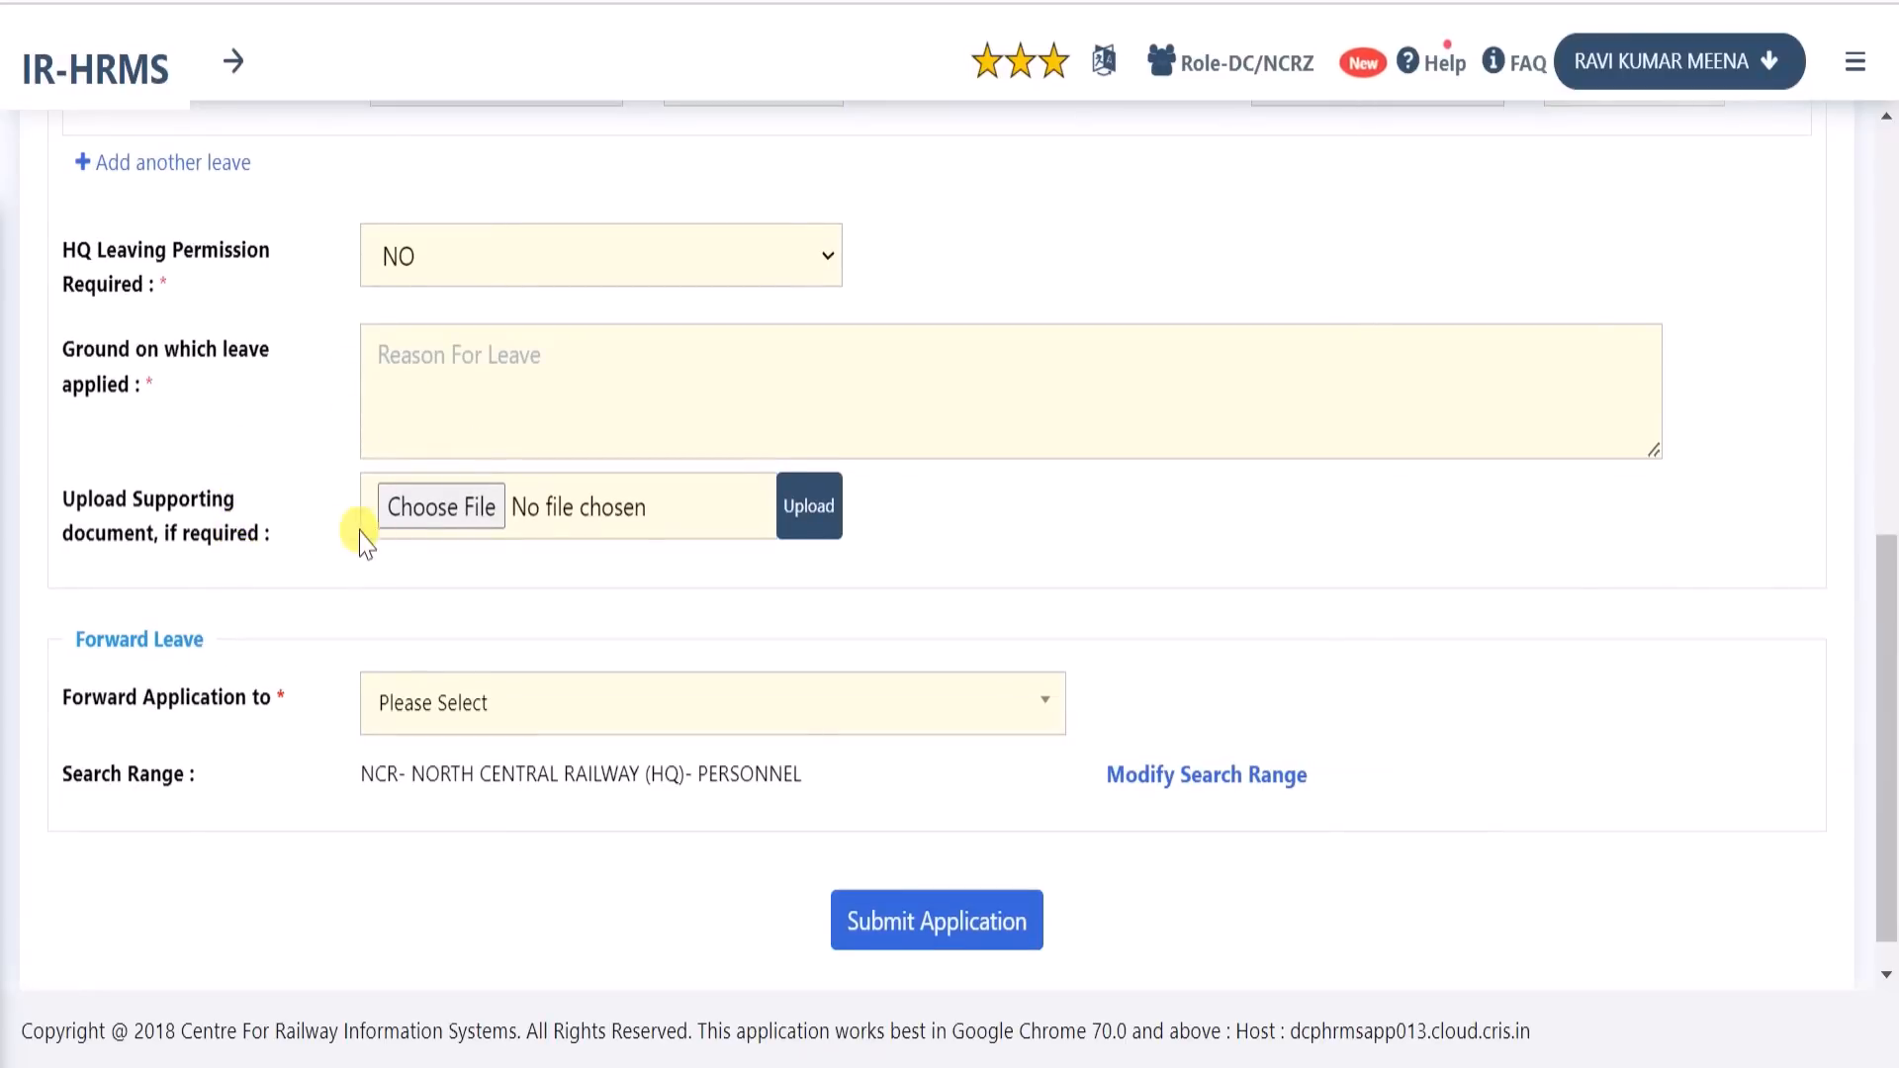
{"action": "scroll", "coordinate": [336, 569], "scroll_direction": "down", "scroll_amount": 1}
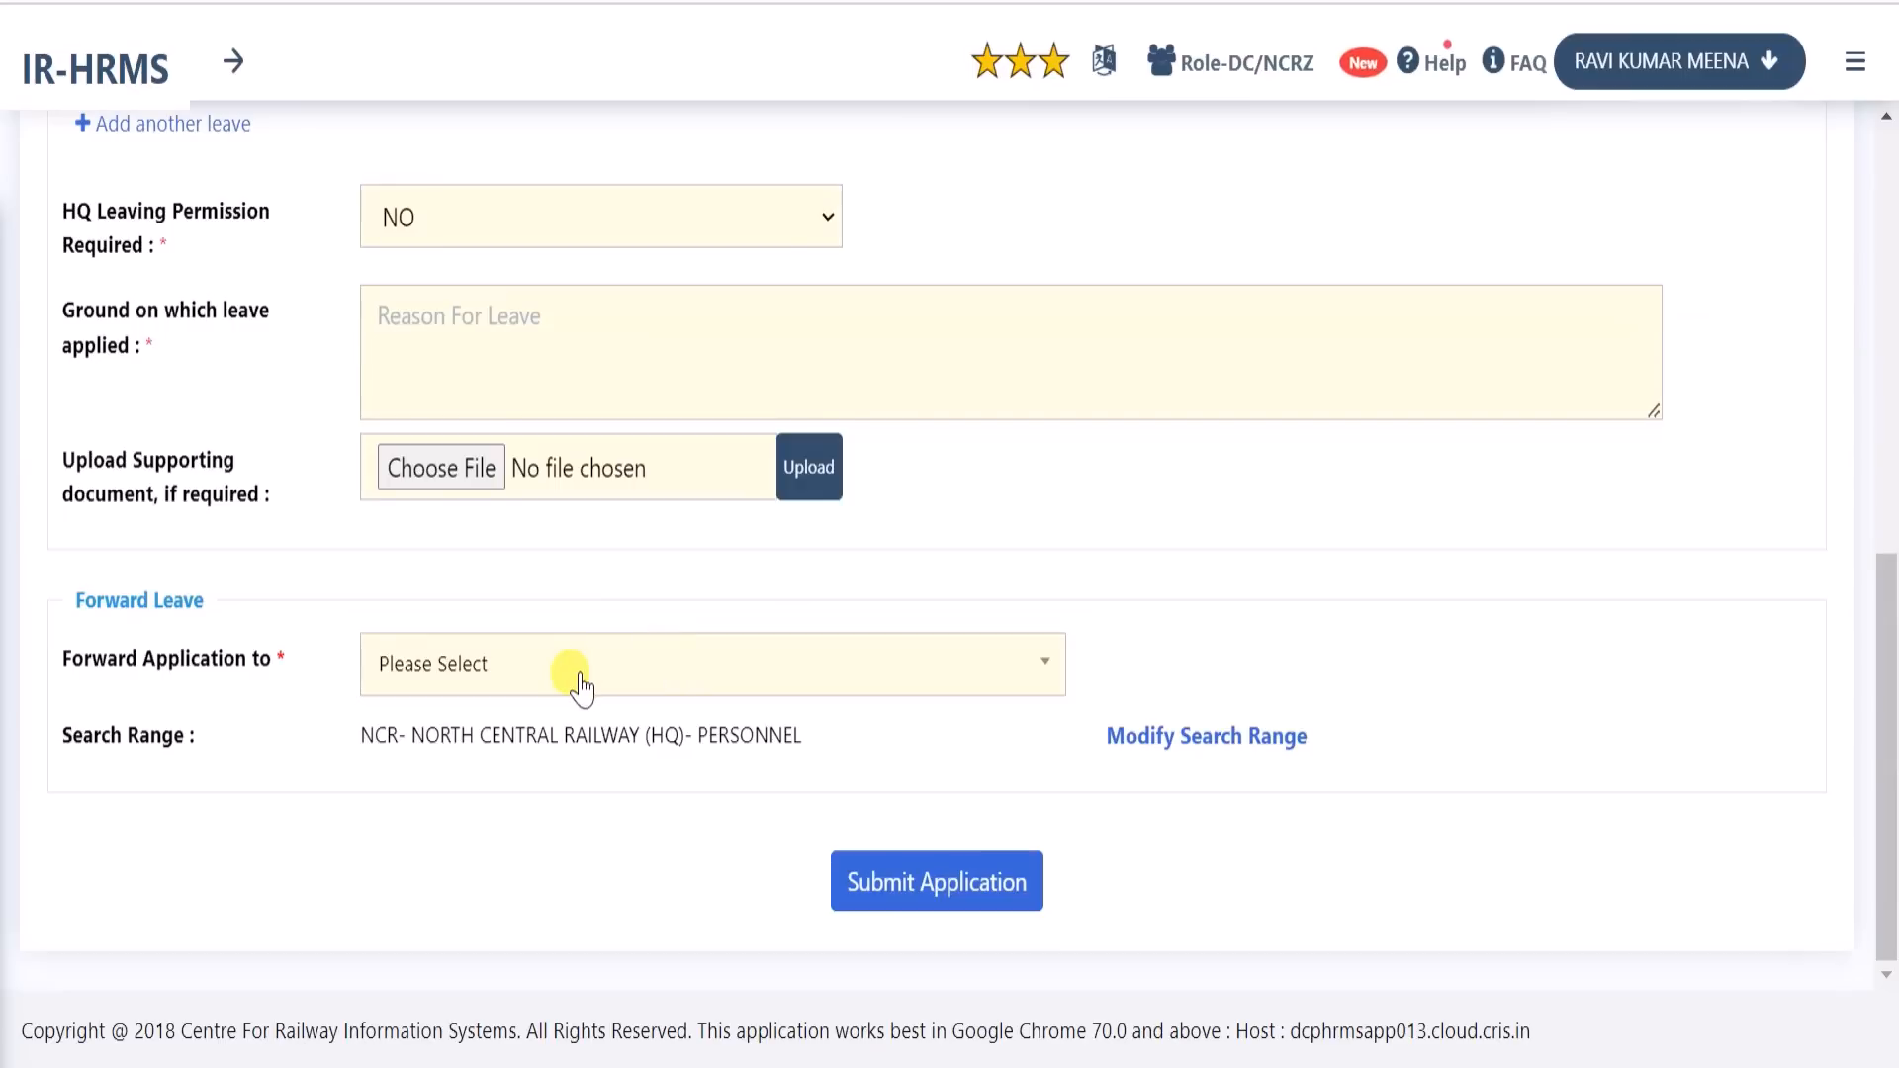
{"action": "scroll", "coordinate": [1219, 590], "scroll_direction": "up", "scroll_amount": 8}
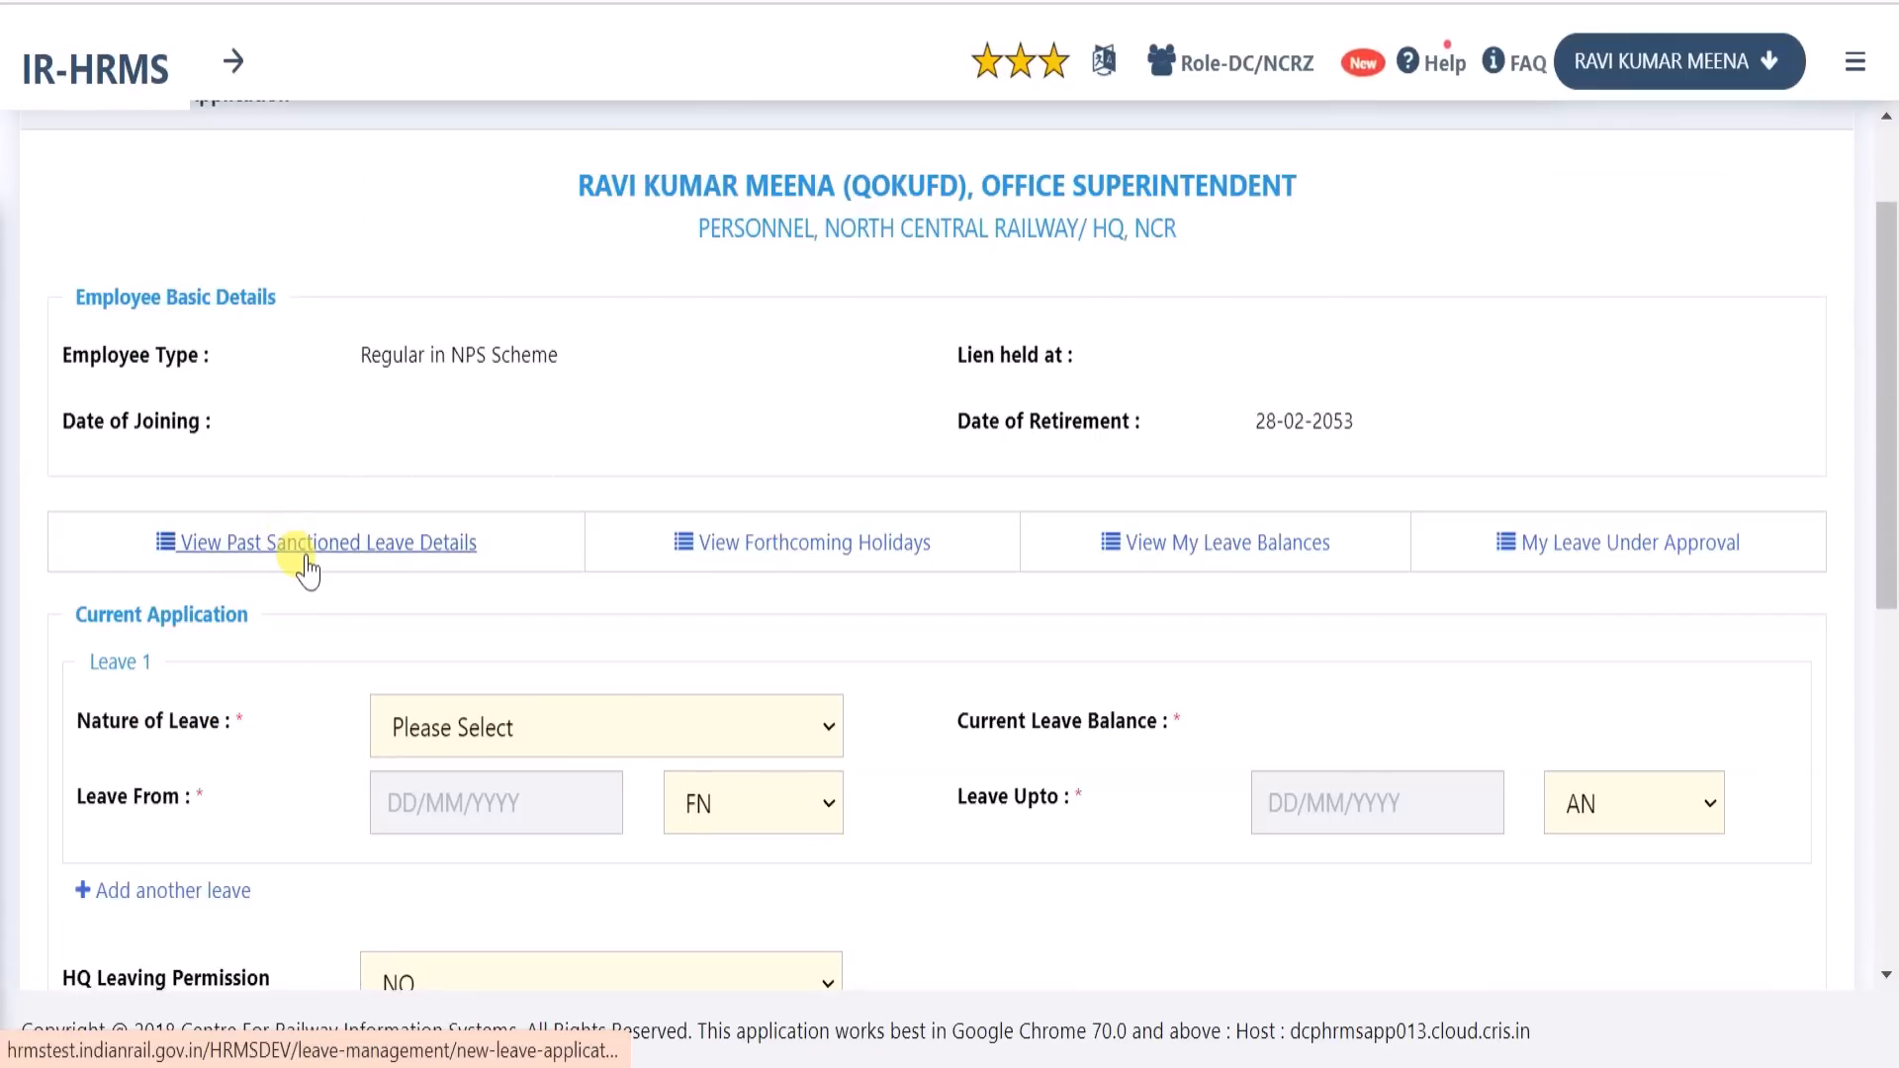
Check the past sanctioned leave, leave balances and leave under approval lists from the application form, closing each one
{"action": "left_click", "coordinate": [315, 553]}
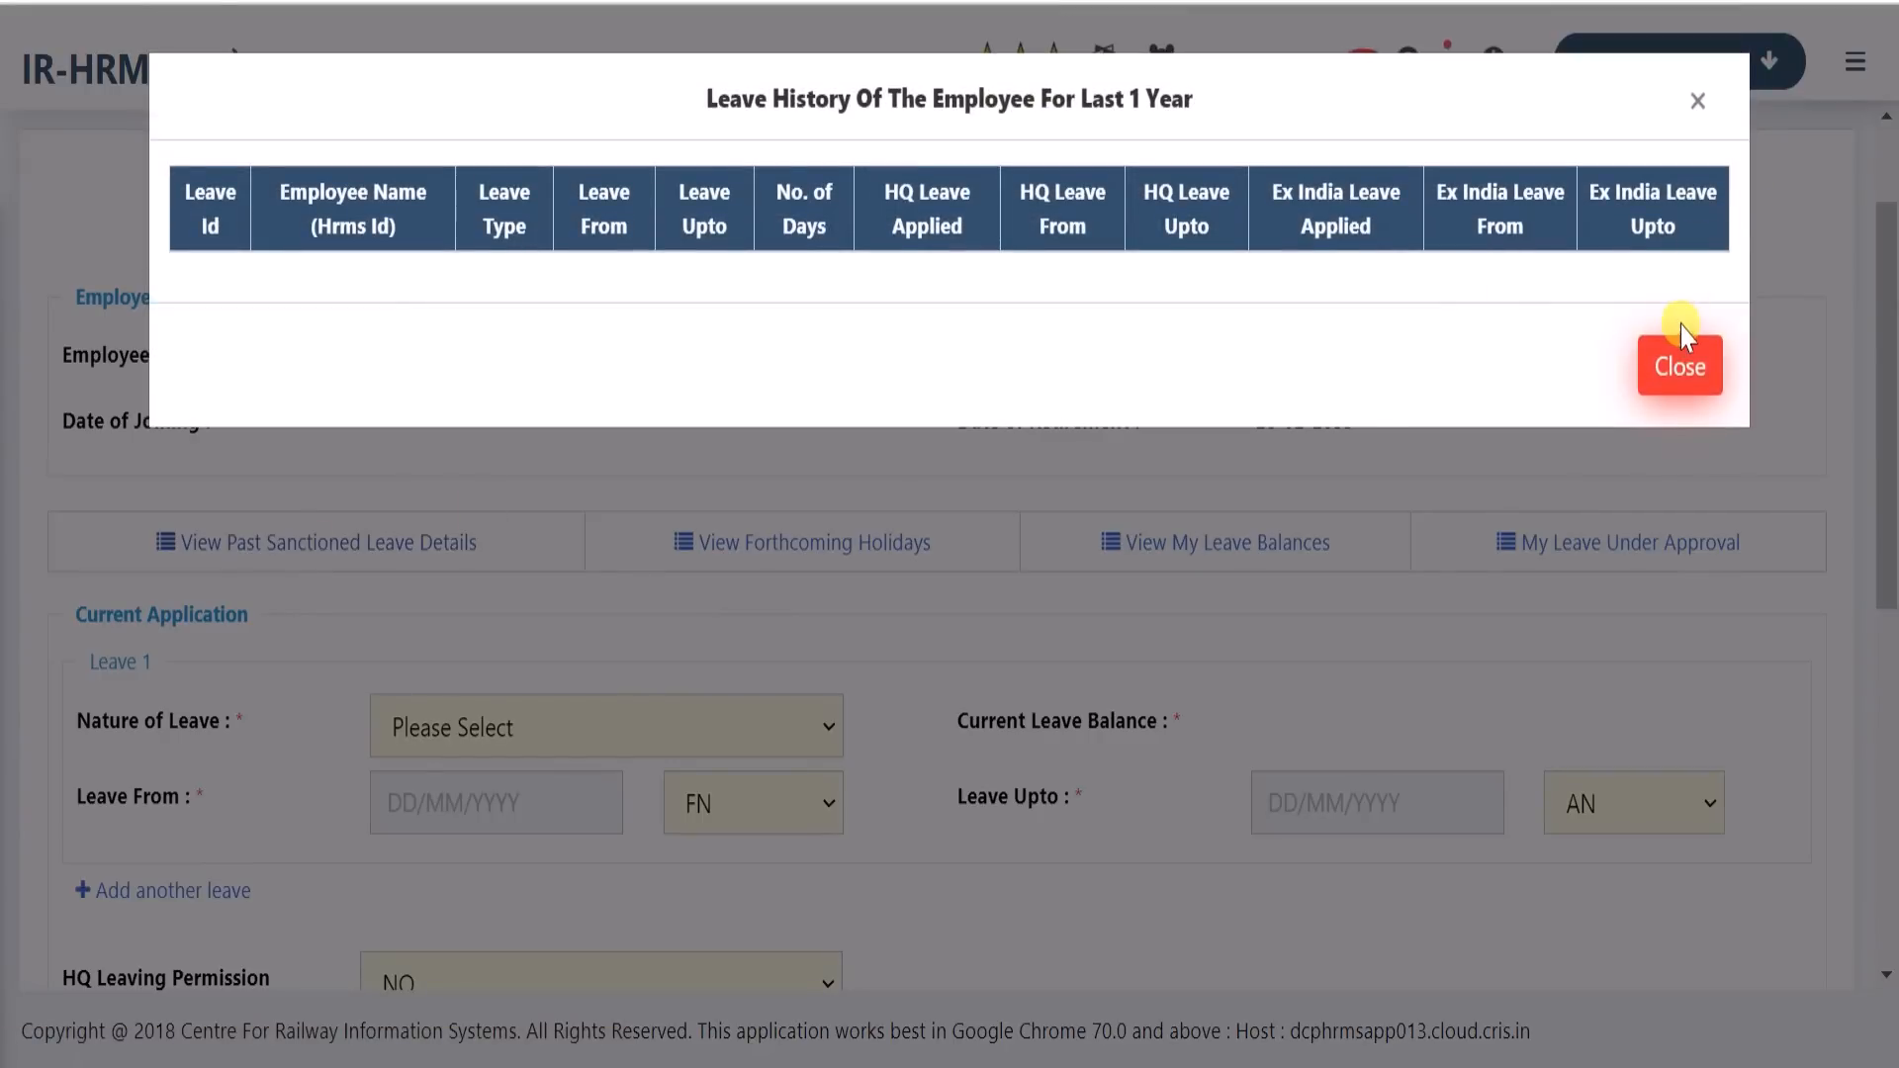
{"action": "left_click", "coordinate": [1680, 358]}
{"action": "left_click", "coordinate": [1197, 565]}
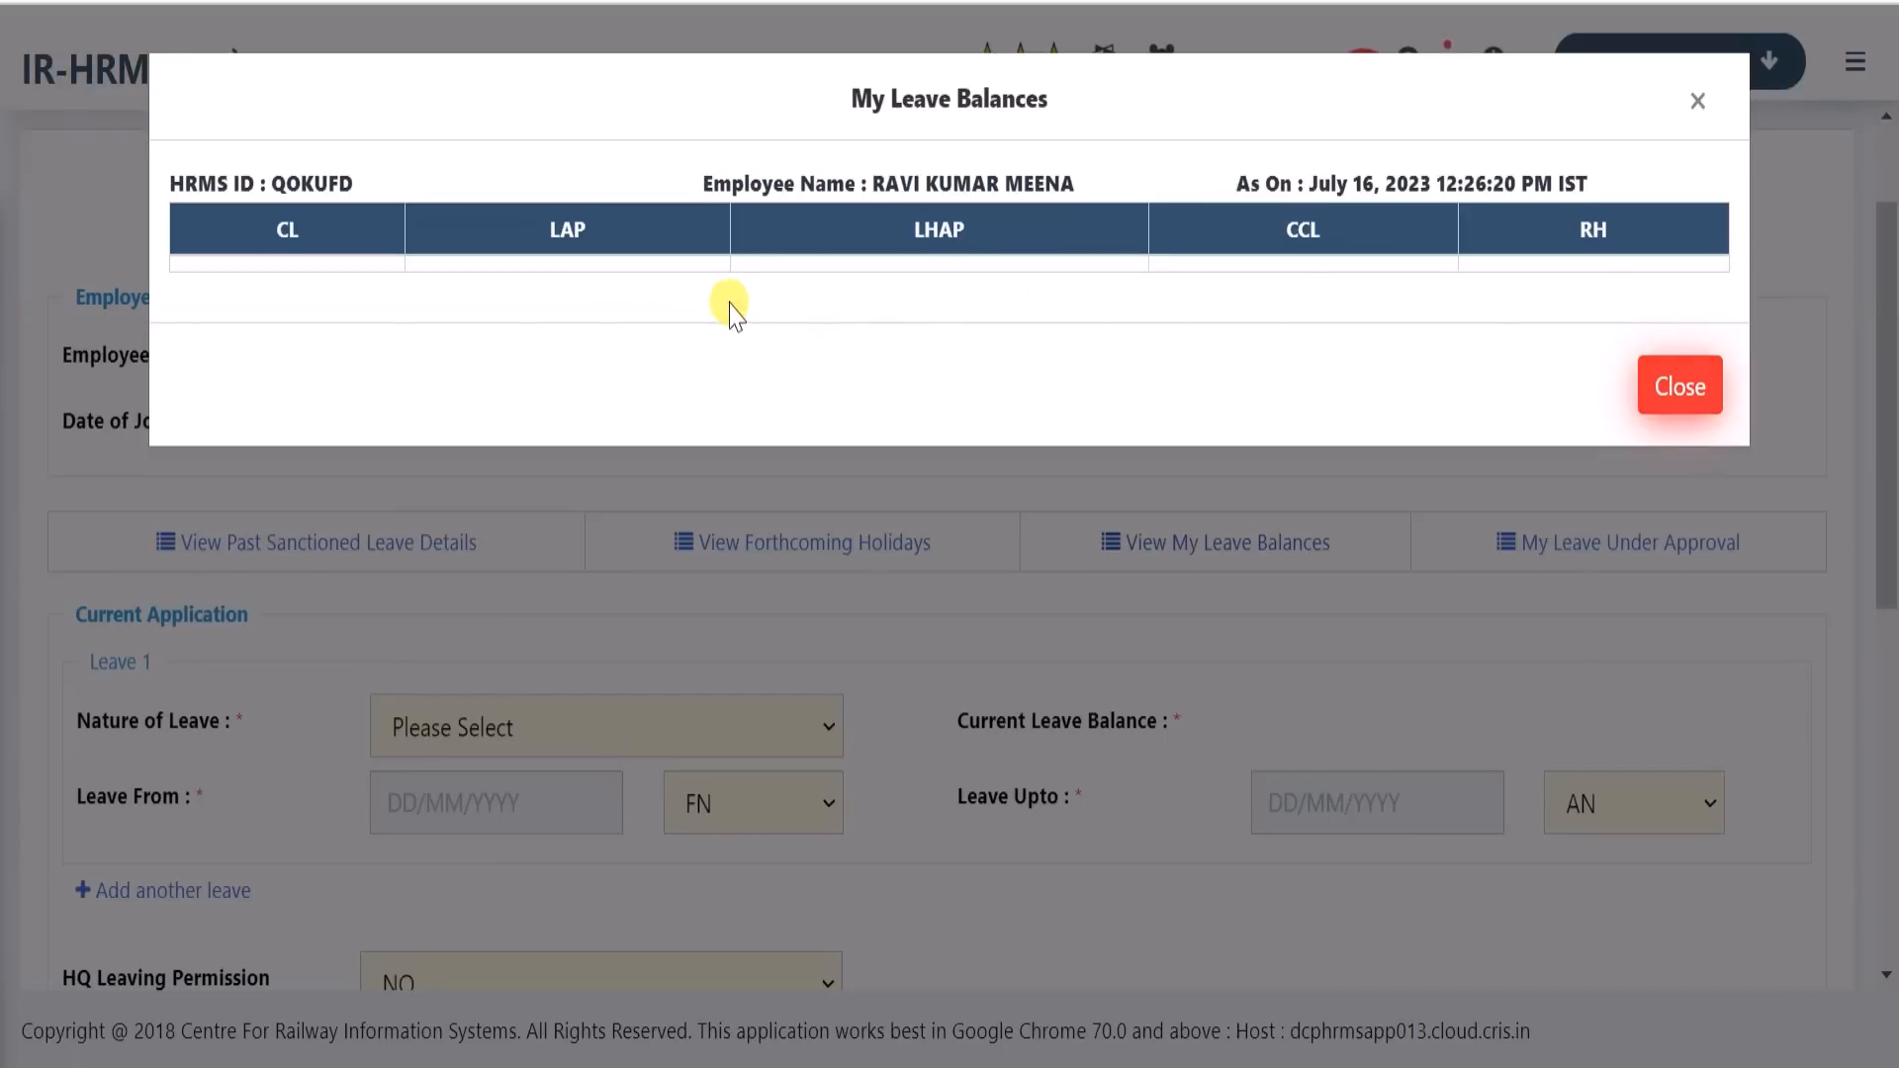
{"action": "left_click", "coordinate": [1701, 391]}
{"action": "left_click", "coordinate": [1612, 557]}
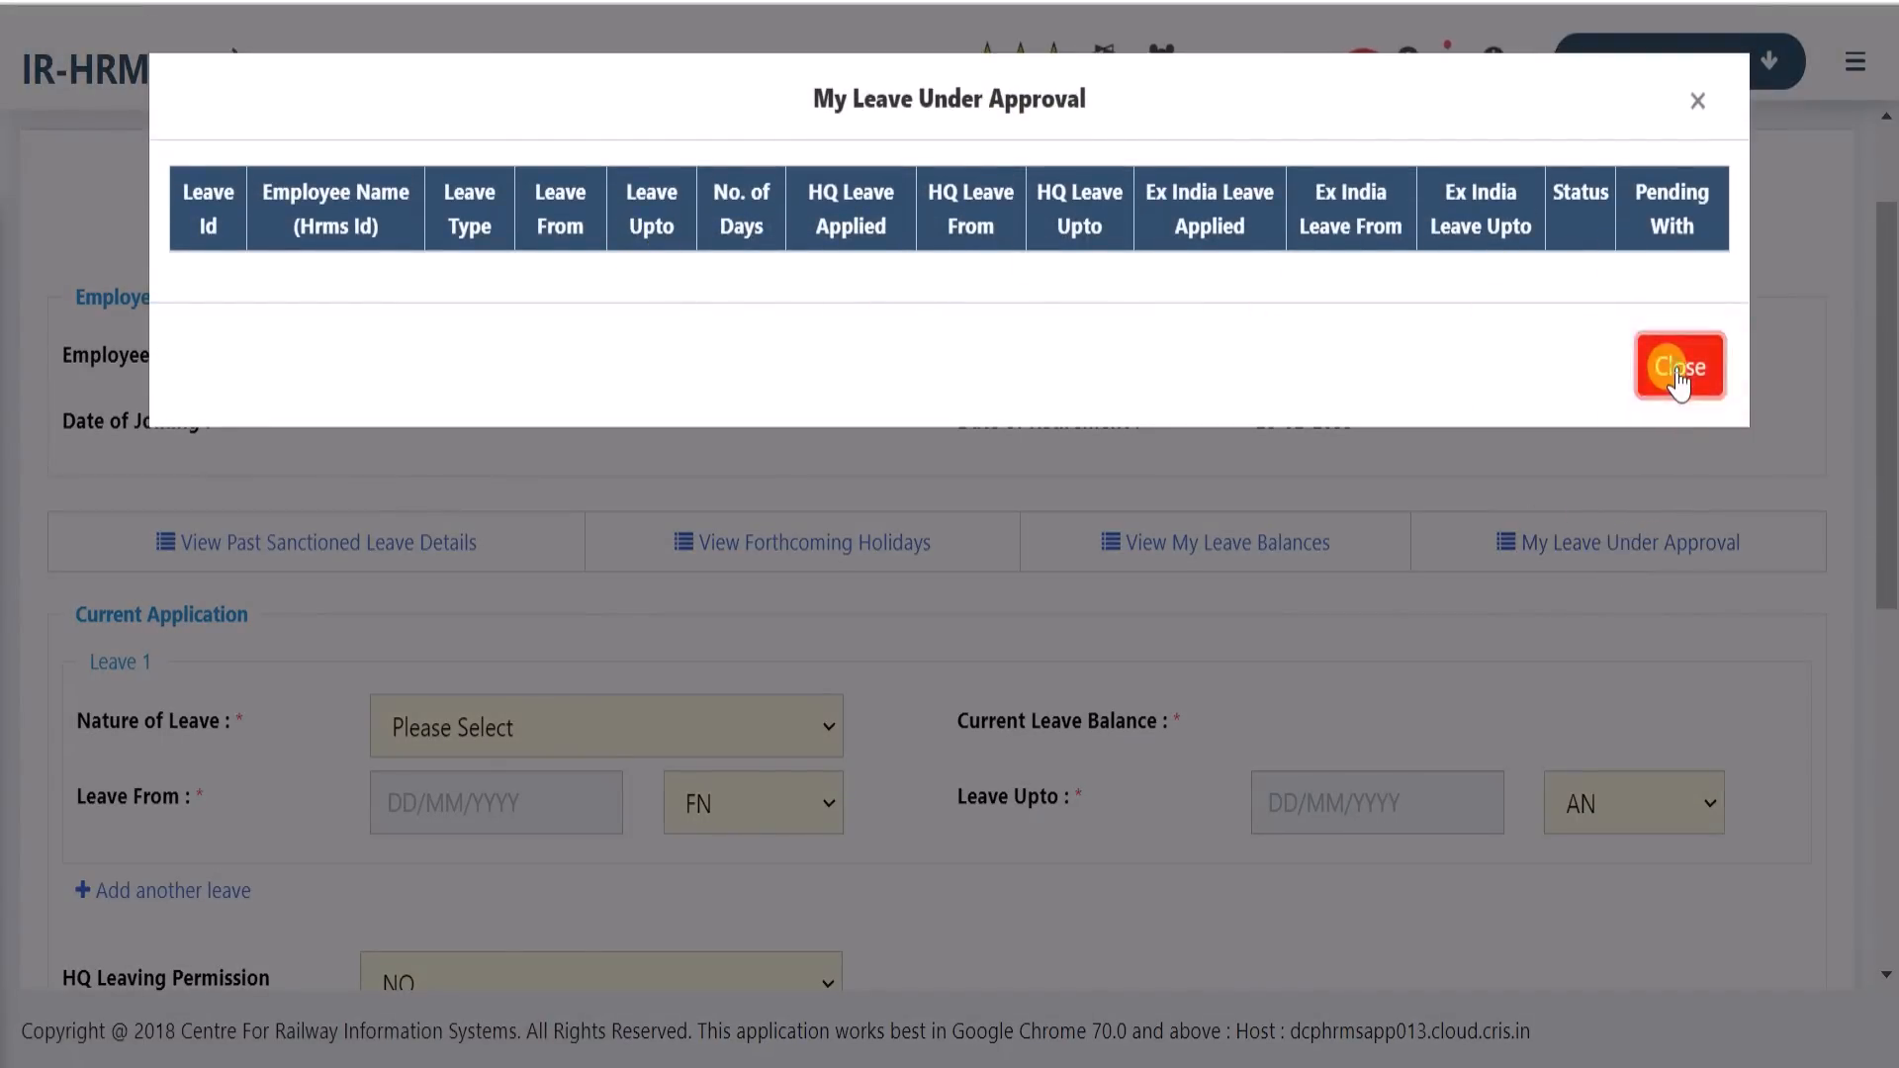
{"action": "left_click", "coordinate": [1681, 372]}
Set the nature of leave for Leave 1 to CASUAL LEAVE (CL)
{"action": "left_click_drag", "start_coordinate": [74, 348], "coordinate": [225, 354]}
{"action": "left_click", "coordinate": [289, 382]}
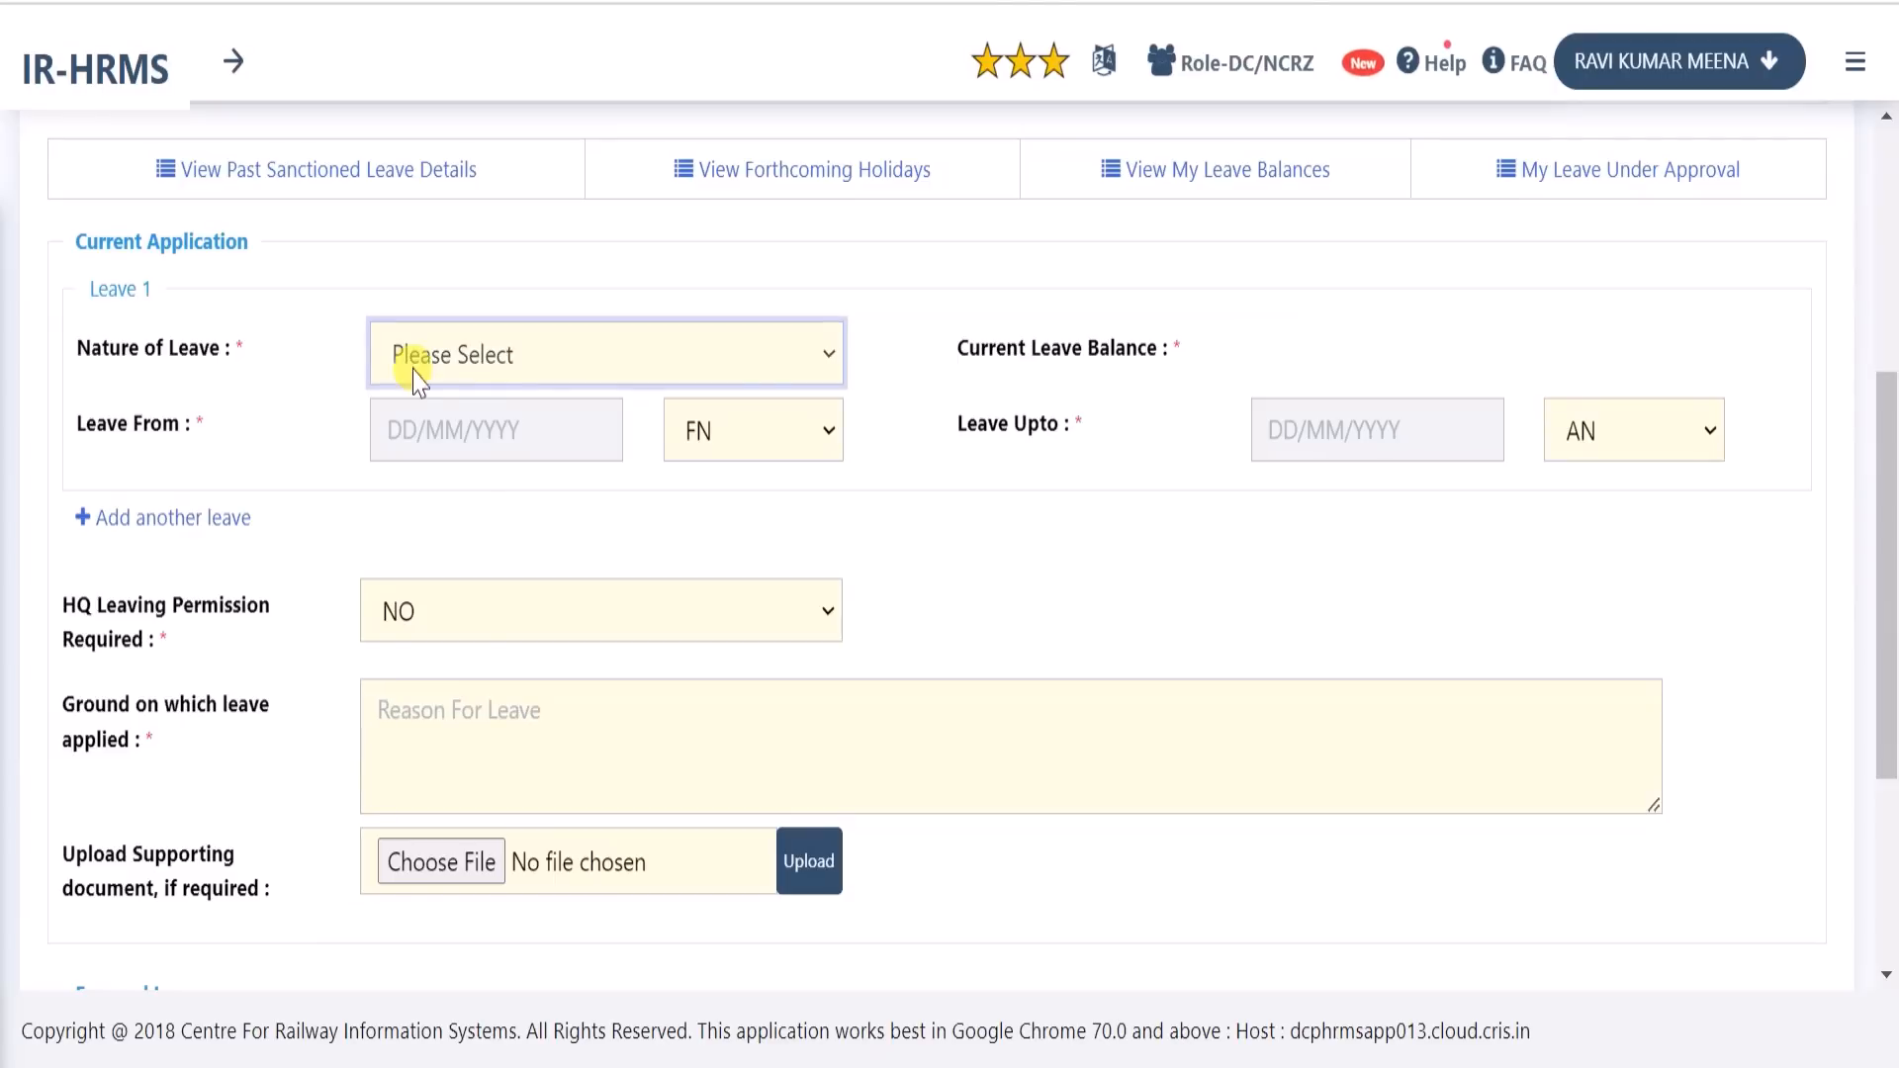
{"action": "left_click", "coordinate": [540, 352]}
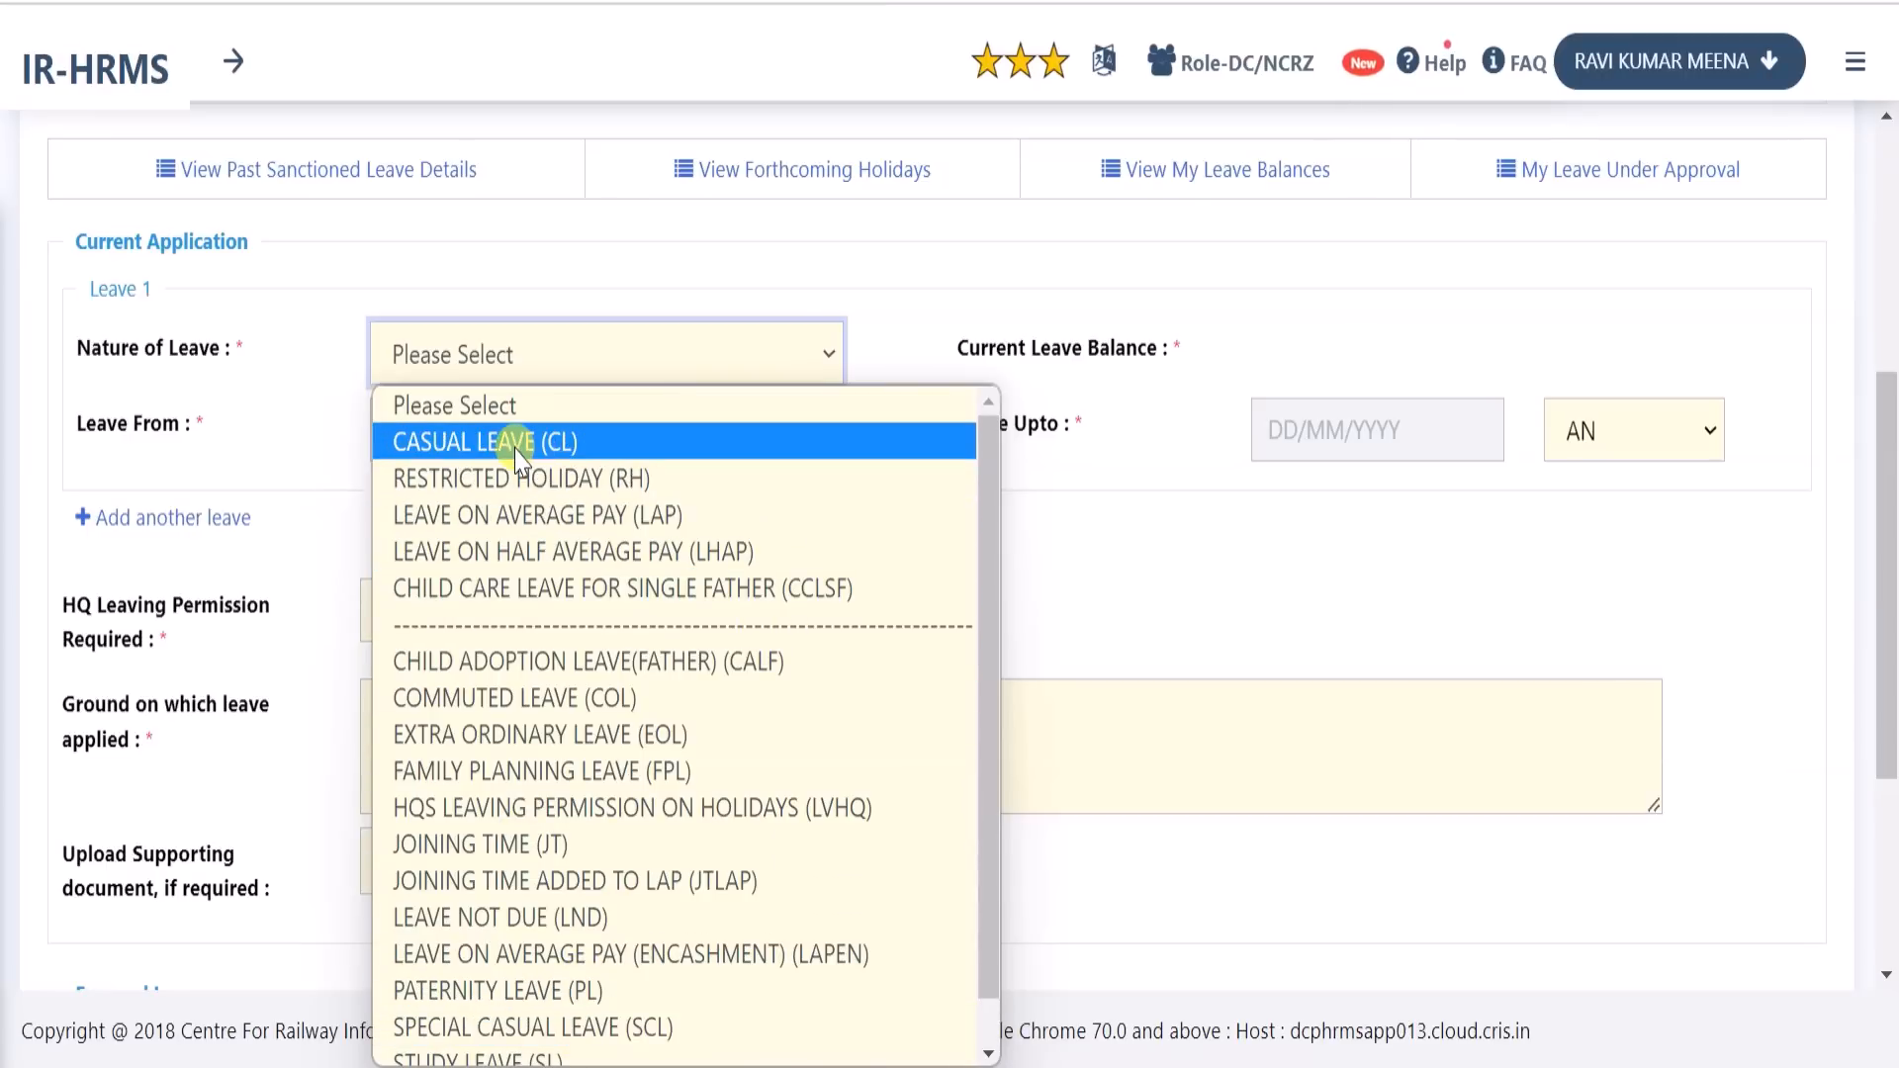
{"action": "left_click", "coordinate": [599, 445]}
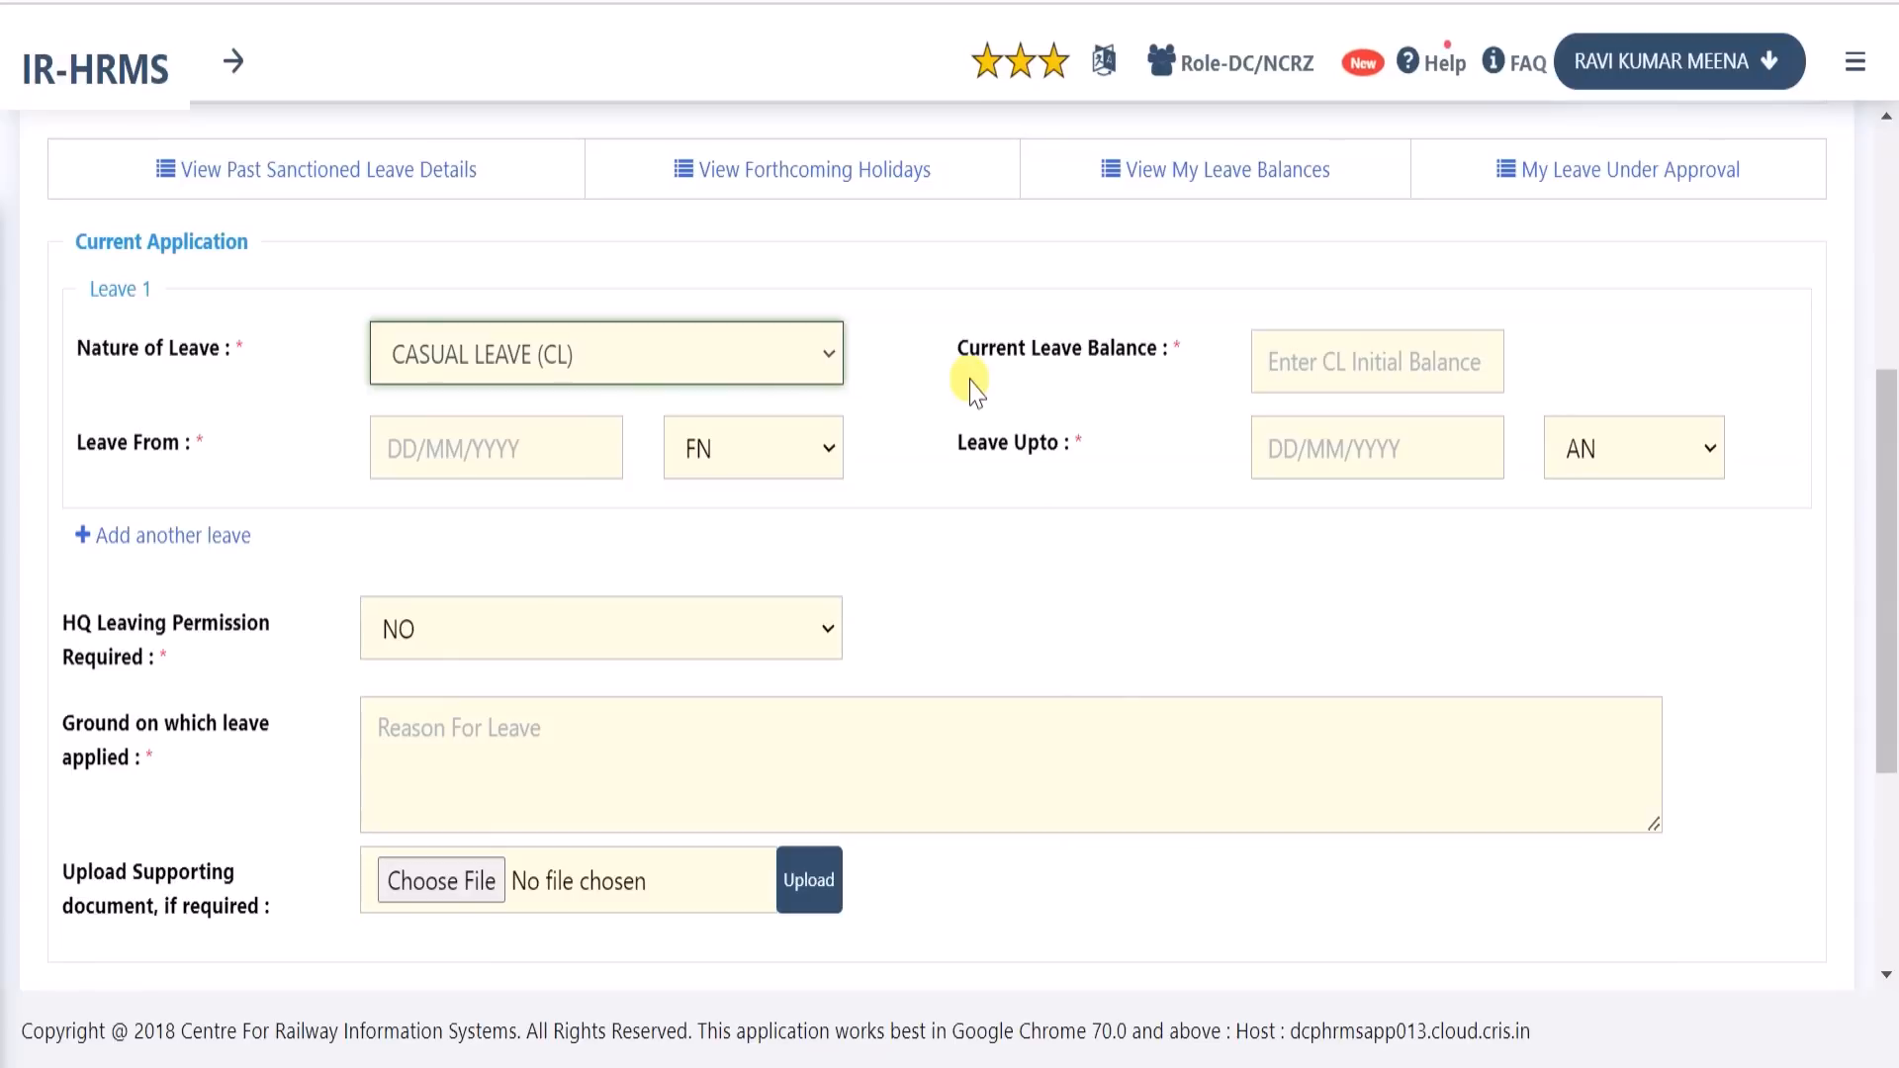
Enter 7 as the current leave balance for the casual leave
{"action": "left_click_drag", "start_coordinate": [956, 356], "coordinate": [1329, 376]}
{"action": "left_click", "coordinate": [1327, 370]}
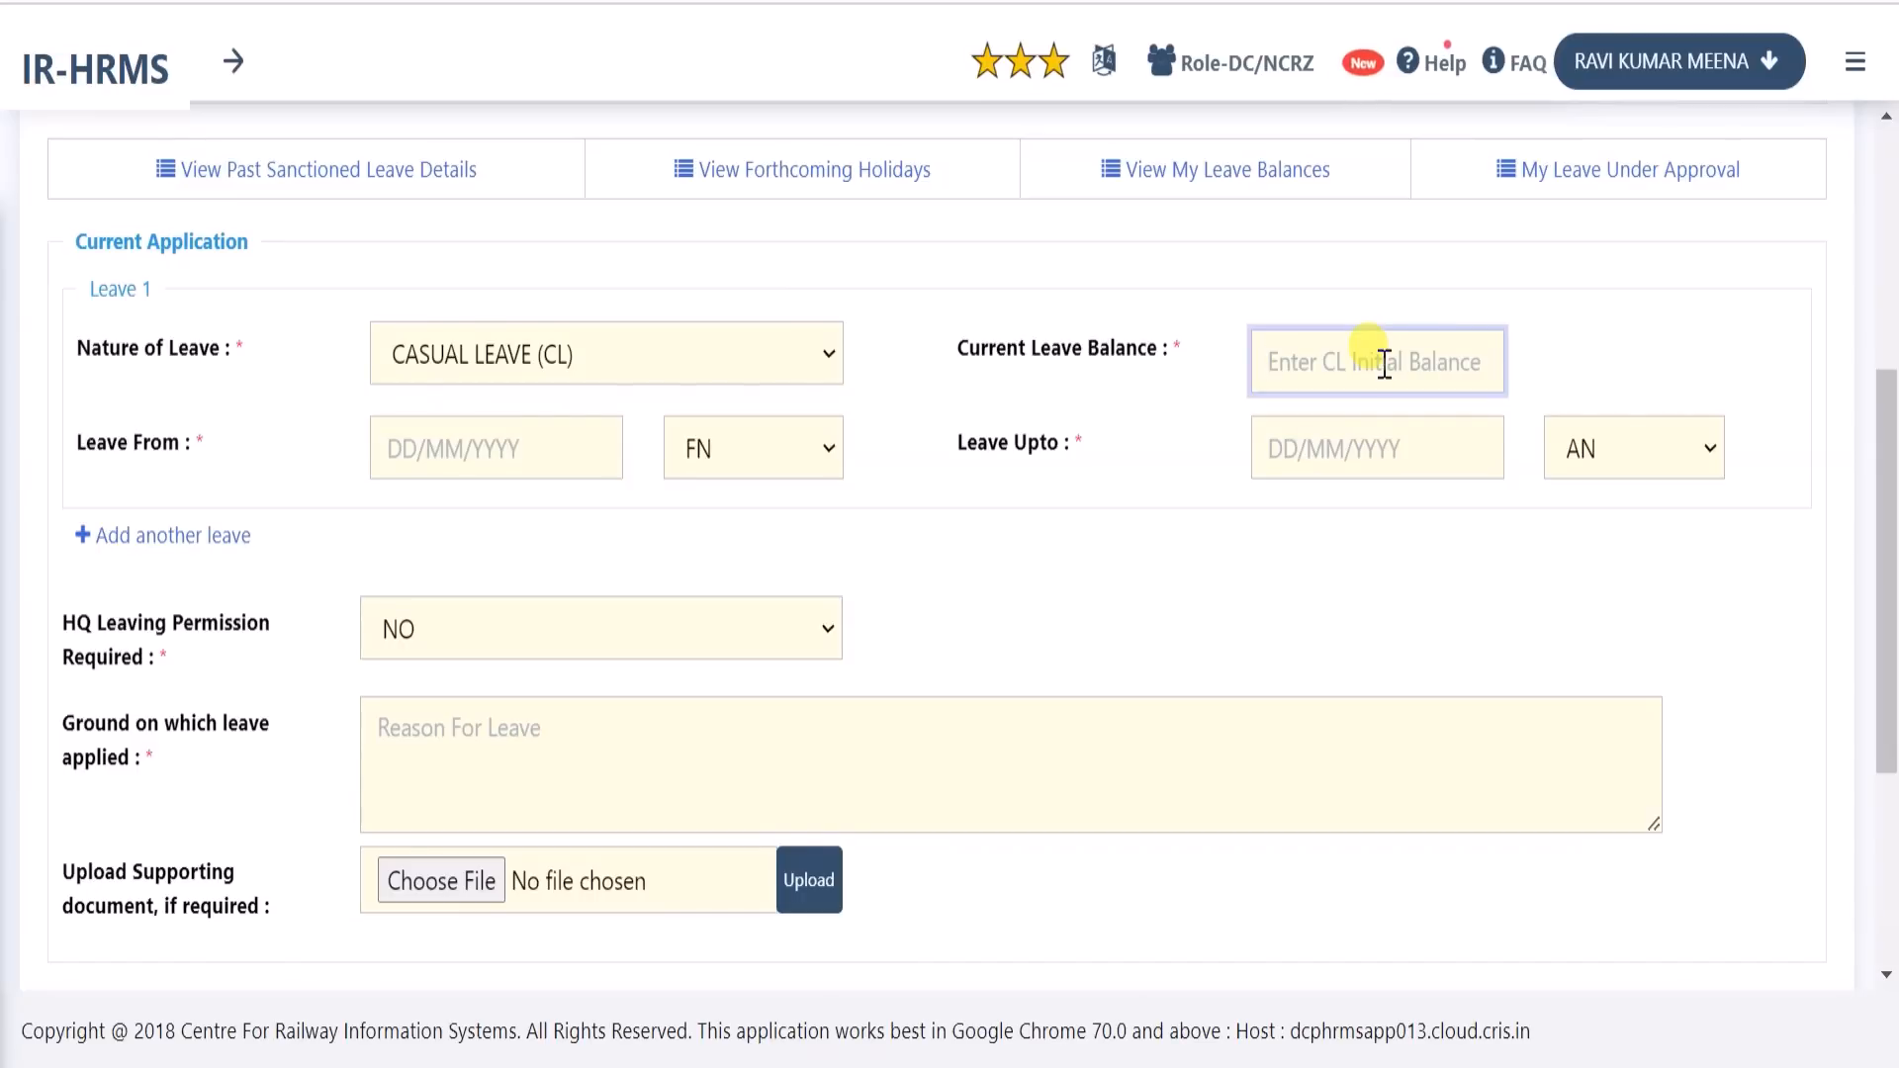
{"action": "left_click", "coordinate": [1551, 365]}
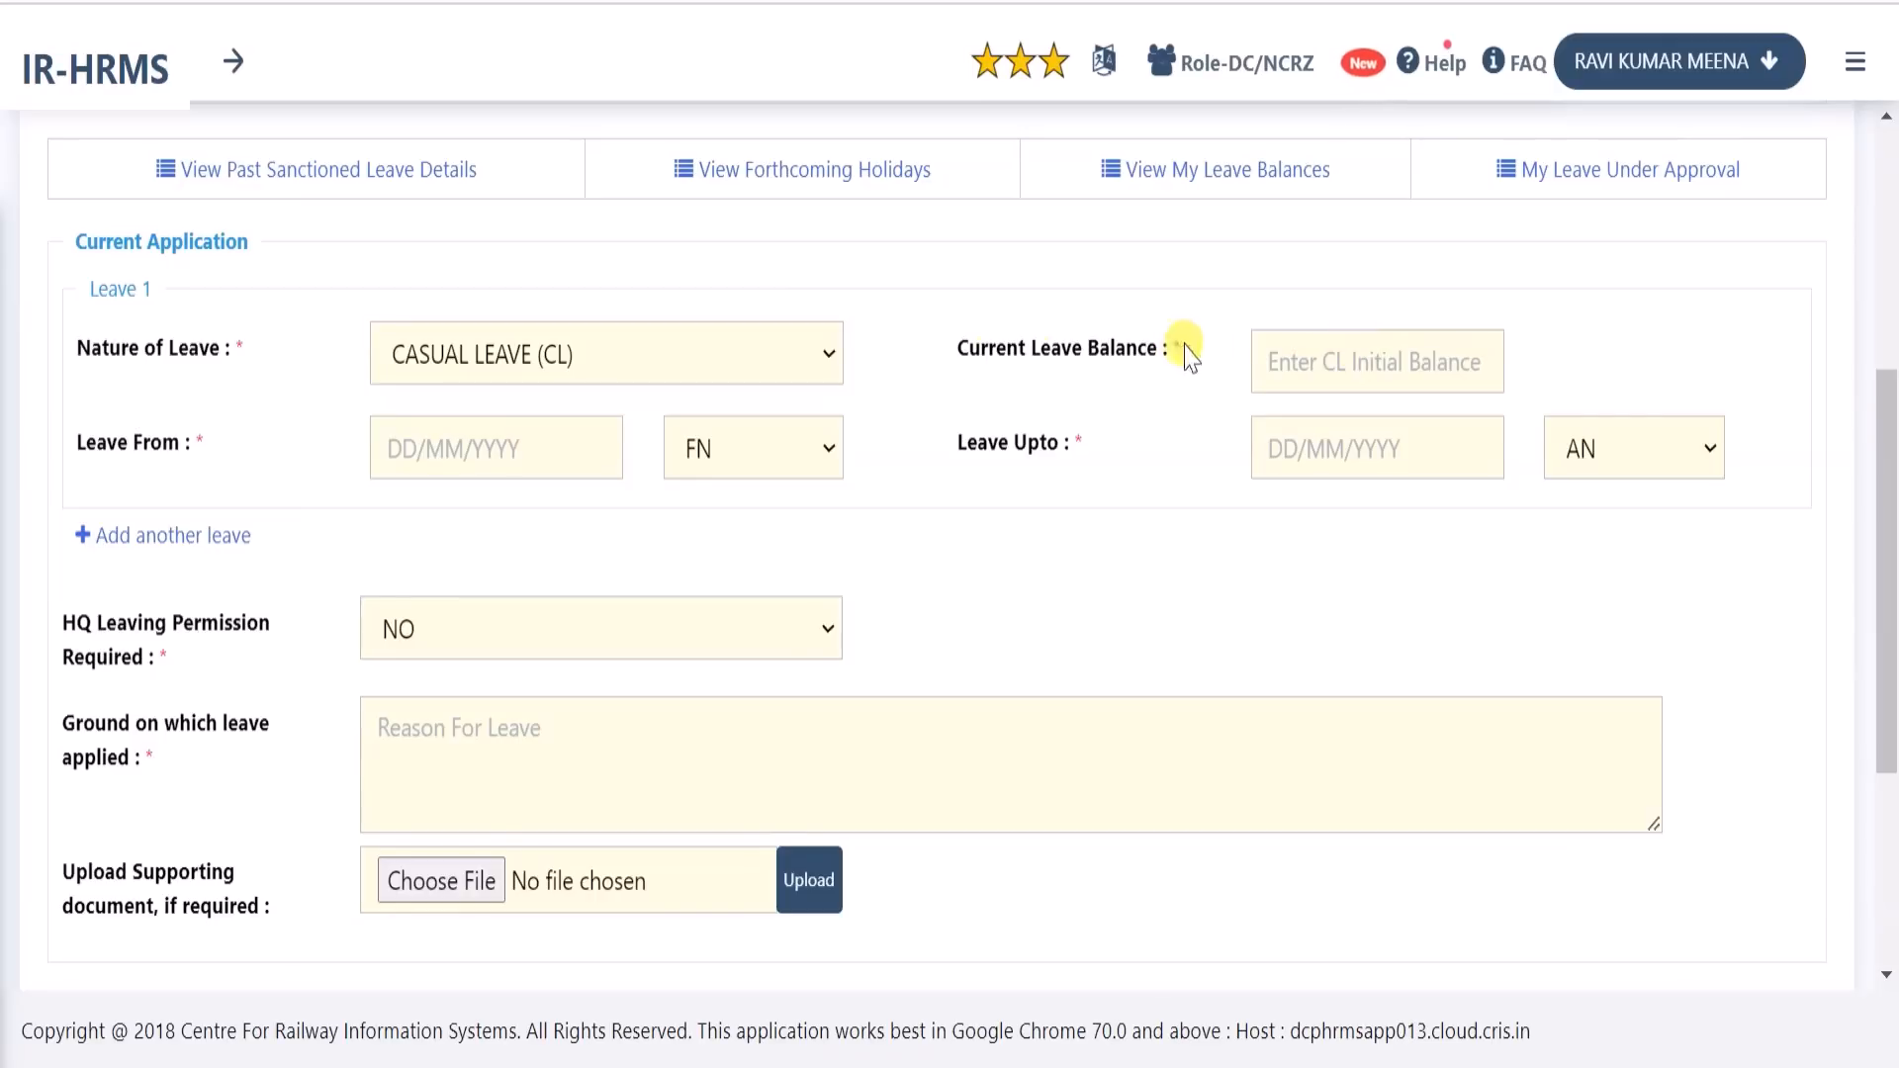
{"action": "left_click", "coordinate": [1322, 367]}
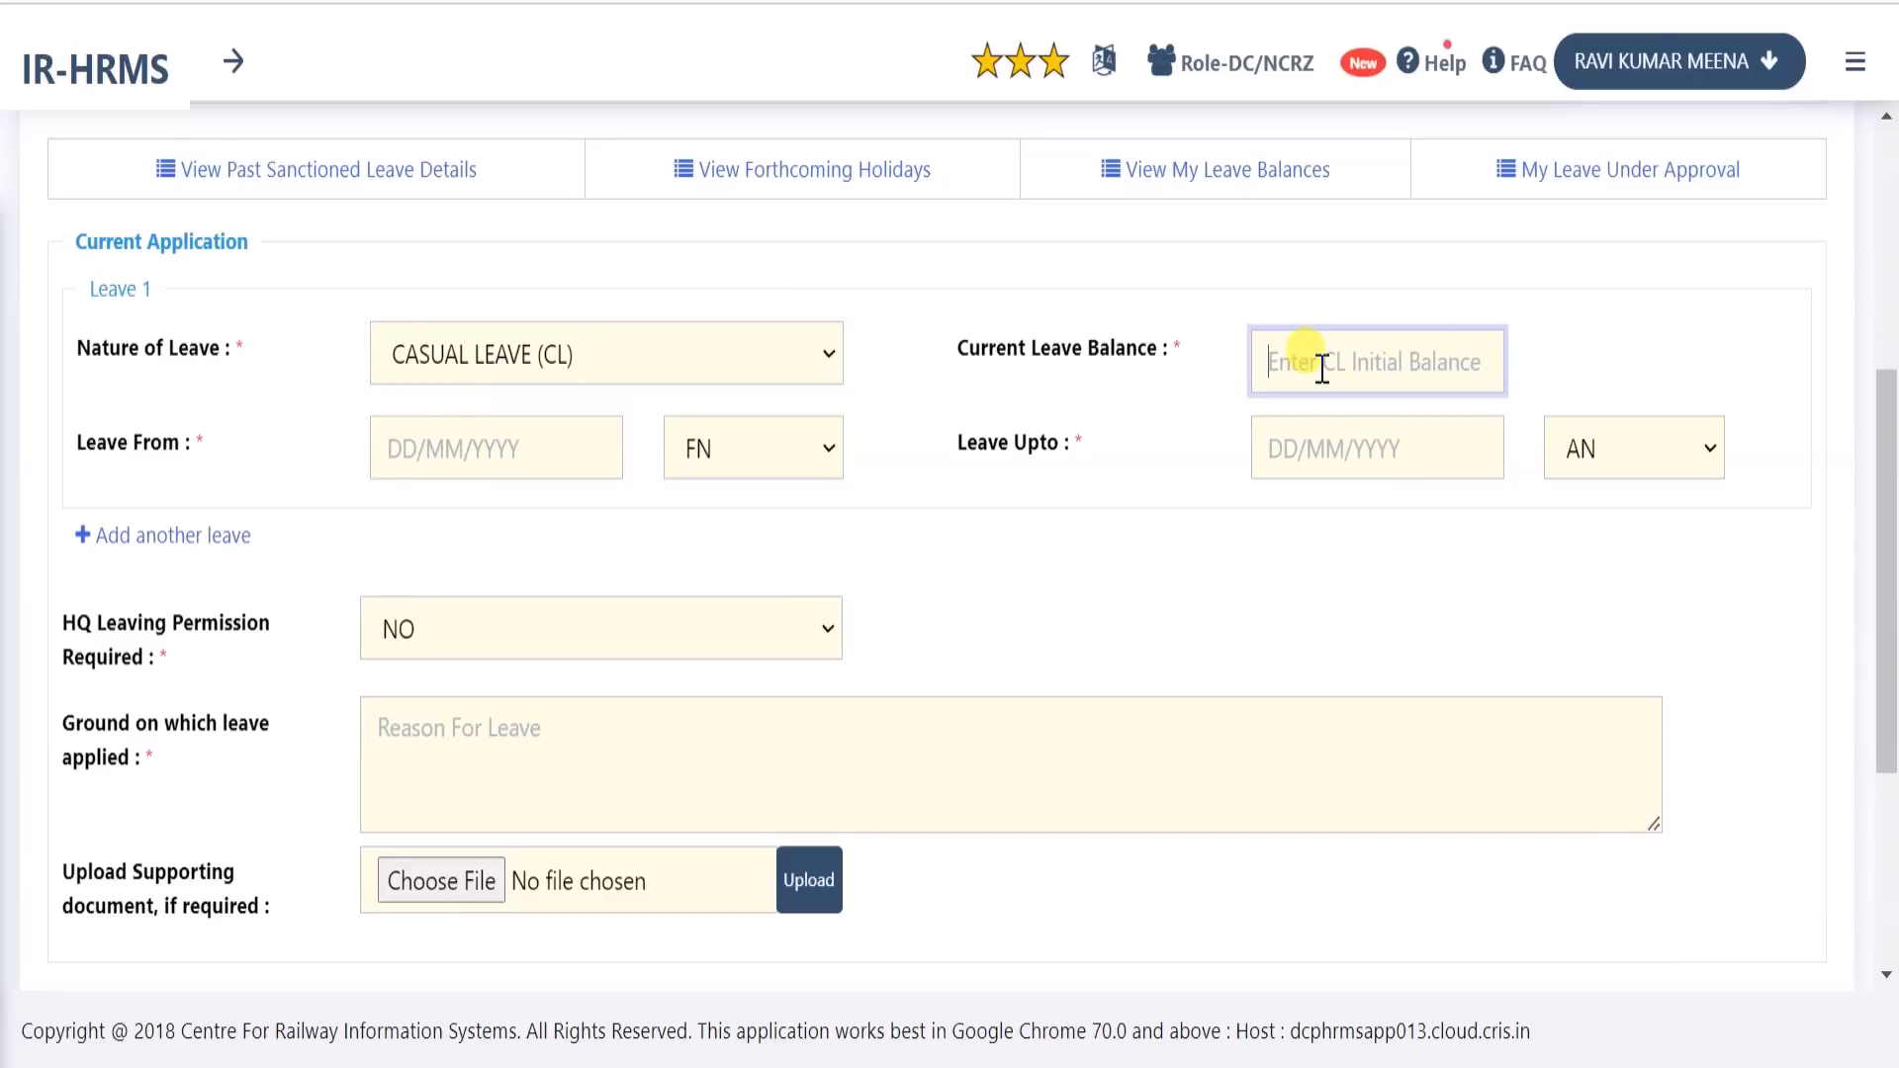
{"action": "type", "text": "7"}
{"action": "left_click", "coordinate": [1634, 338]}
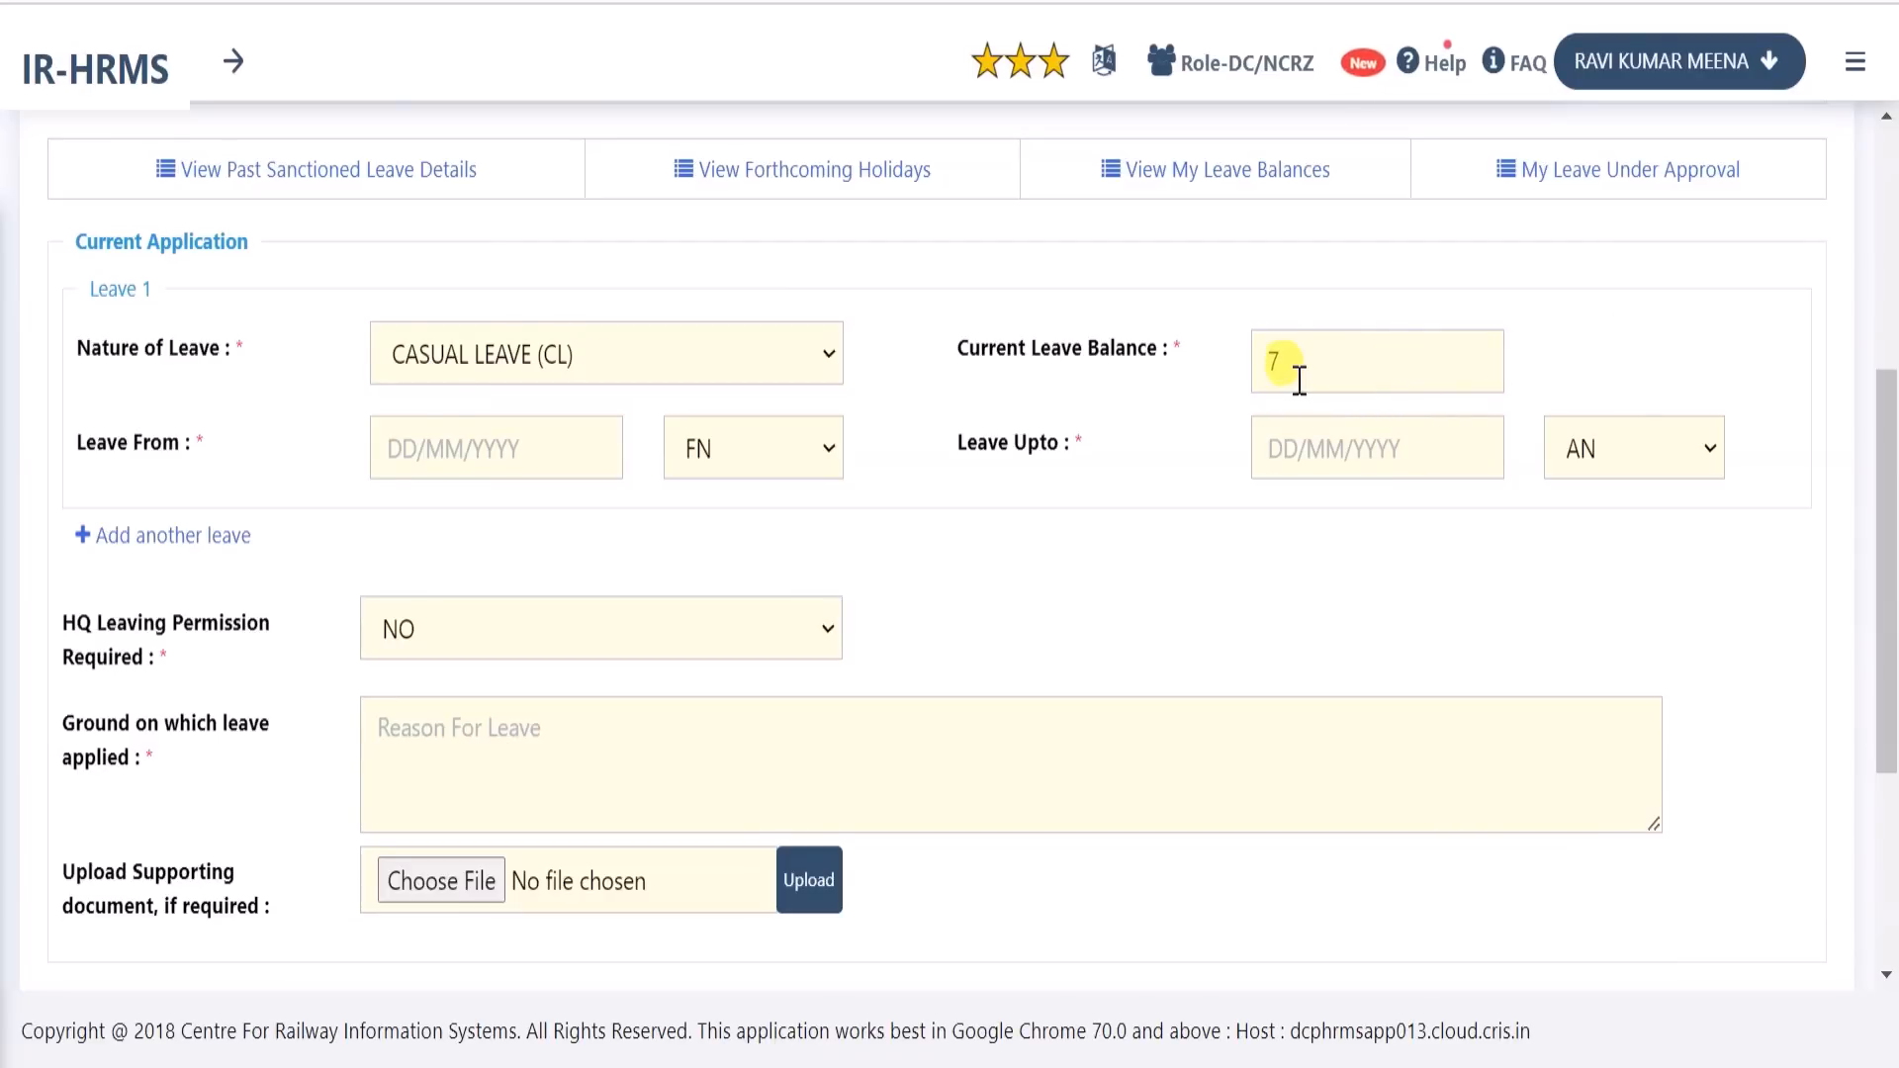
Set both the Leave From and Leave Upto dates of Leave 1 to 21/07/2023
{"action": "scroll", "coordinate": [633, 401], "scroll_direction": "down", "scroll_amount": 1}
{"action": "left_click_drag", "start_coordinate": [77, 385], "coordinate": [191, 389]}
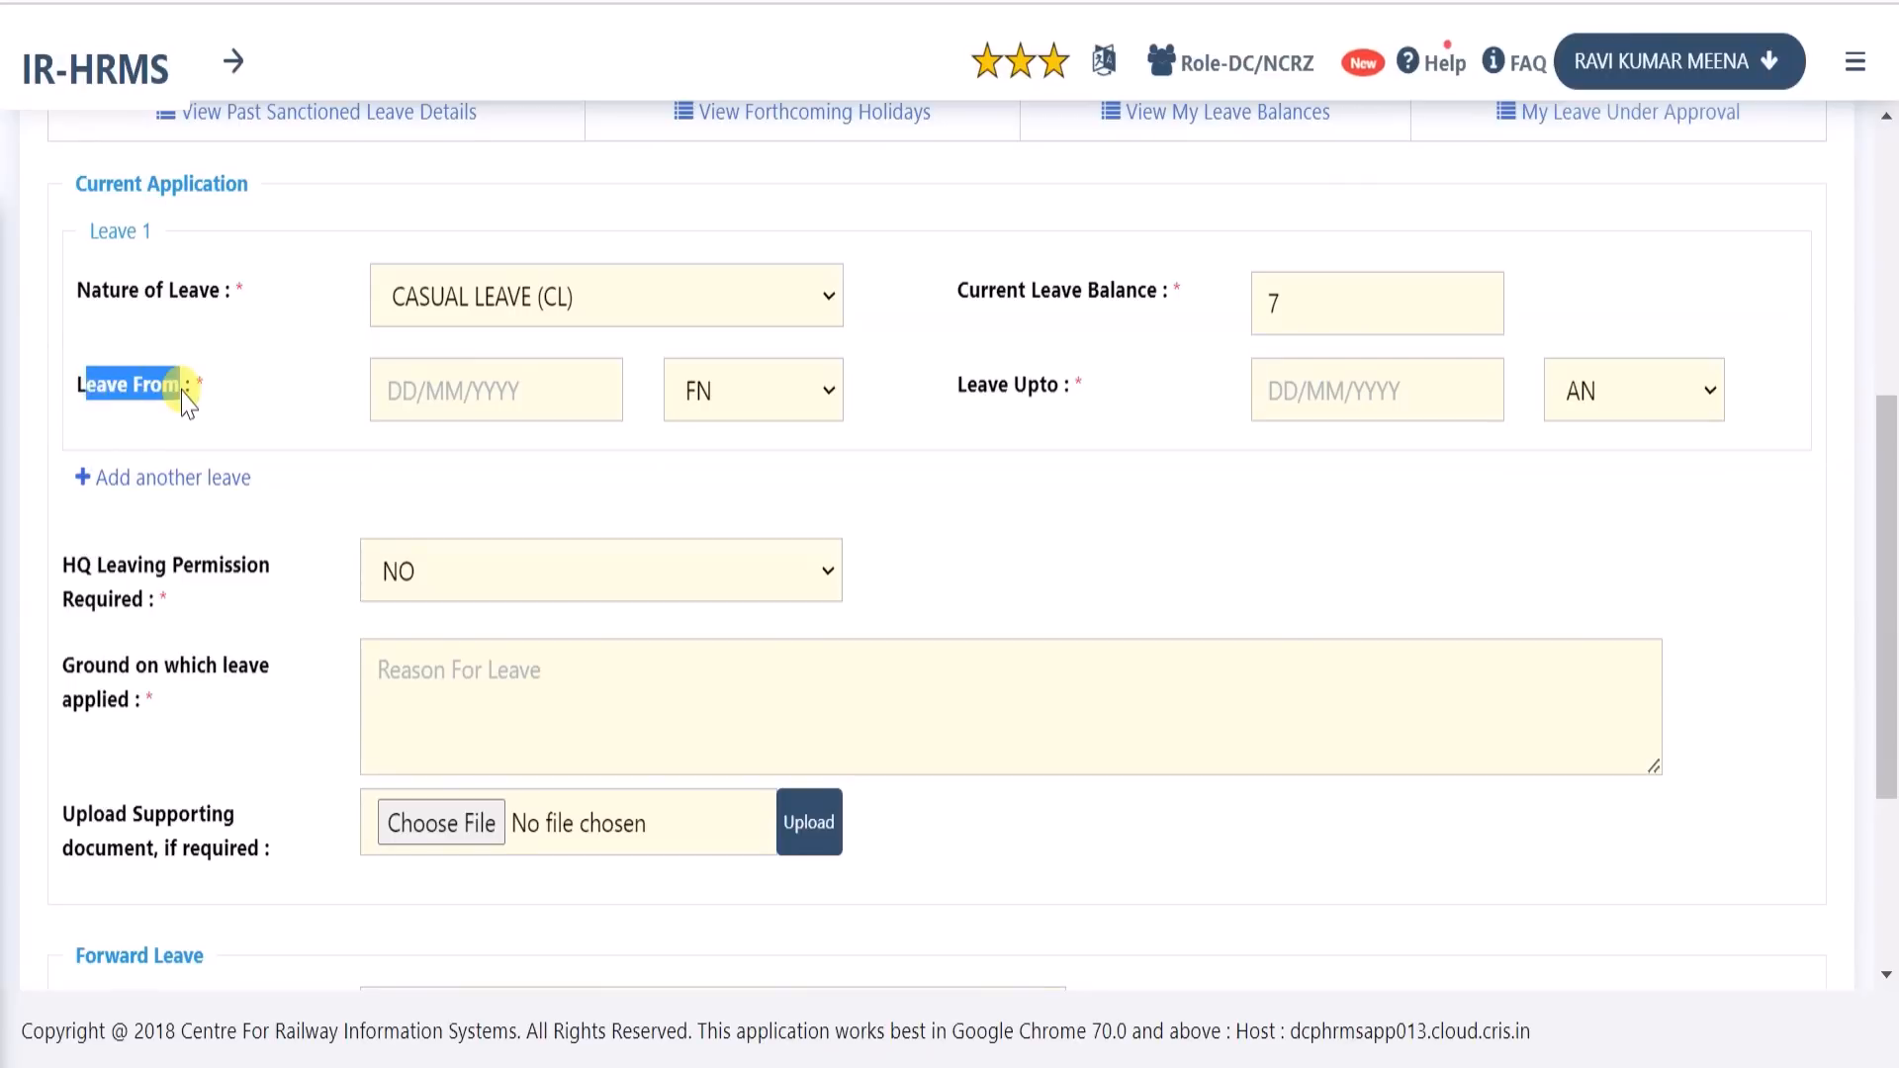
{"action": "left_click", "coordinate": [416, 405]}
{"action": "left_click", "coordinate": [939, 407]}
{"action": "left_click_drag", "start_coordinate": [940, 407], "coordinate": [1064, 385]}
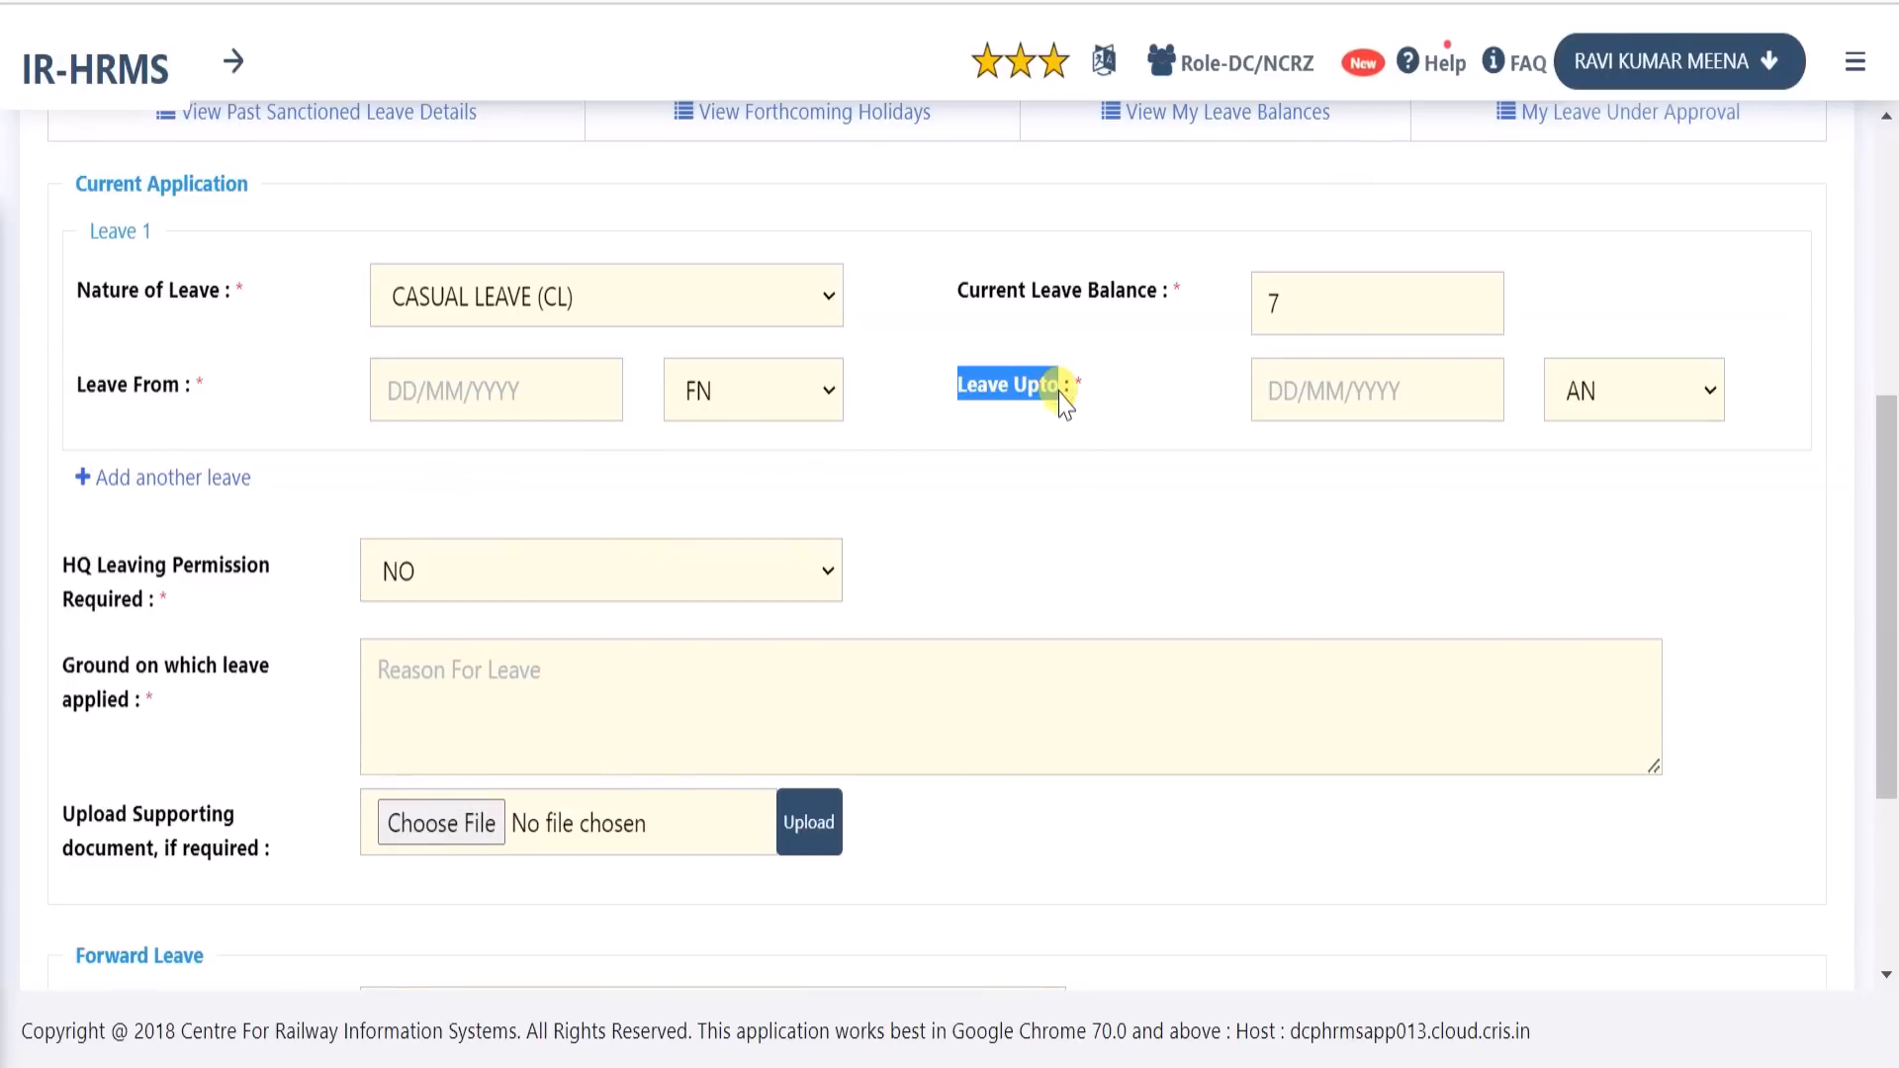
{"action": "left_click", "coordinate": [922, 406]}
{"action": "left_click", "coordinate": [549, 386]}
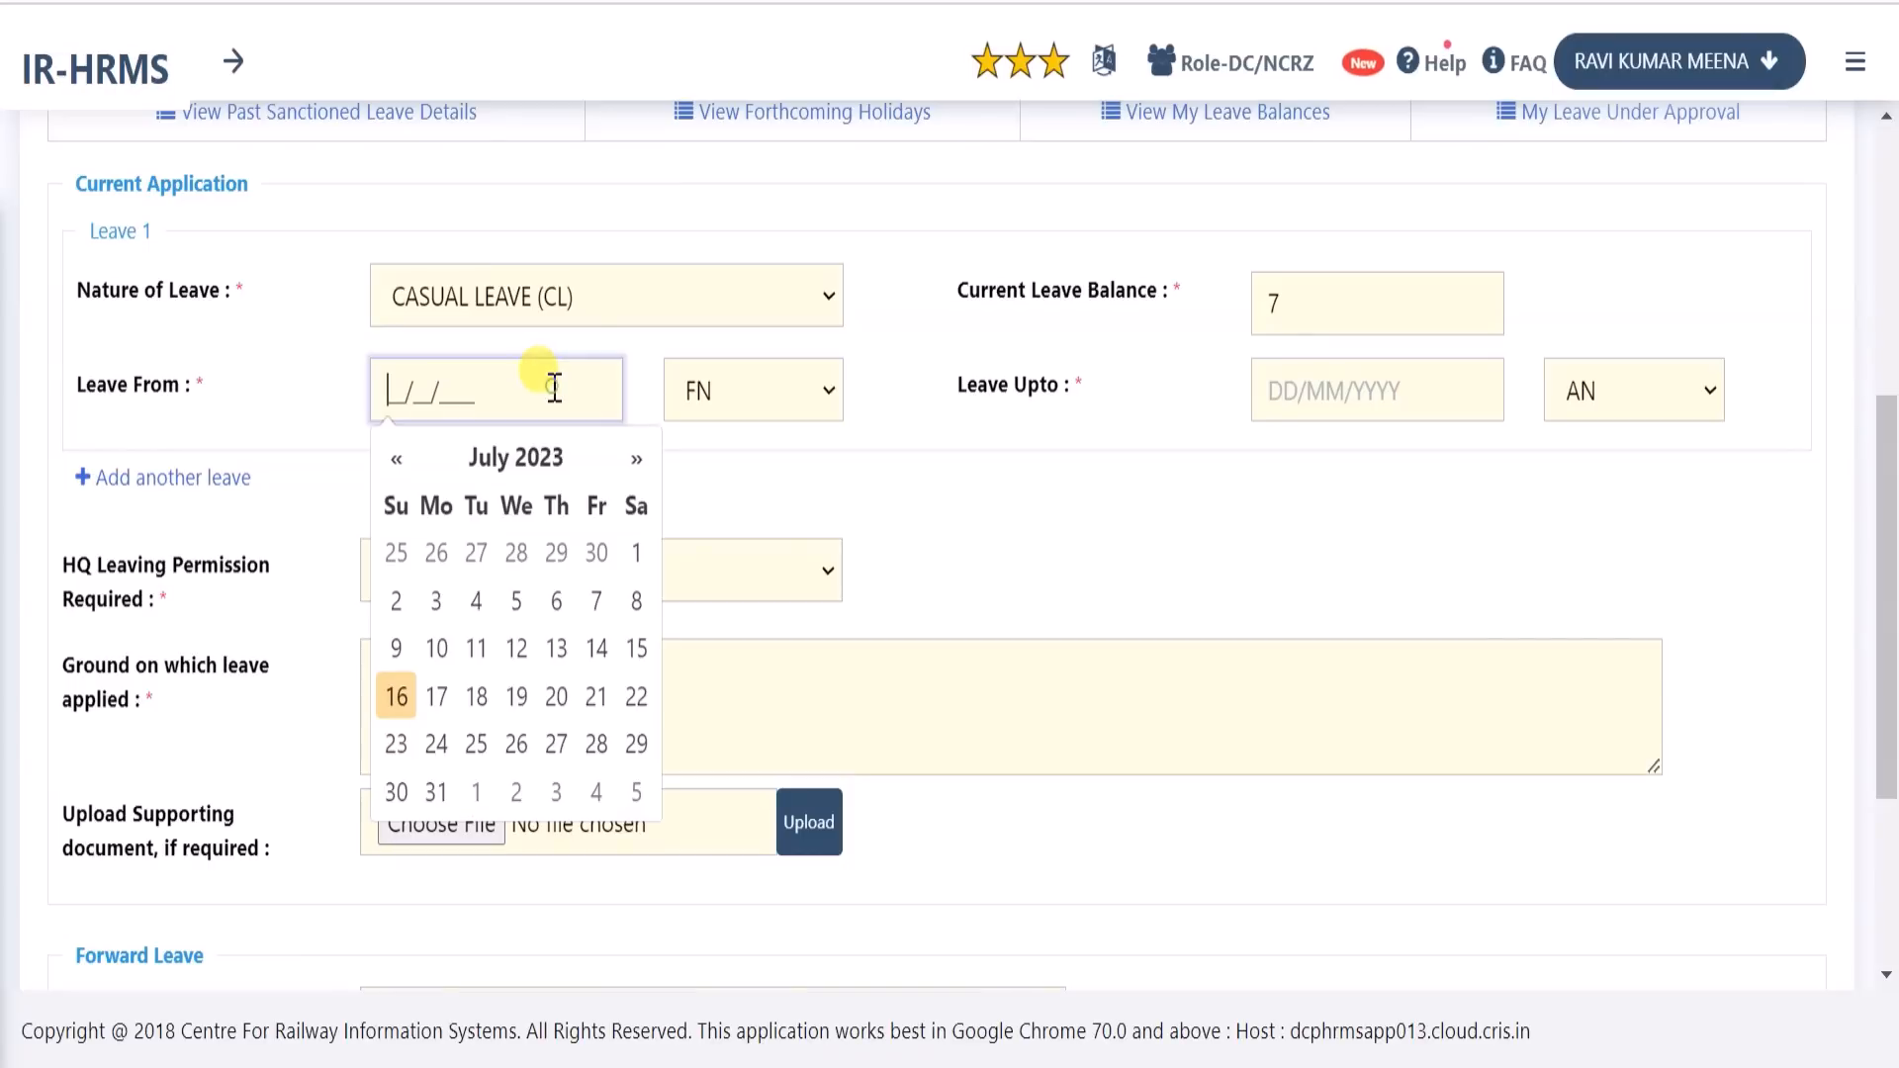
{"action": "left_click", "coordinate": [596, 704]}
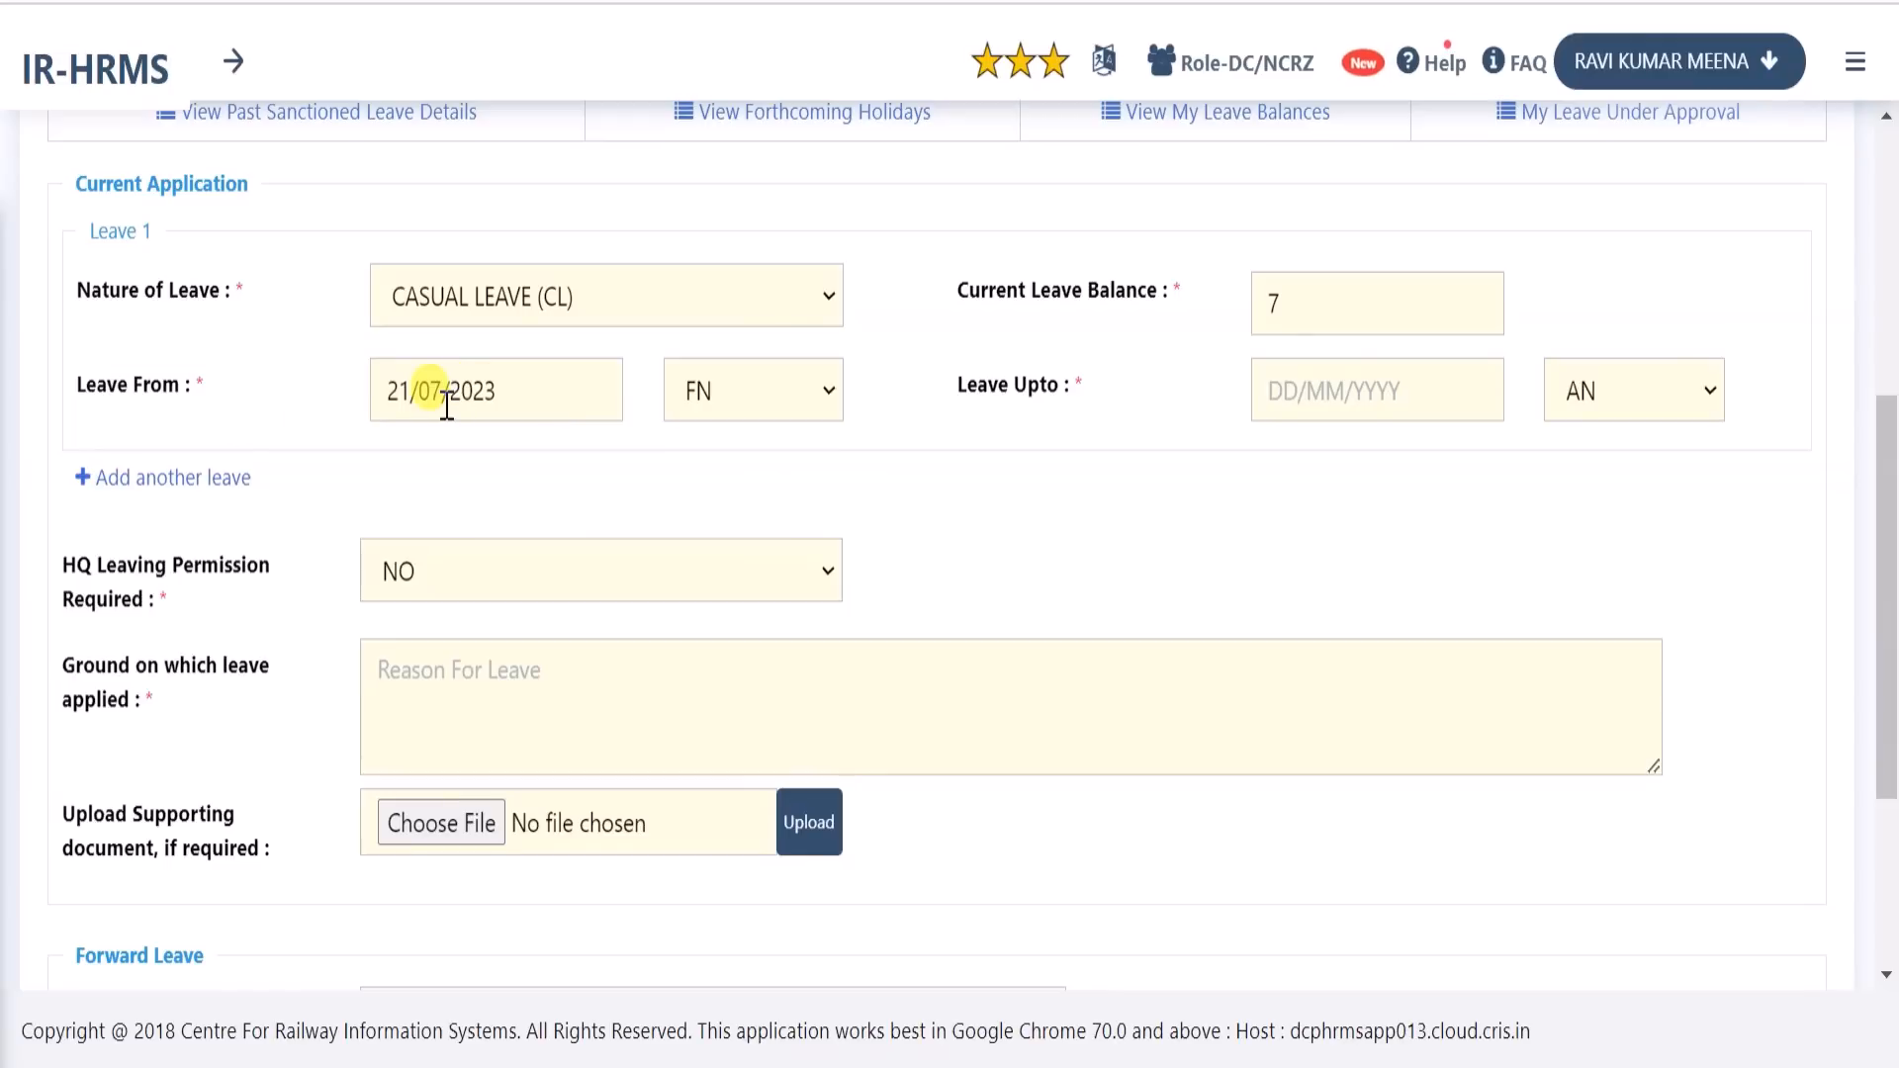
{"action": "left_click", "coordinate": [1270, 386]}
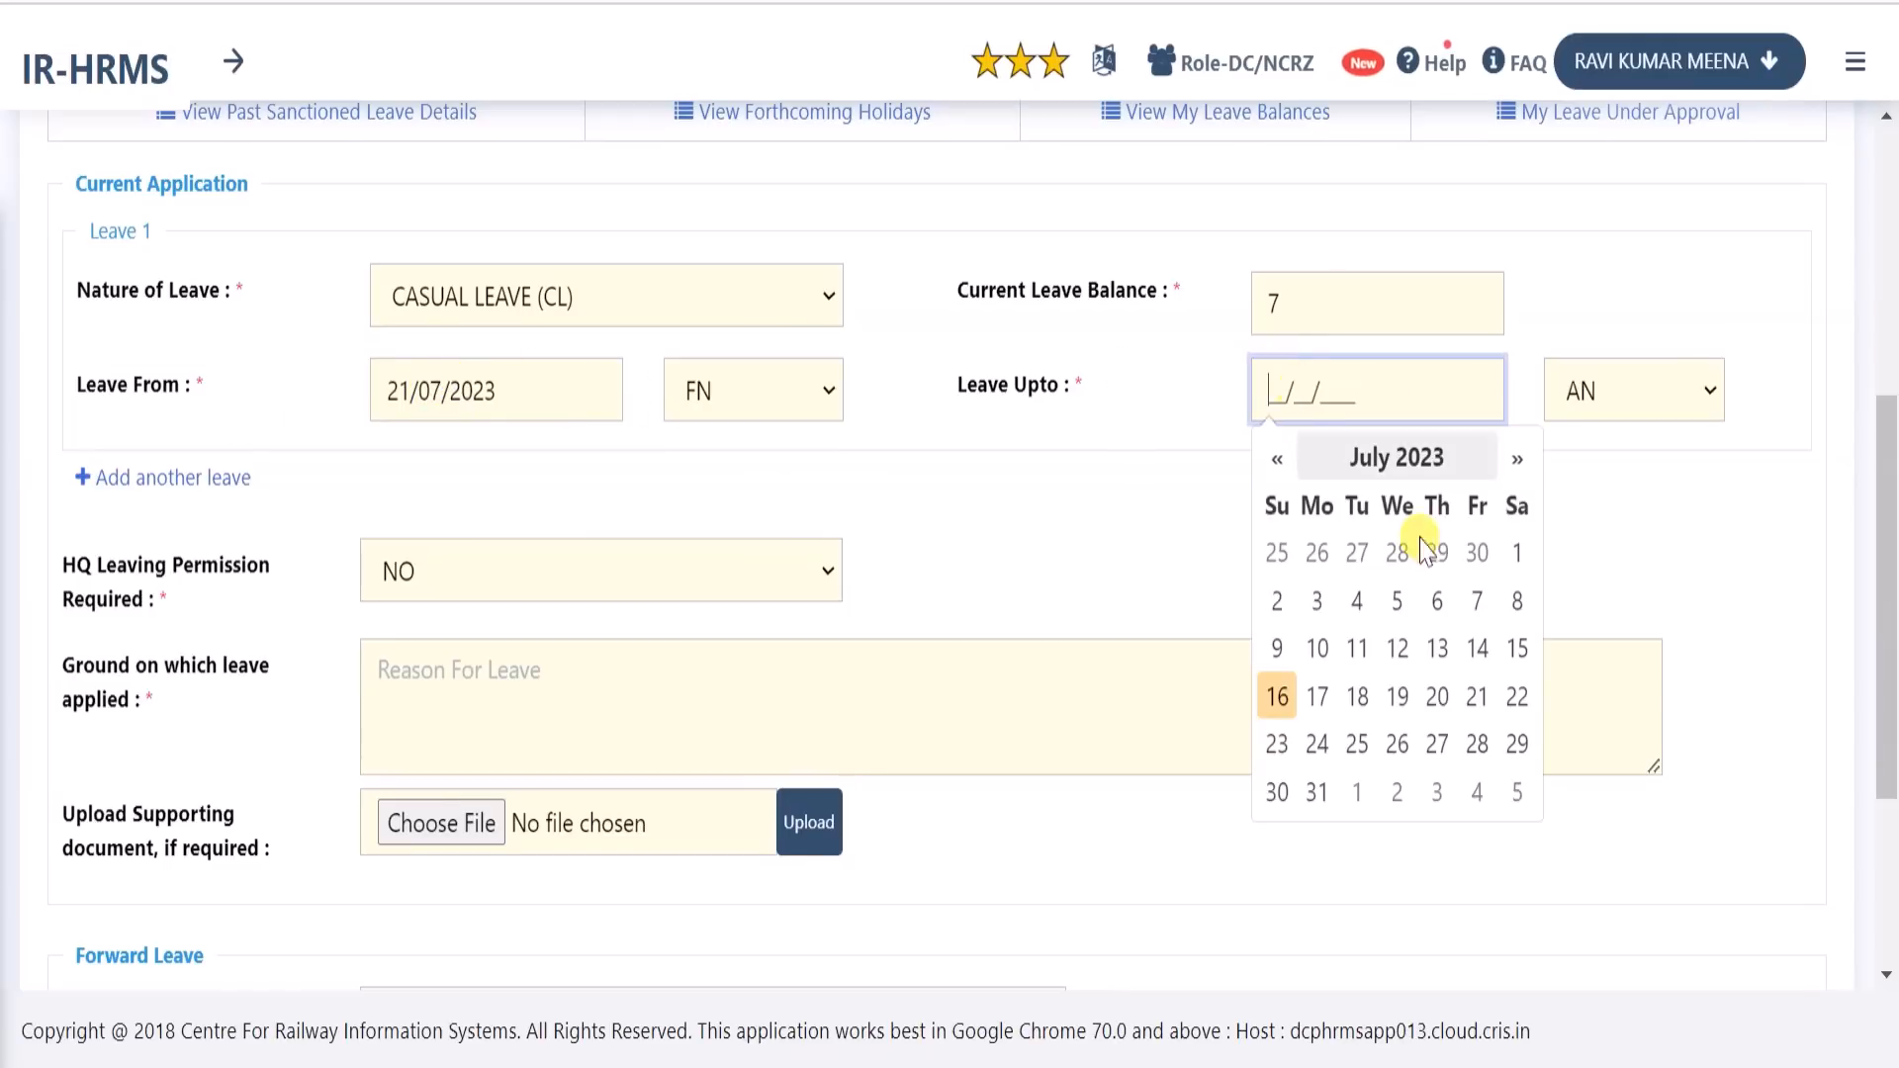
{"action": "left_click", "coordinate": [1474, 700]}
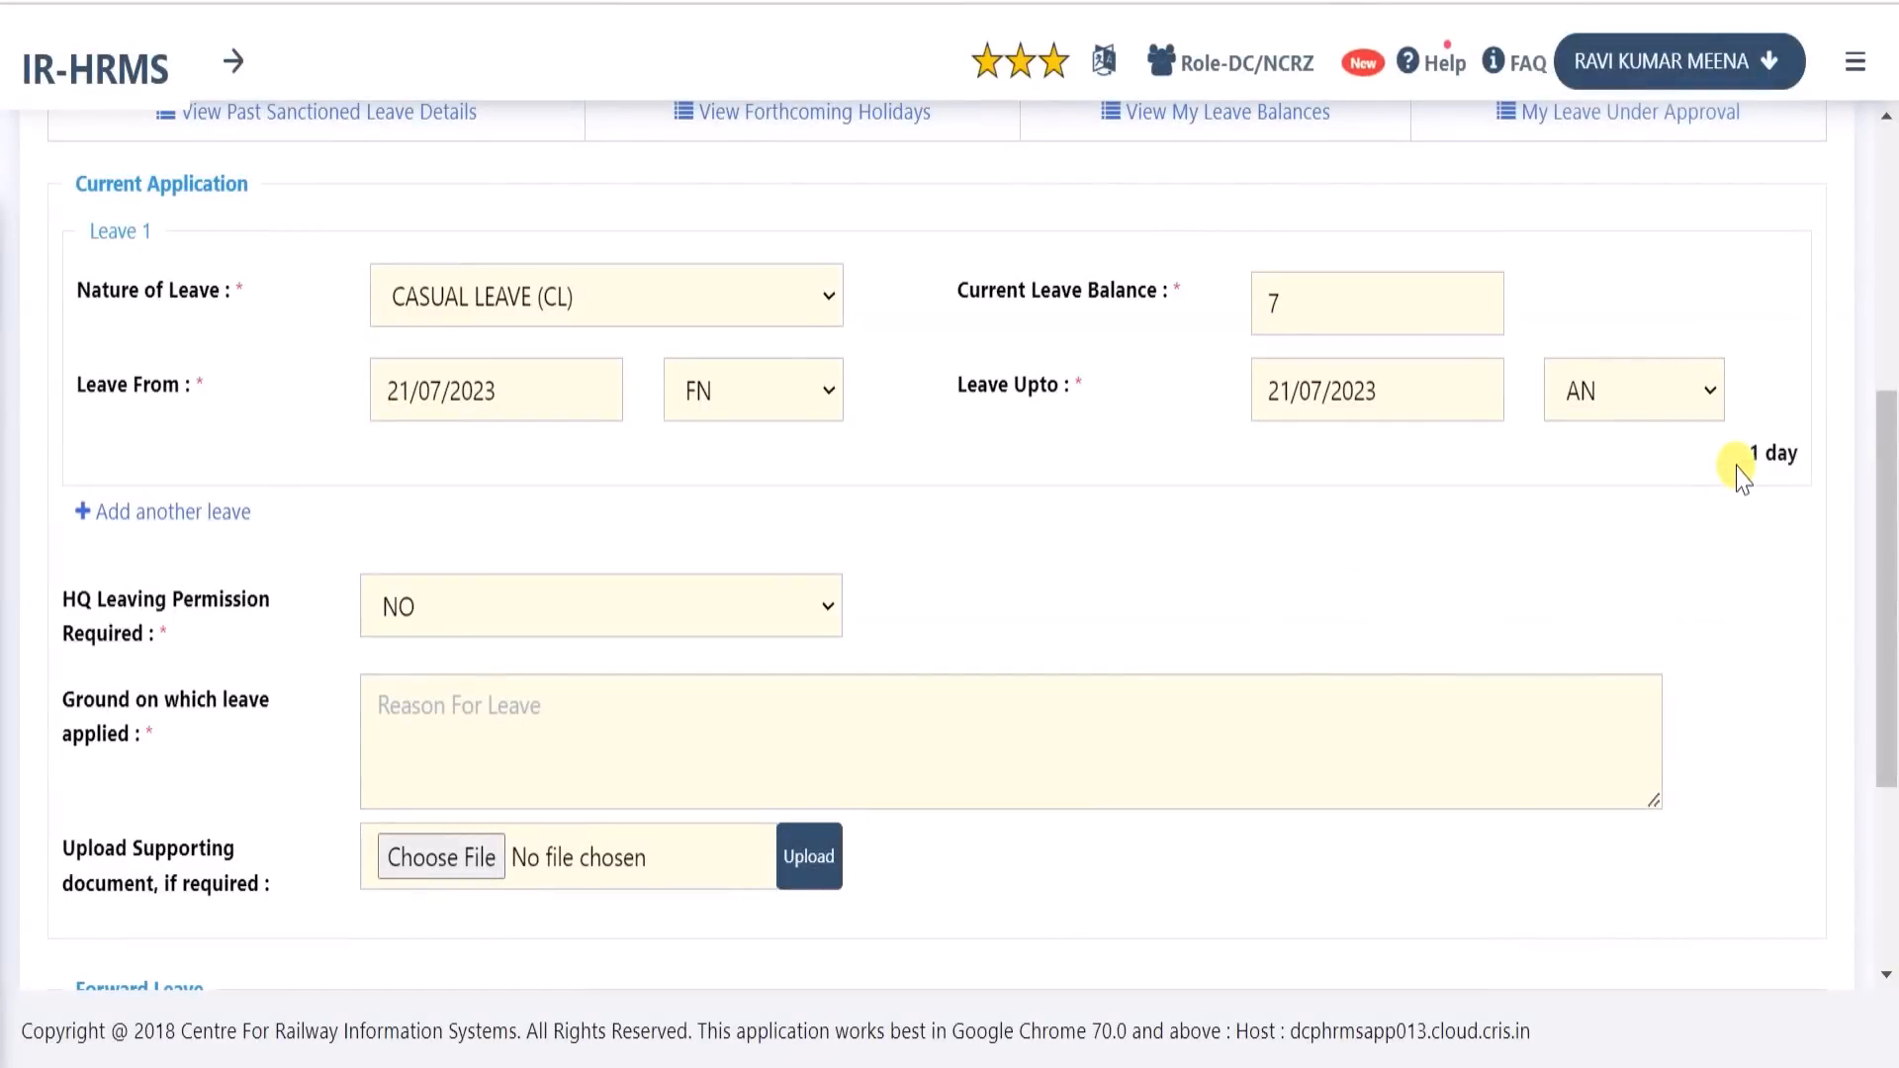
Add a second leave of RESTRICTED HOLIDAY (RH) with a current balance of 2, and delete that leave entry again
{"action": "left_click", "coordinate": [135, 521]}
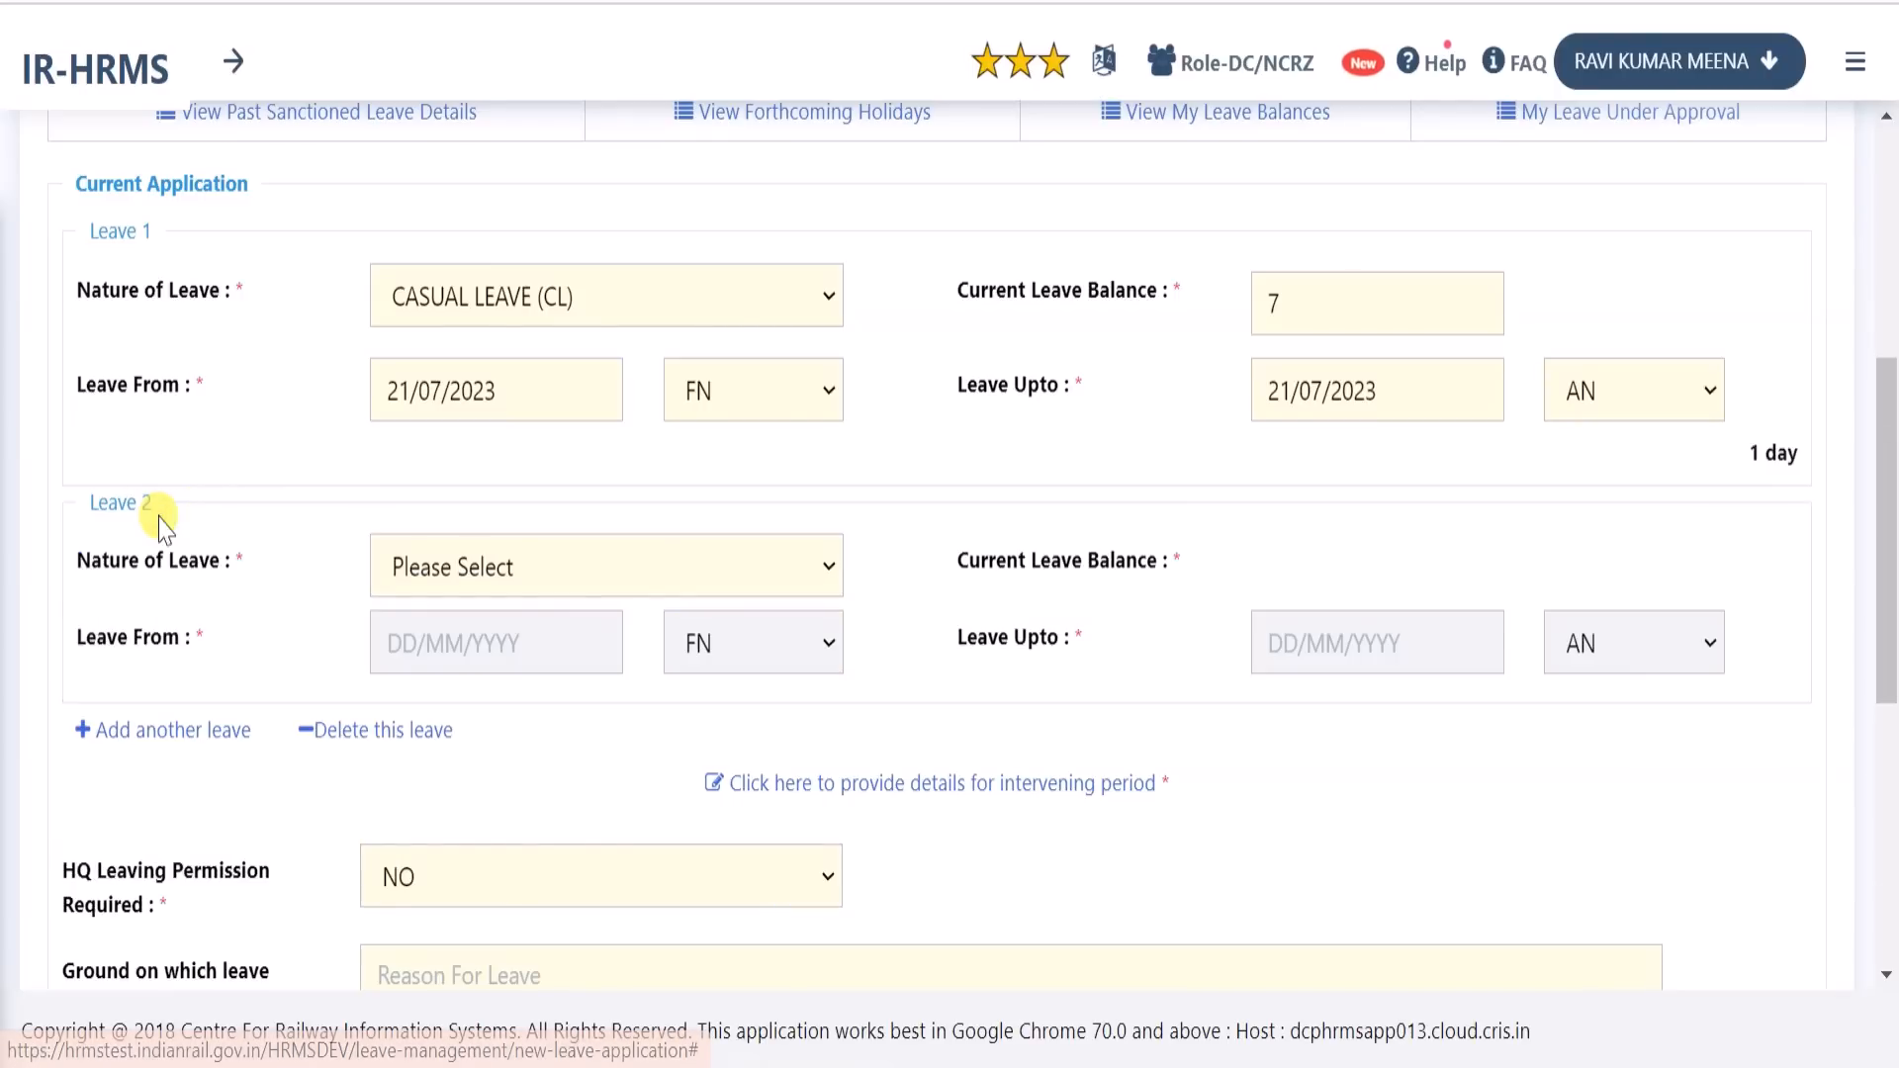
{"action": "left_click", "coordinate": [539, 571]}
{"action": "scroll", "coordinate": [547, 576], "scroll_direction": "down", "scroll_amount": 1}
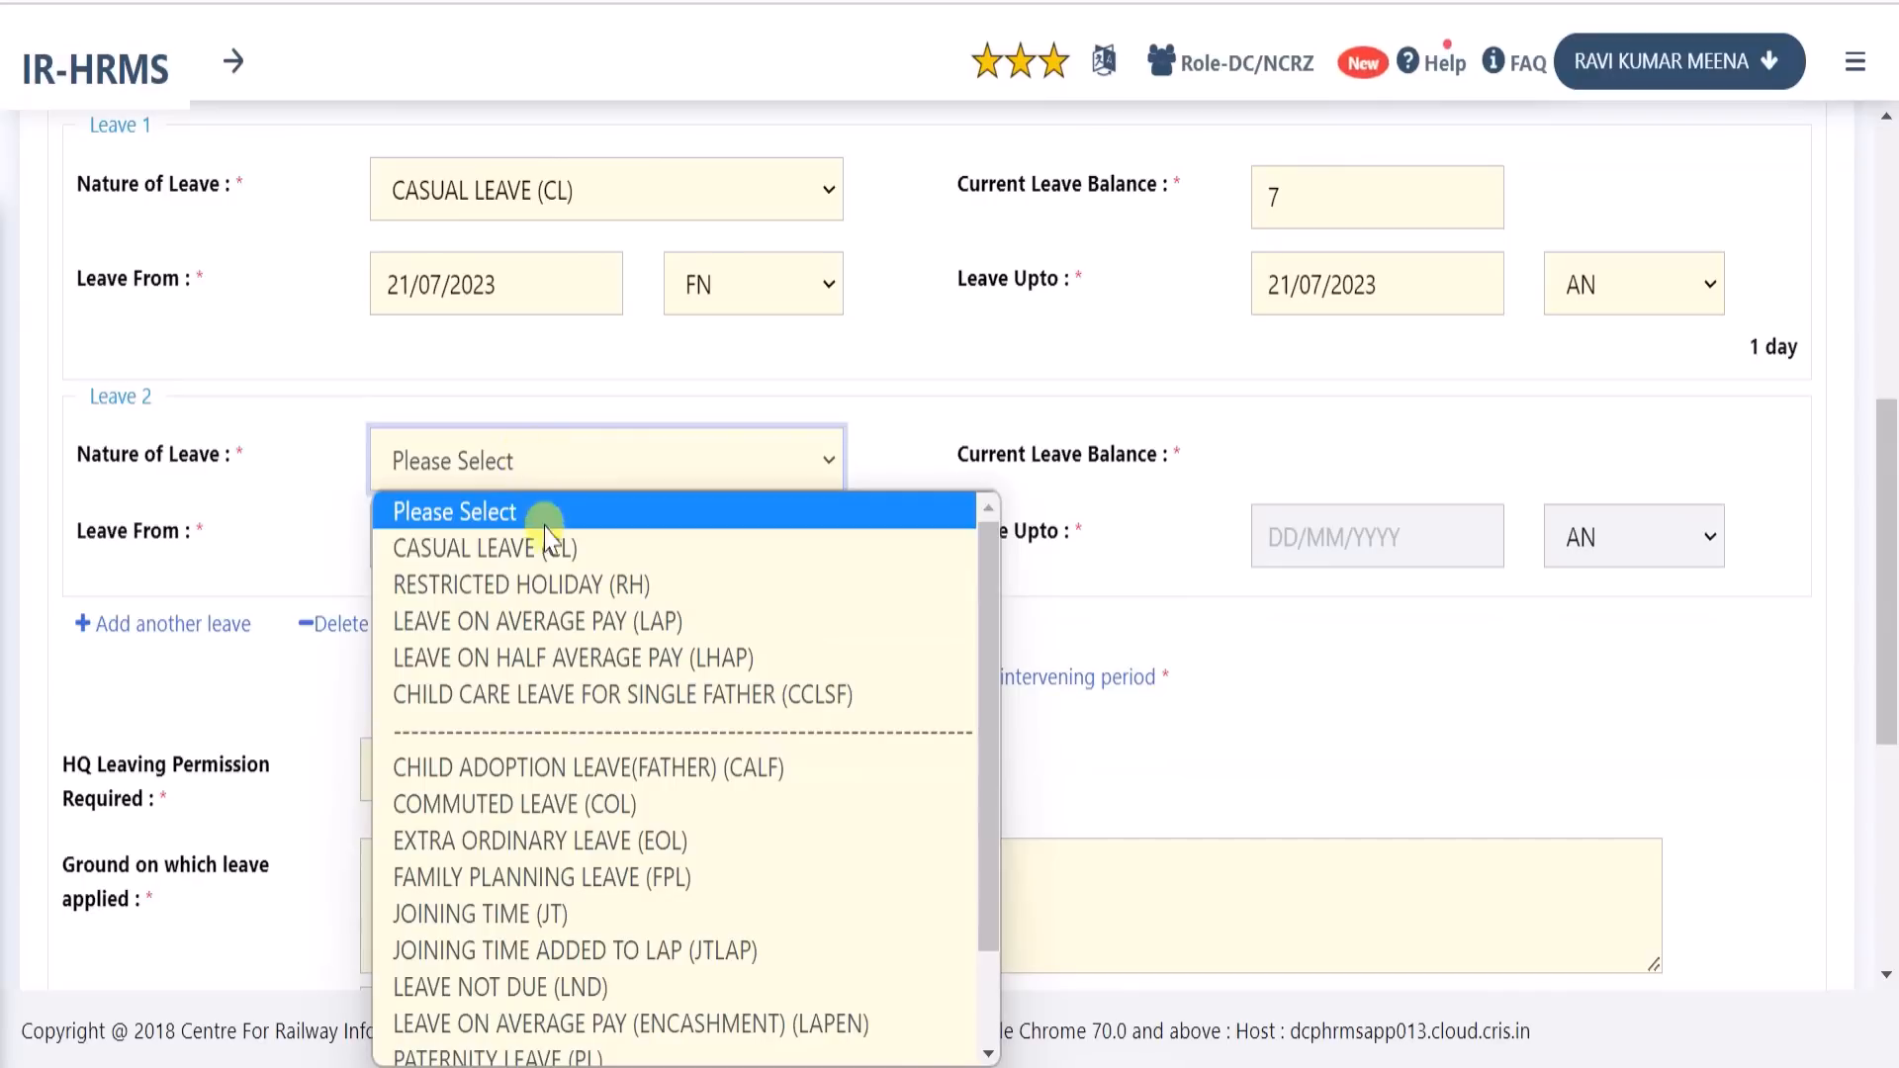
{"action": "left_click", "coordinate": [606, 587]}
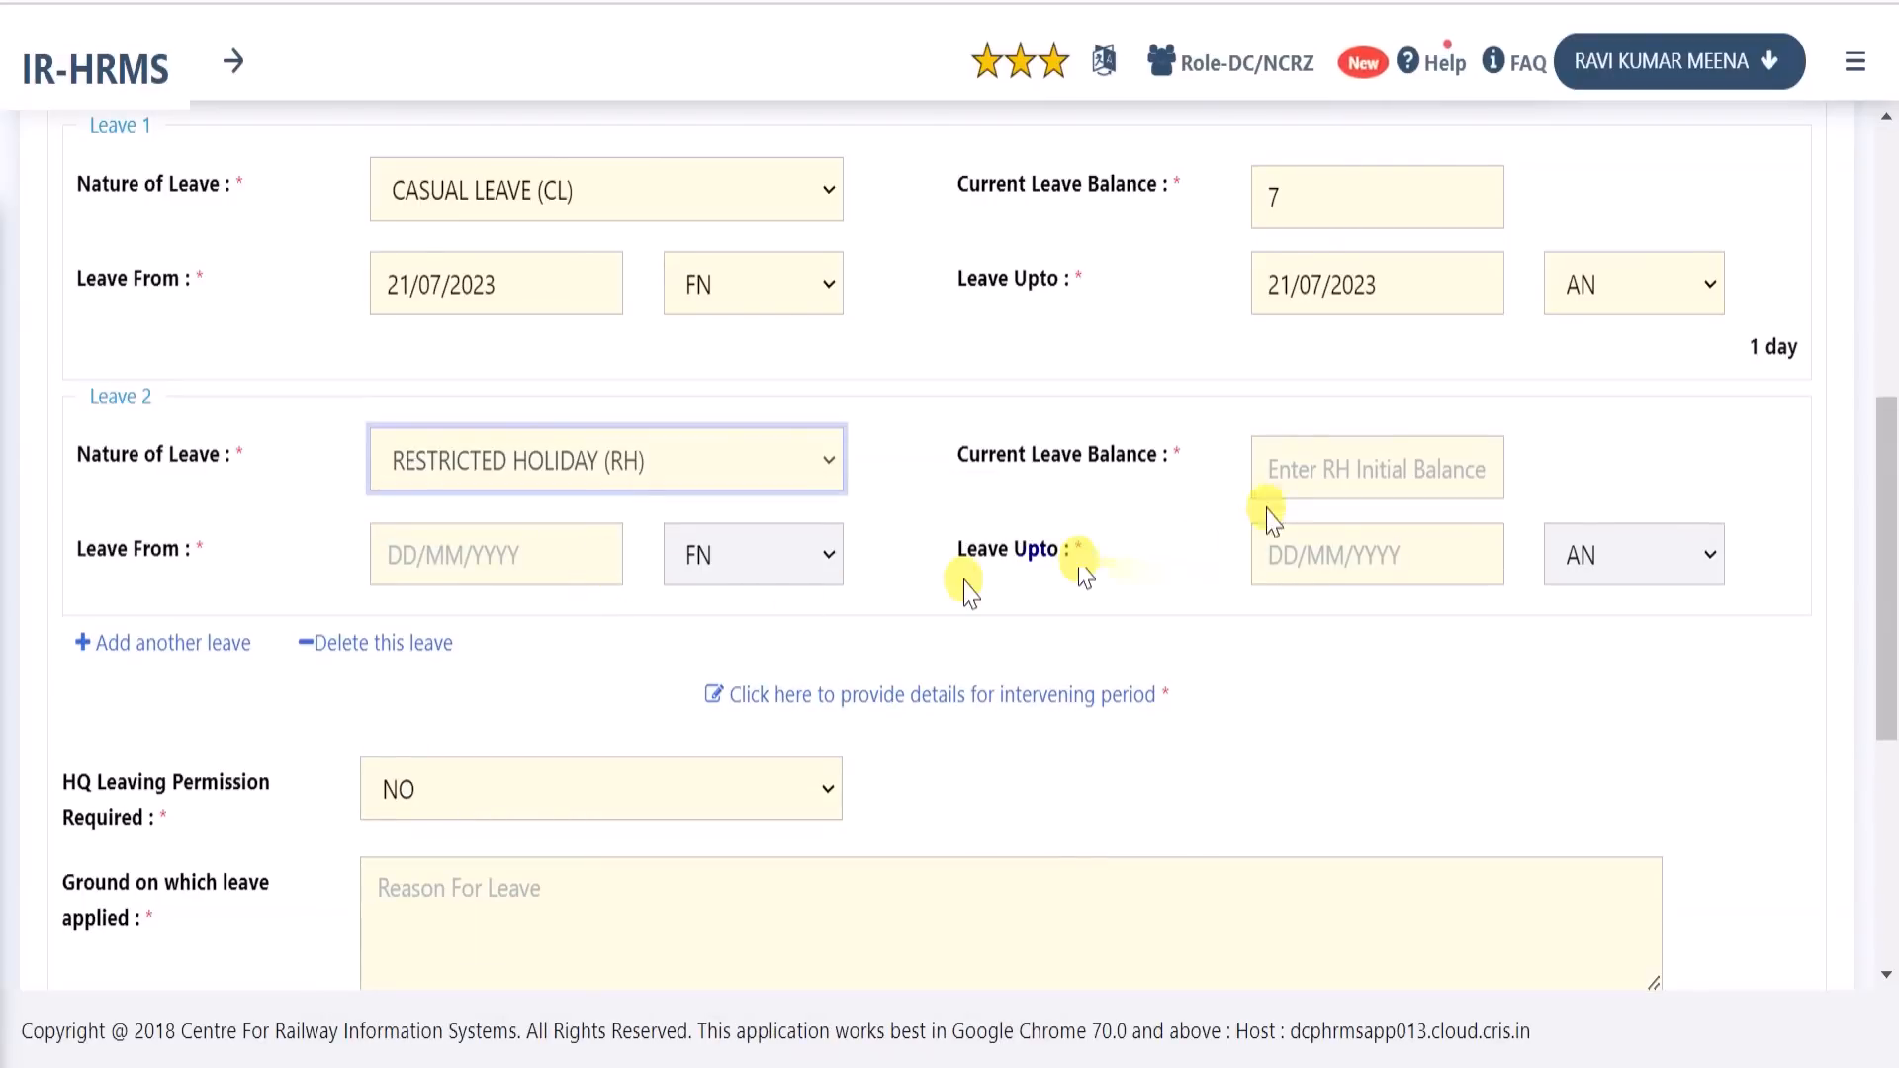
{"action": "left_click", "coordinate": [1319, 472]}
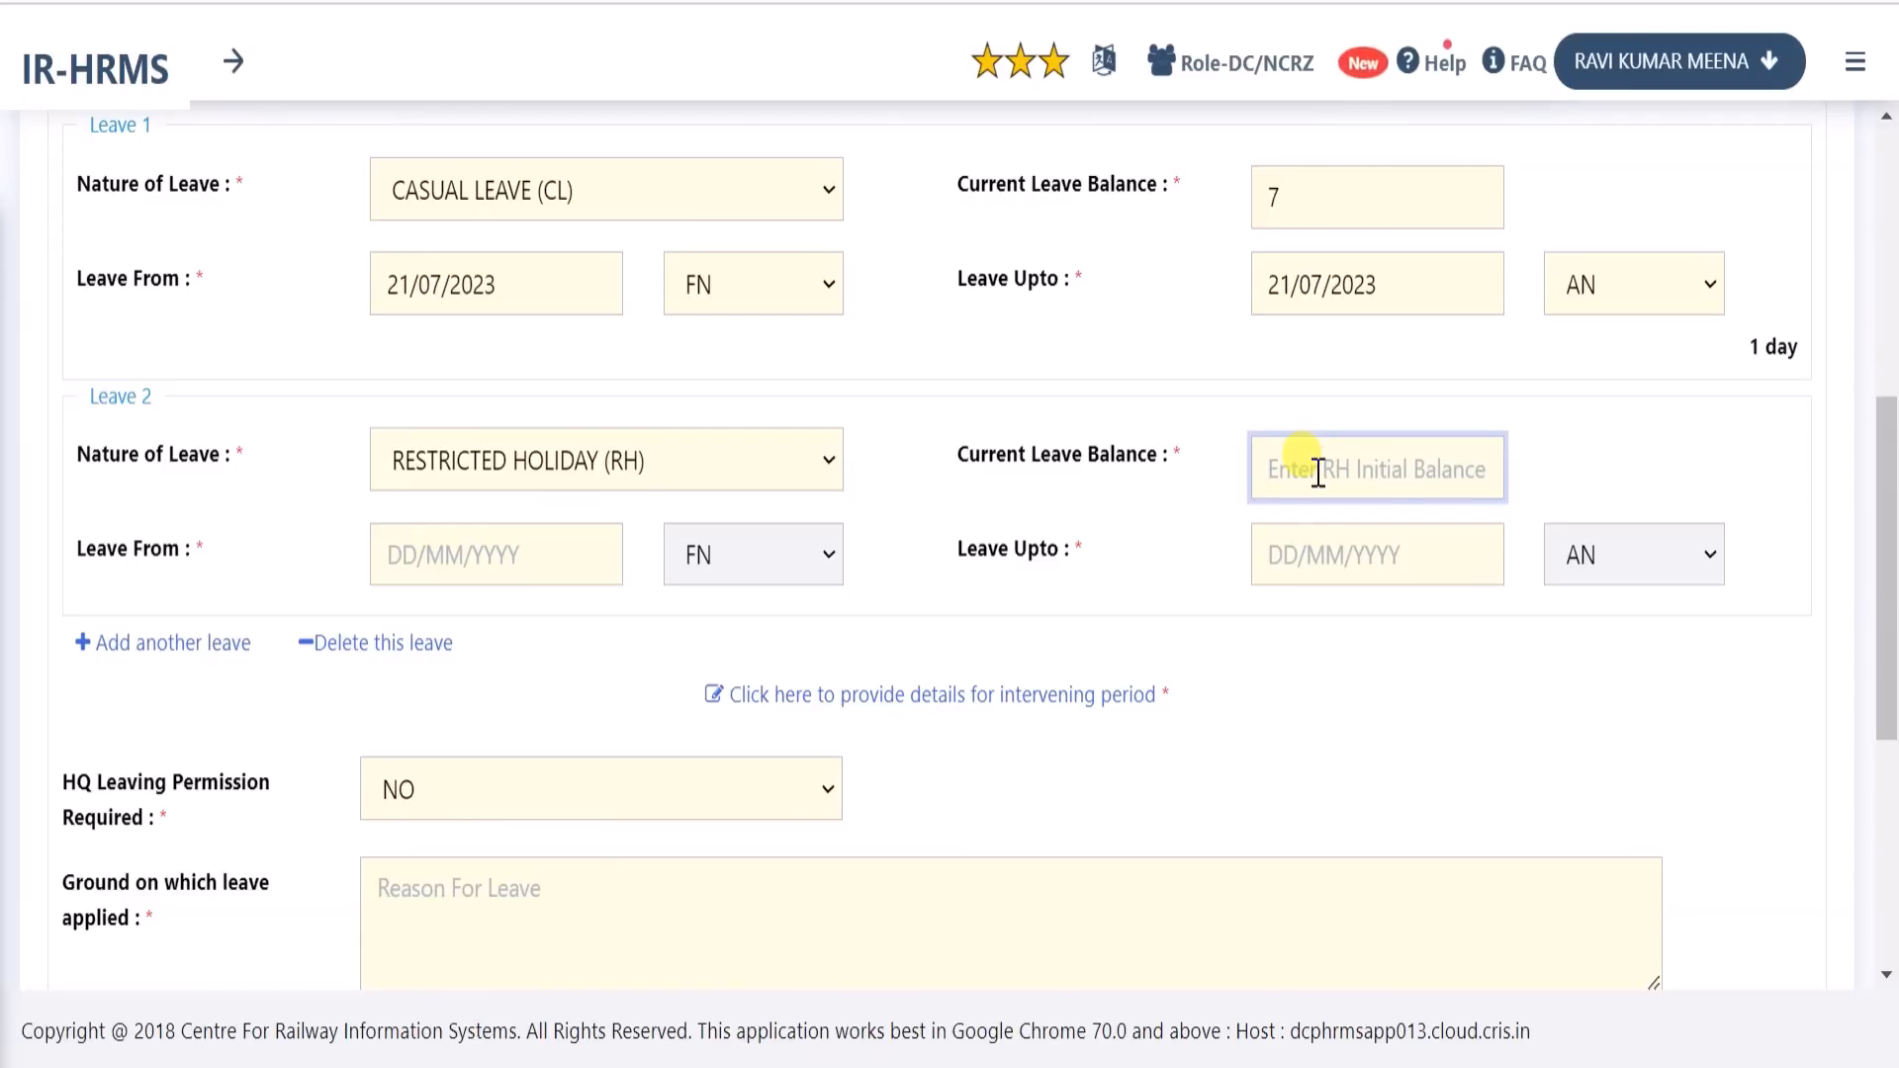
{"action": "type", "text": "2"}
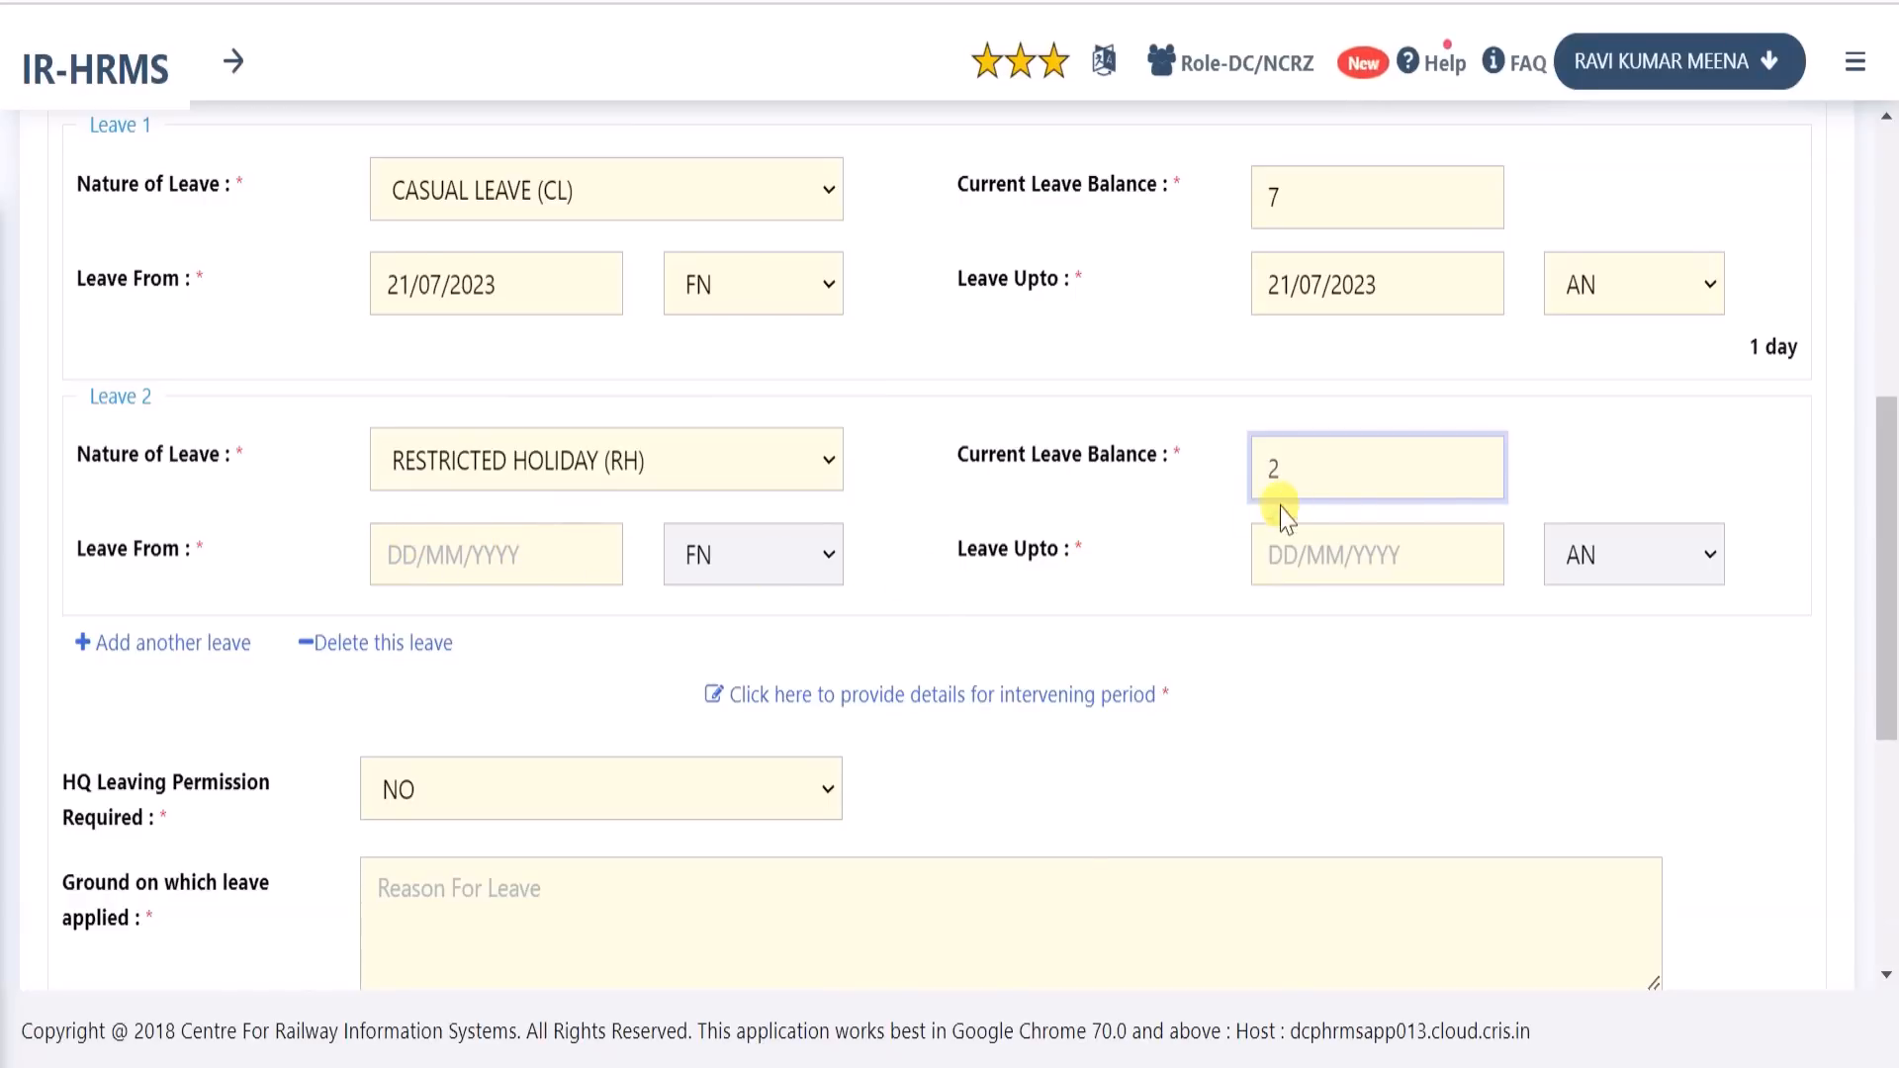
{"action": "left_click", "coordinate": [372, 644]}
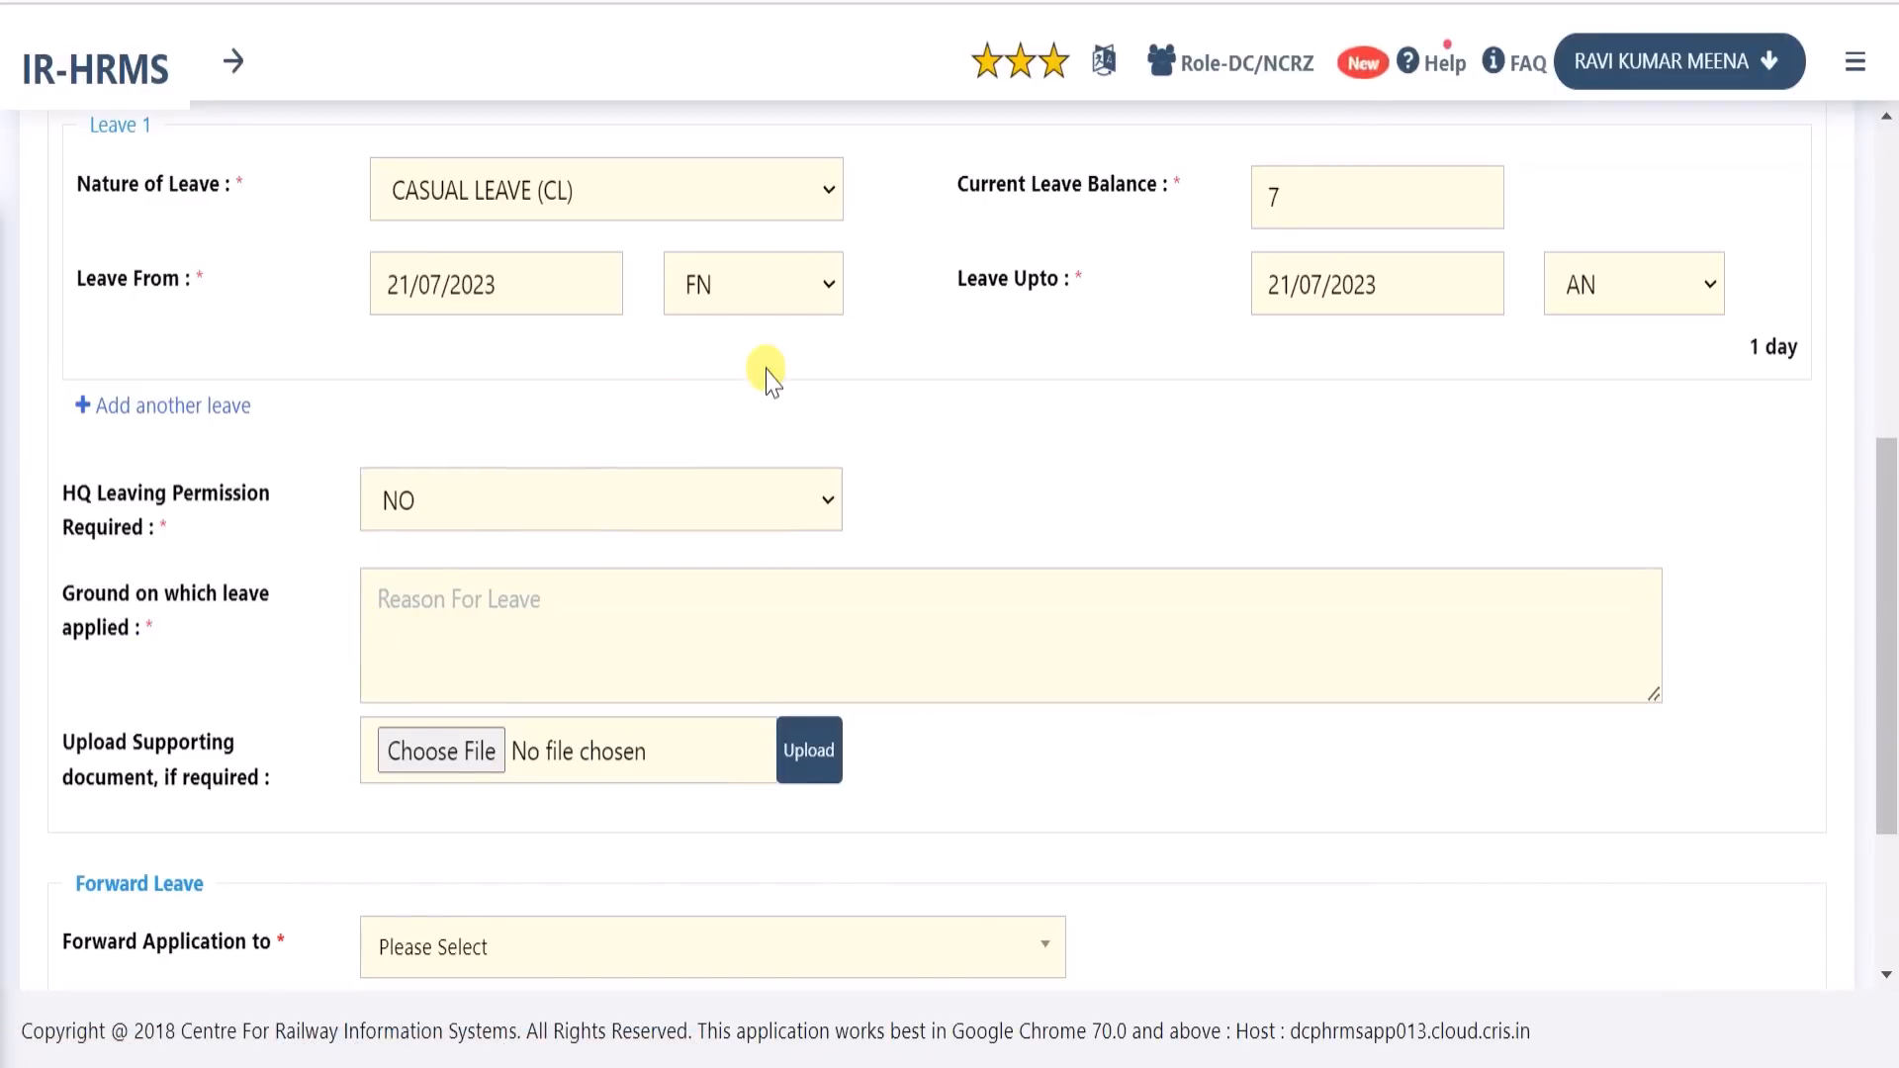
Set HQ Leaving Permission Required to YES and keep Going for Ex India Leave at NO
{"action": "scroll", "coordinate": [767, 377], "scroll_direction": "up", "scroll_amount": 1}
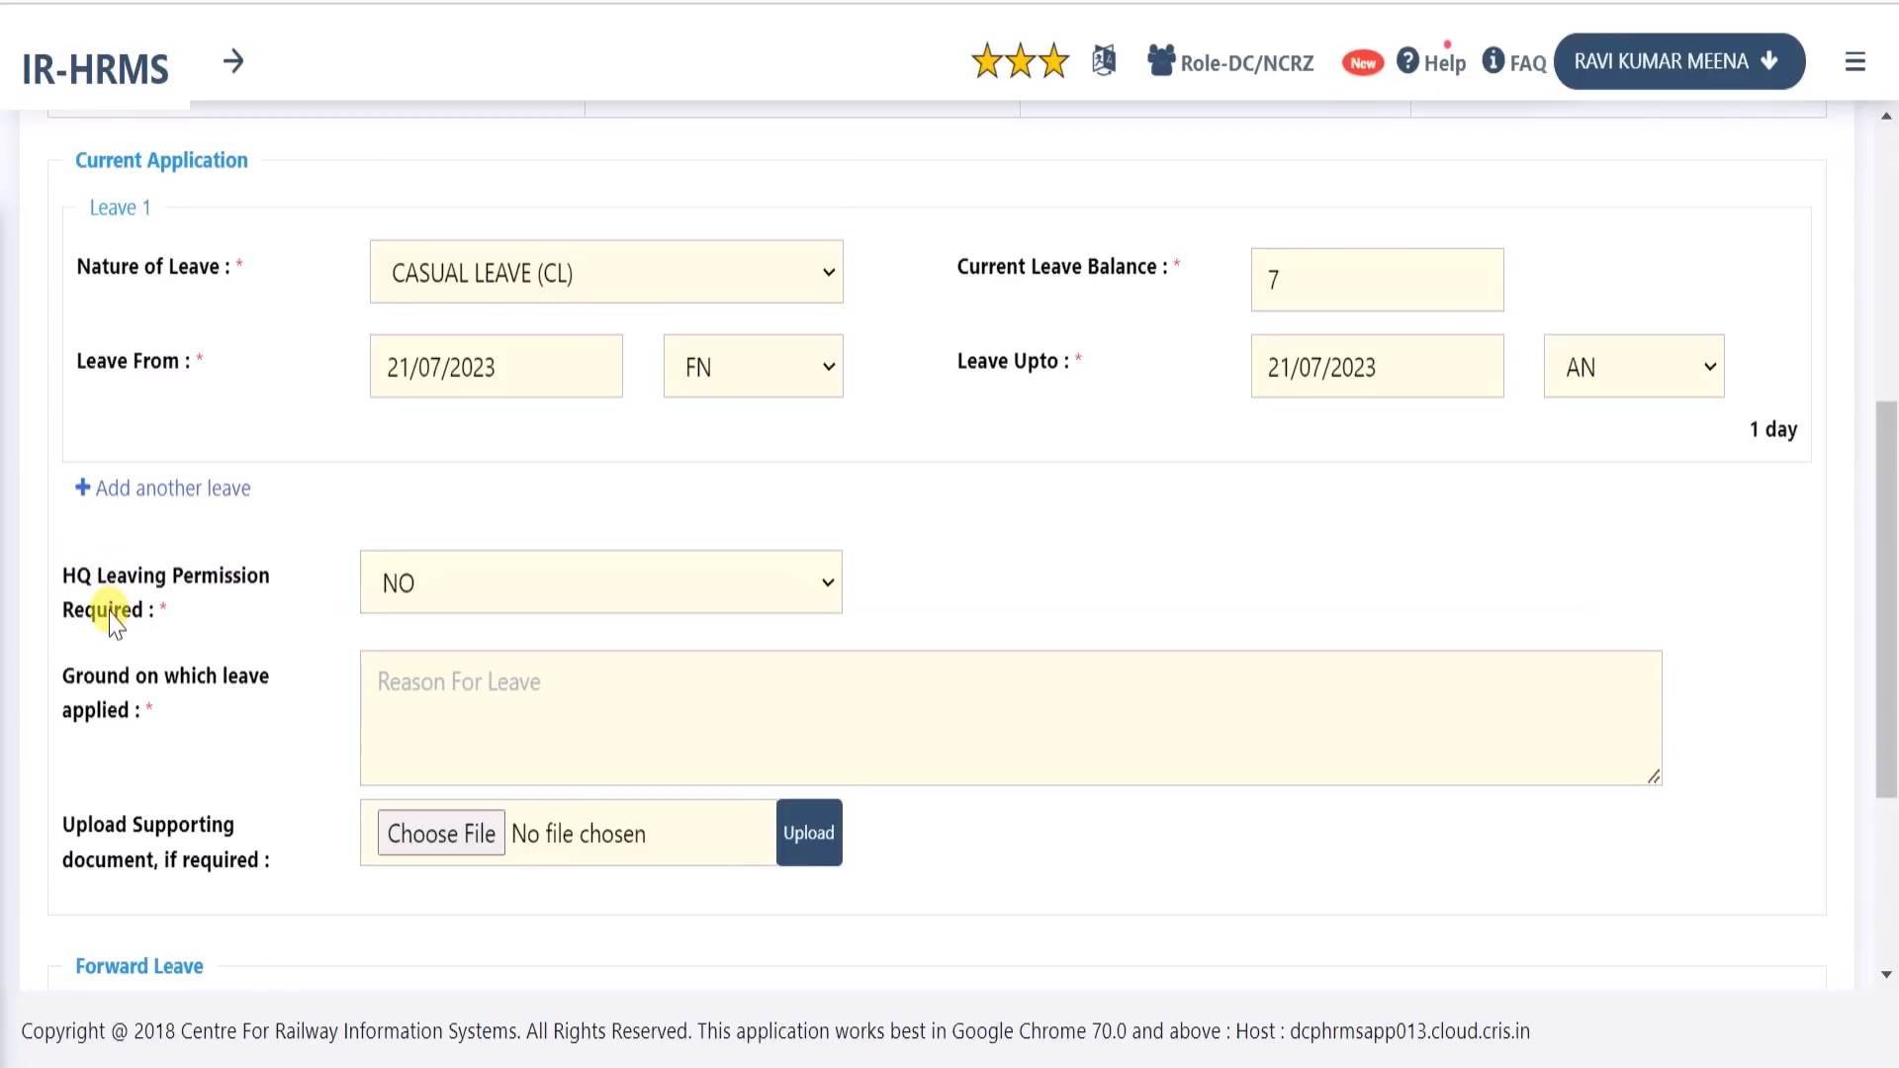
{"action": "left_click", "coordinate": [491, 586]}
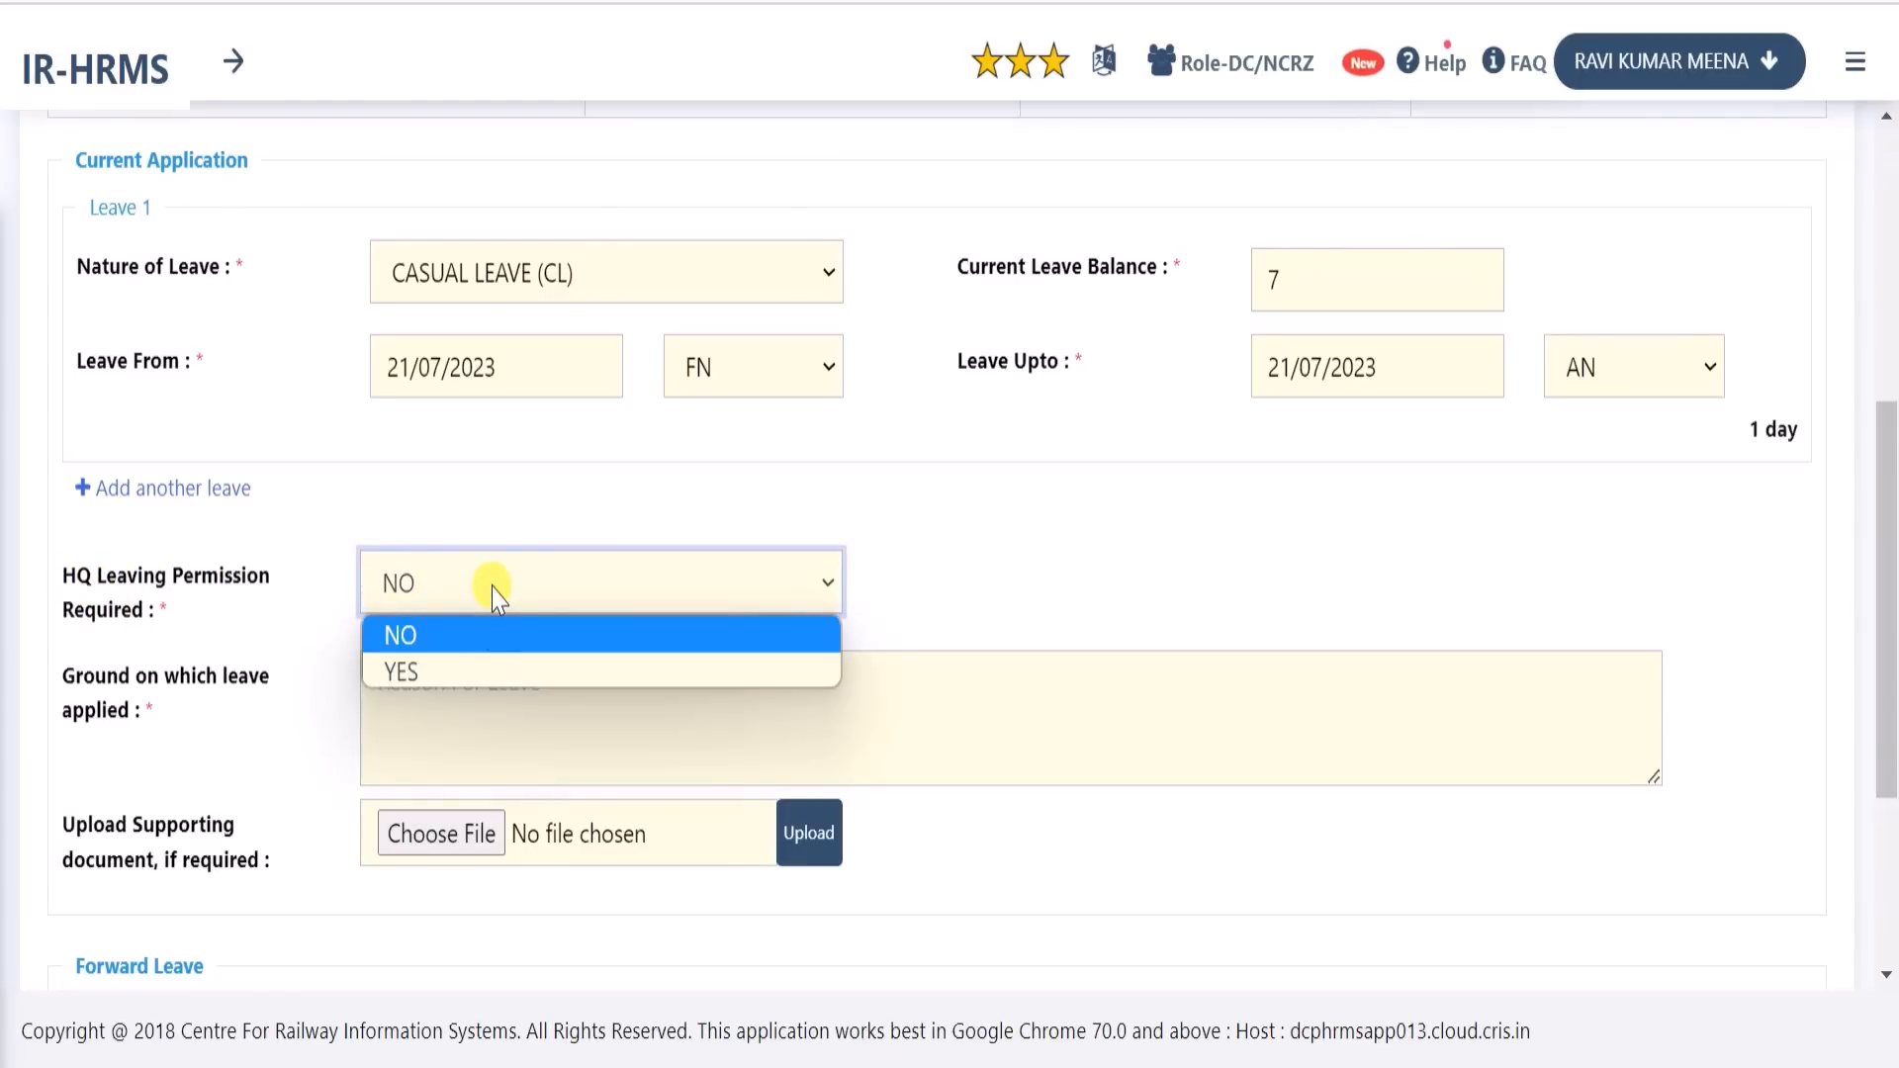
{"action": "left_click", "coordinate": [477, 671]}
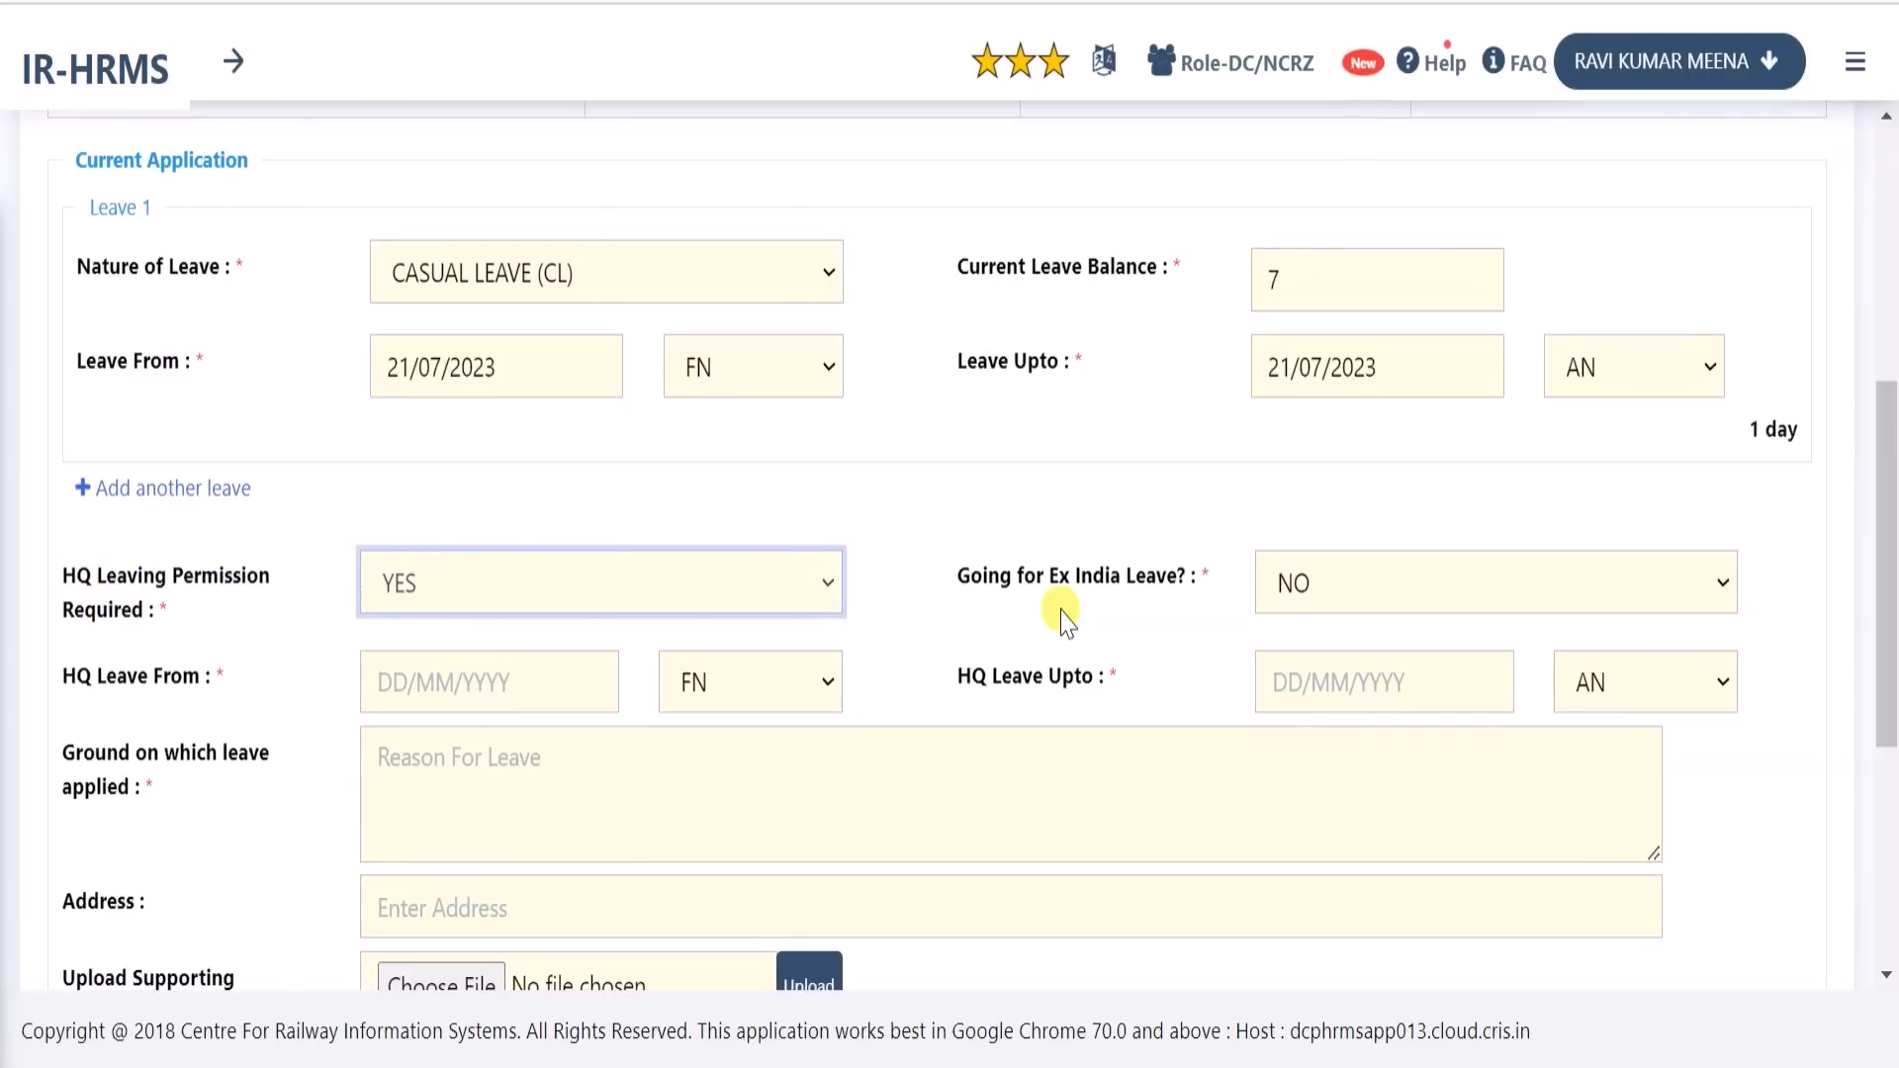
{"action": "left_click", "coordinate": [1358, 581]}
{"action": "left_click", "coordinate": [1358, 582]}
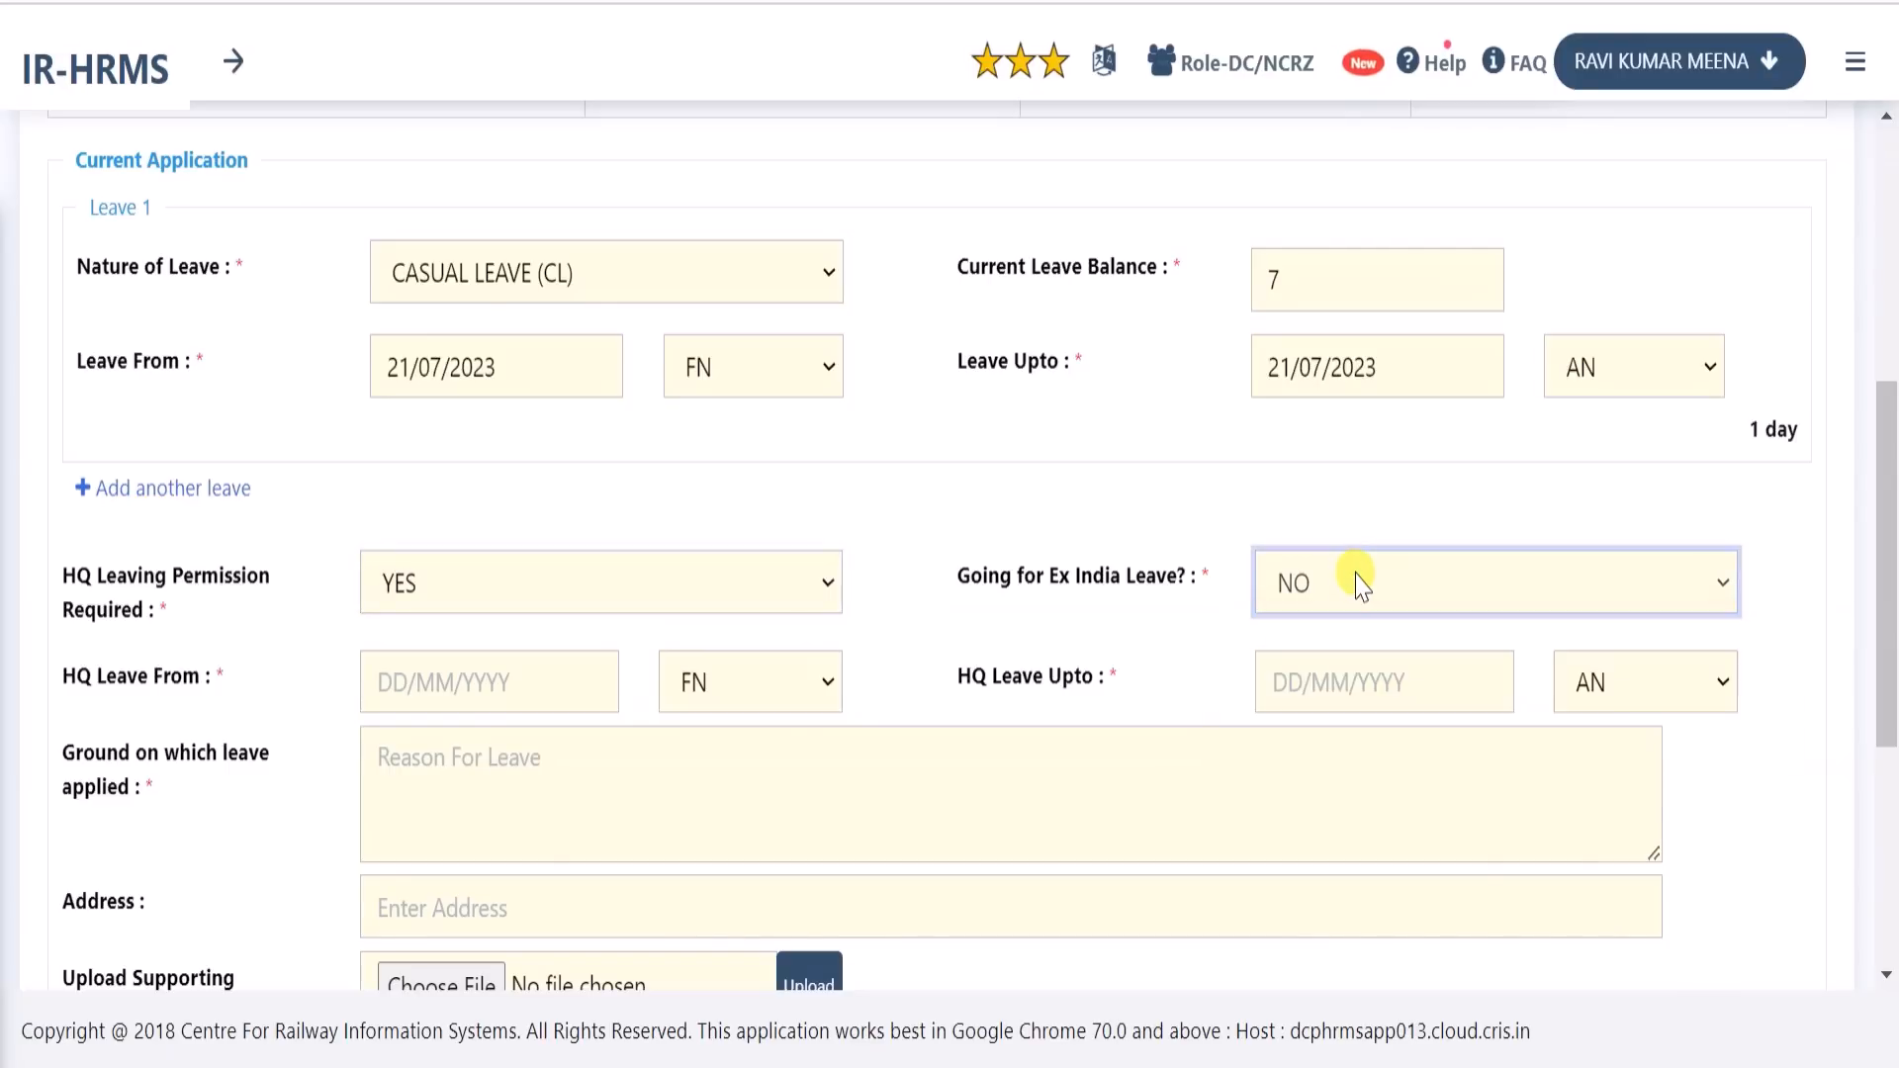
{"action": "left_click", "coordinate": [1358, 581]}
{"action": "left_click", "coordinate": [1358, 581]}
Set the HQ Leave From date to 21/07/2023 and the HQ Leave Upto date to 23/07/2023
{"action": "left_click", "coordinate": [454, 681]}
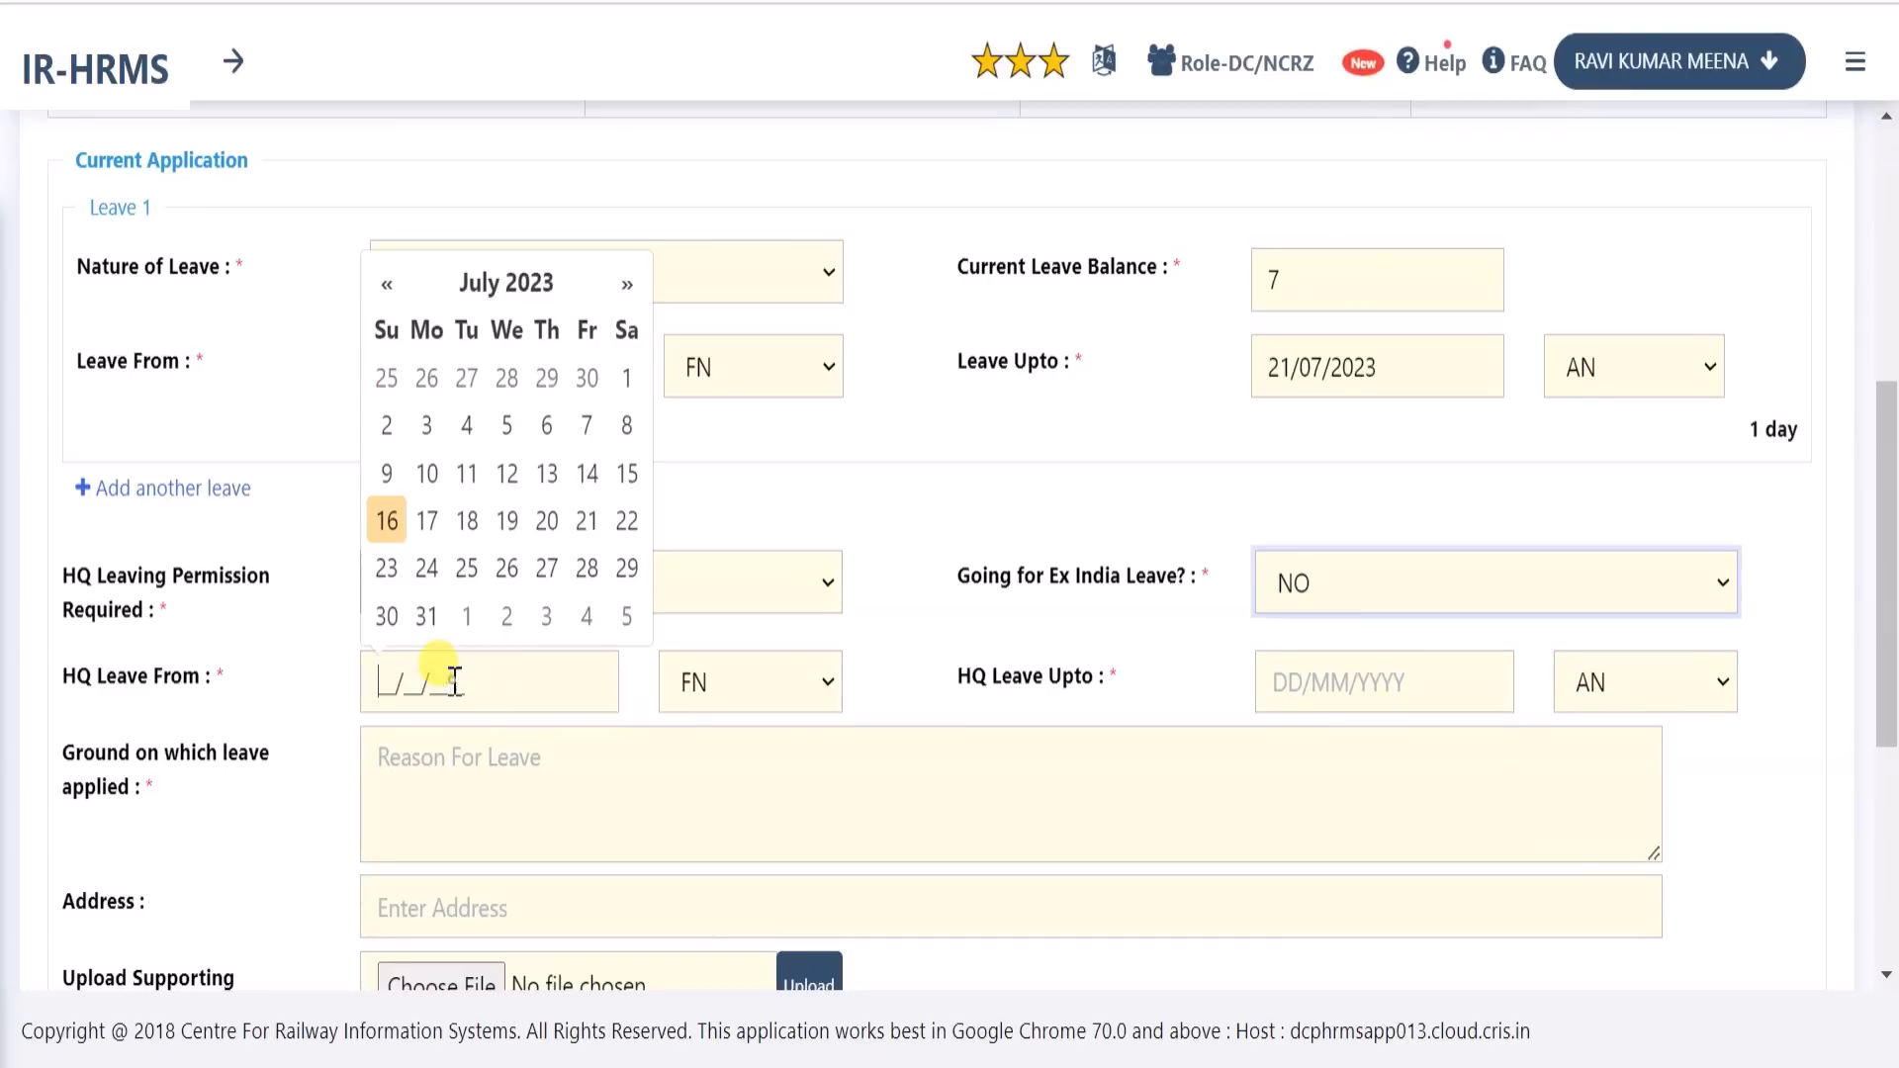
{"action": "left_click", "coordinate": [587, 534]}
{"action": "left_click", "coordinate": [1276, 681]}
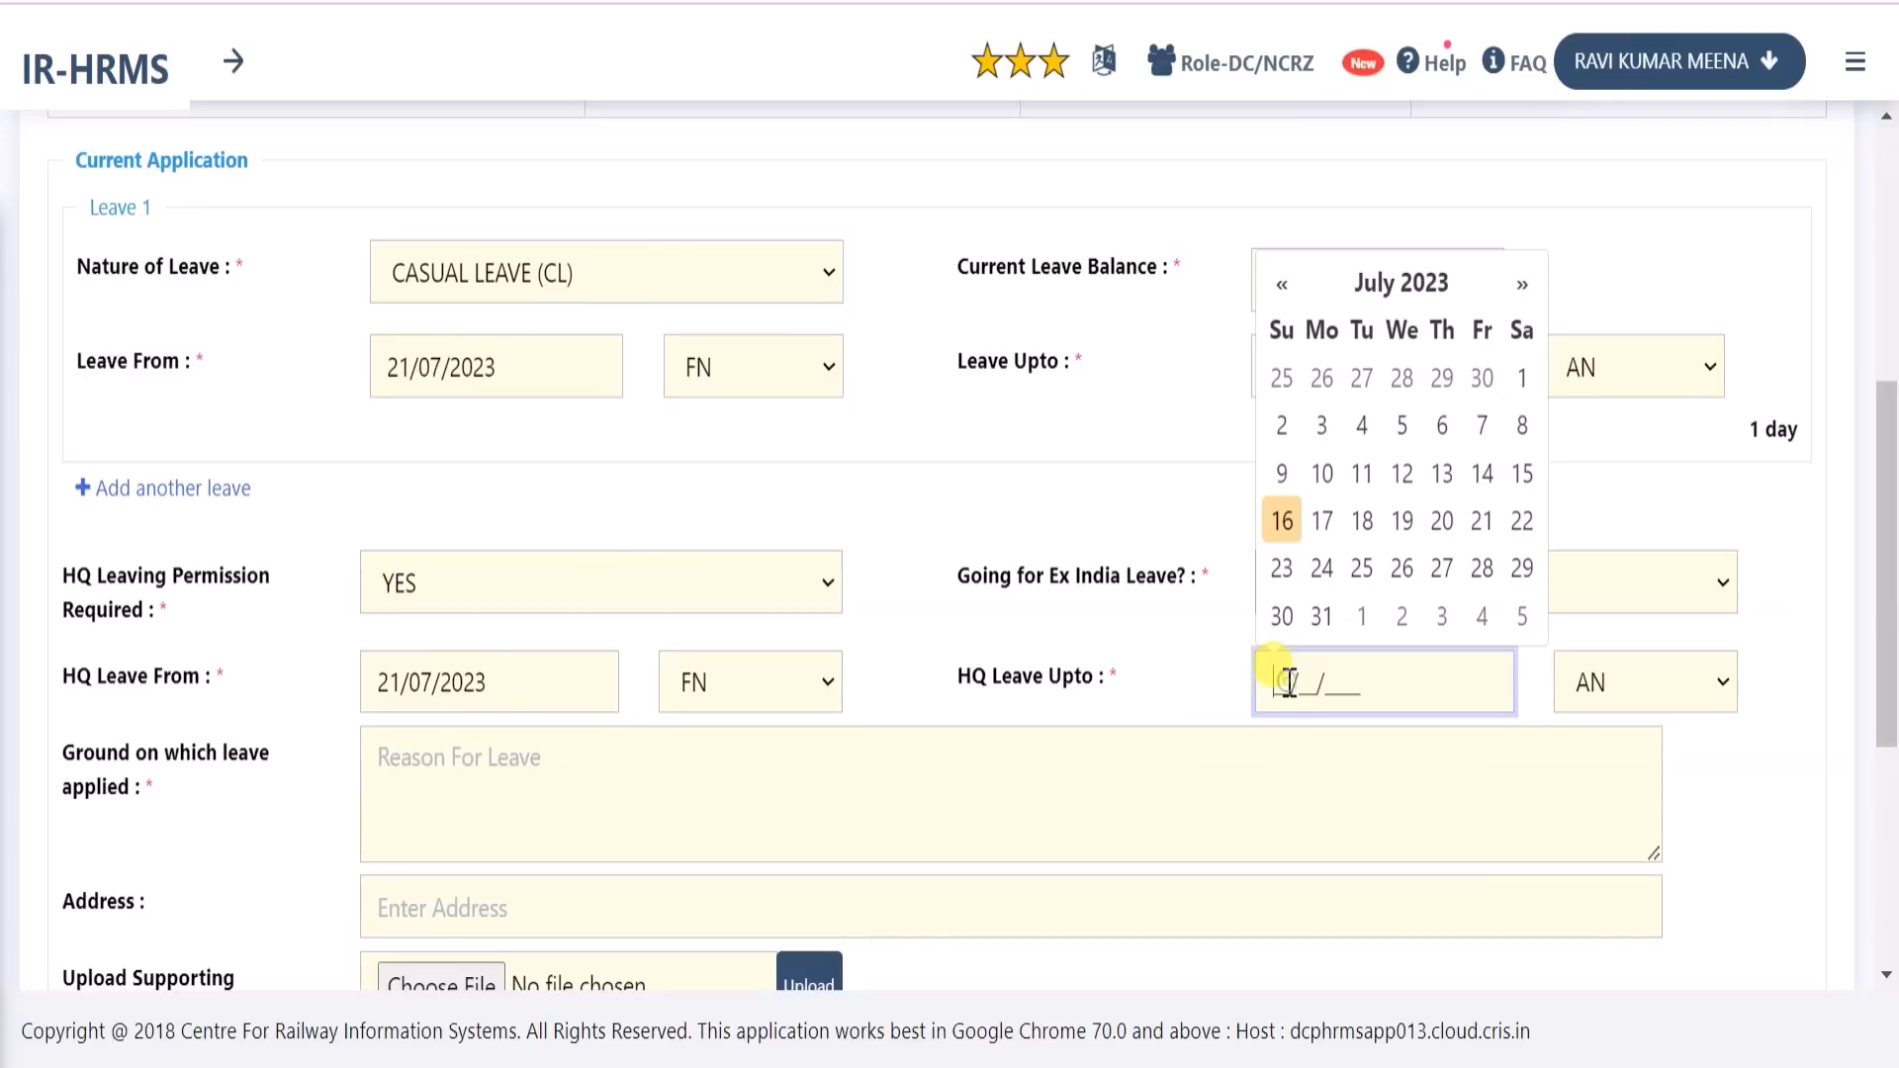
{"action": "left_click", "coordinate": [1283, 573]}
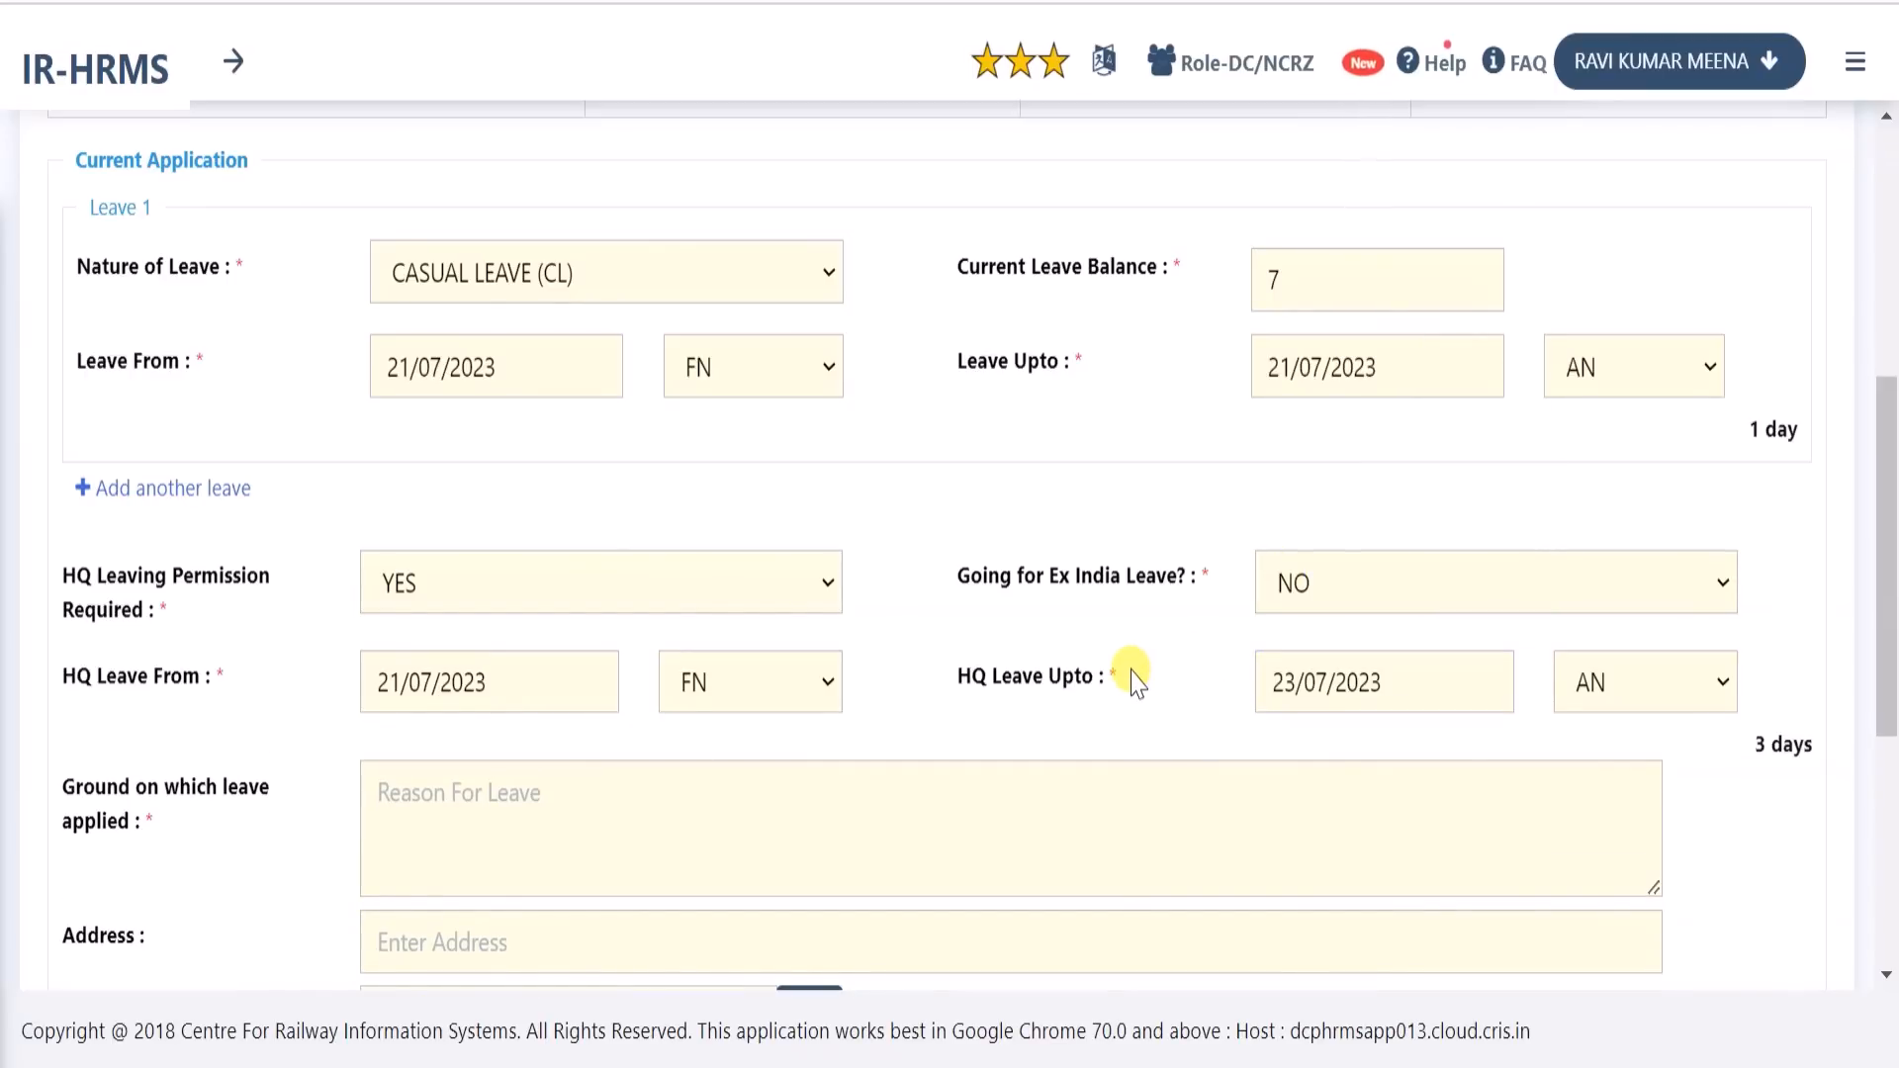
Enter "Urgent work at home" as the ground for the leave and fill in the address
{"action": "scroll", "coordinate": [1134, 680], "scroll_direction": "down", "scroll_amount": 2}
{"action": "scroll", "coordinate": [1131, 666], "scroll_direction": "down", "scroll_amount": 2}
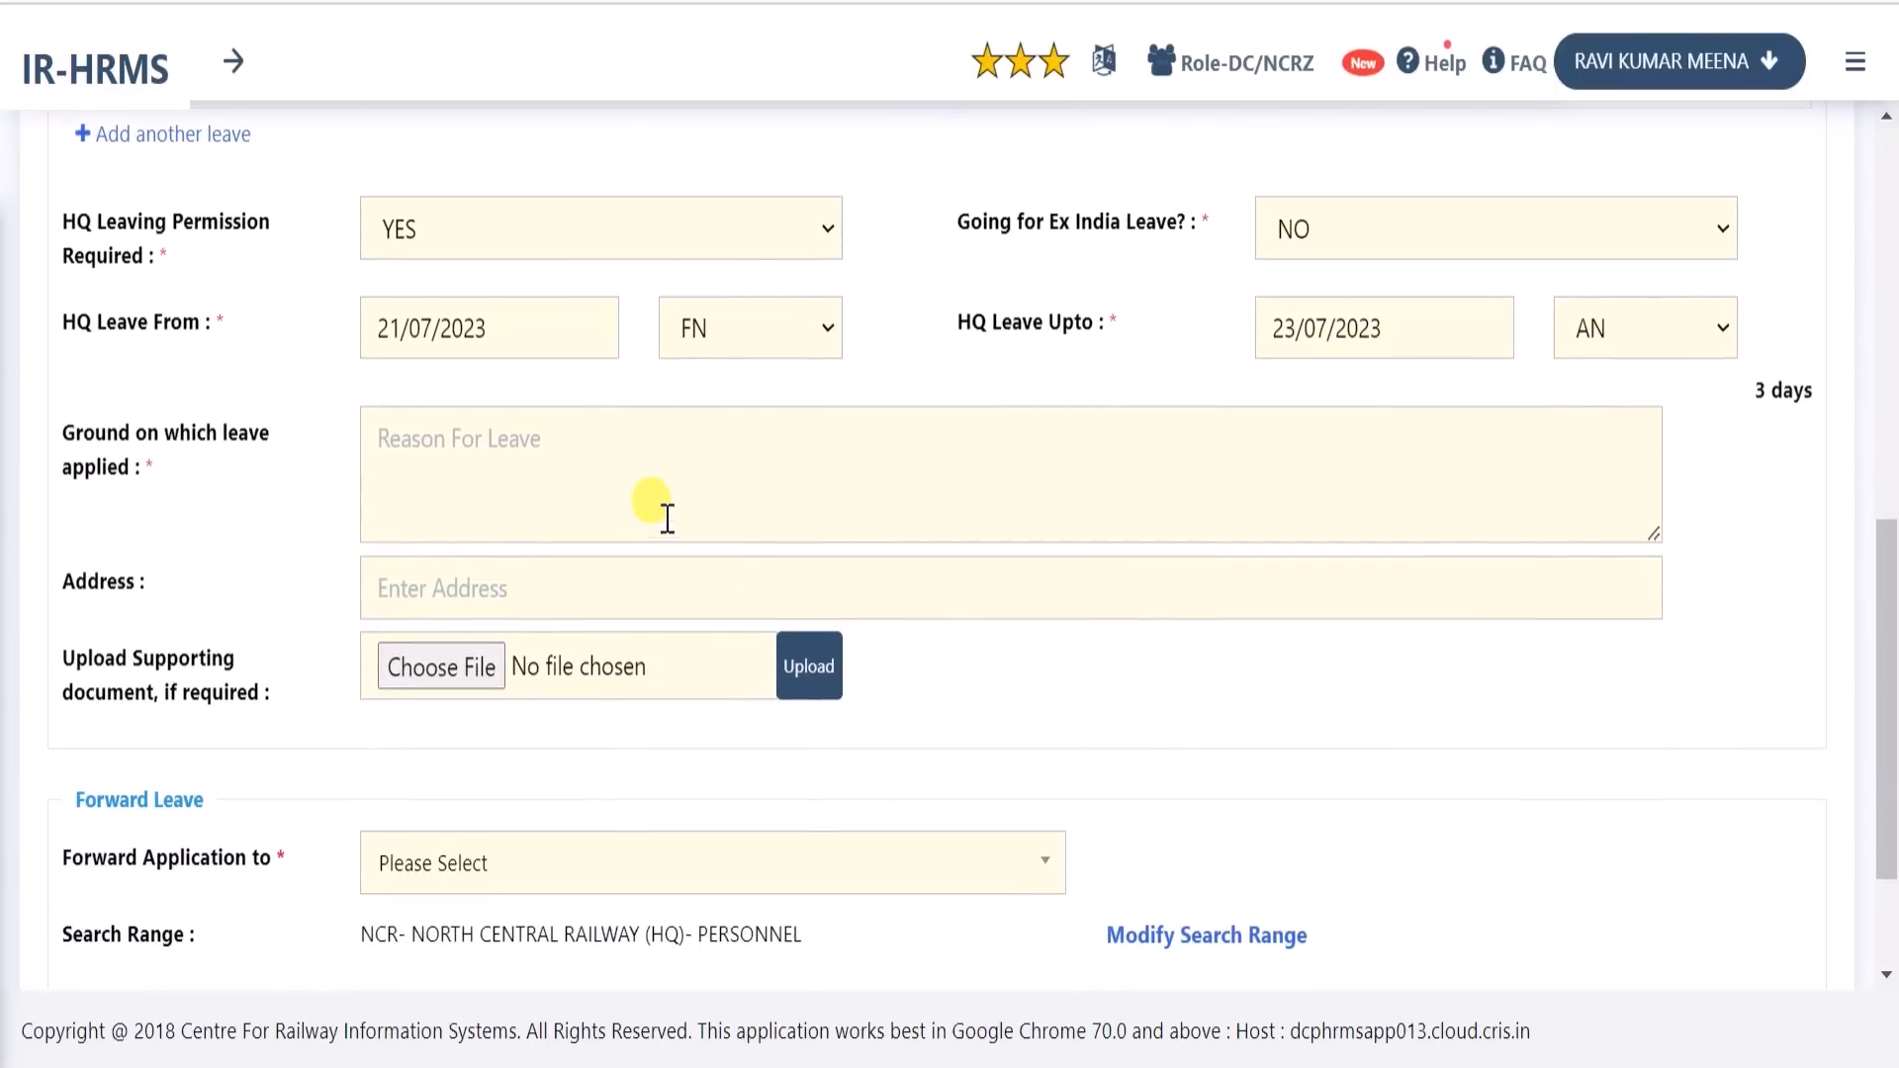
{"action": "left_click", "coordinate": [603, 461]}
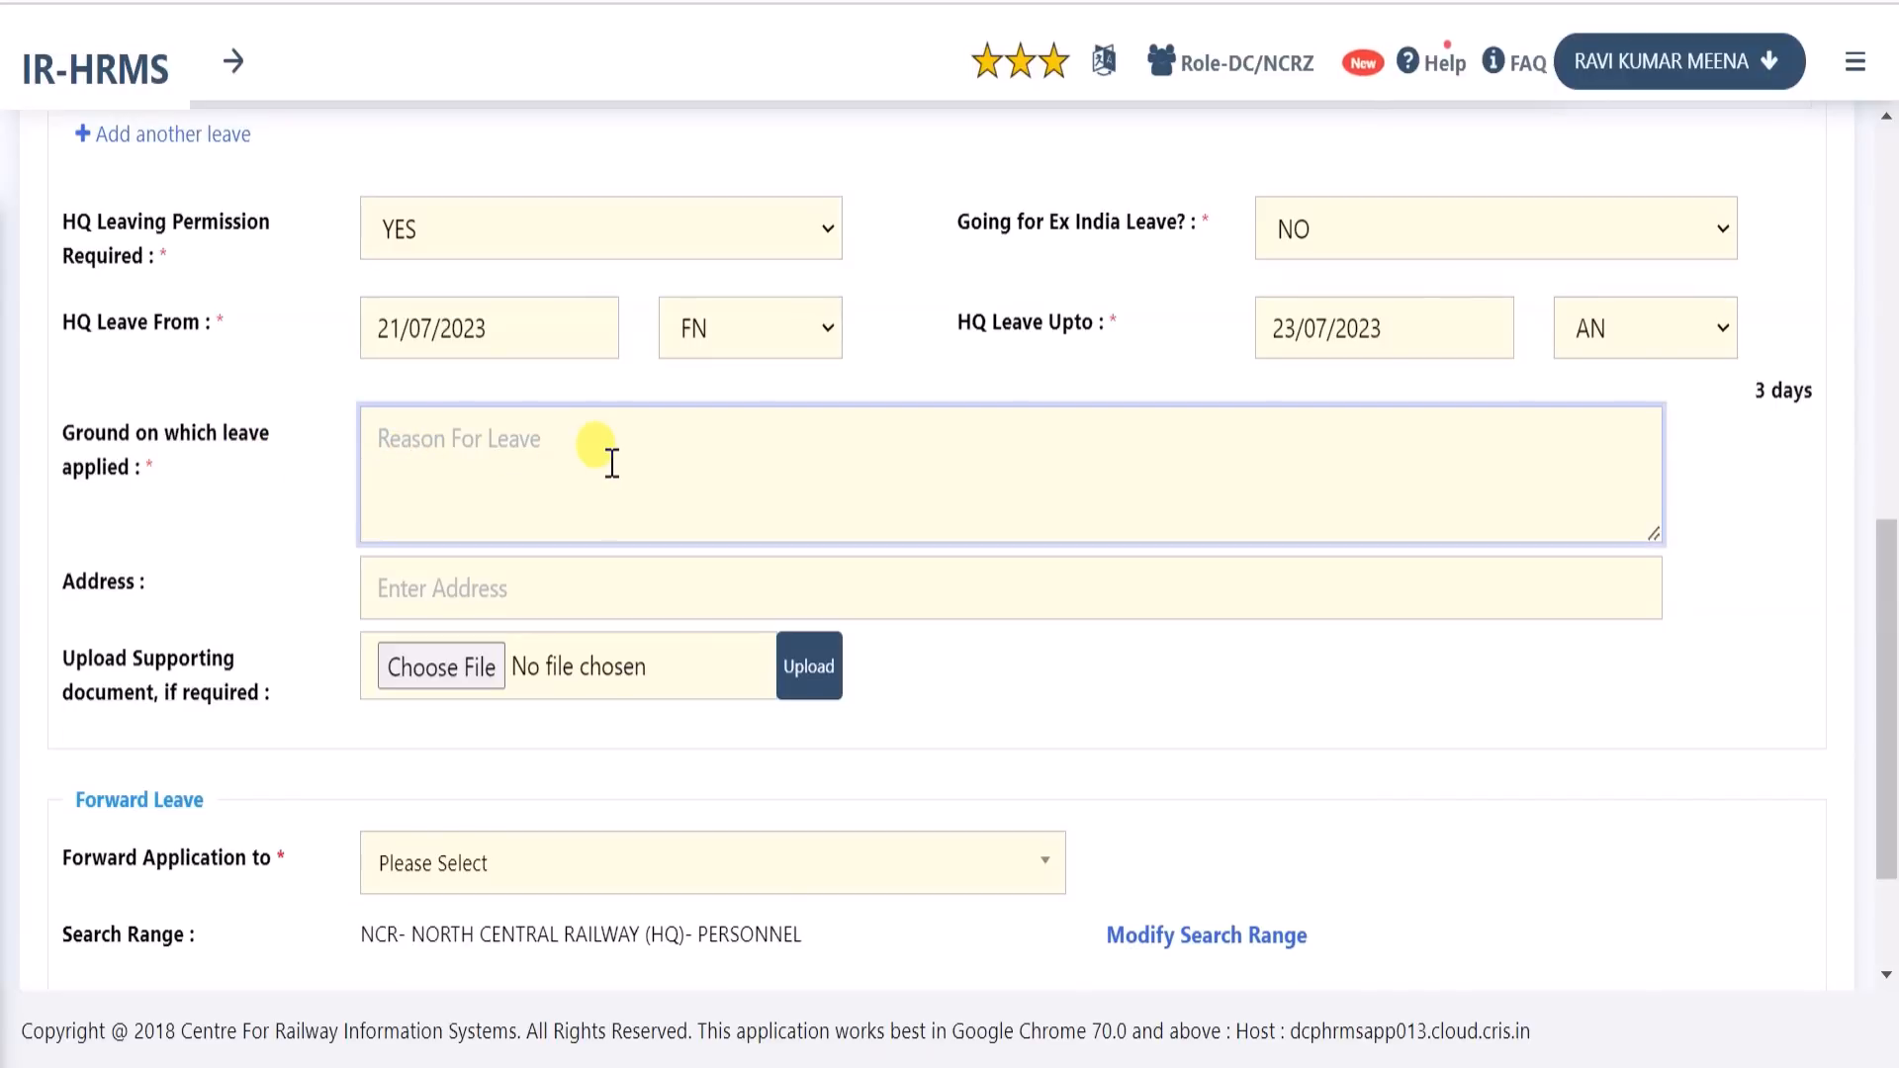
{"action": "type", "text": "Urgent work at home"}
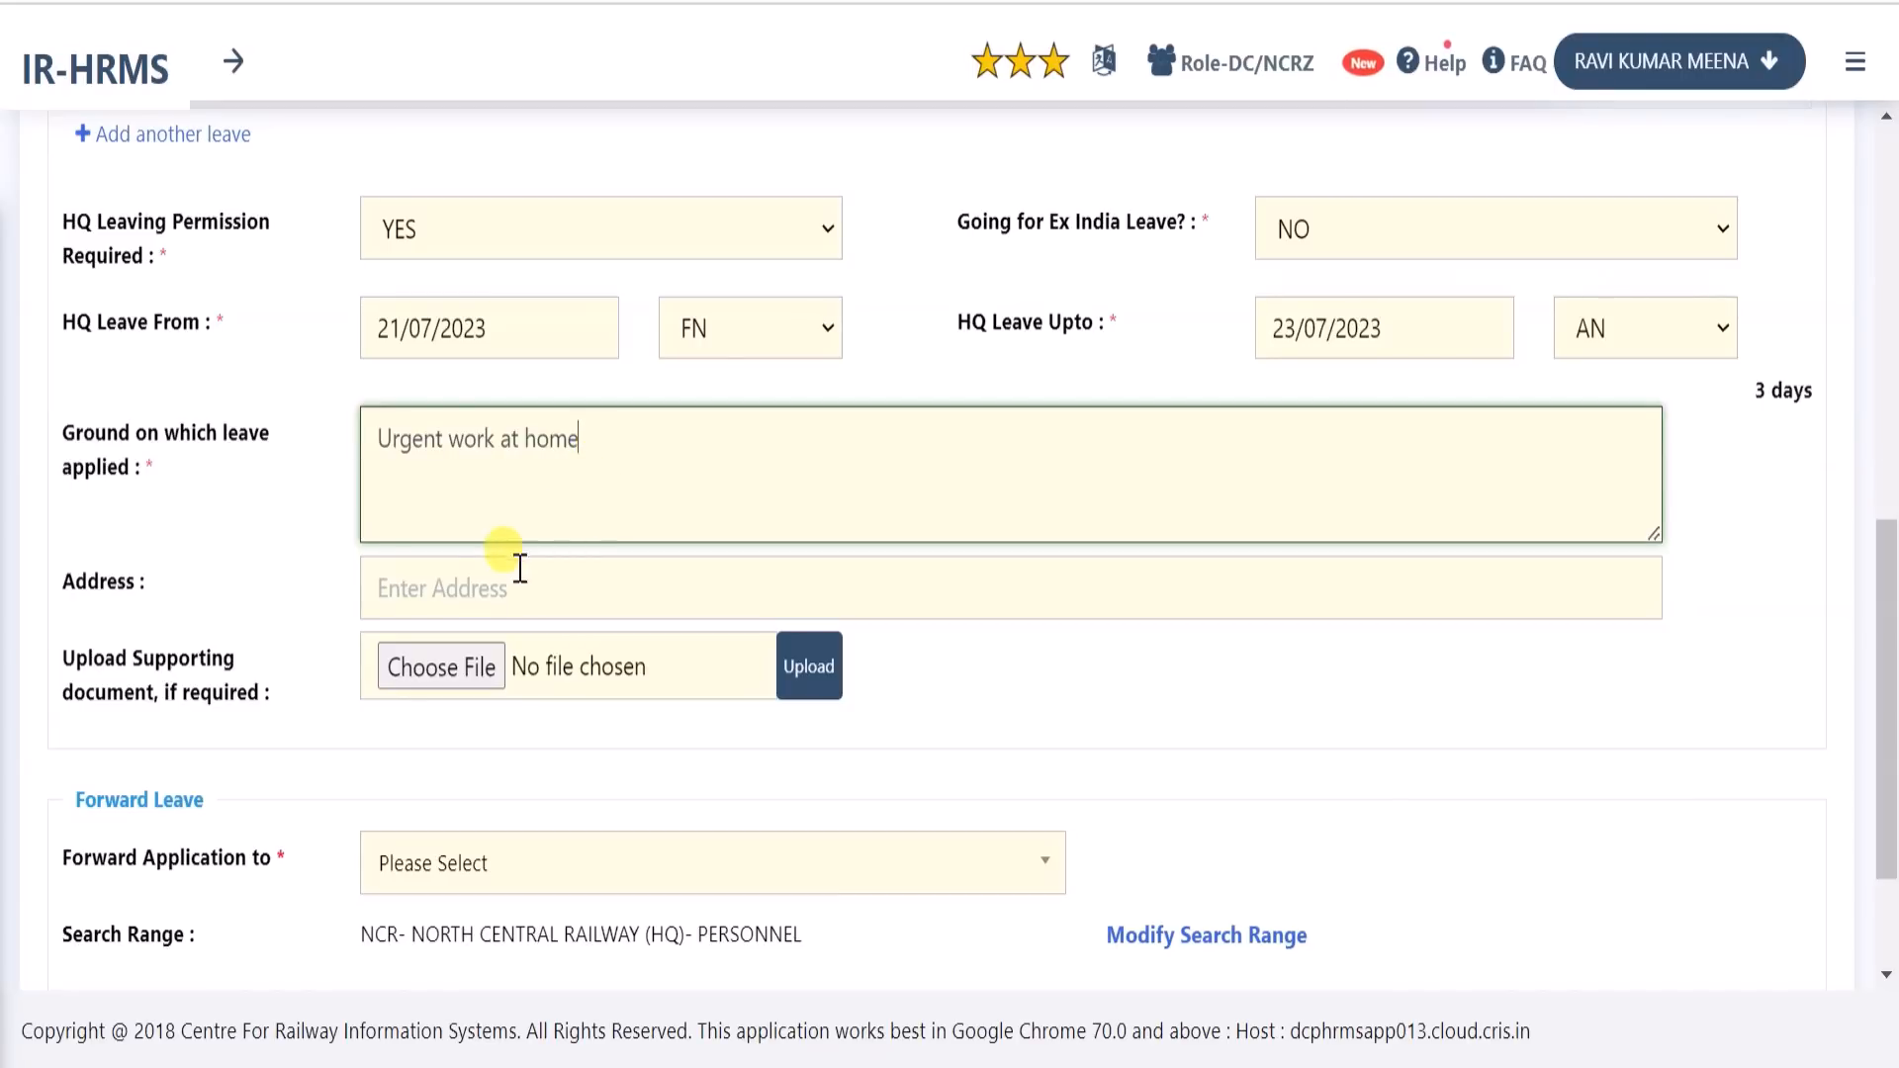
{"action": "left_click", "coordinate": [469, 589]}
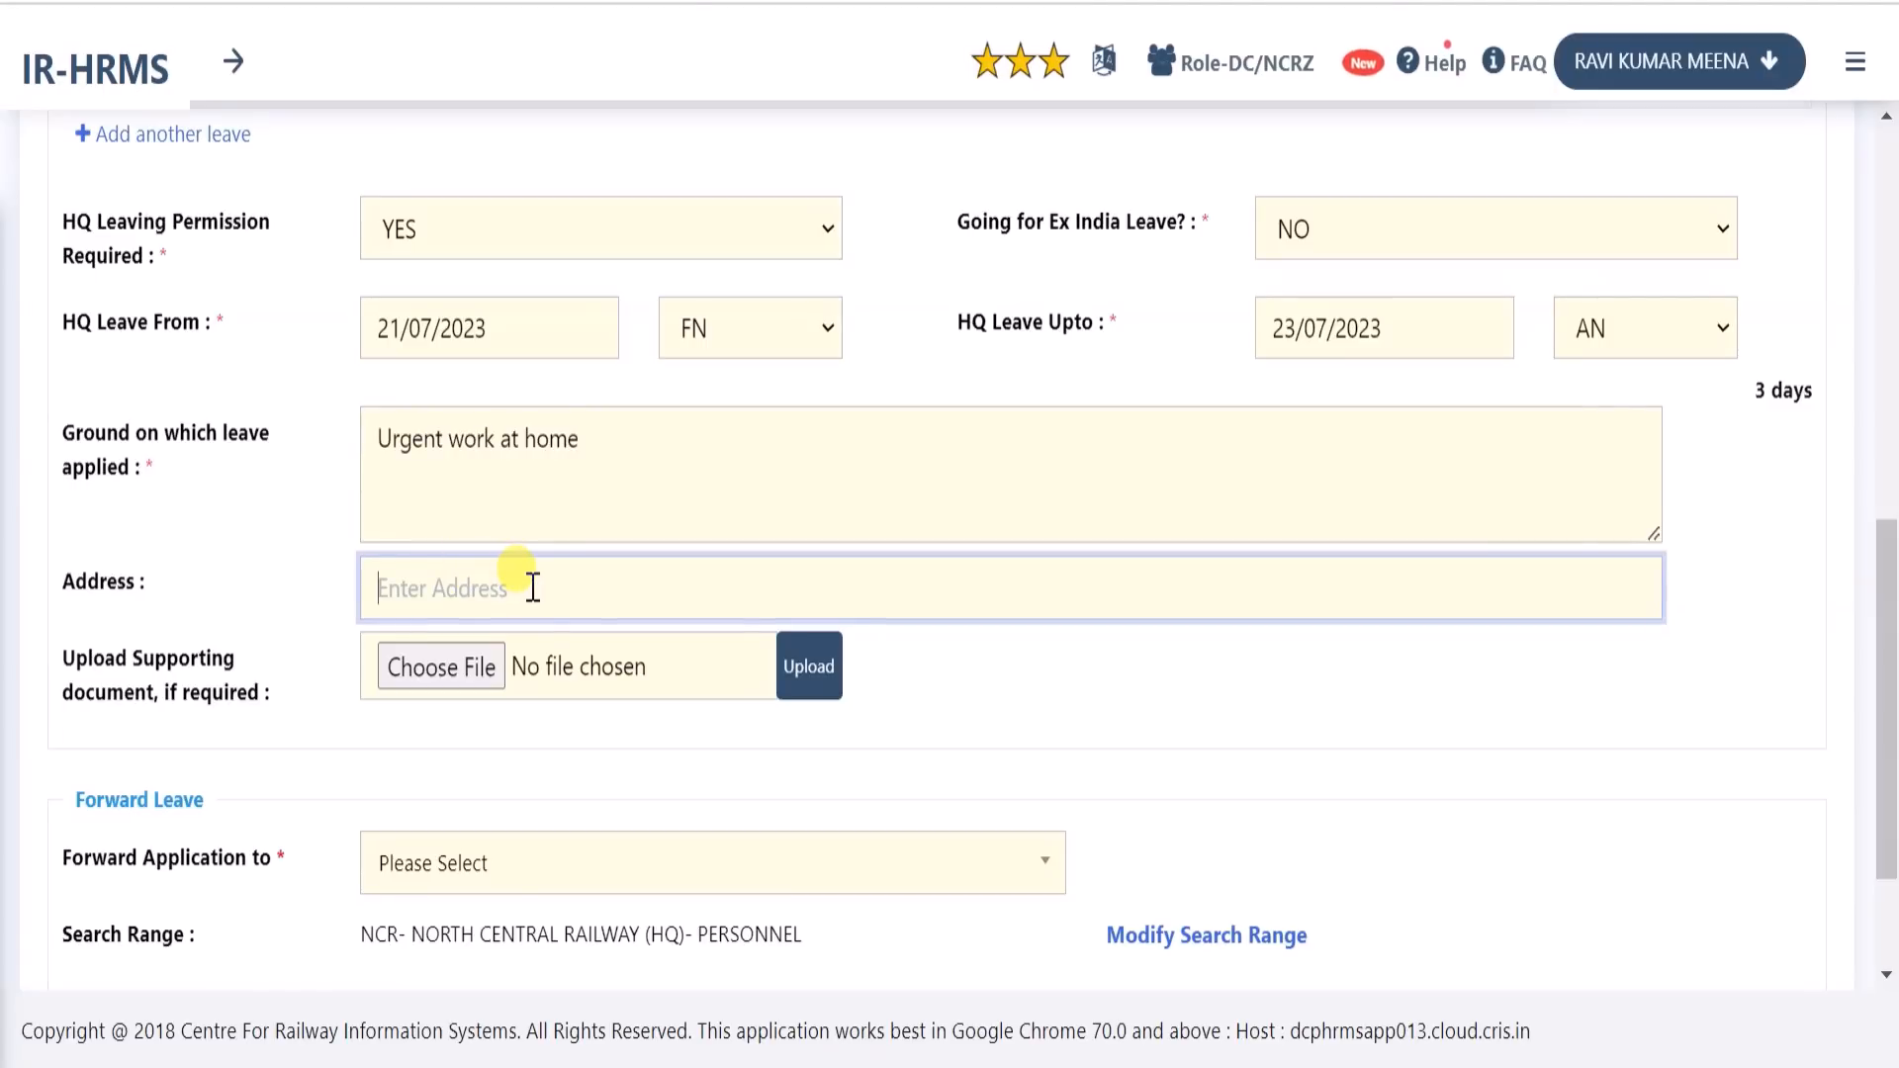
{"action": "type", "text": "Rajasthan"}
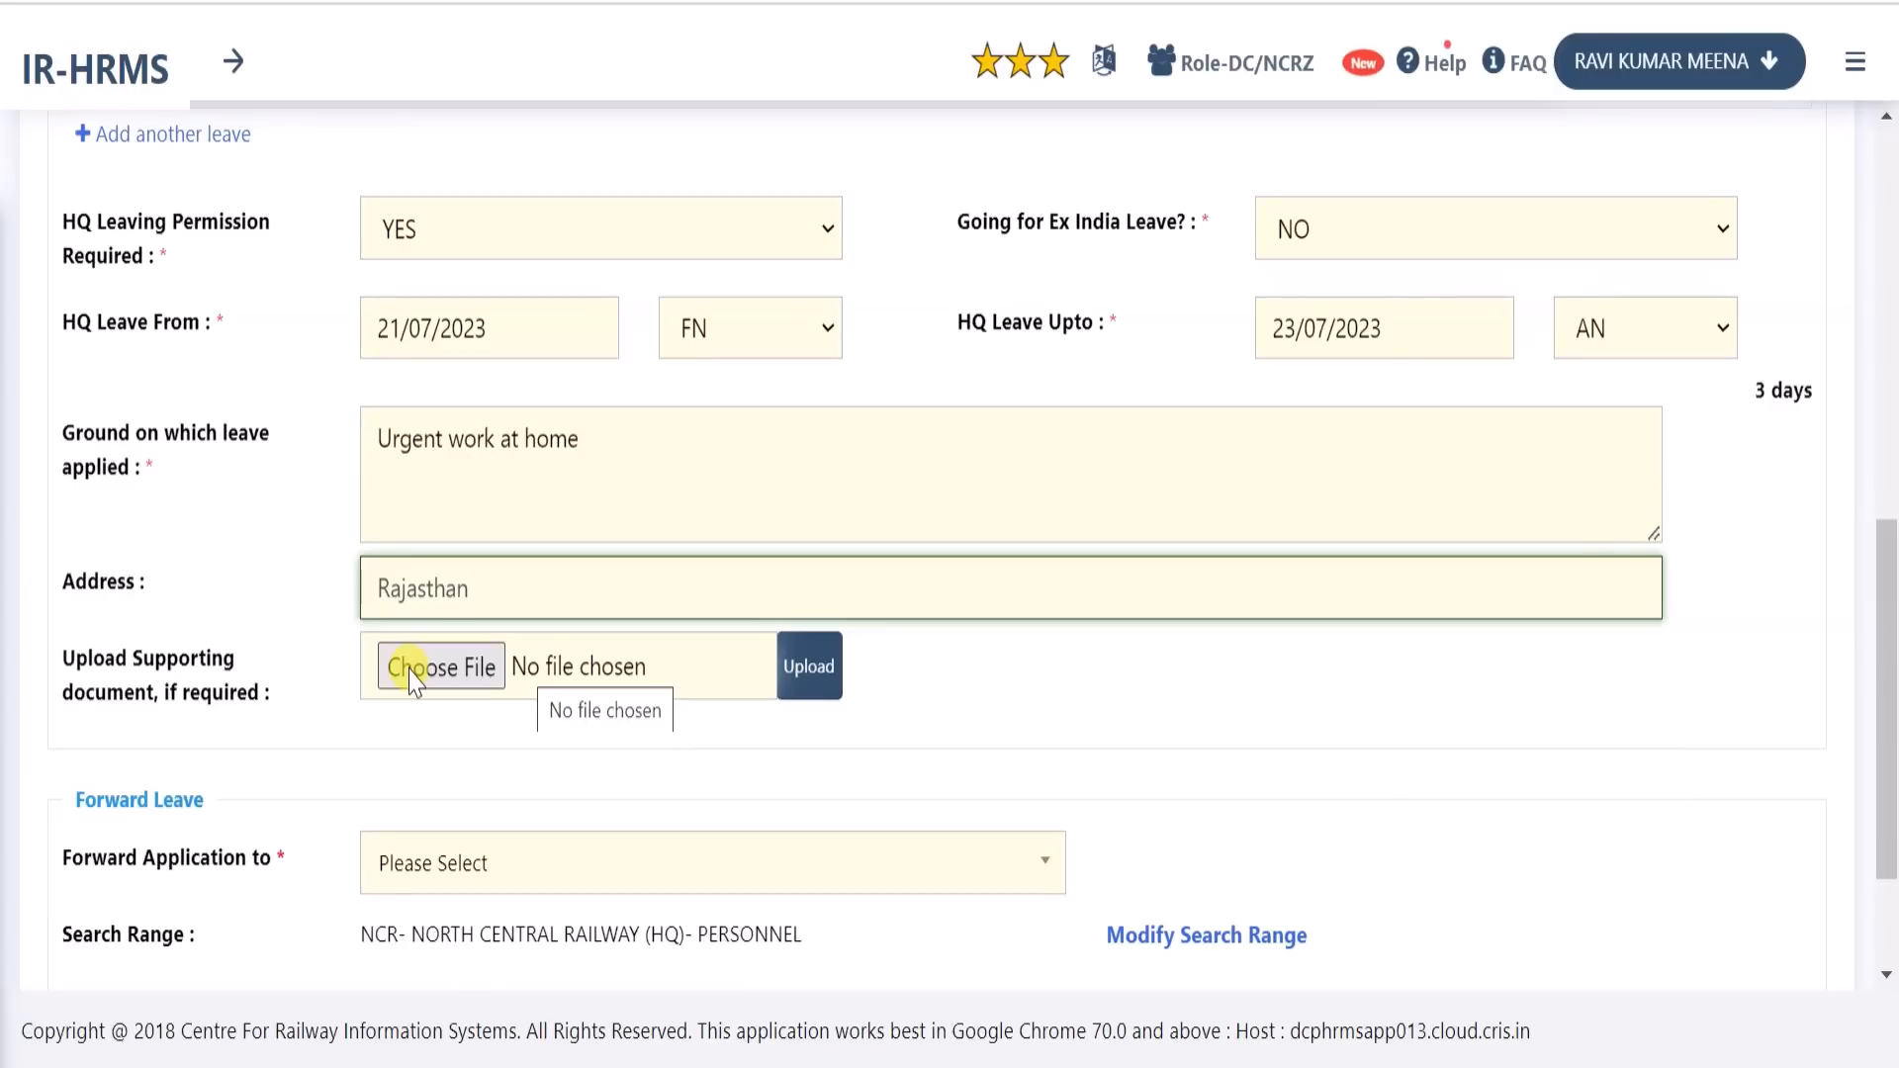
{"action": "left_click", "coordinate": [939, 672]}
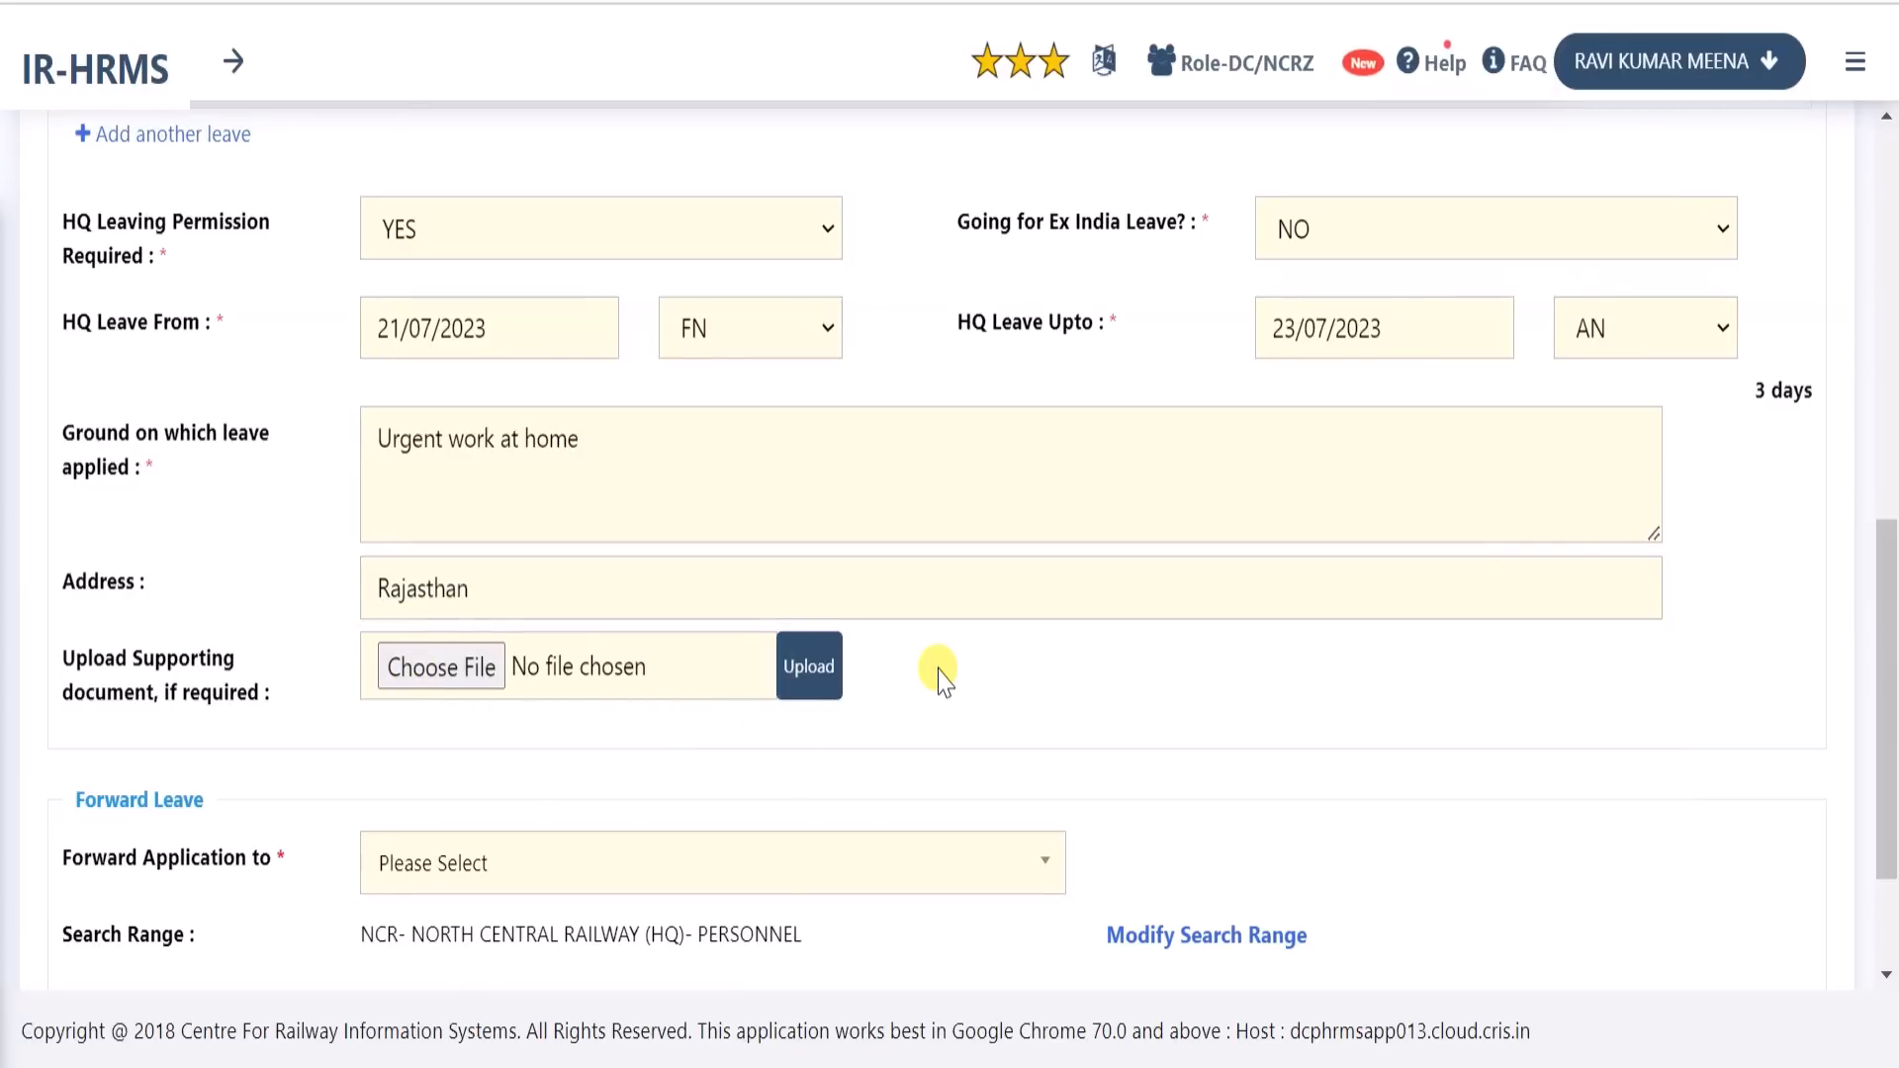
Check the zone, department, sub department and primary unit of the forwarding search range, closing it unchanged
{"action": "scroll", "coordinate": [939, 672], "scroll_direction": "down", "scroll_amount": 2}
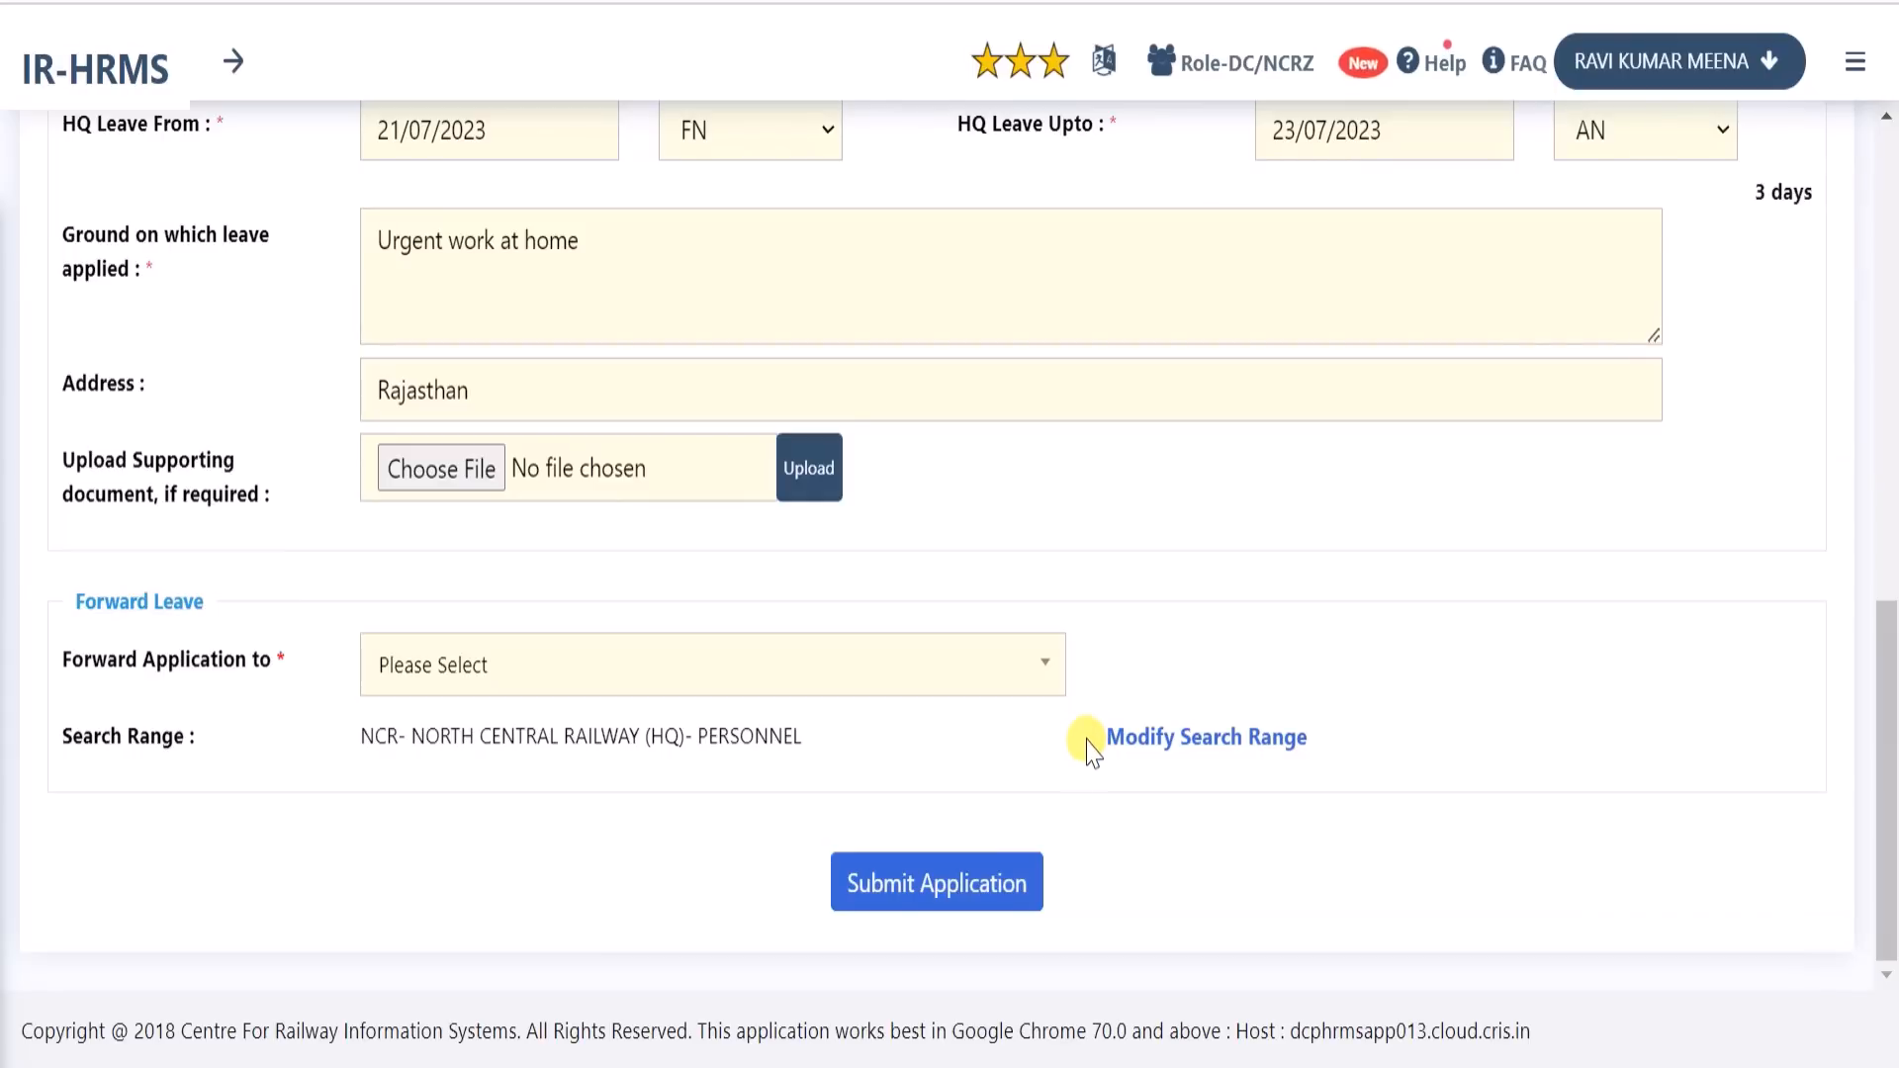
{"action": "left_click", "coordinate": [1190, 749]}
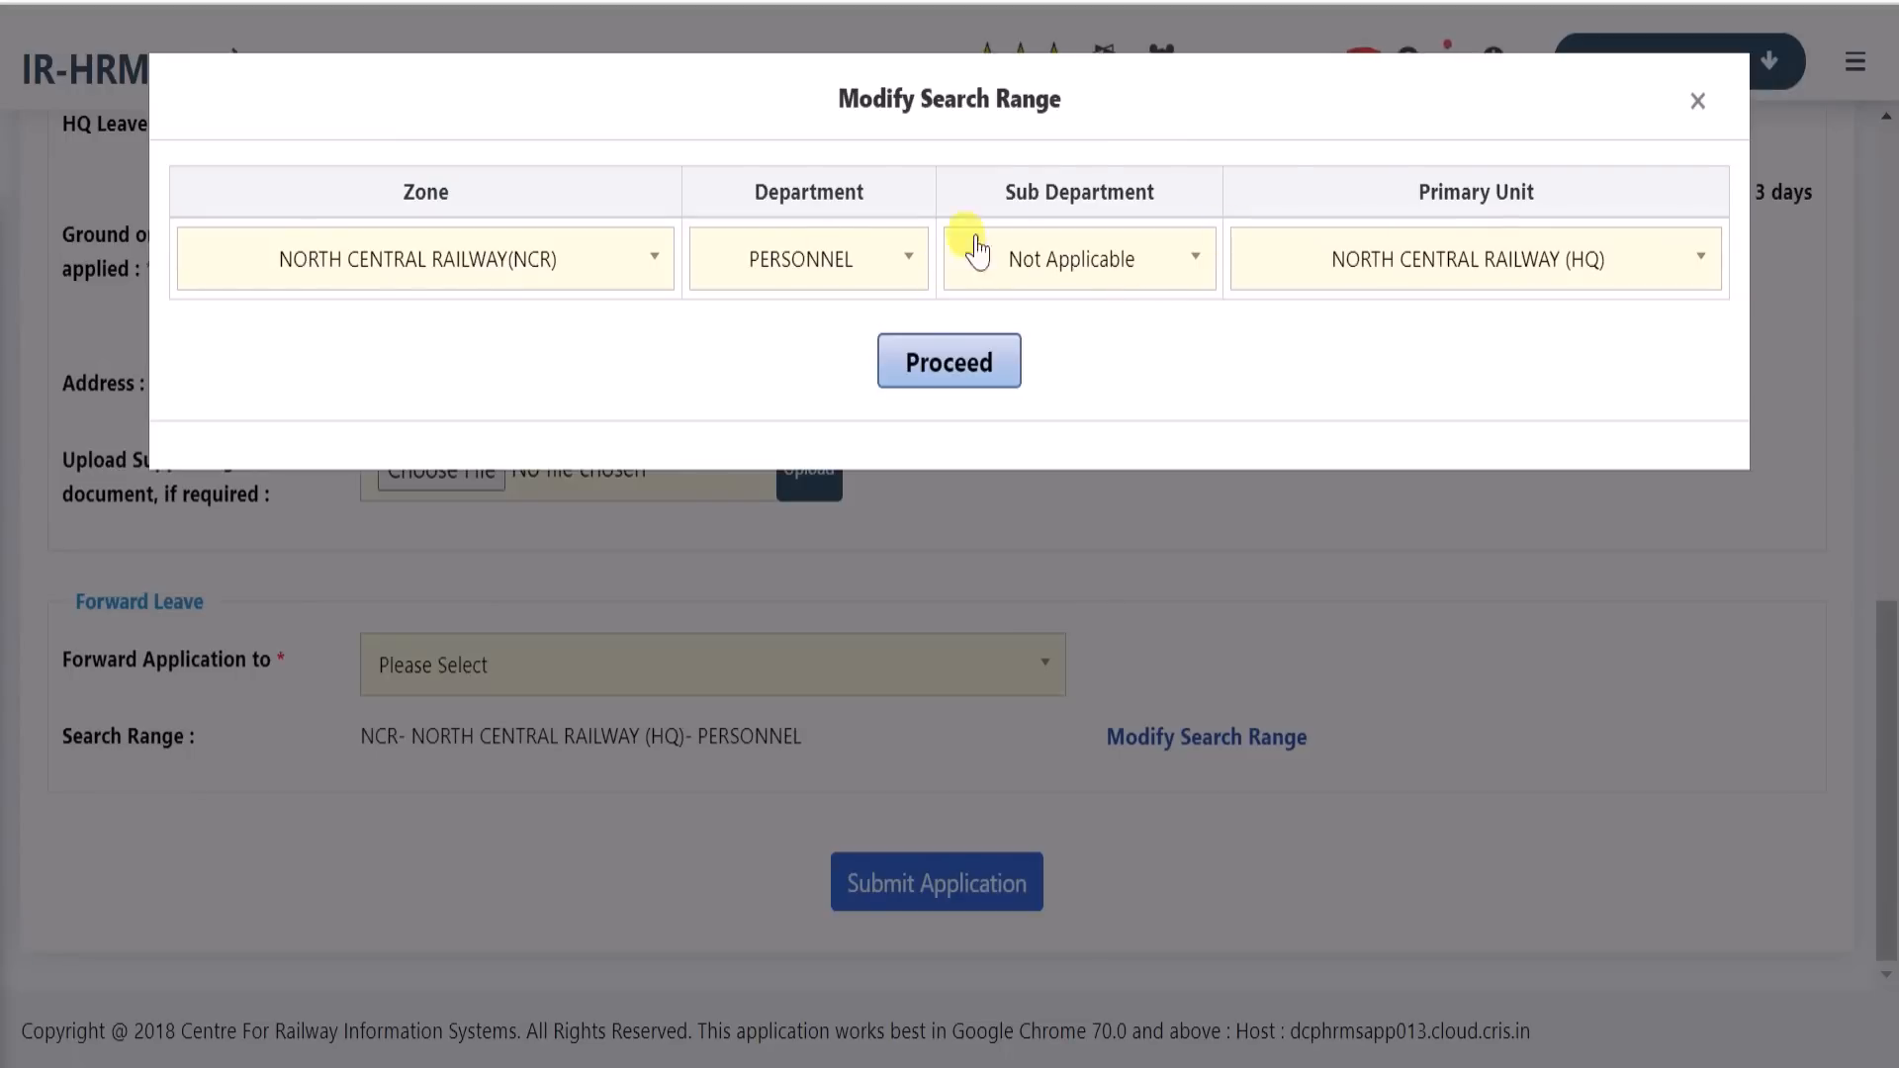
{"action": "left_click", "coordinate": [1697, 100]}
Search by name for the Chief Office Superintendent as forwarding authority, submit the leave application and confirm the submission
{"action": "left_click", "coordinate": [641, 672]}
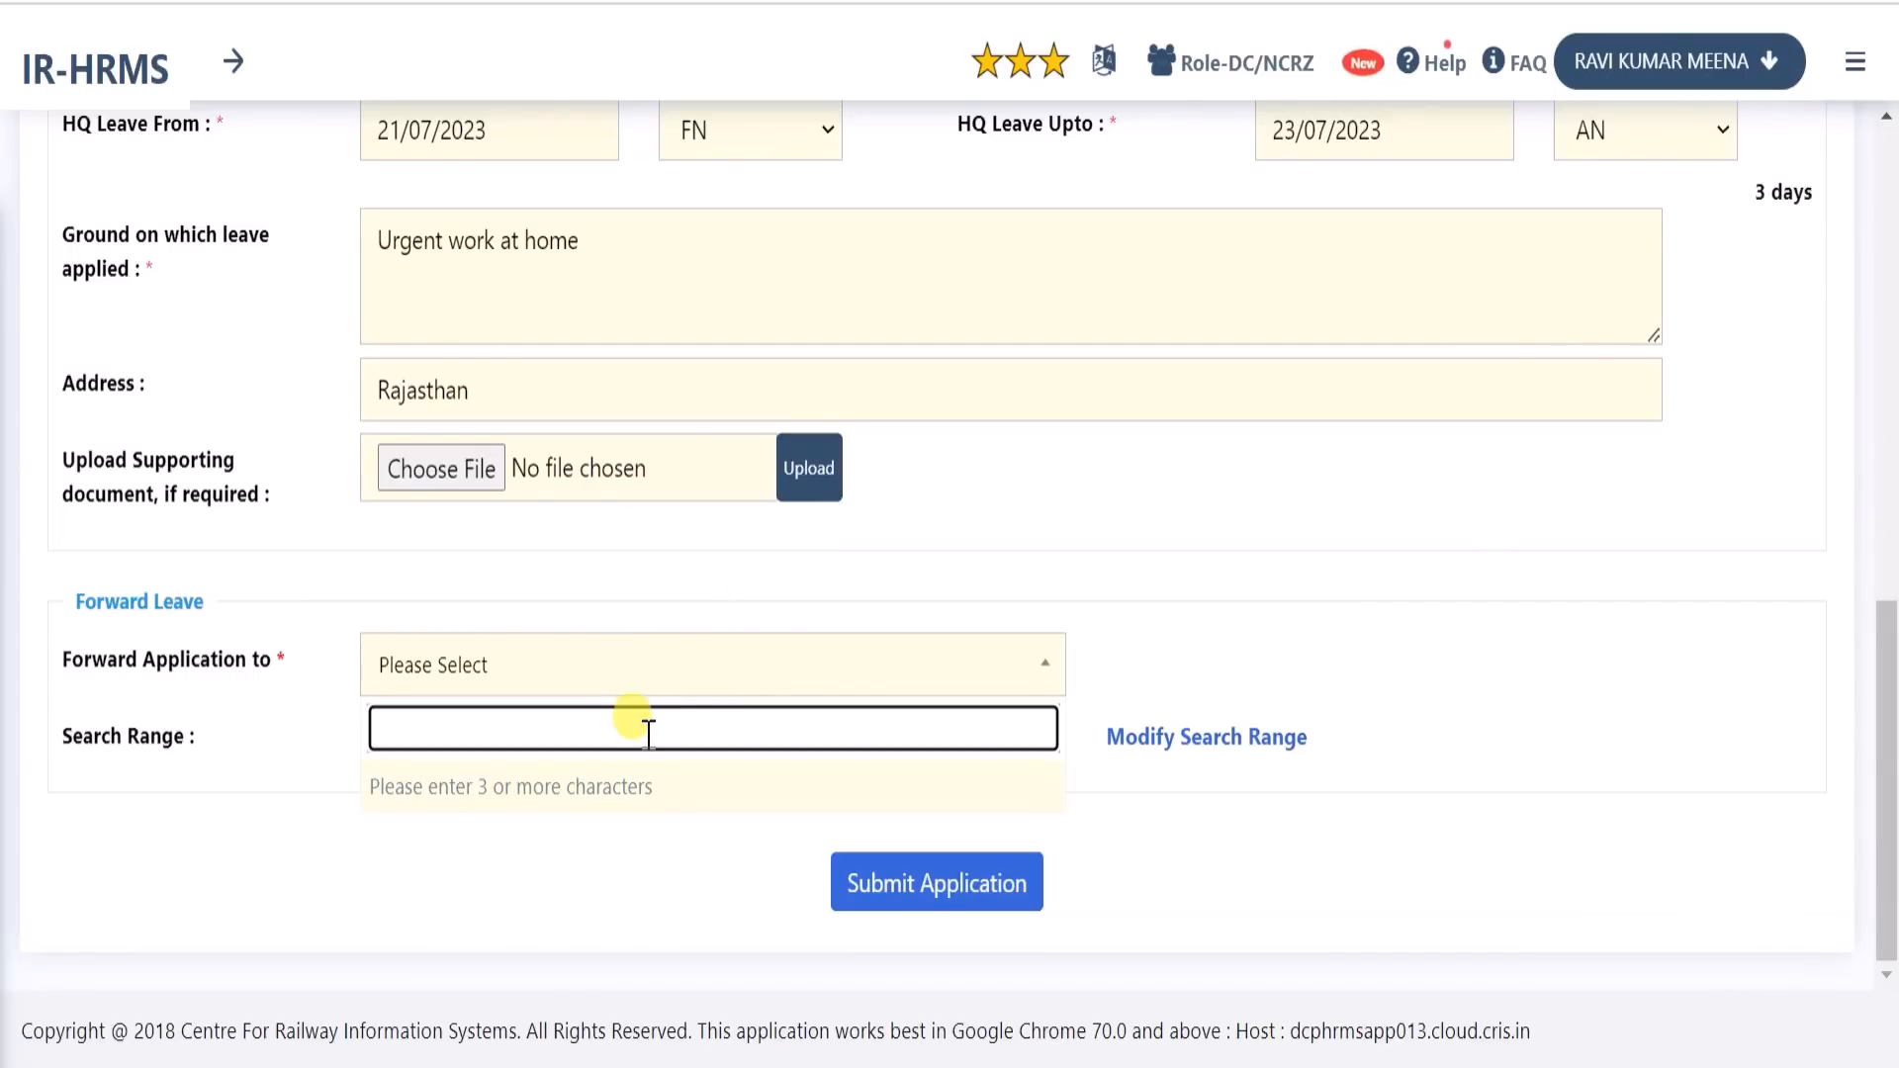
{"action": "type", "text": "raj na"}
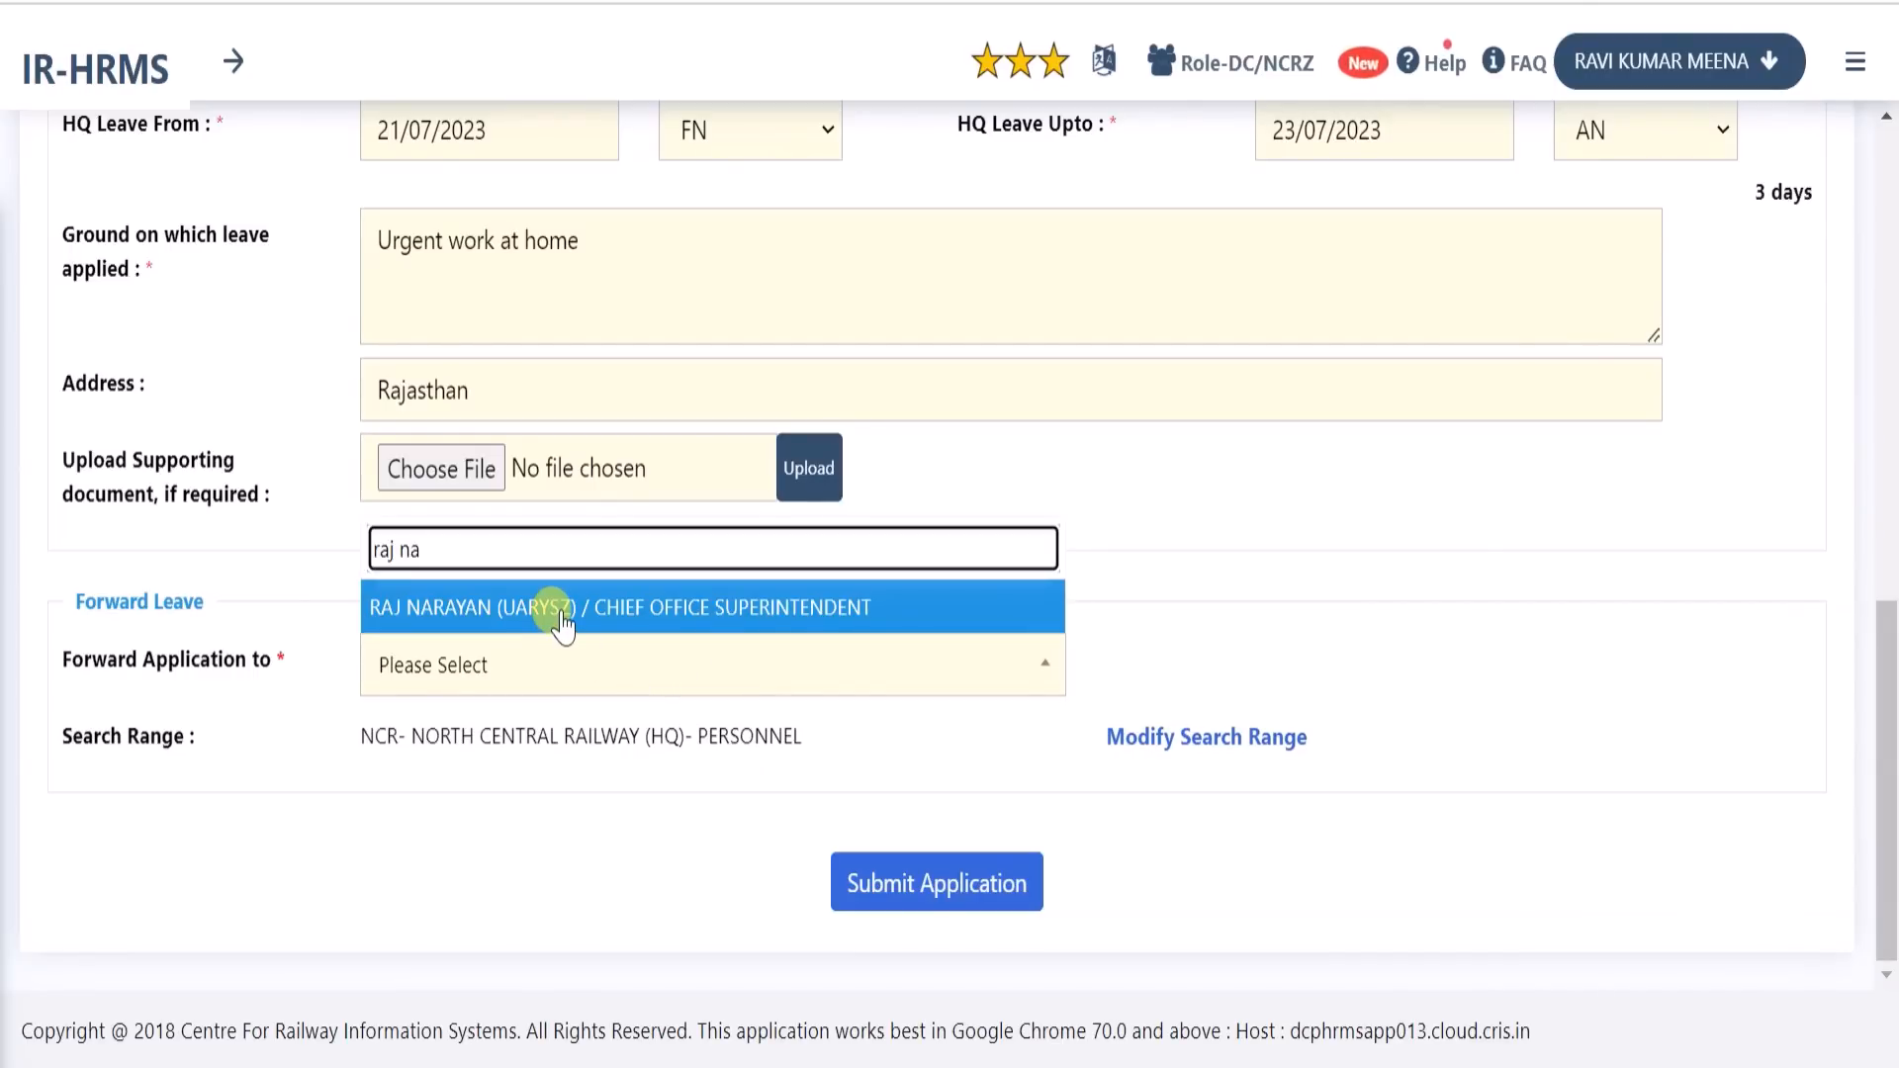
{"action": "left_click", "coordinate": [557, 618]}
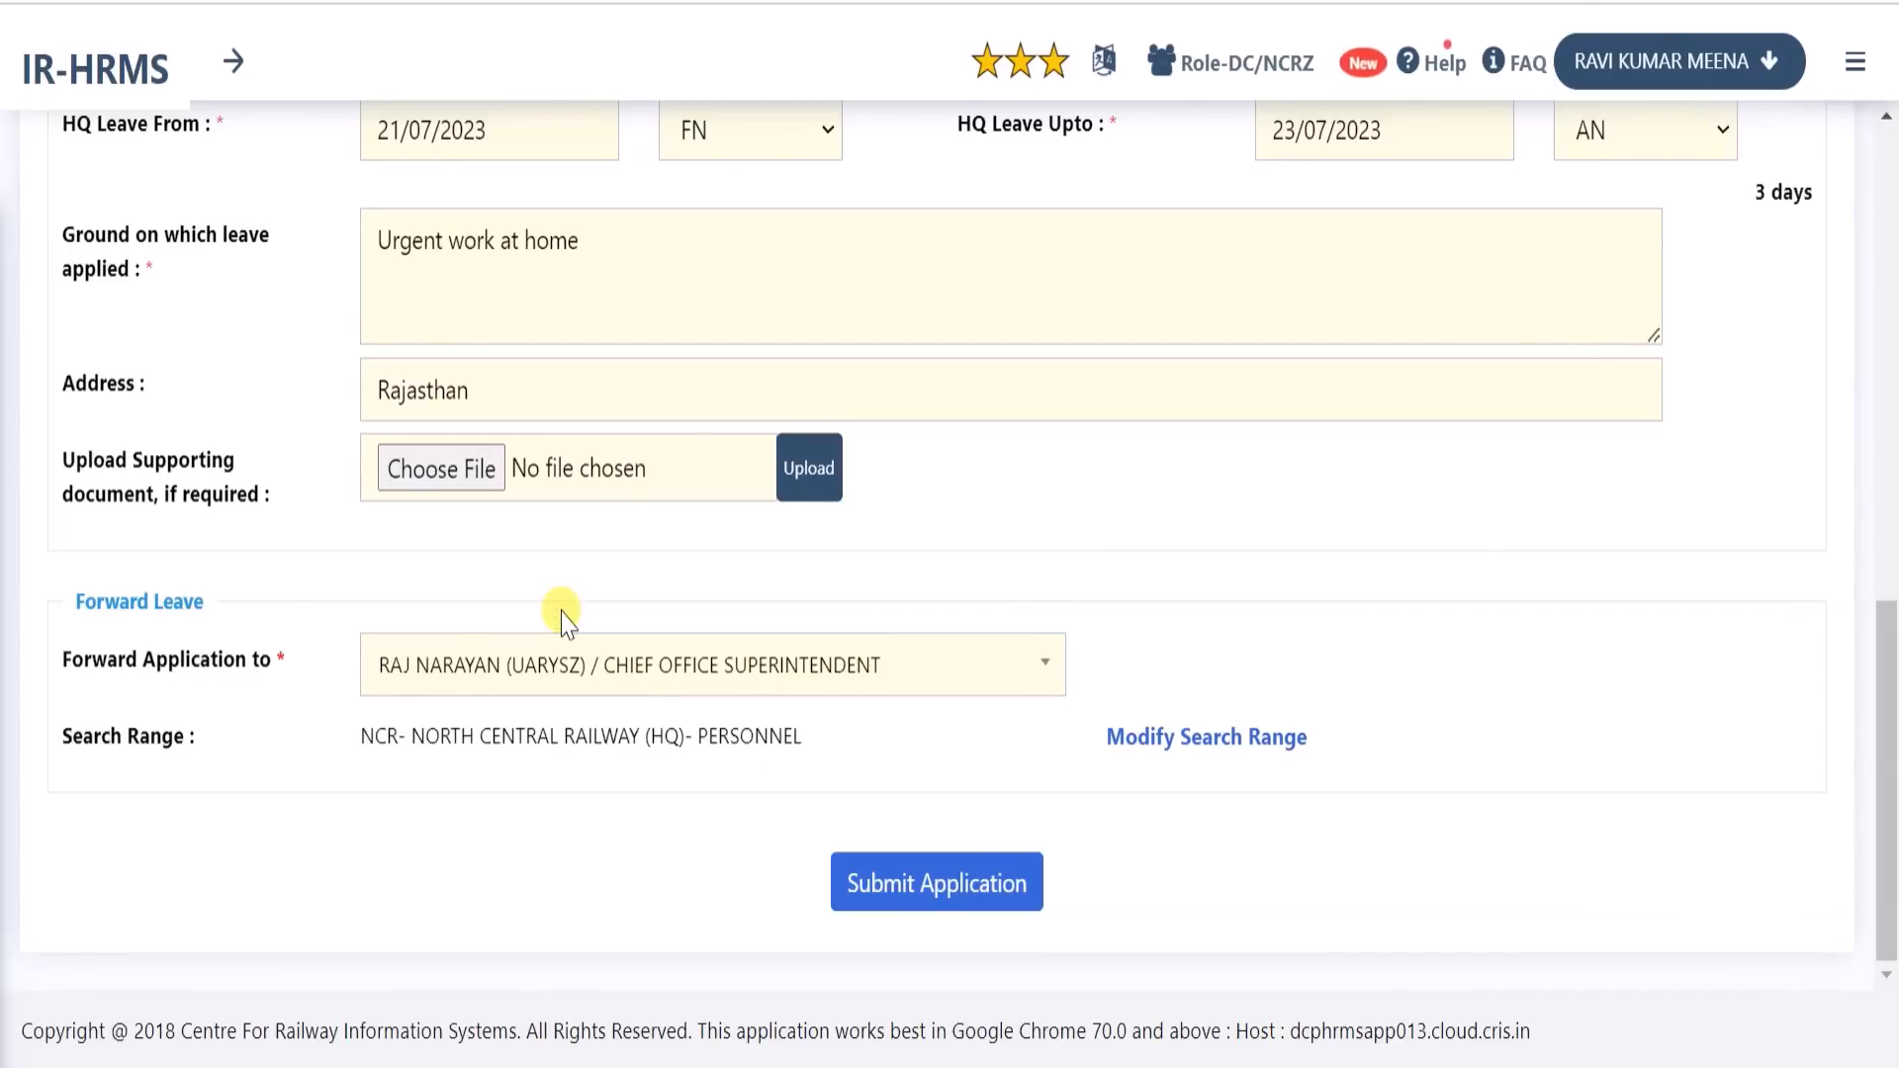
{"action": "left_click", "coordinate": [940, 895]}
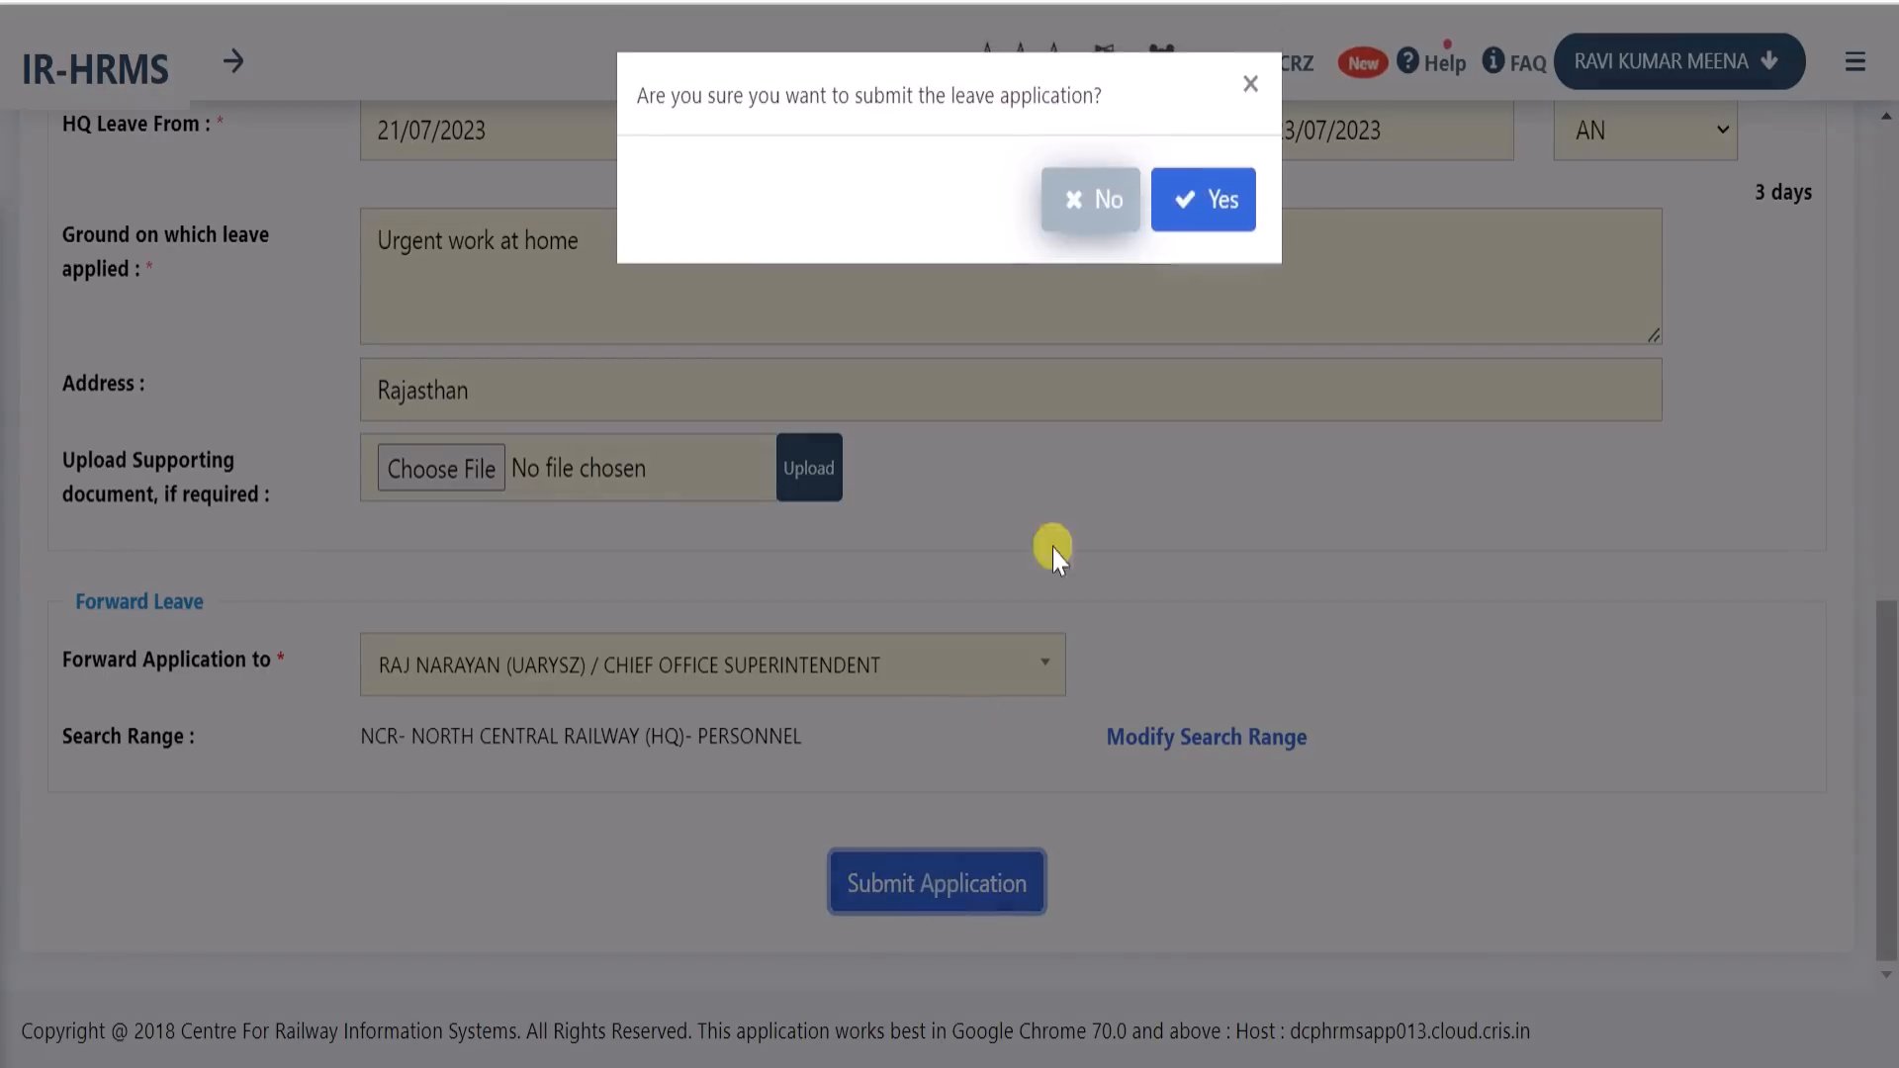
{"action": "left_click", "coordinate": [1193, 216]}
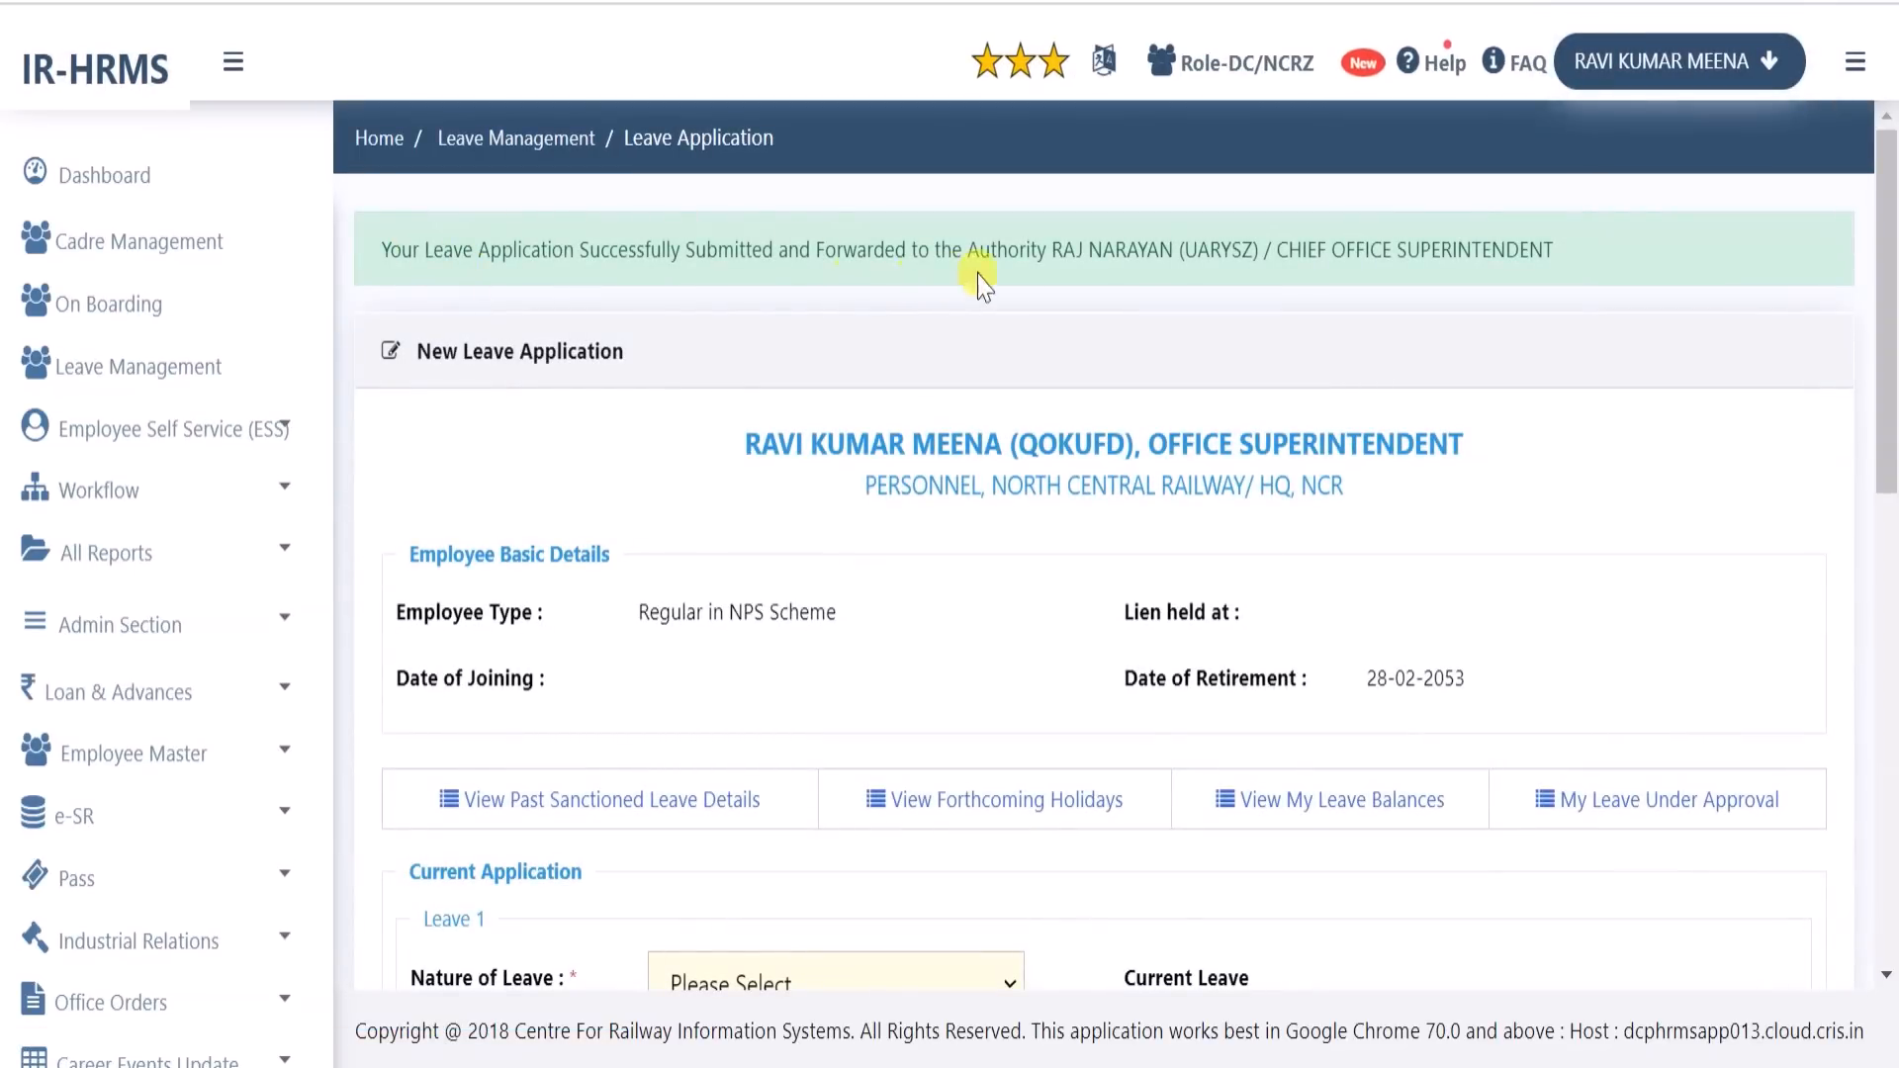
Check the submitted application in the list of own leave under approval and close the list
{"action": "double_click", "coordinate": [1208, 253]}
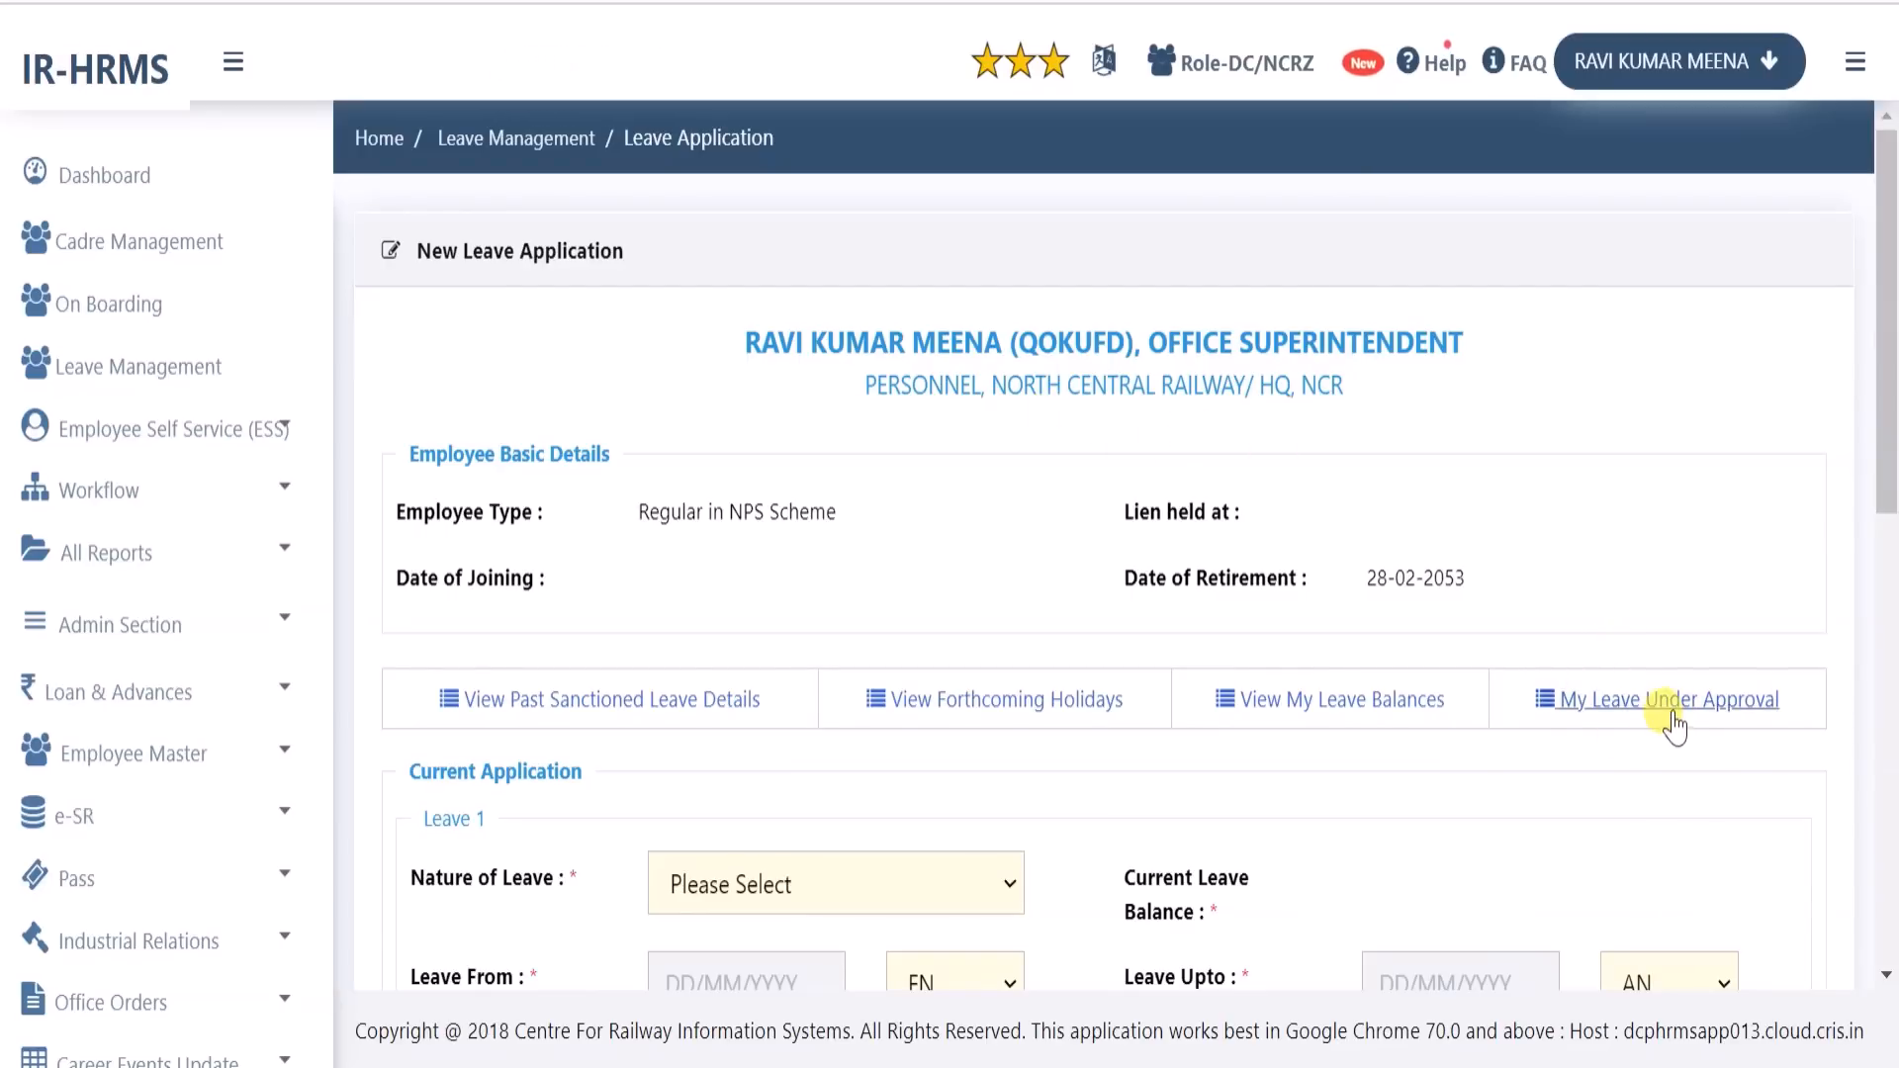
{"action": "left_click", "coordinate": [1673, 718]}
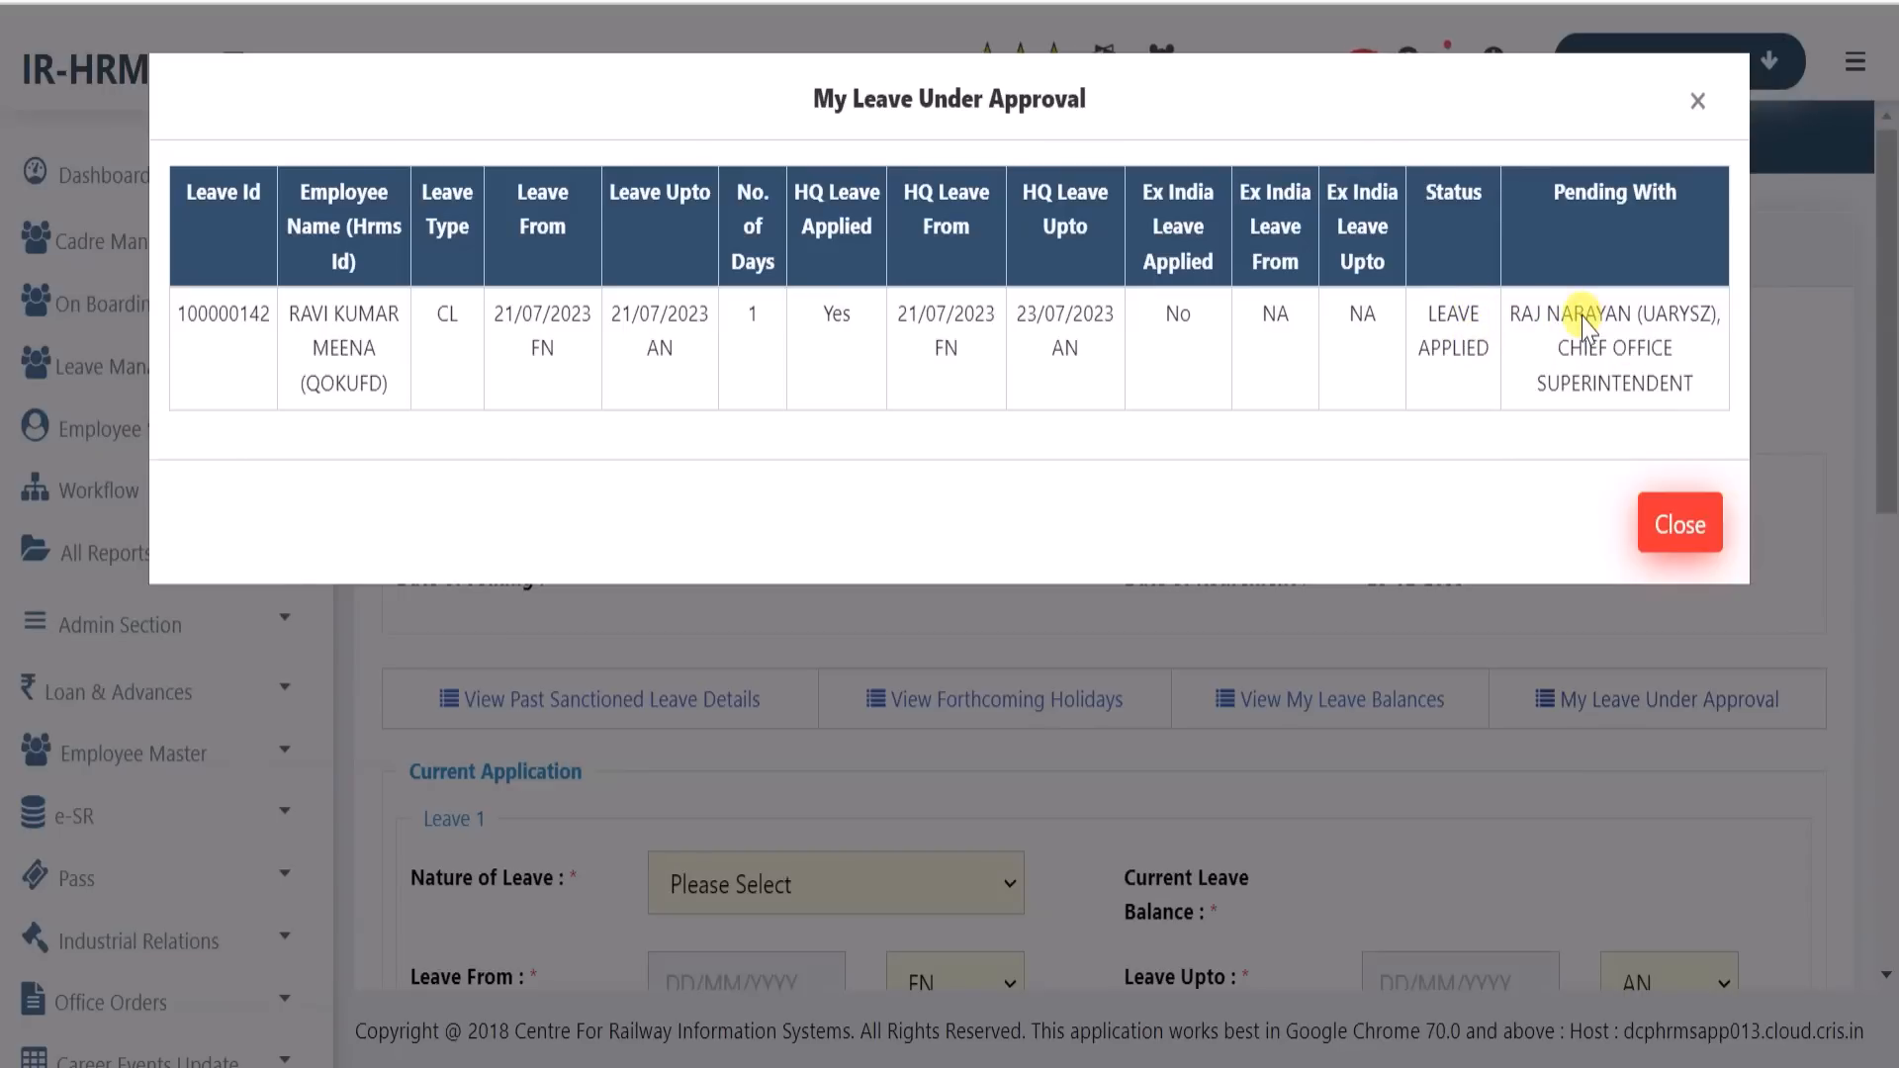
{"action": "left_click", "coordinate": [1679, 534]}
List all own leave applications for 2023 with any status, and examine the status, pending authority and available actions
{"action": "left_click", "coordinate": [112, 374]}
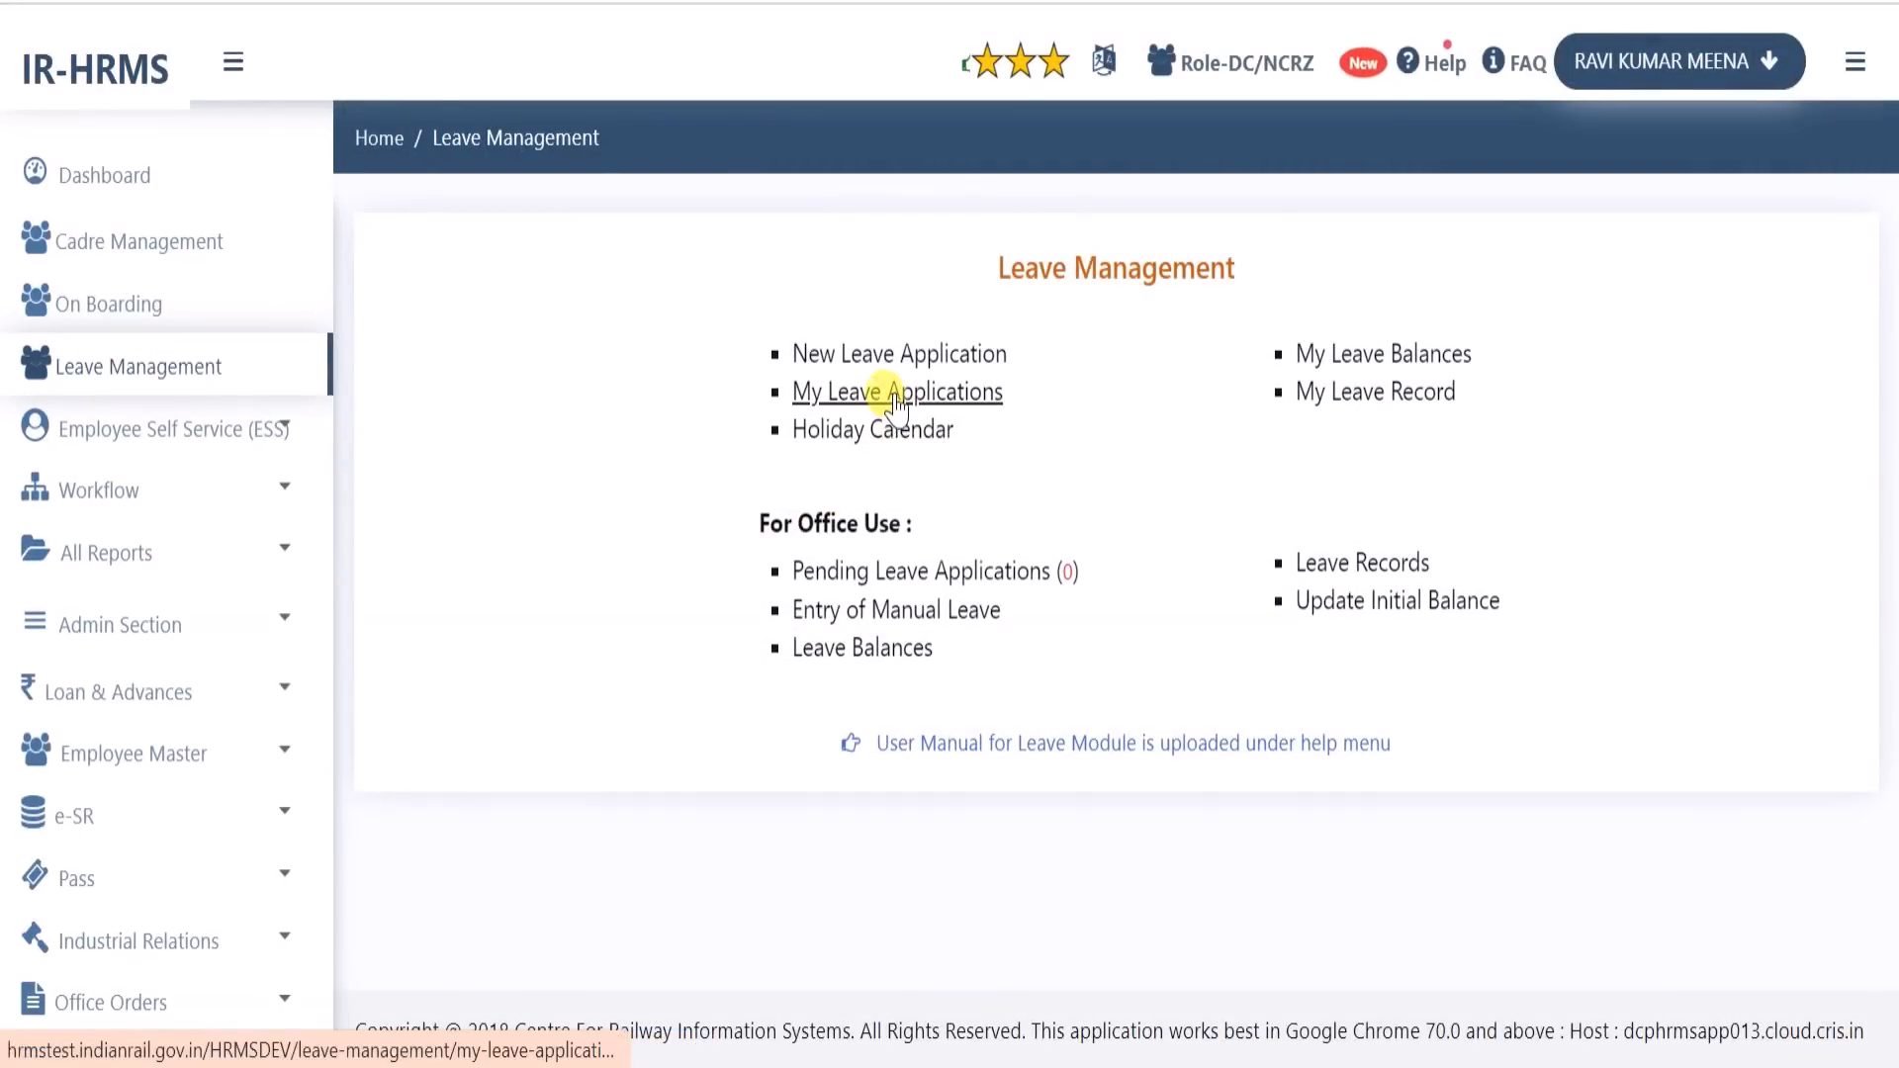
{"action": "left_click", "coordinate": [897, 393]}
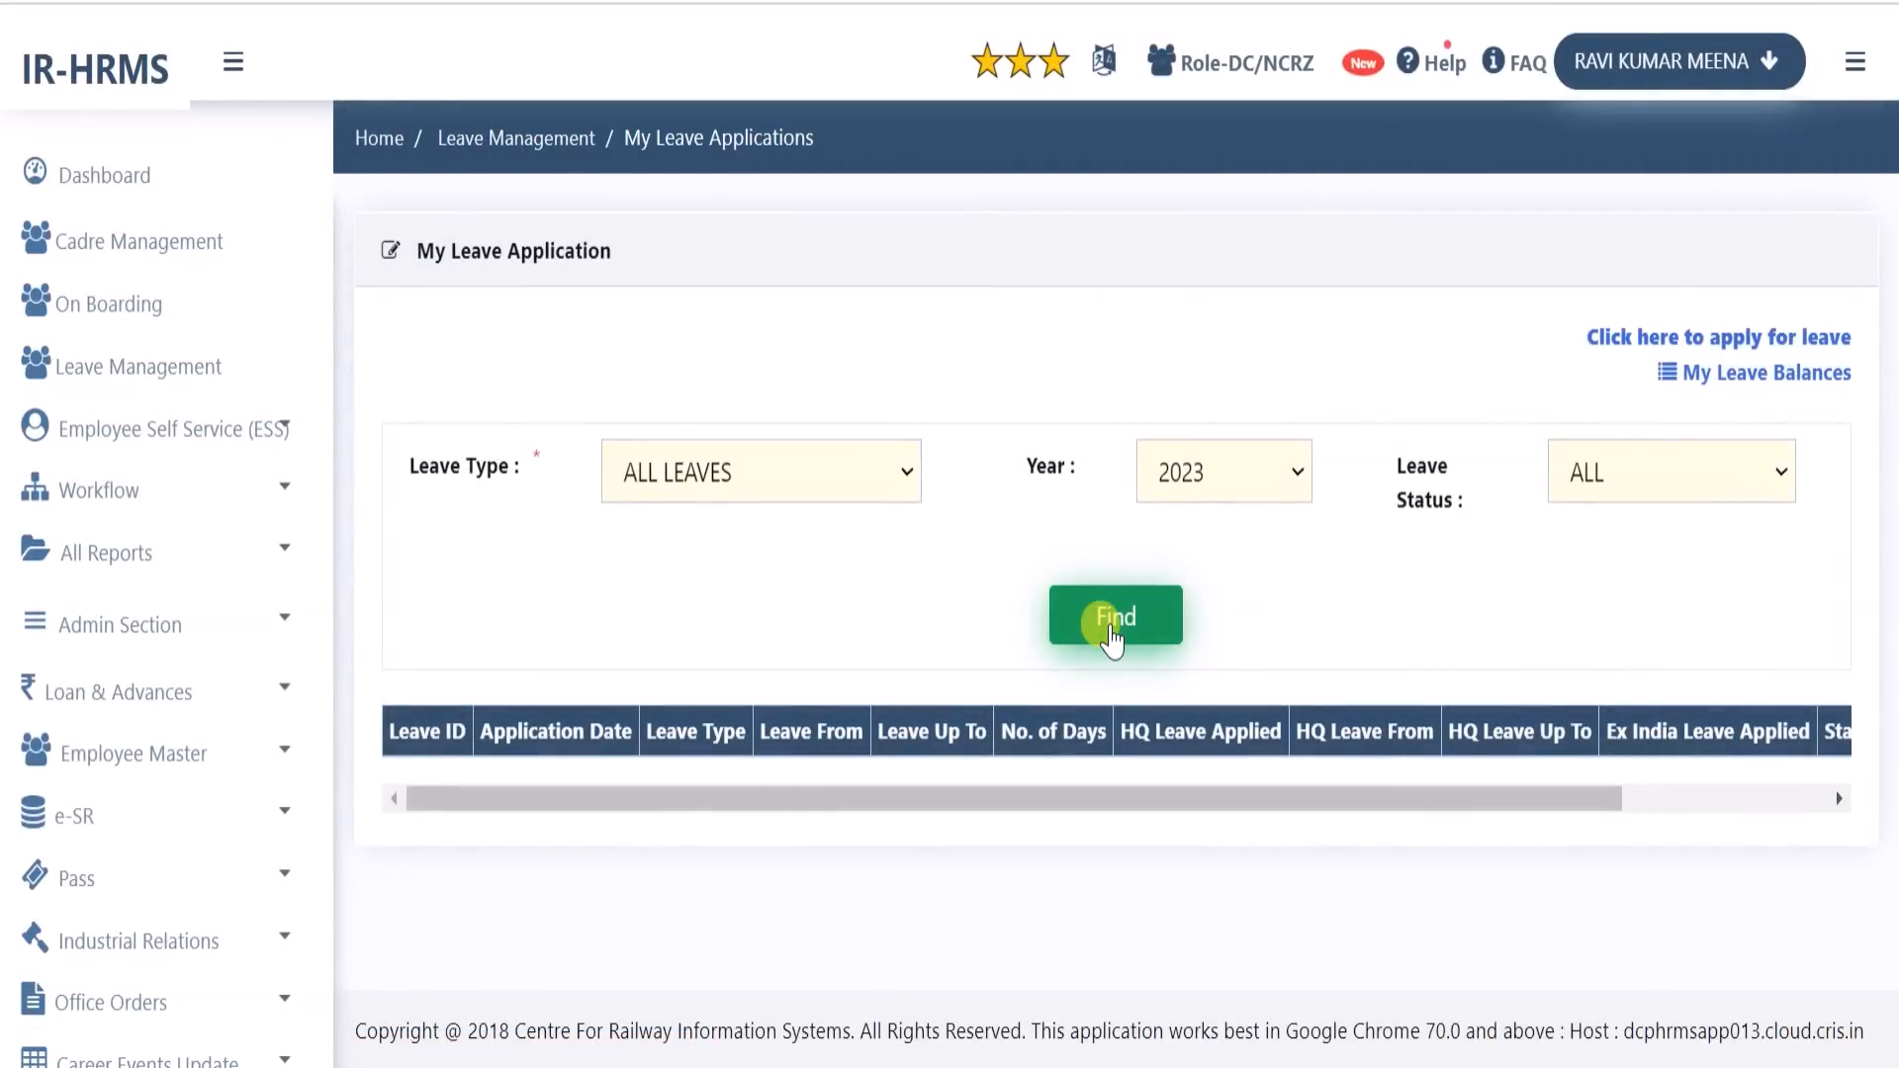
{"action": "left_click", "coordinate": [1108, 618]}
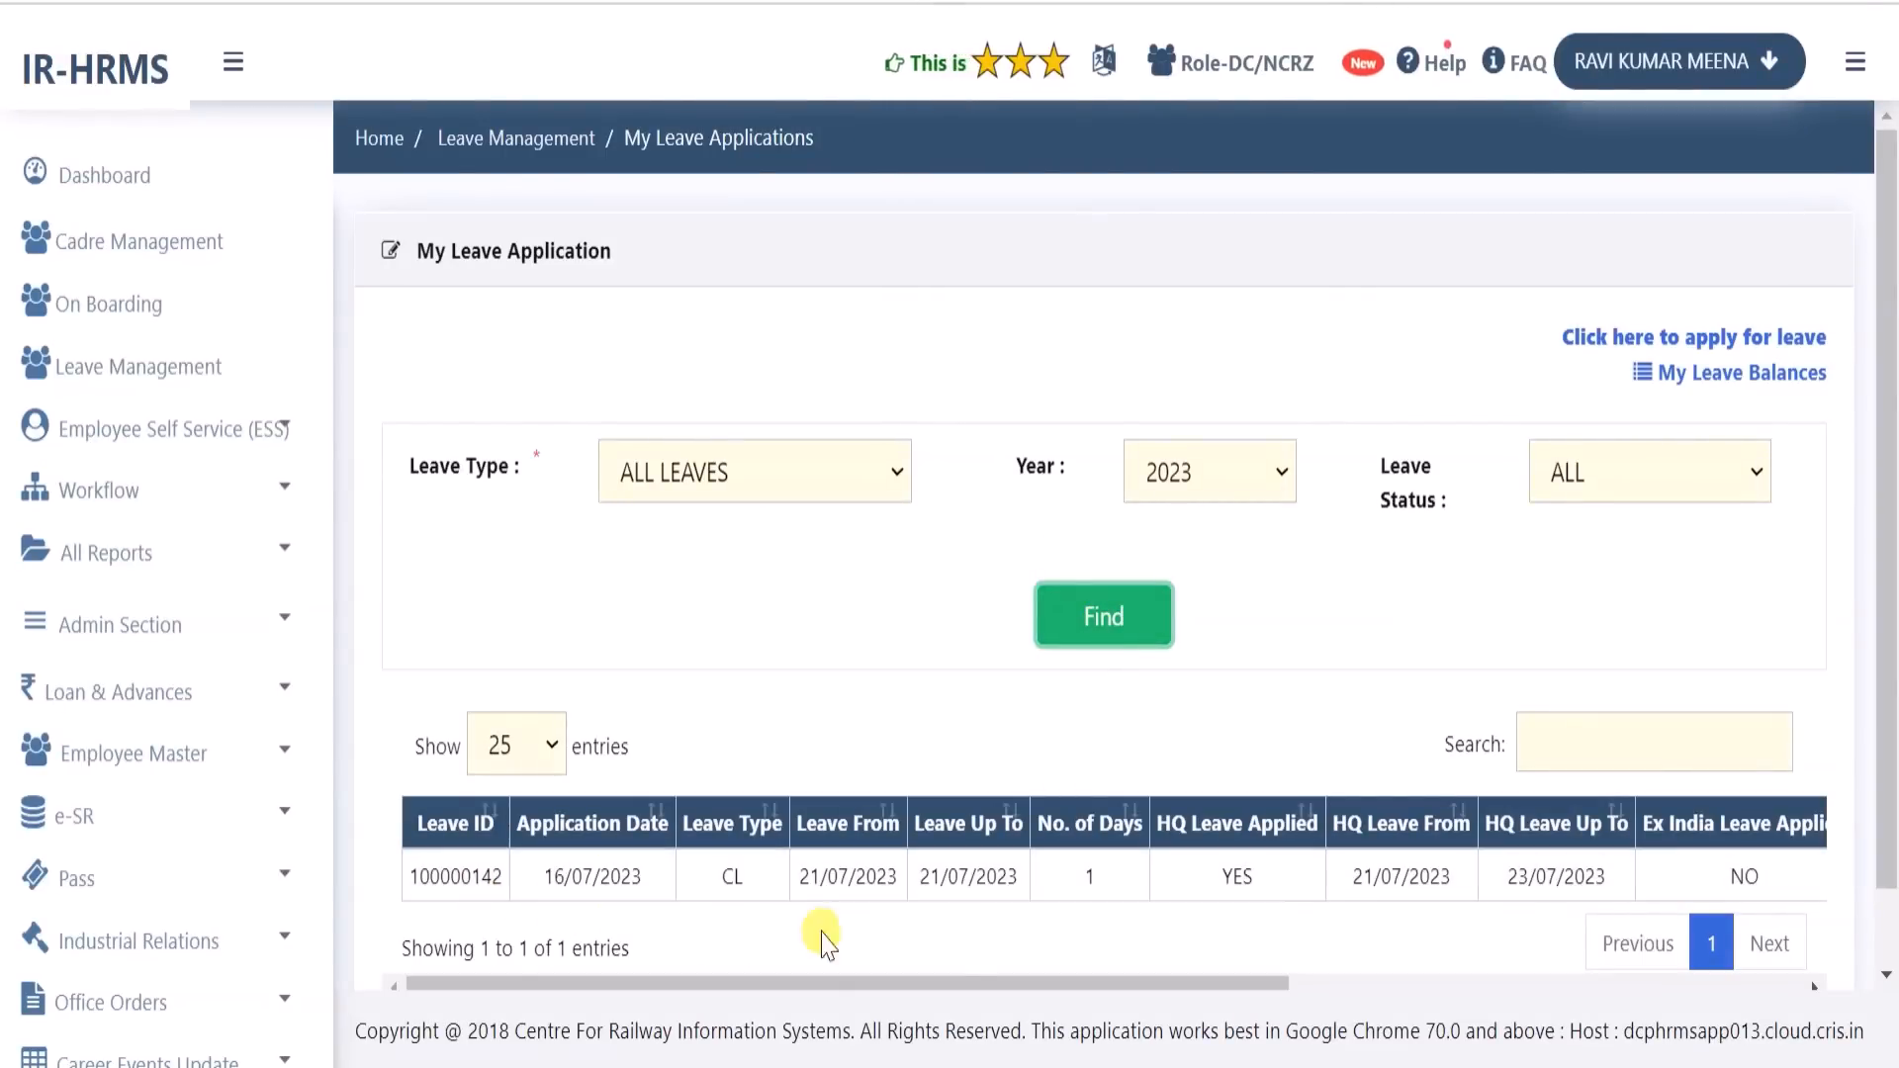
{"action": "left_click_drag", "start_coordinate": [976, 989], "coordinate": [1527, 999]}
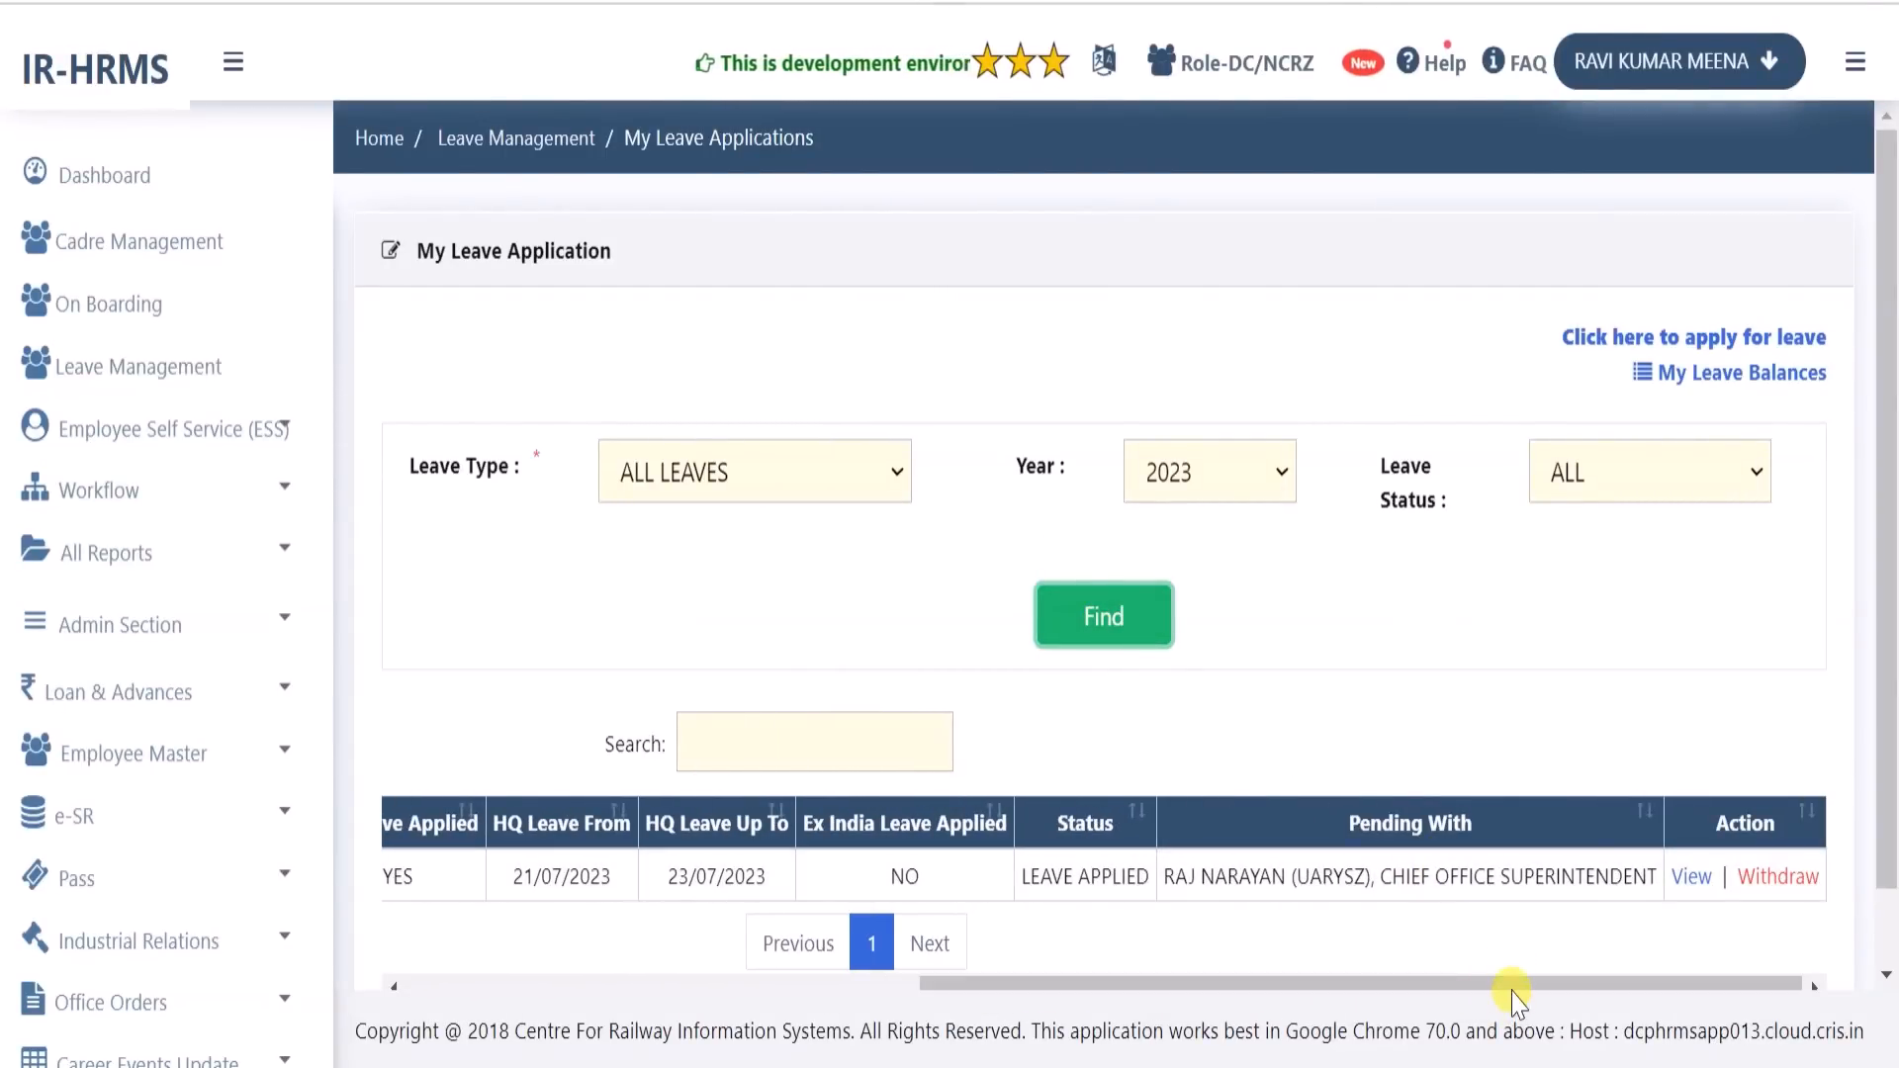
{"action": "left_click_drag", "start_coordinate": [1512, 992], "coordinate": [1617, 973]}
{"action": "left_click", "coordinate": [1693, 799]}
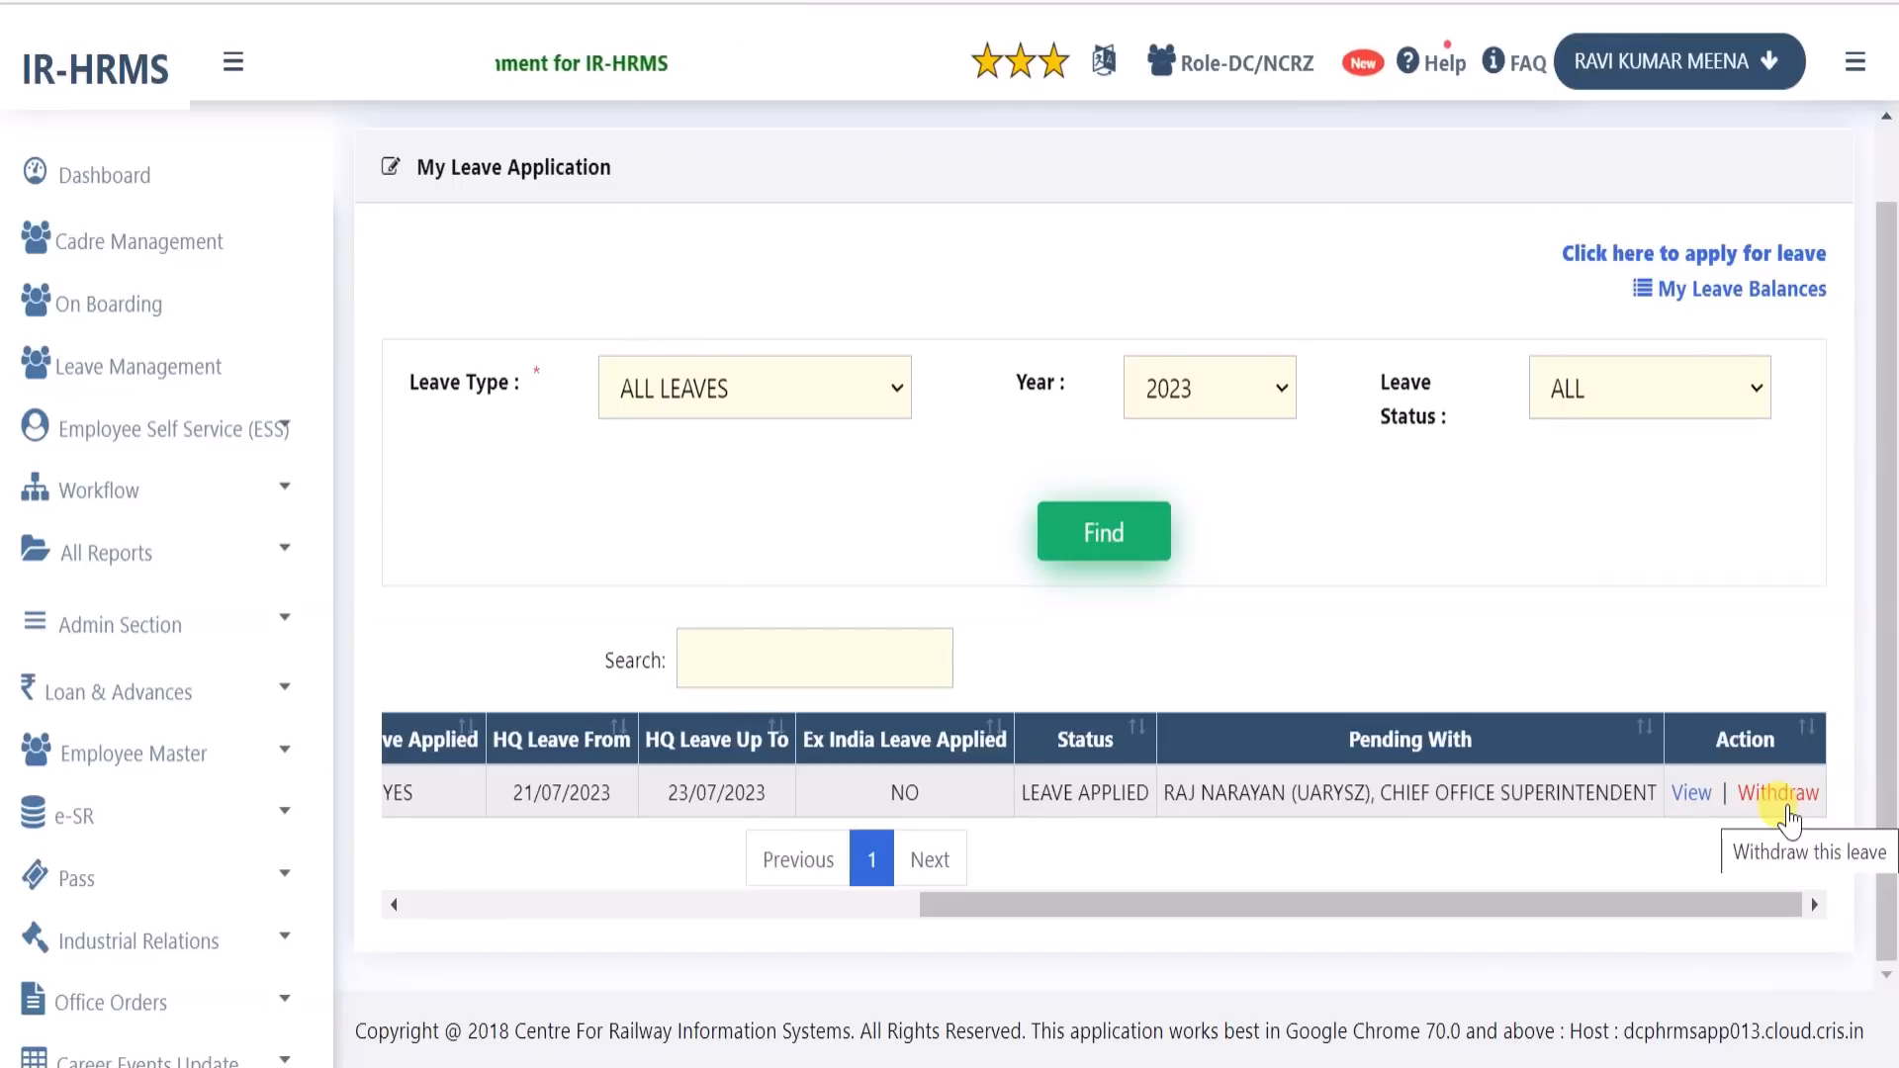
Request withdrawal of the submitted casual leave application and decline the confirmation
{"action": "left_click", "coordinate": [1780, 793]}
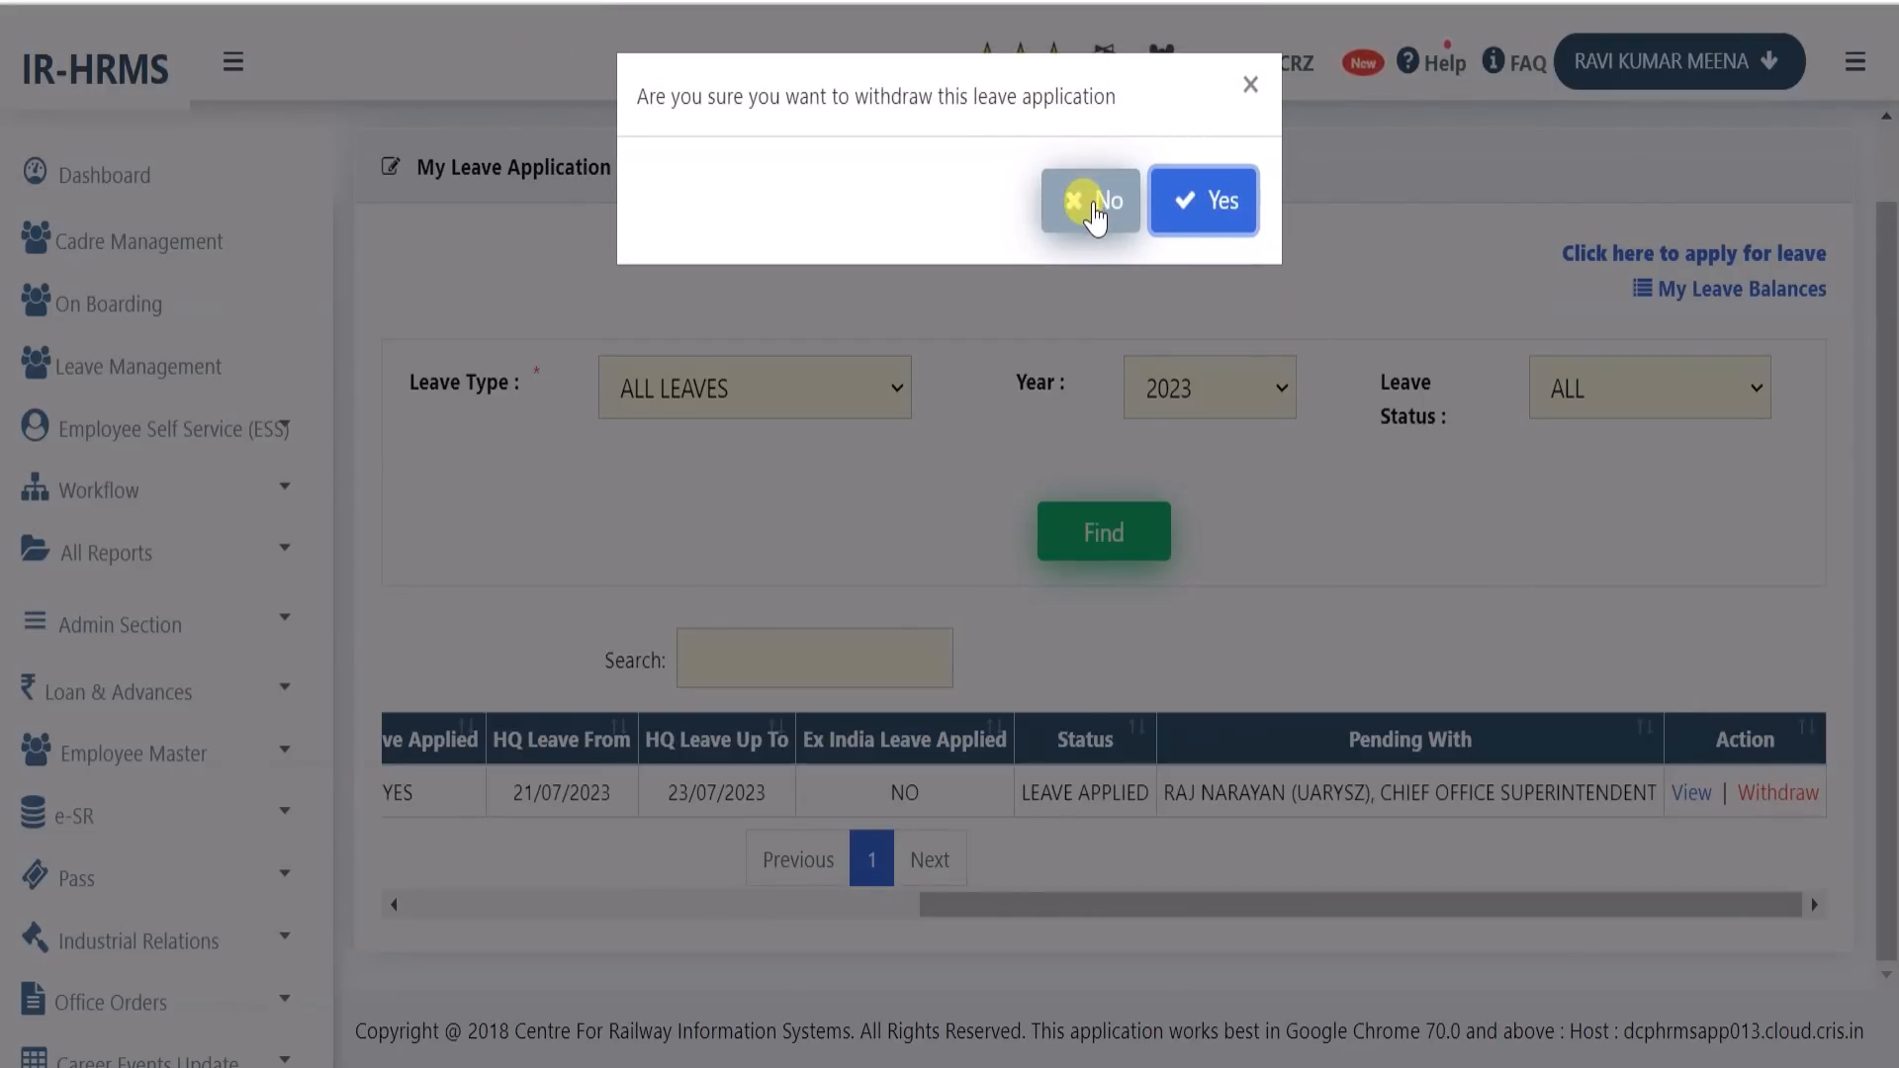
{"action": "left_click", "coordinate": [1093, 207]}
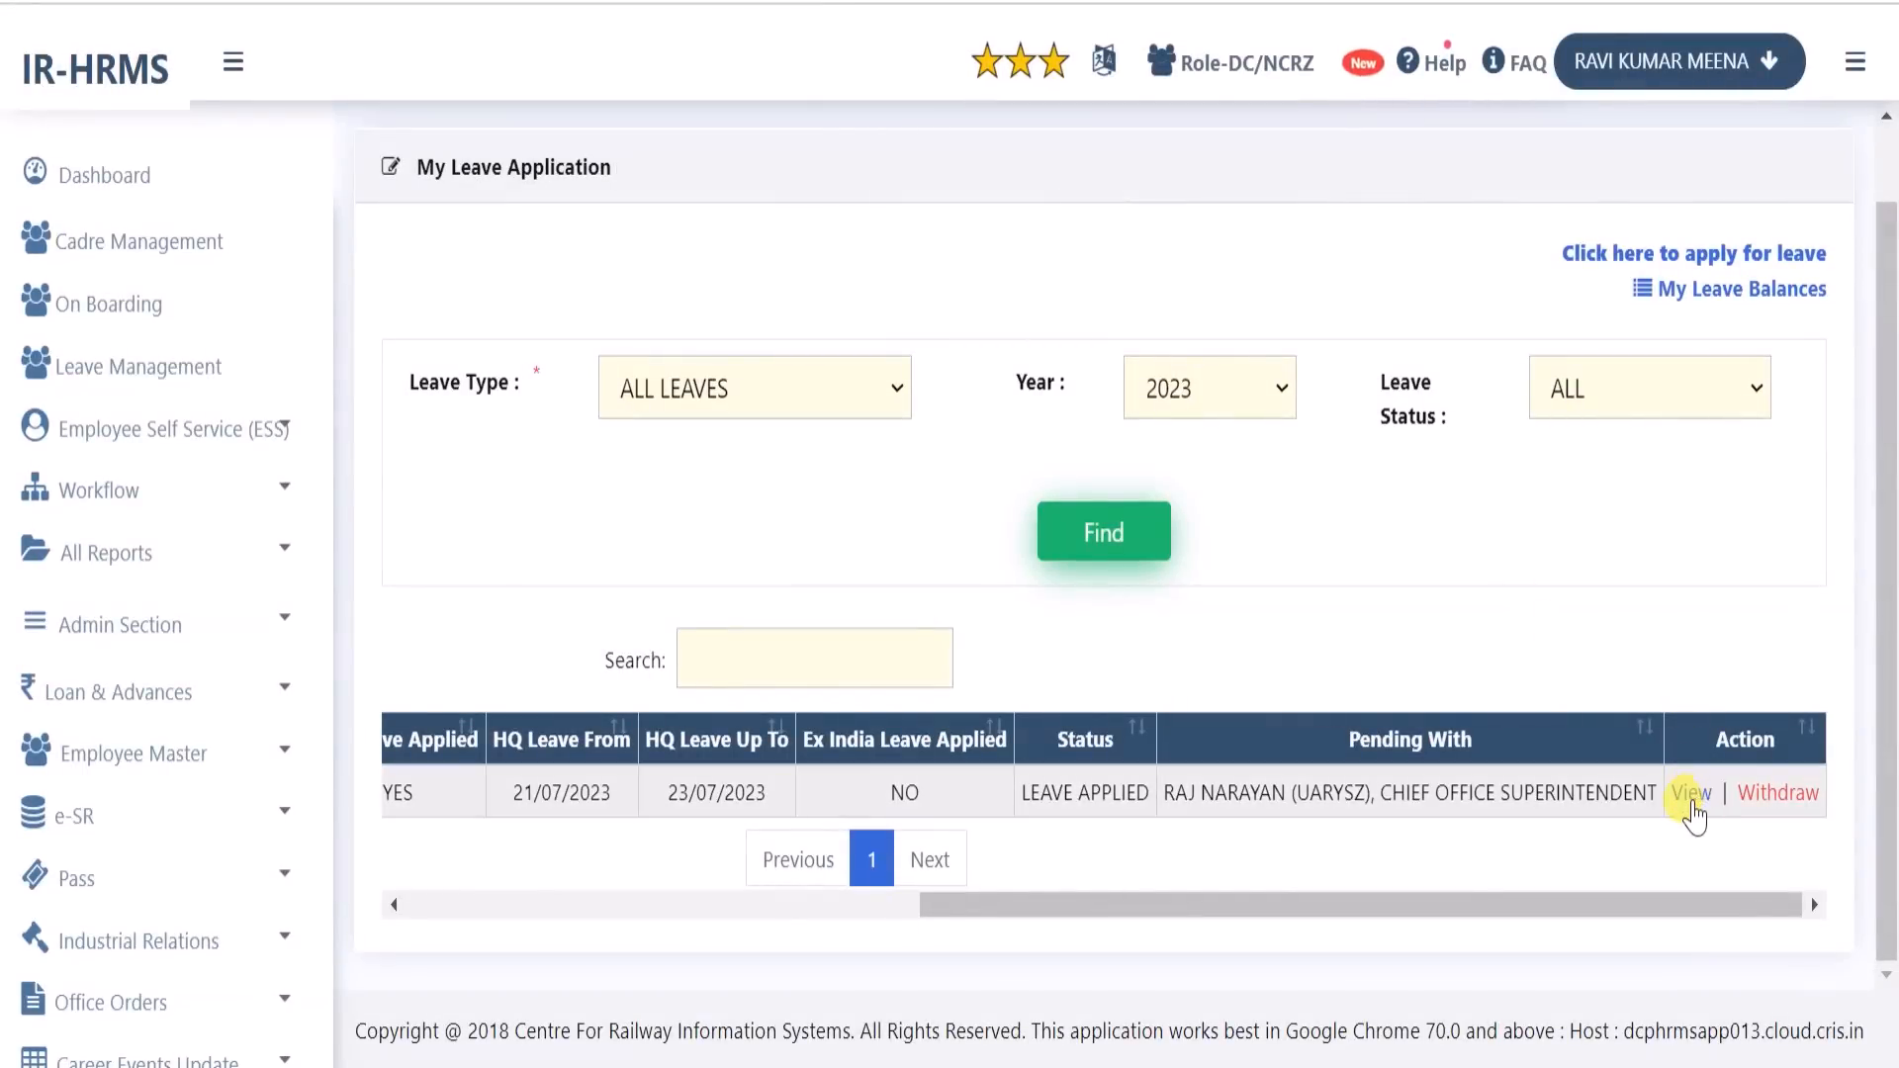
View the full details of the submitted casual leave application and close them
{"action": "left_click", "coordinate": [1690, 793]}
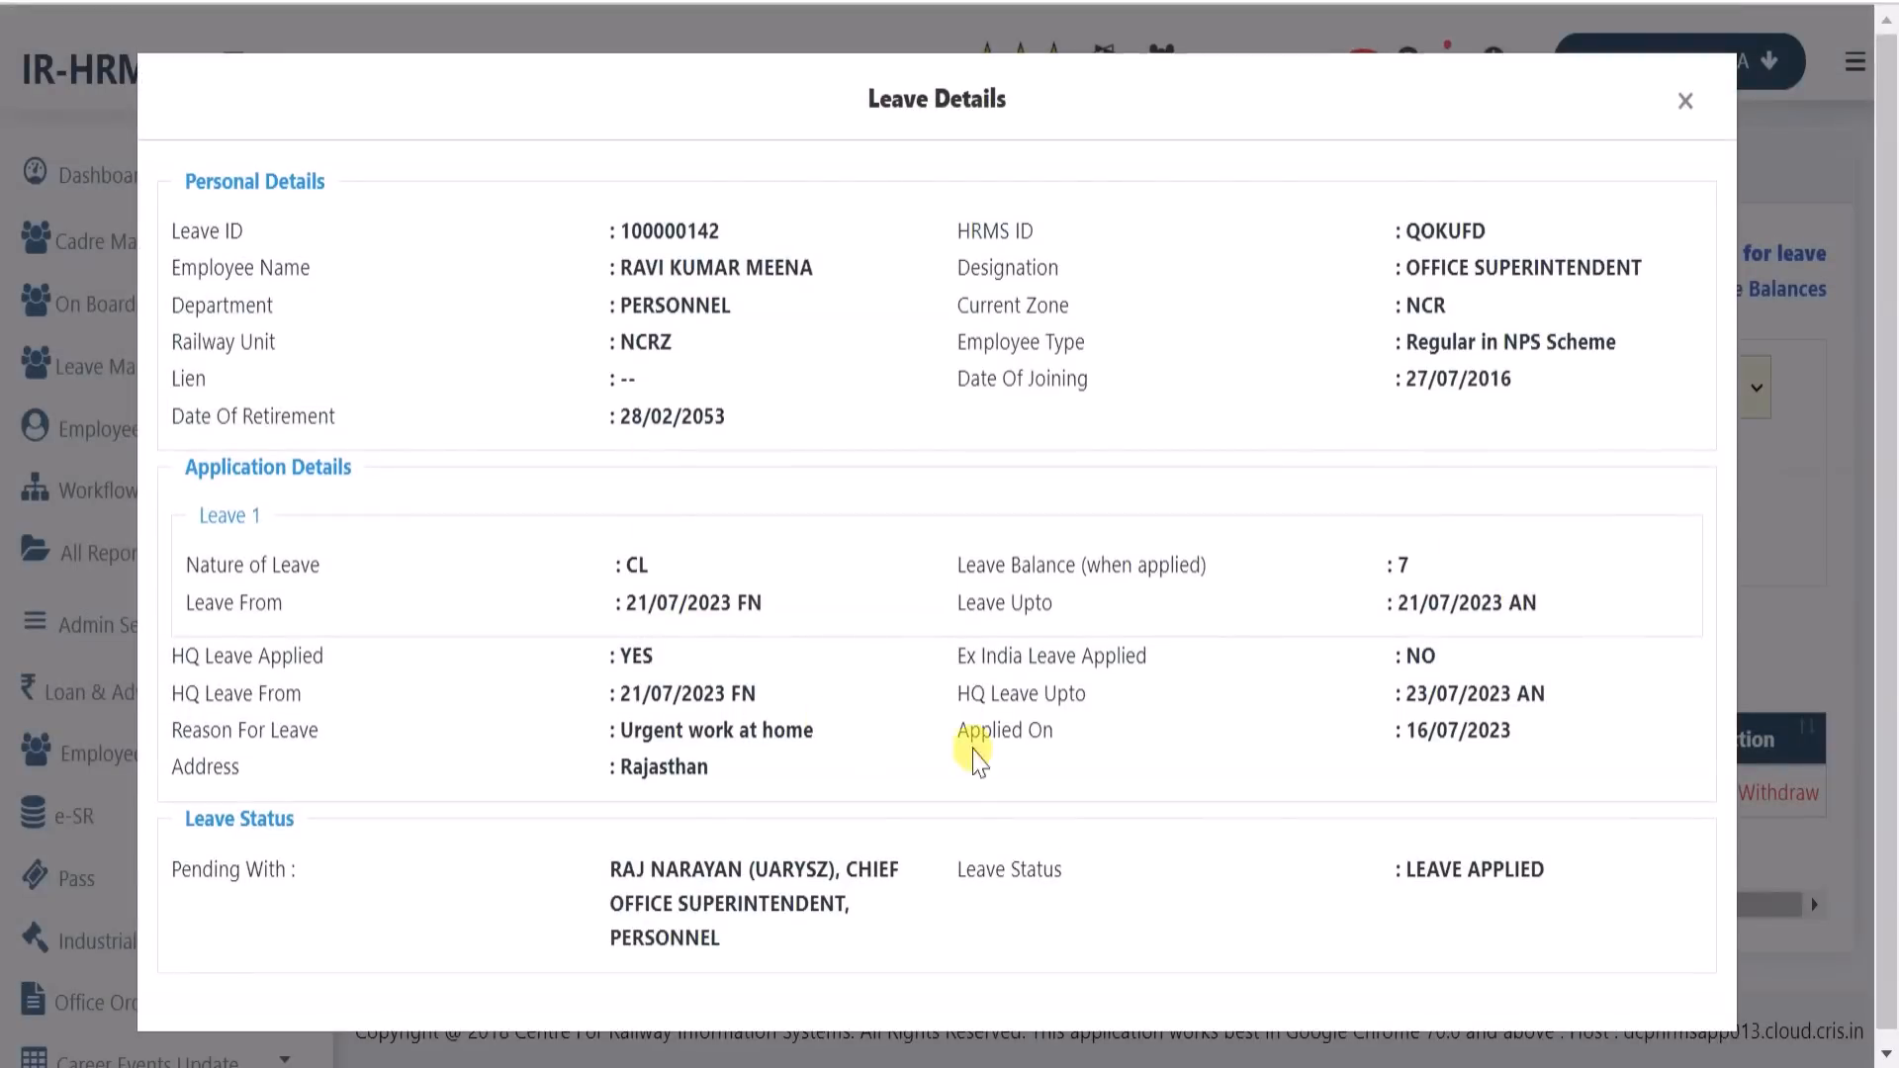
{"action": "left_click", "coordinate": [1686, 101]}
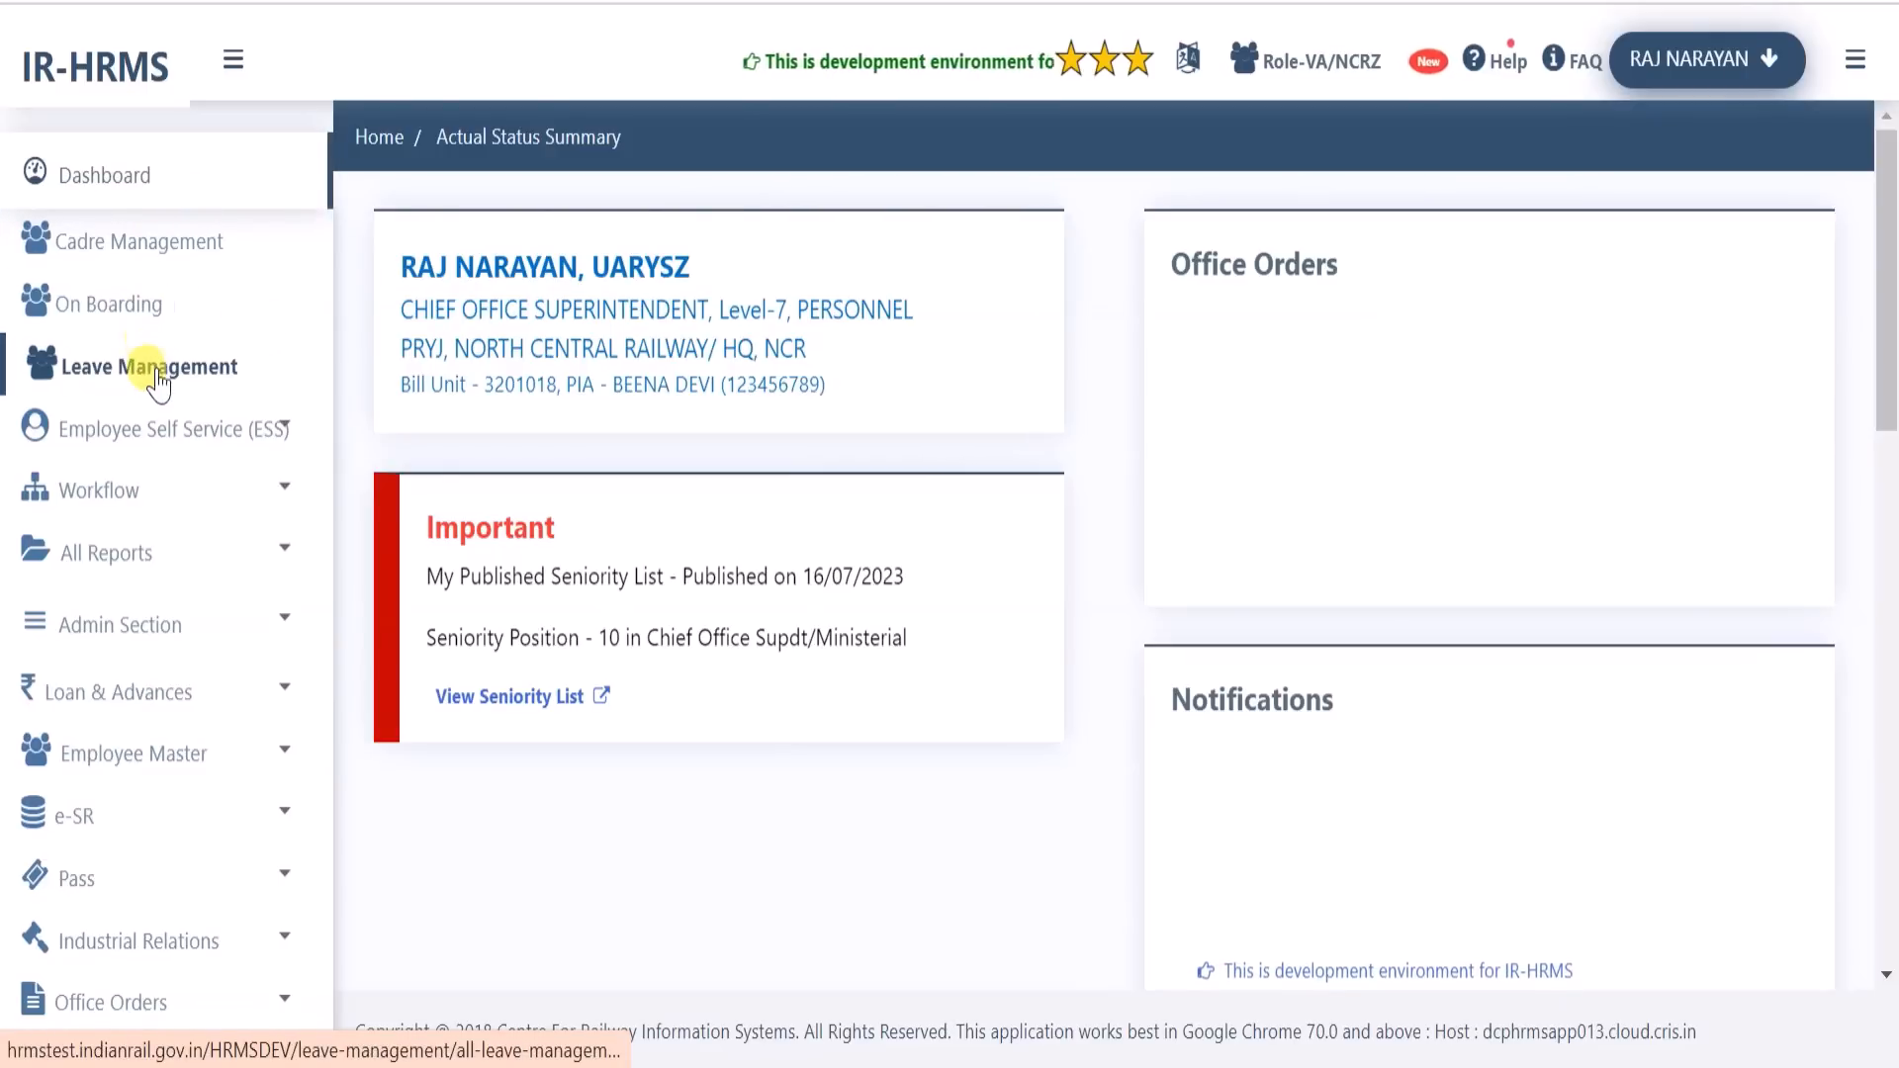
From the forwarding authority's account, list the pending leave applications for office use and open the employee's casual leave application for processing
{"action": "left_click", "coordinate": [158, 375]}
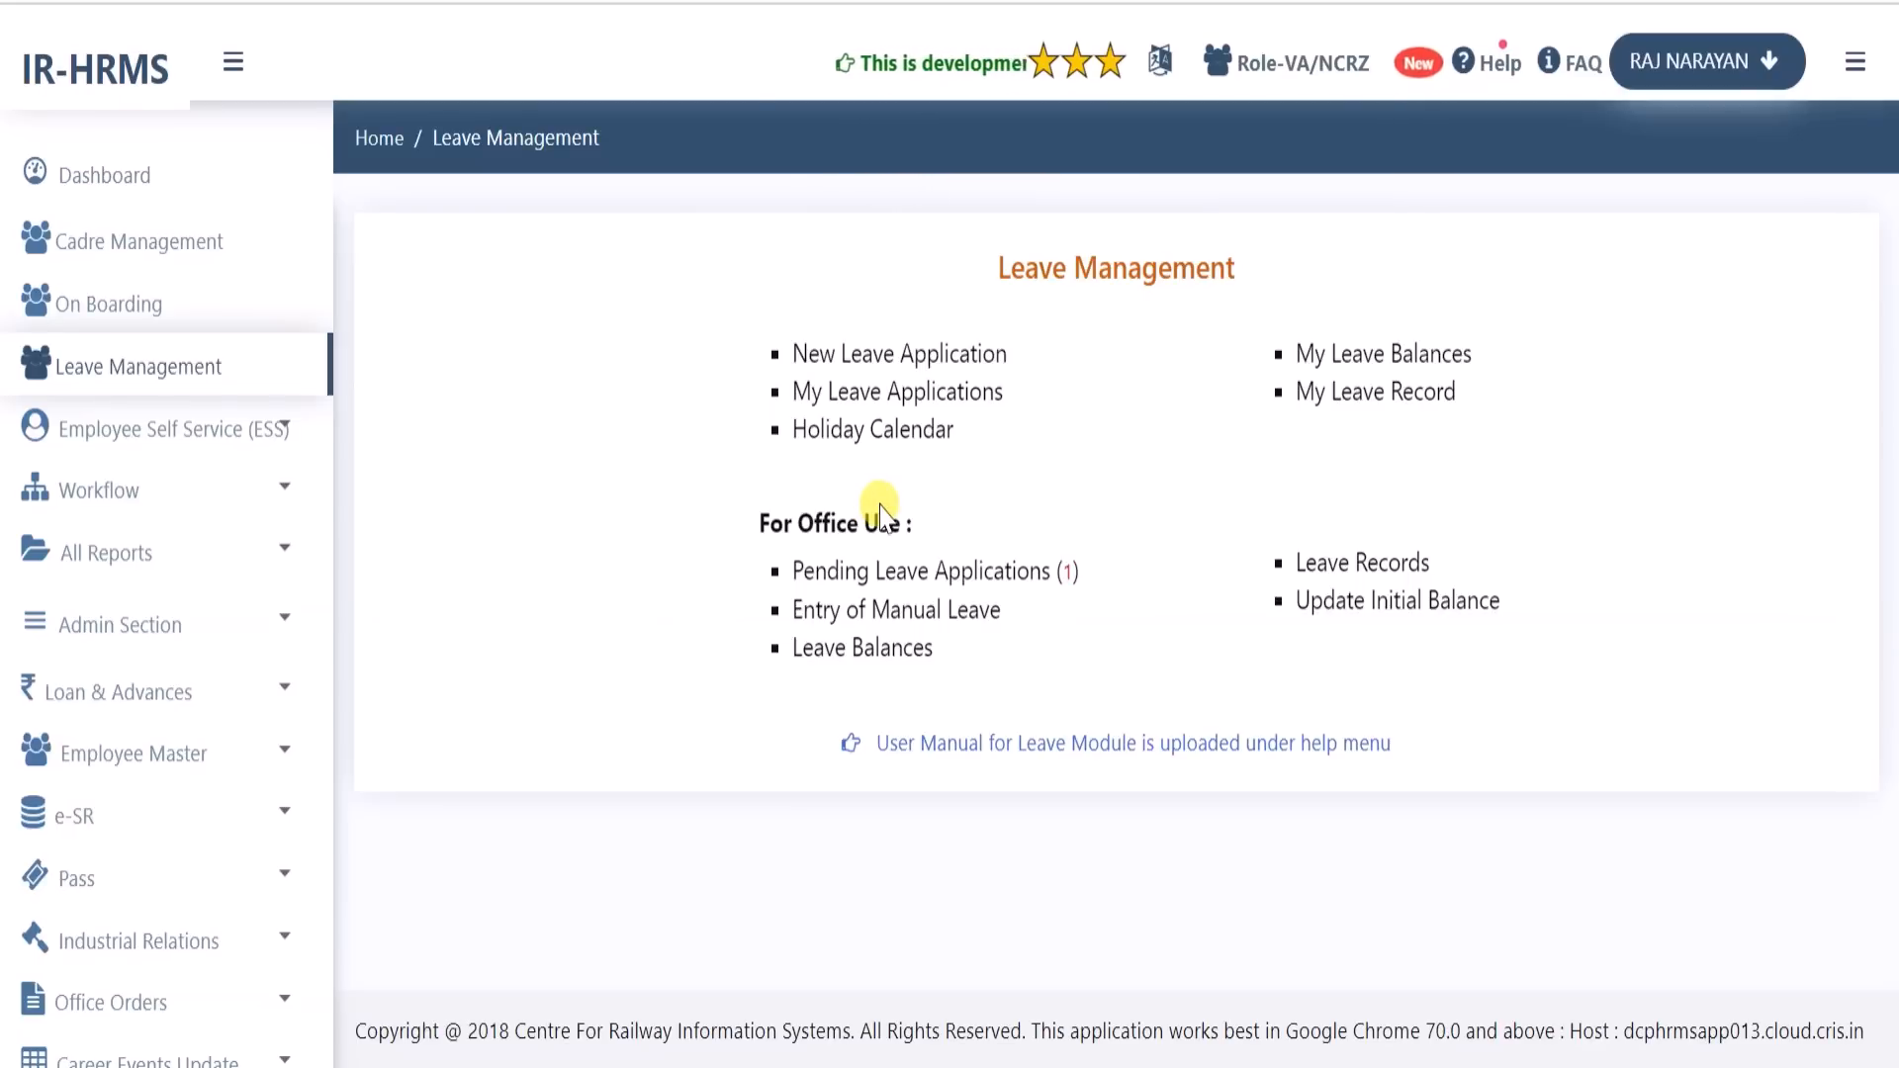
{"action": "left_click_drag", "start_coordinate": [761, 516], "coordinate": [915, 534]}
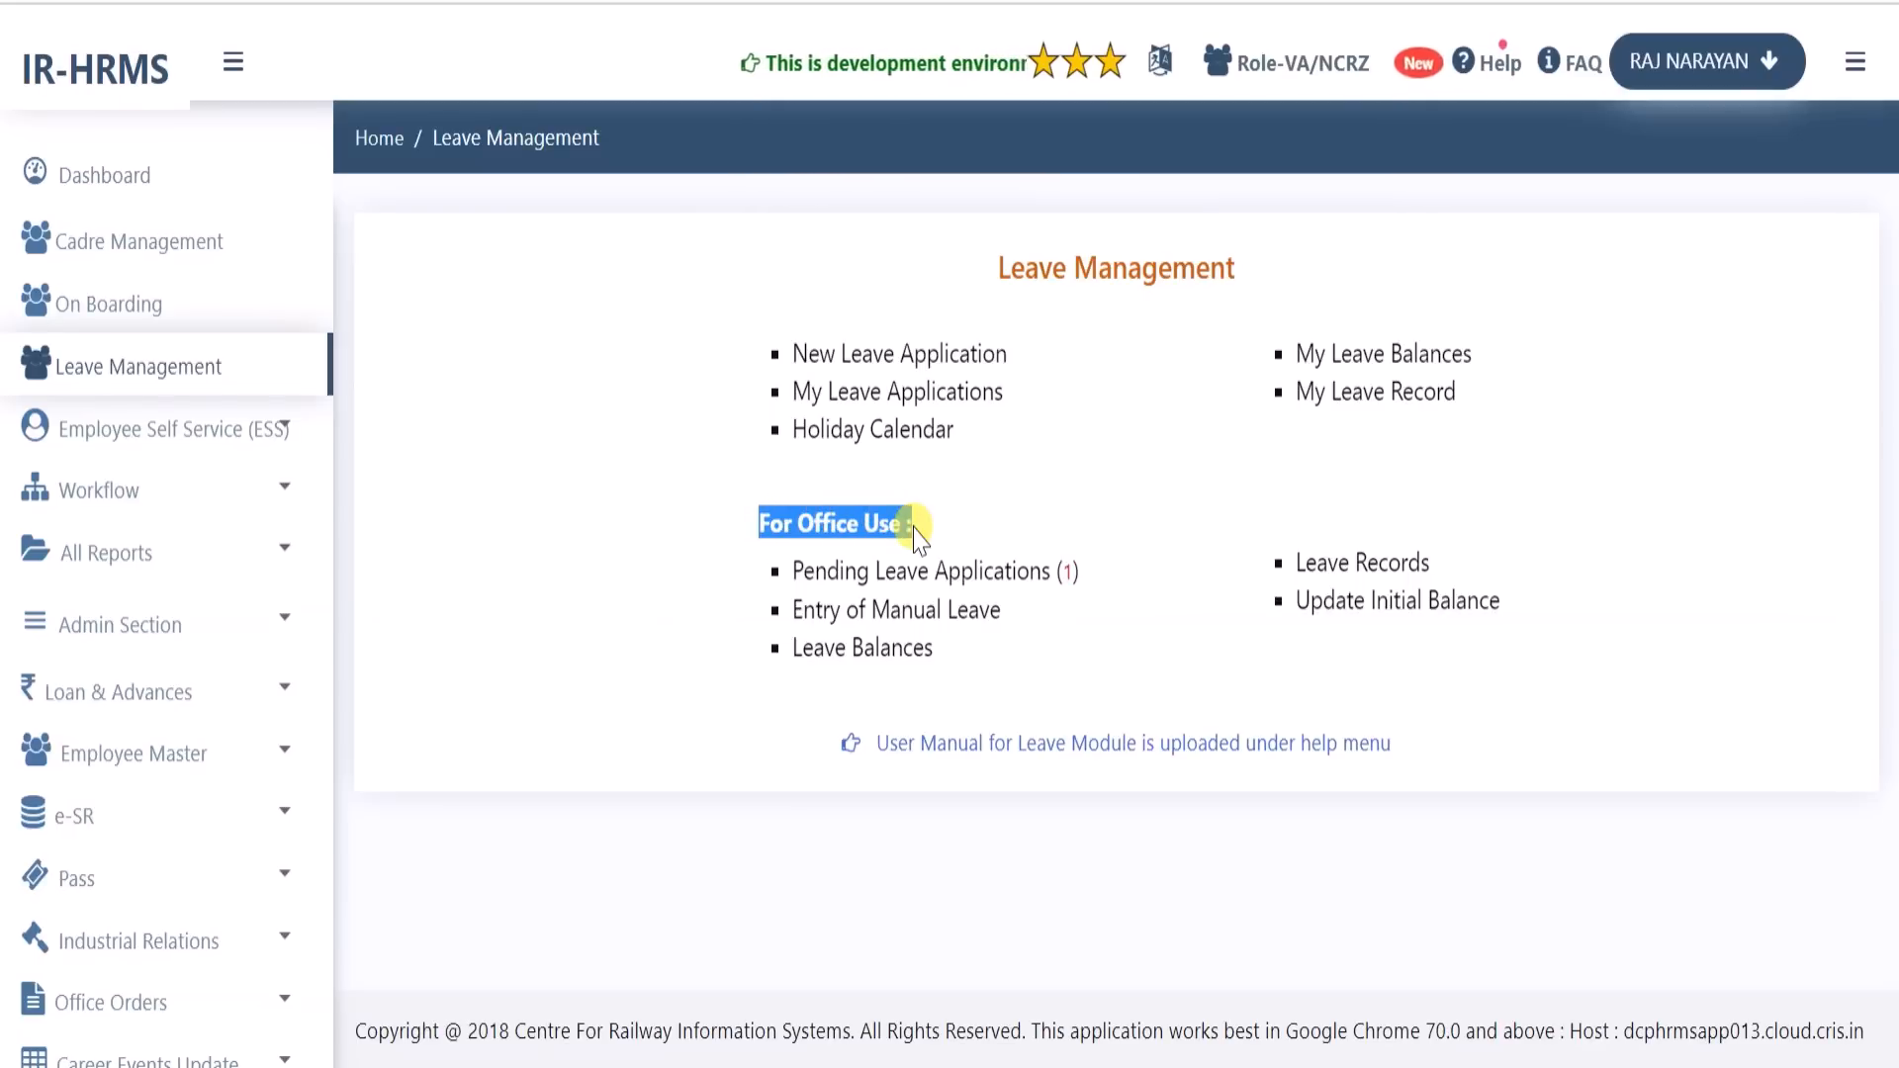
{"action": "left_click", "coordinate": [721, 562]}
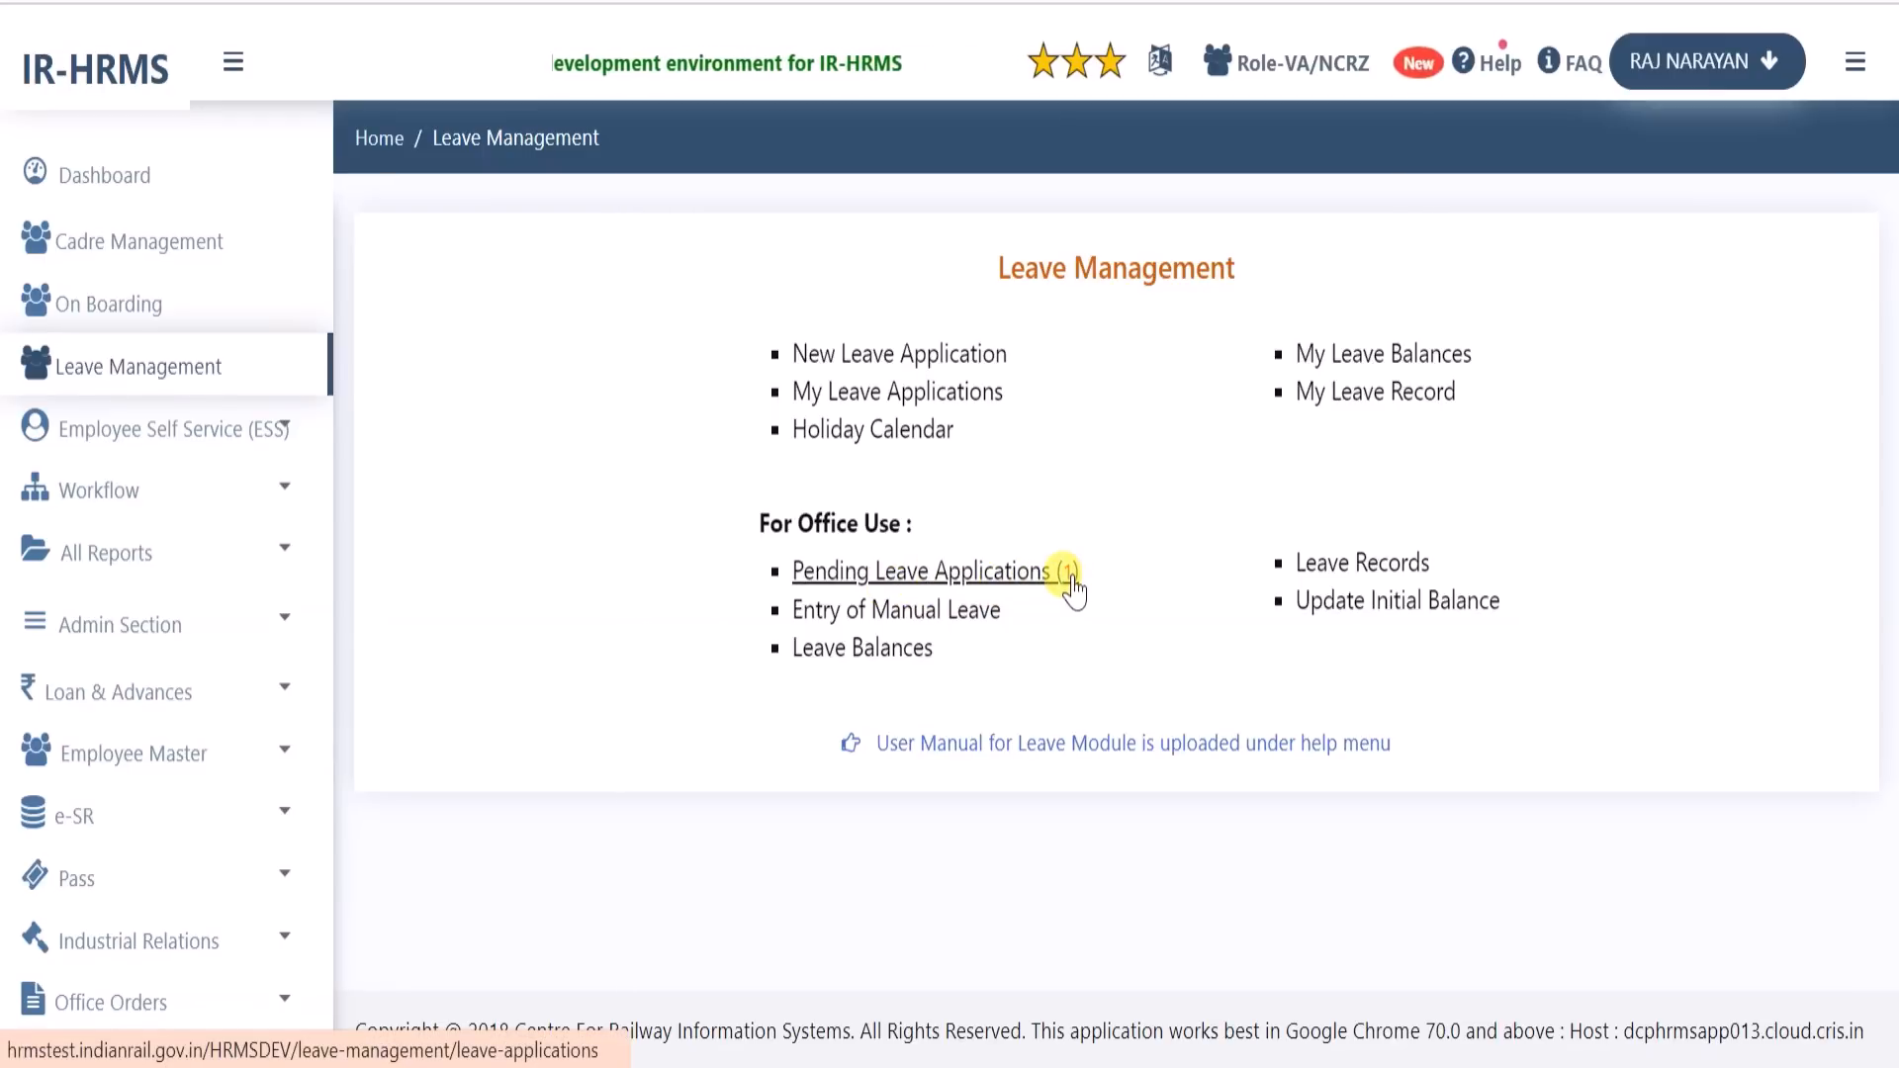
{"action": "key", "text": "ctrl+2"}
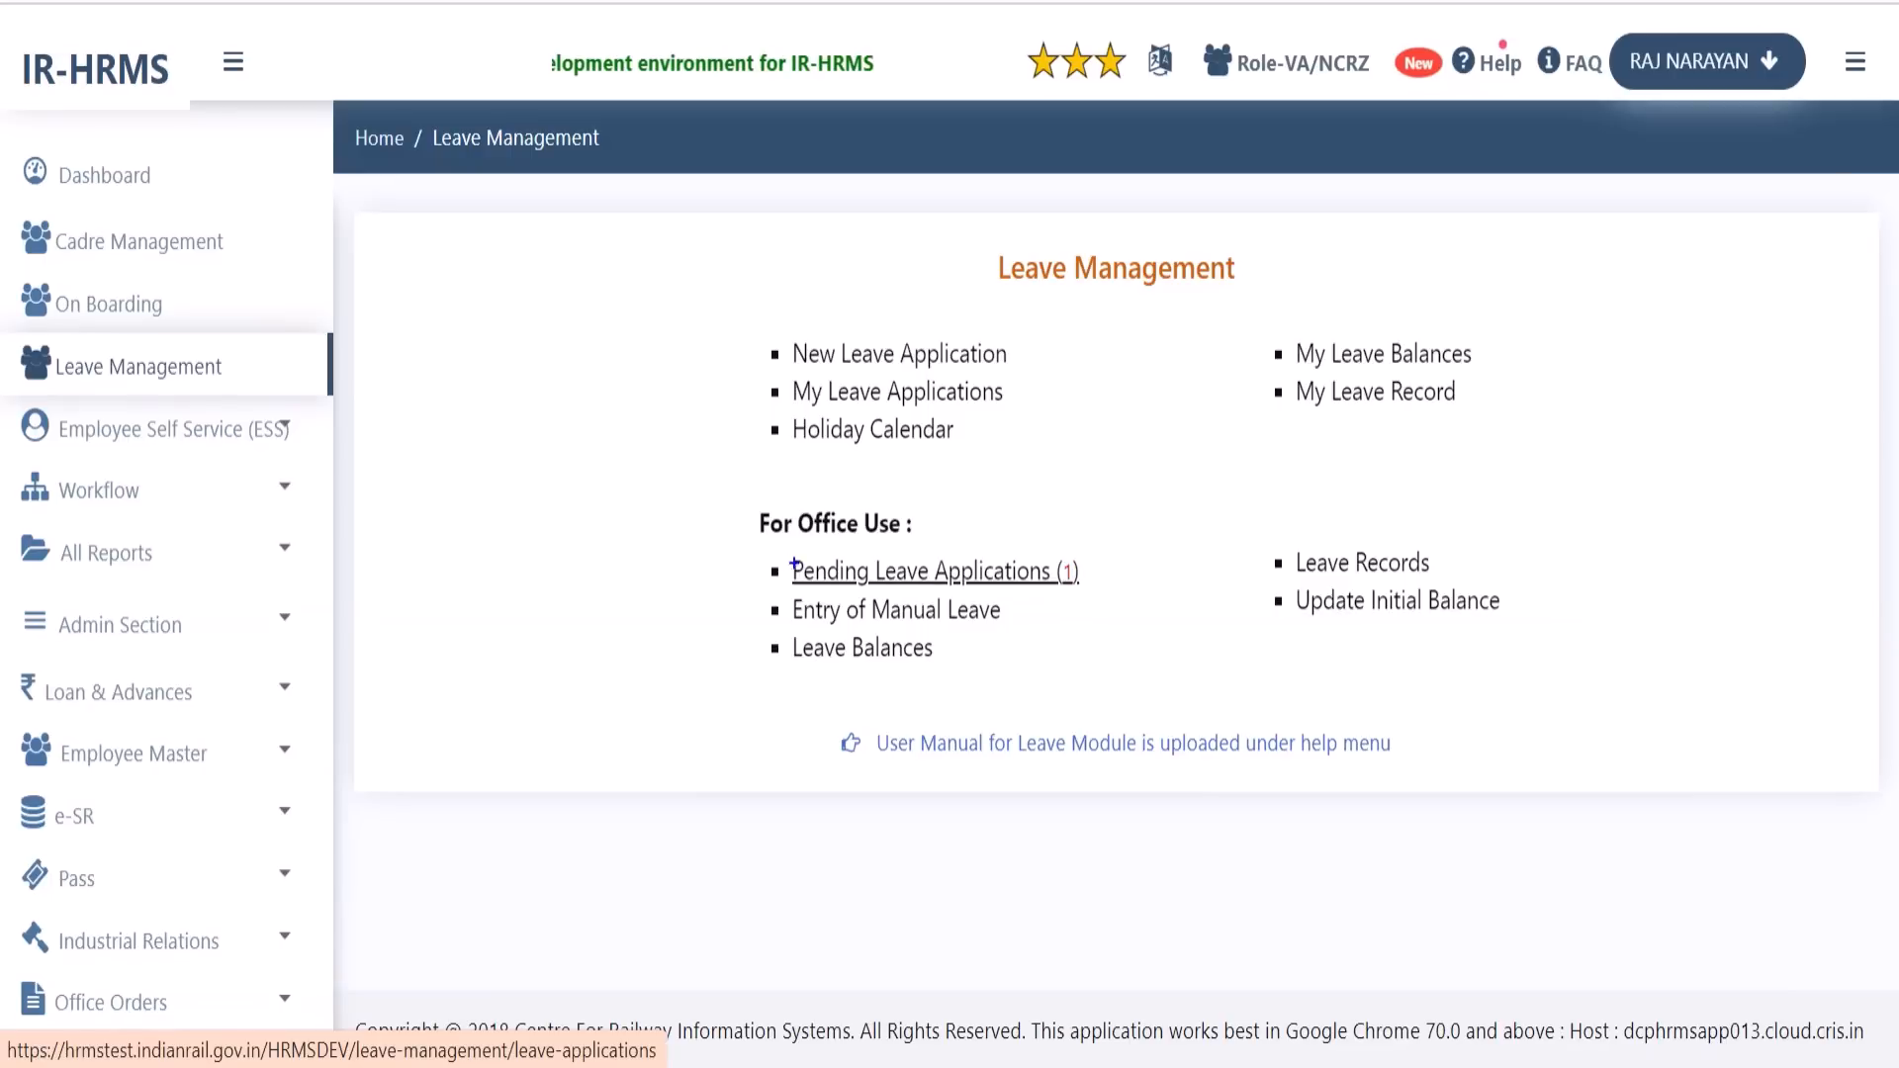
{"action": "left_click_drag", "start_coordinate": [811, 598], "coordinate": [1118, 591]}
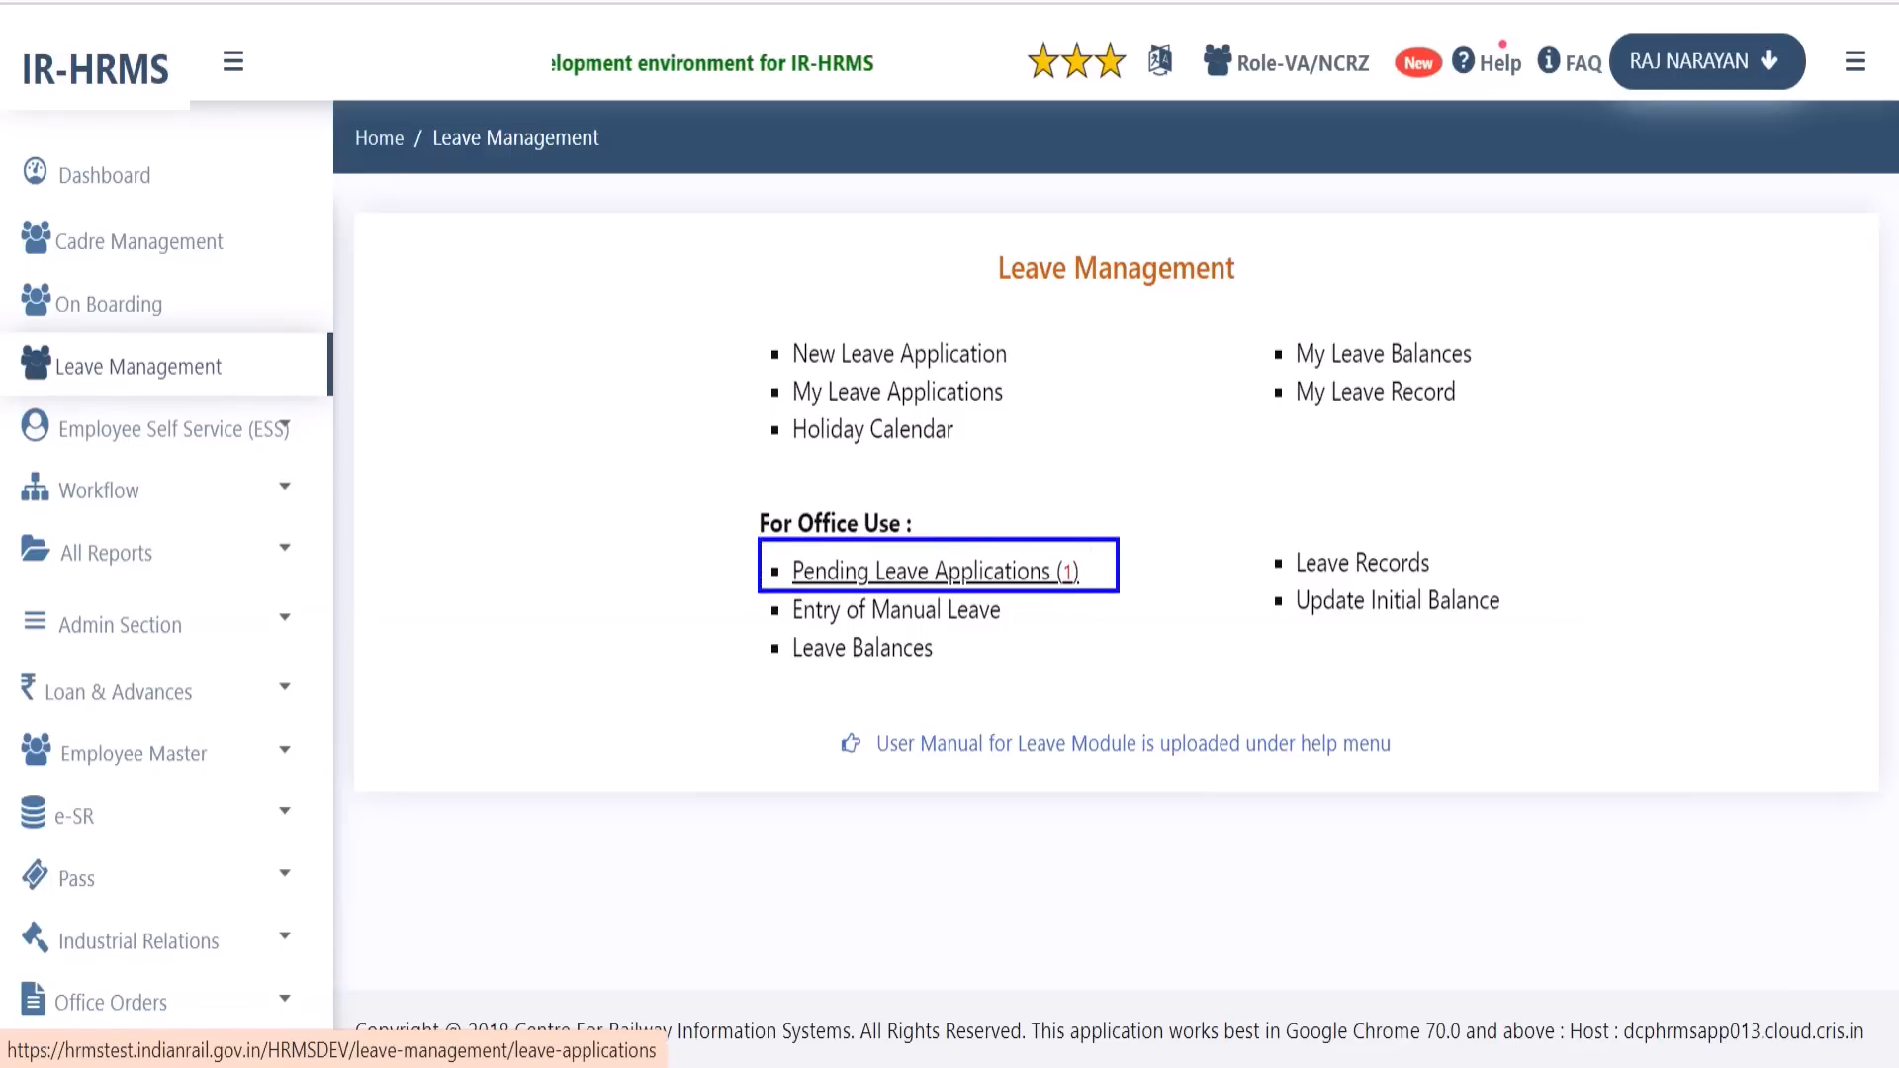
{"action": "key", "text": "Escape"}
{"action": "left_click", "coordinate": [1021, 579]}
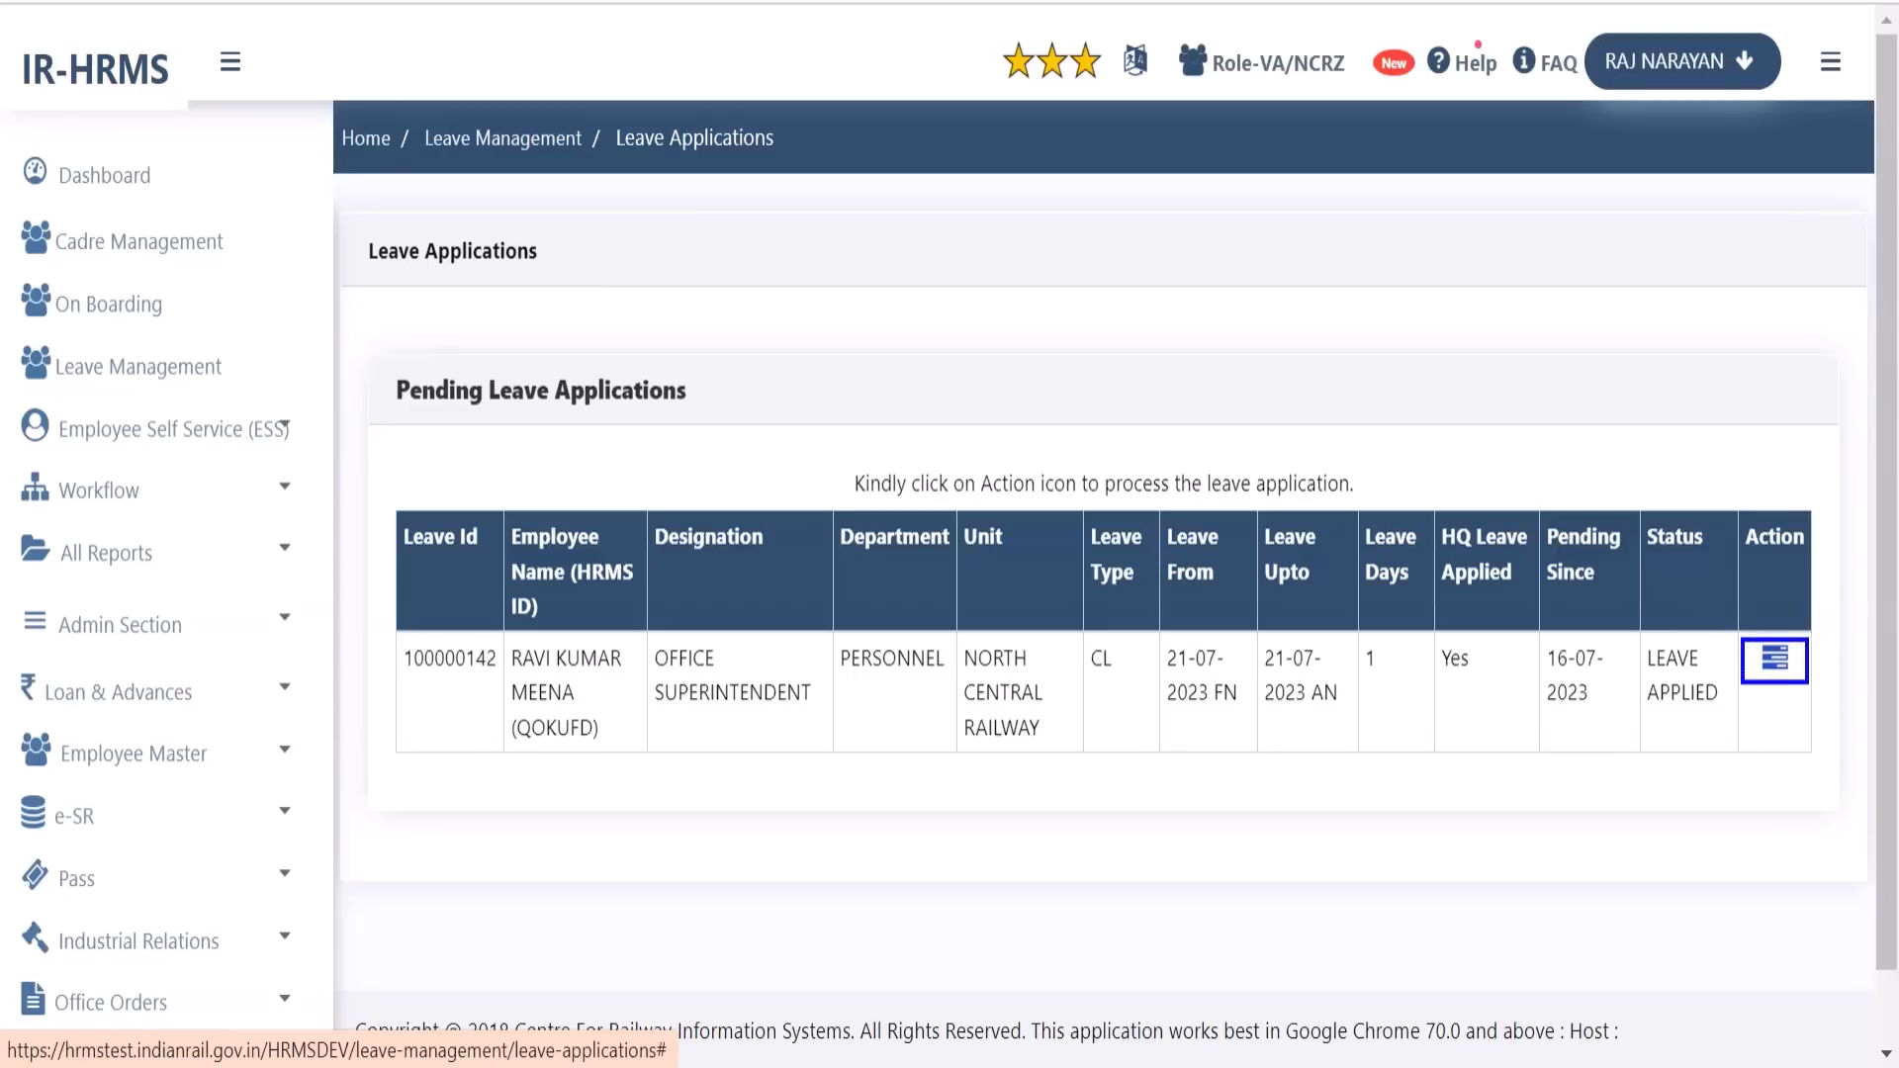
{"action": "left_click", "coordinate": [1776, 660]}
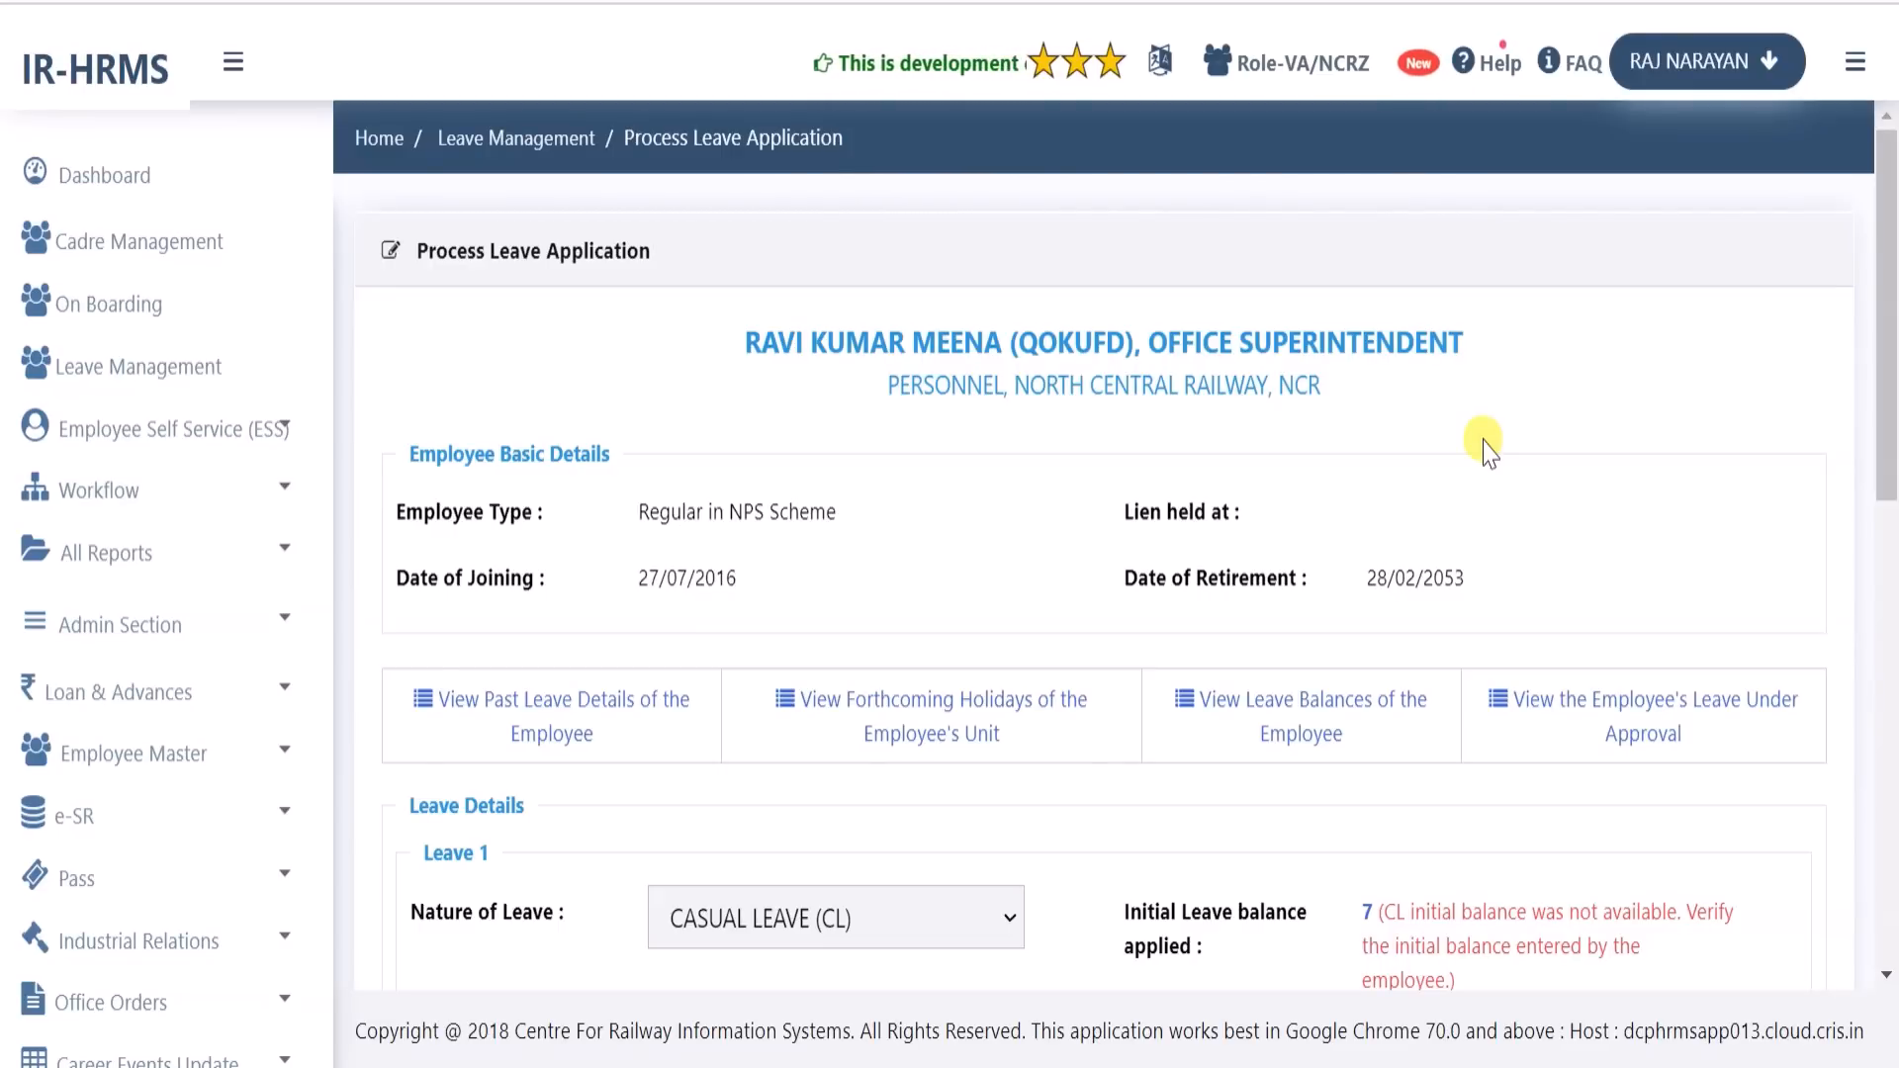
Review the employee's past leave details, leave balances and leave under approval, closing each list
{"action": "scroll", "coordinate": [1488, 450], "scroll_direction": "down", "scroll_amount": 2}
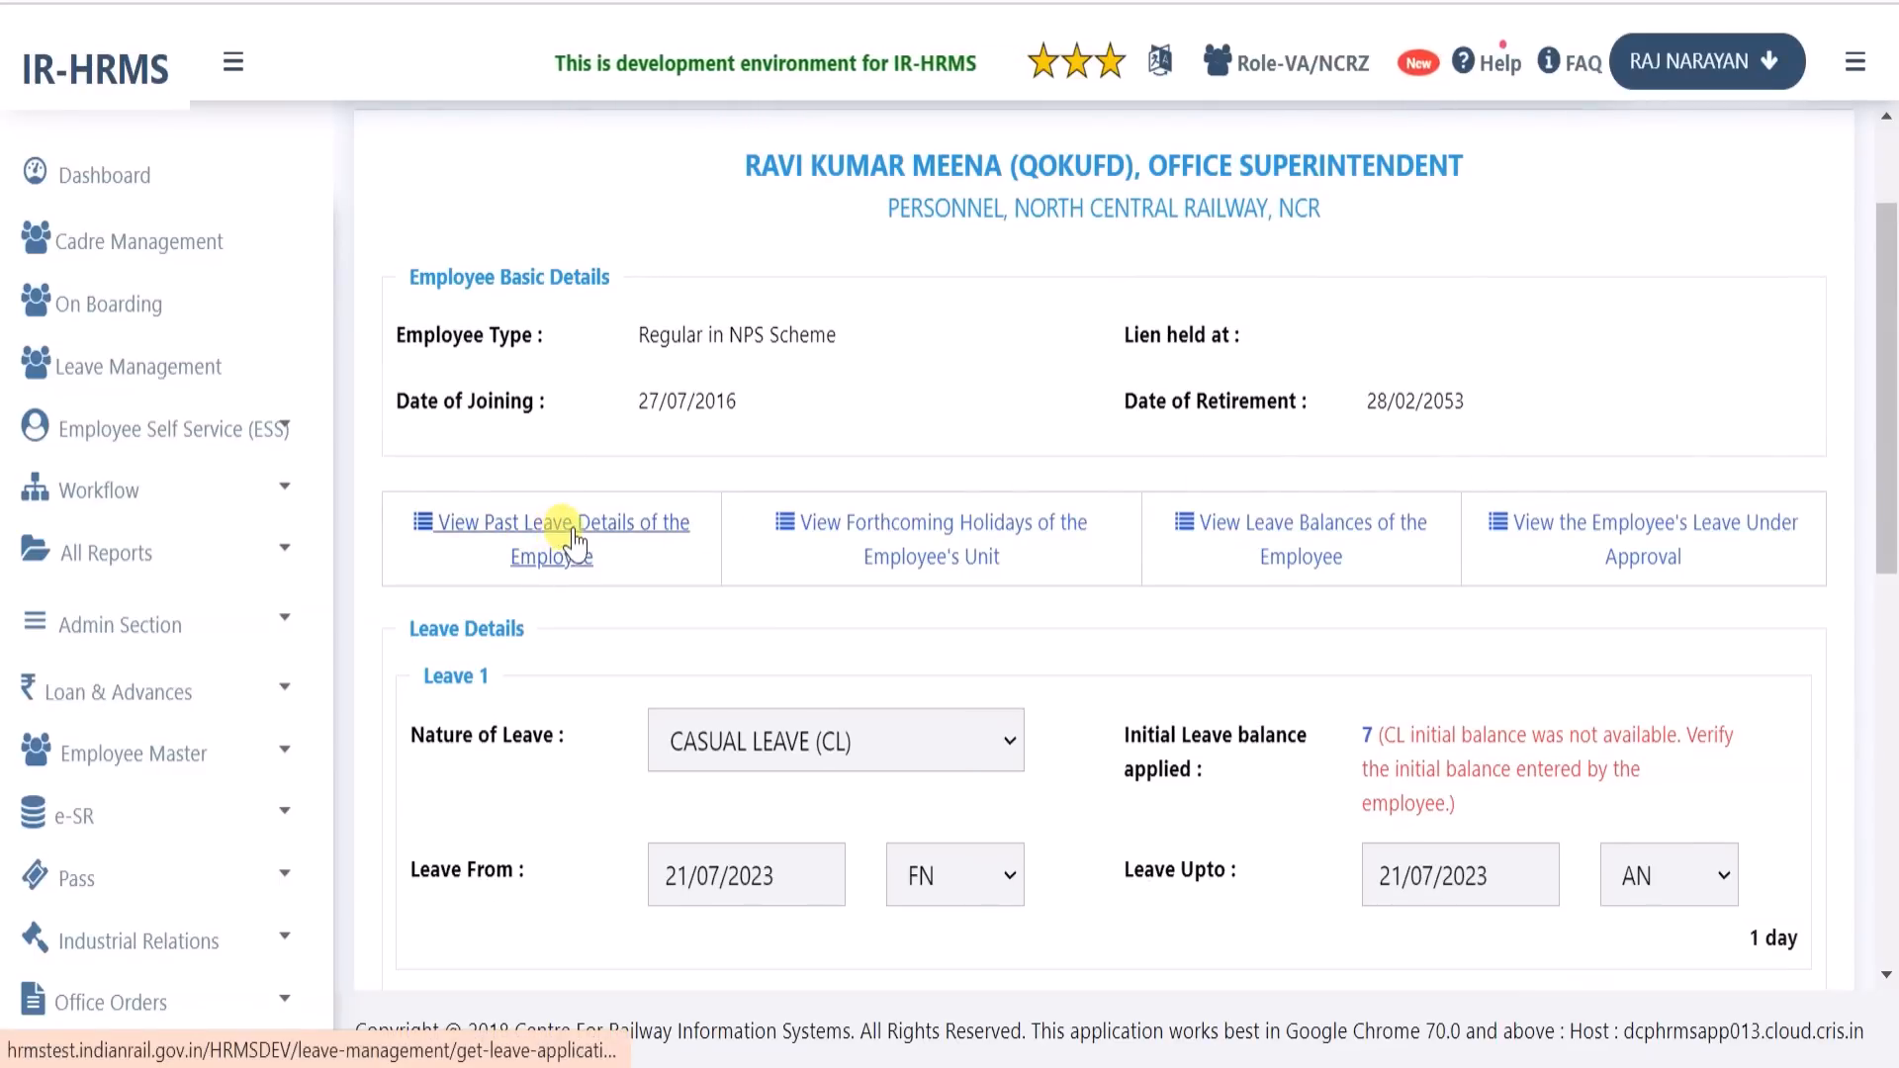
{"action": "left_click", "coordinate": [573, 530]}
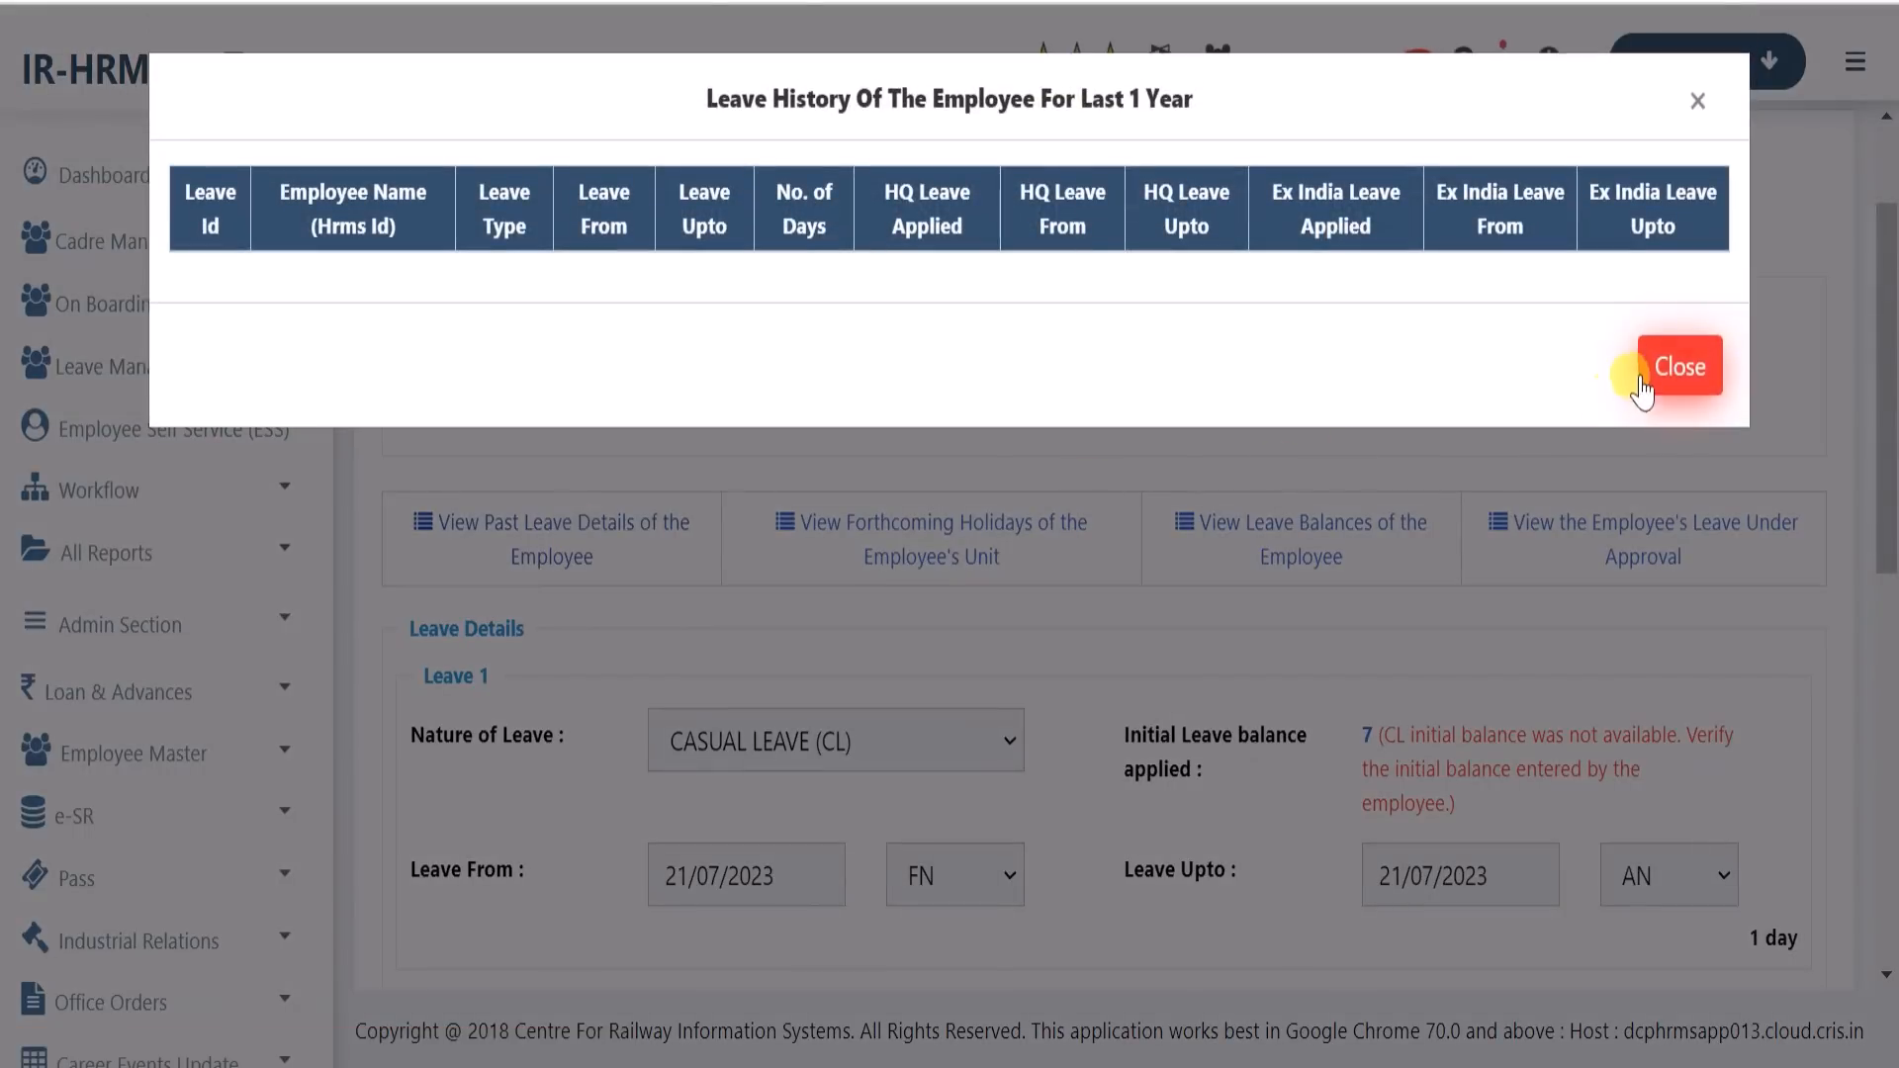
{"action": "left_click", "coordinate": [1681, 364]}
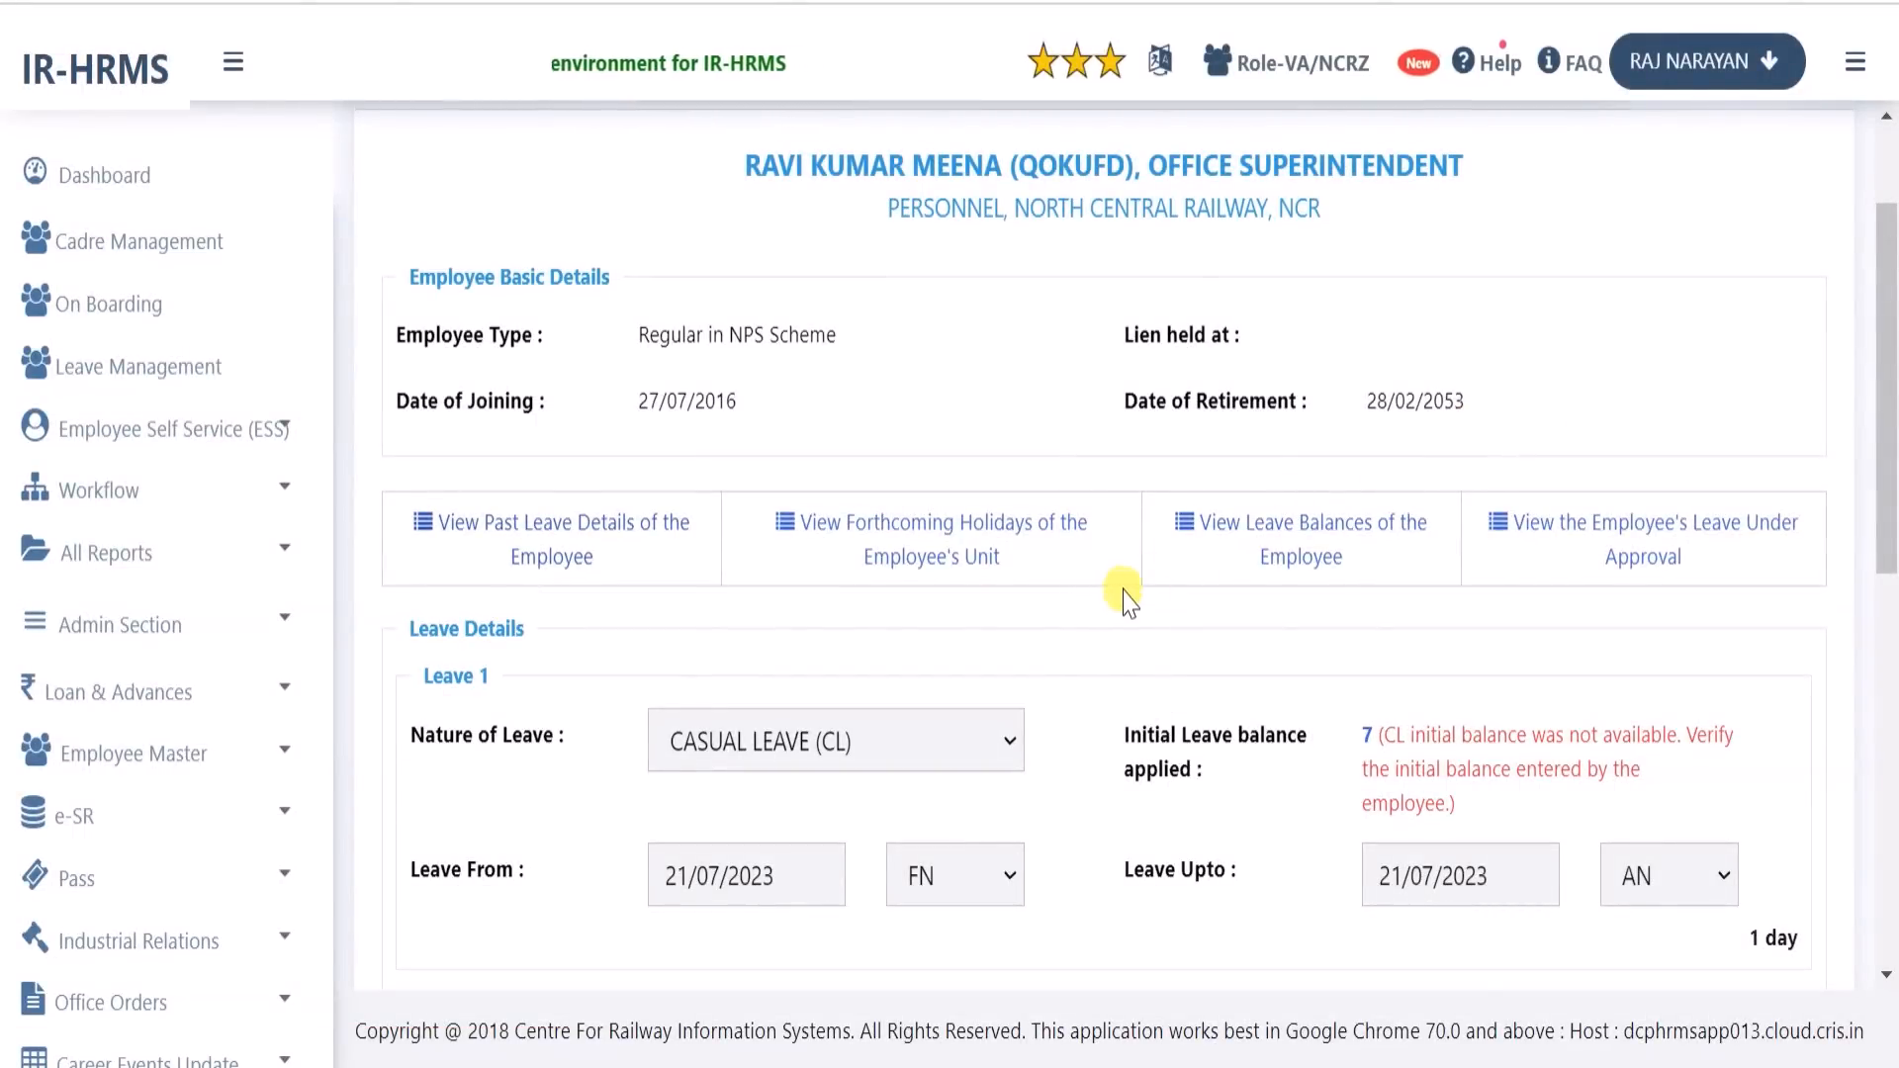
{"action": "left_click", "coordinate": [1284, 537]}
{"action": "left_click", "coordinate": [1678, 386]}
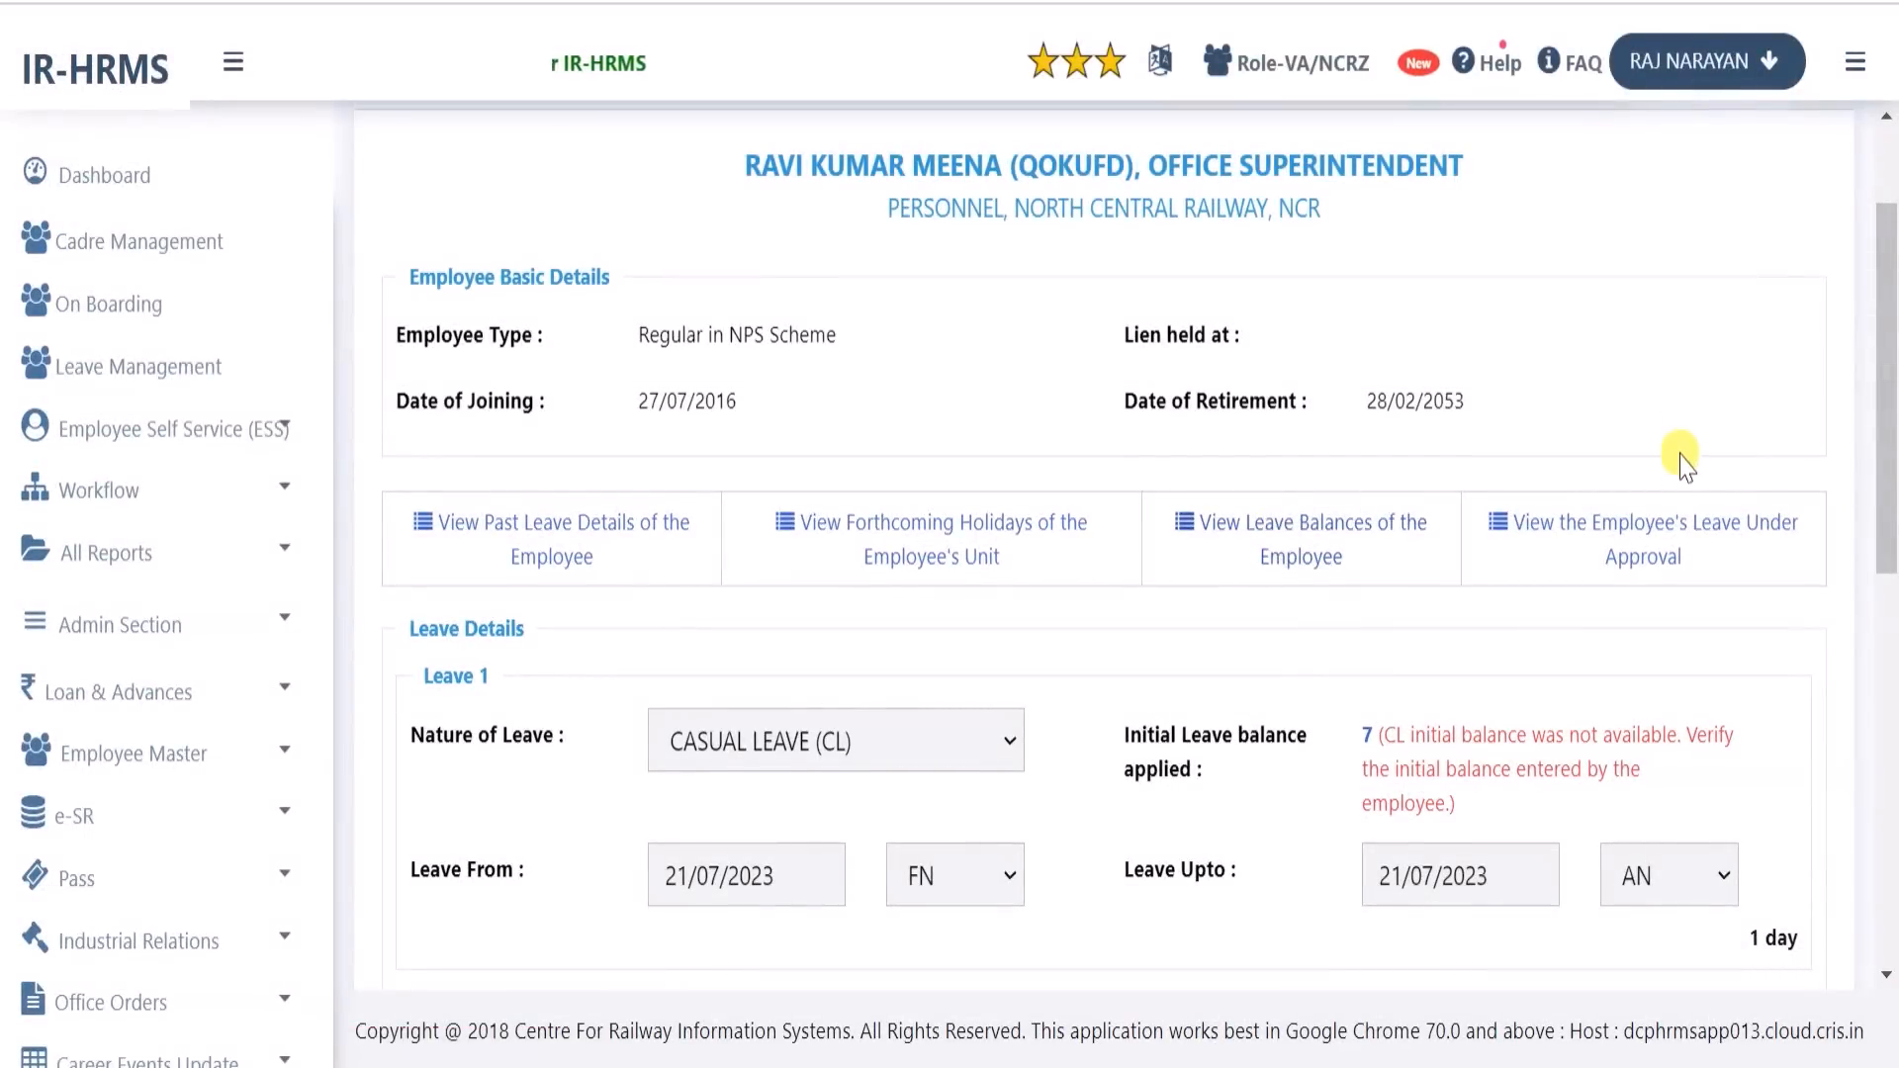
{"action": "left_click", "coordinate": [1659, 530]}
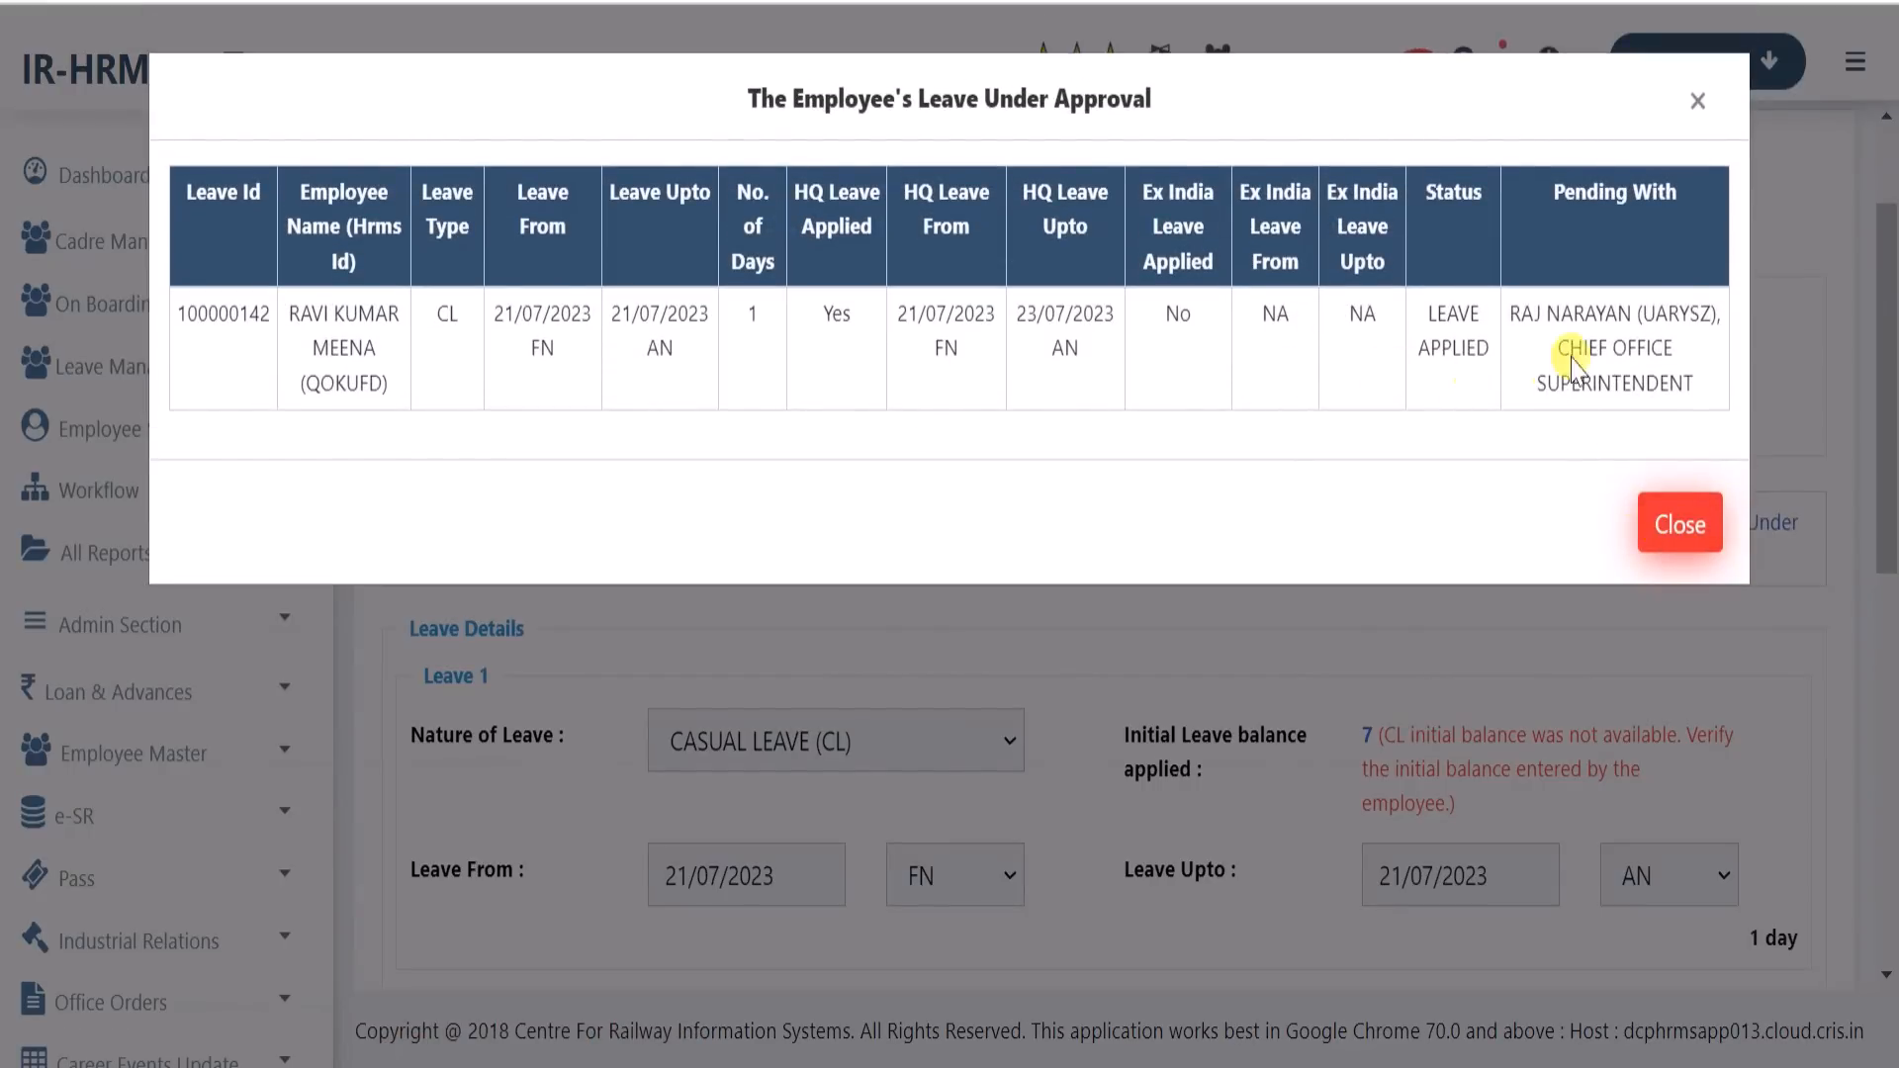
{"action": "left_click", "coordinate": [1689, 527]}
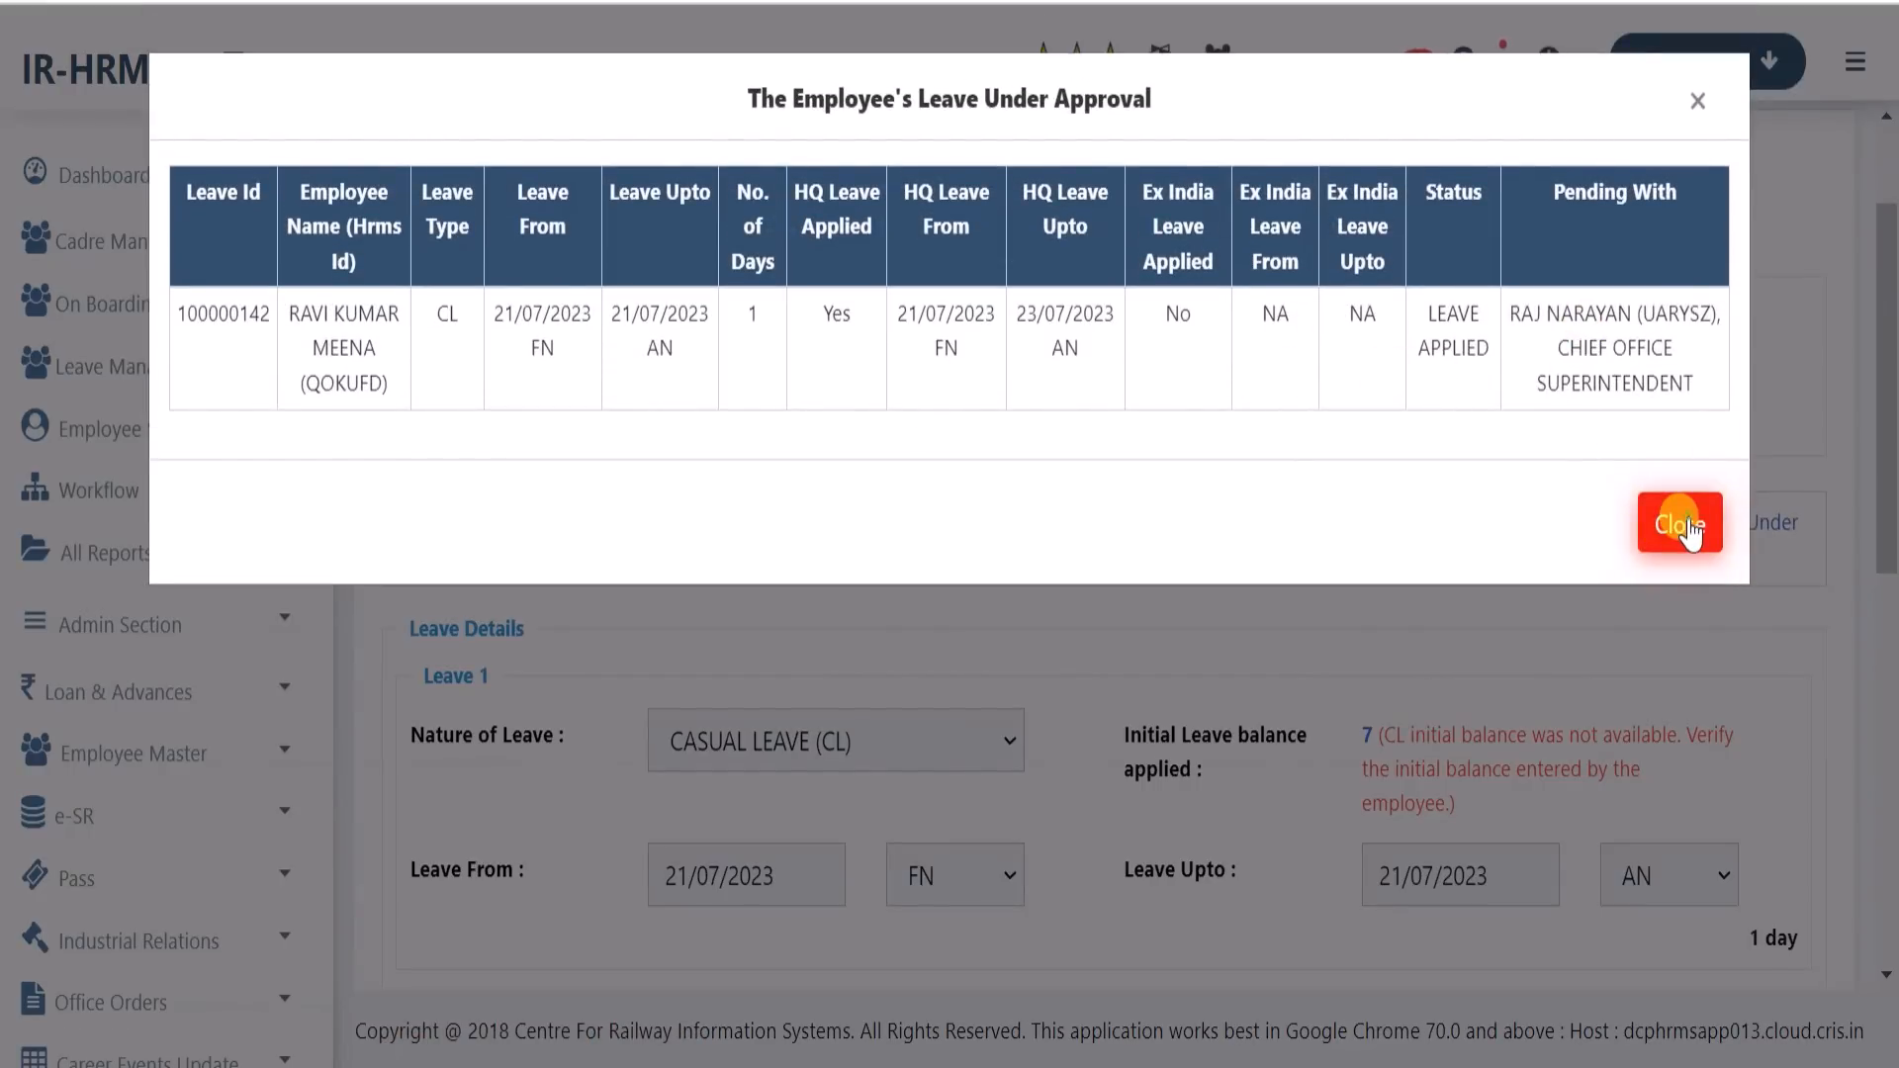
Examine the application's leave details, especially the initial leave balance applied
{"action": "scroll", "coordinate": [1137, 623], "scroll_direction": "down", "scroll_amount": 4}
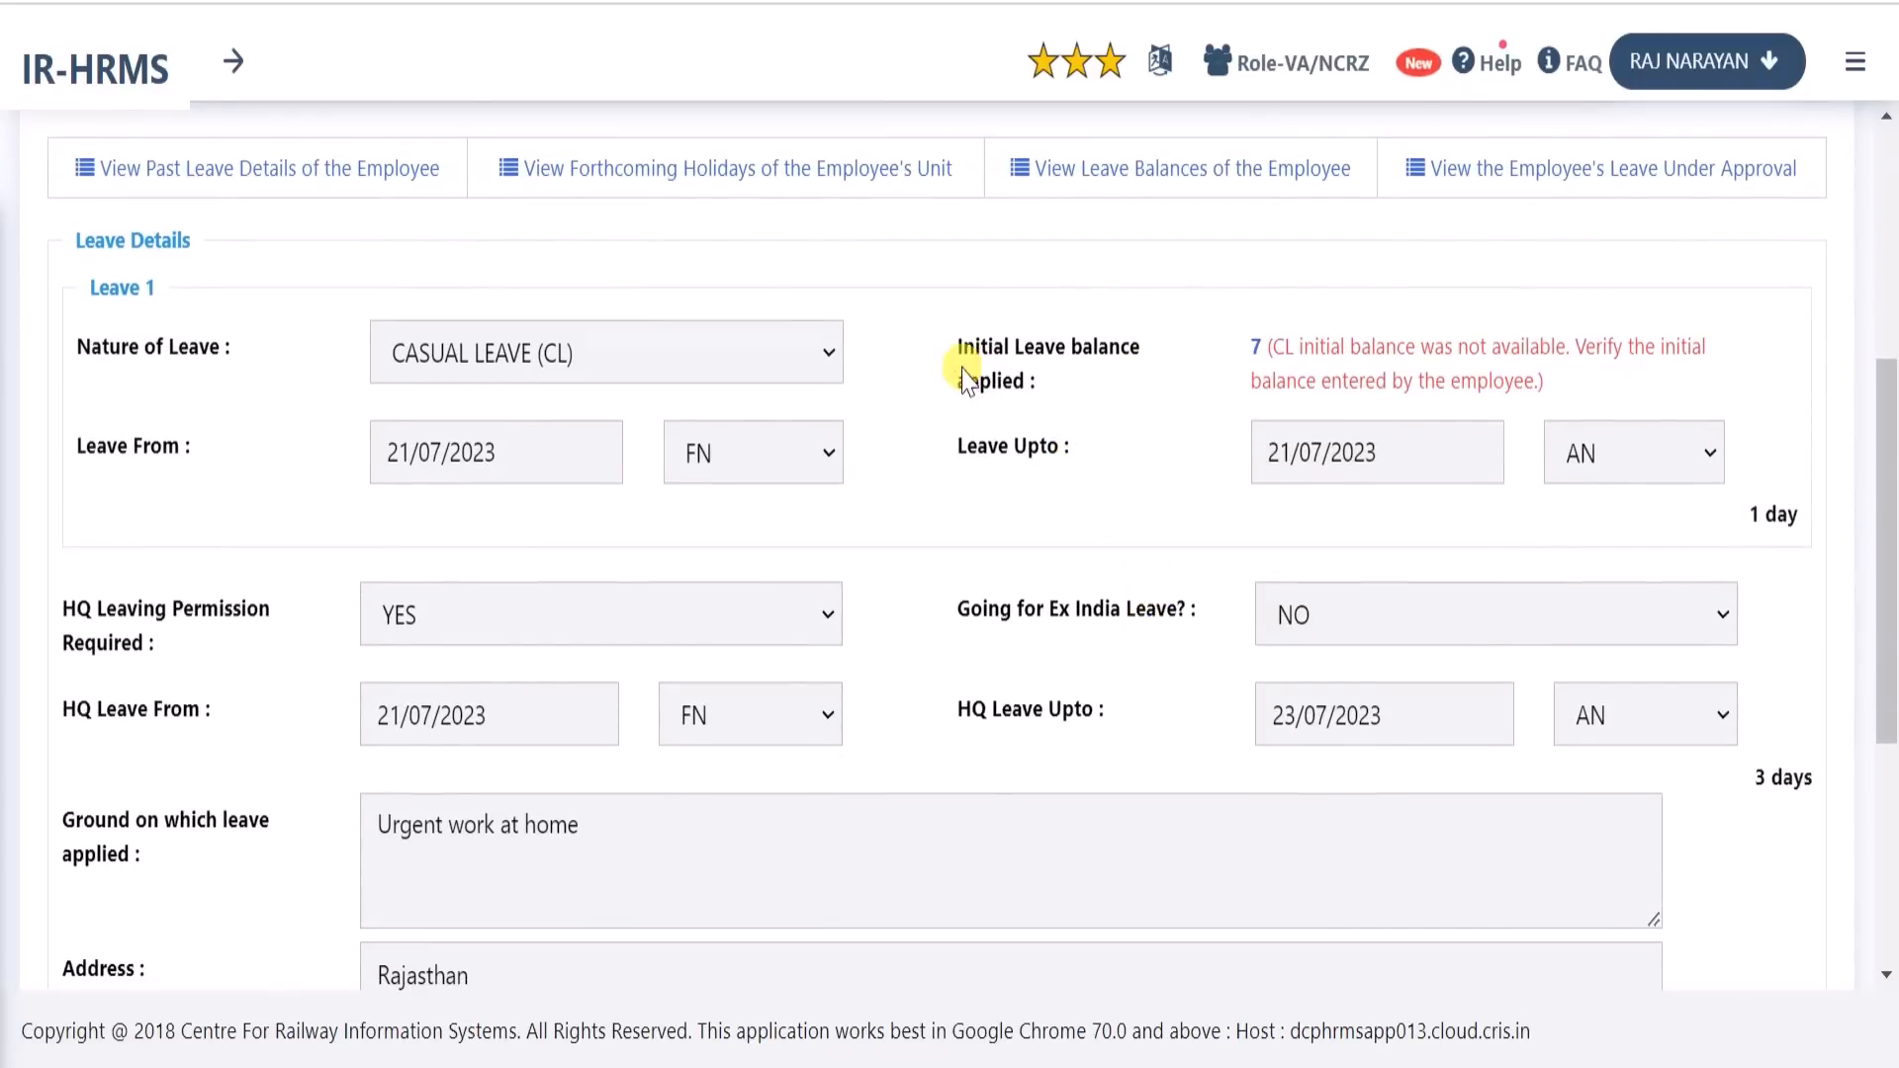
{"action": "left_click_drag", "start_coordinate": [1001, 361], "coordinate": [1102, 369]}
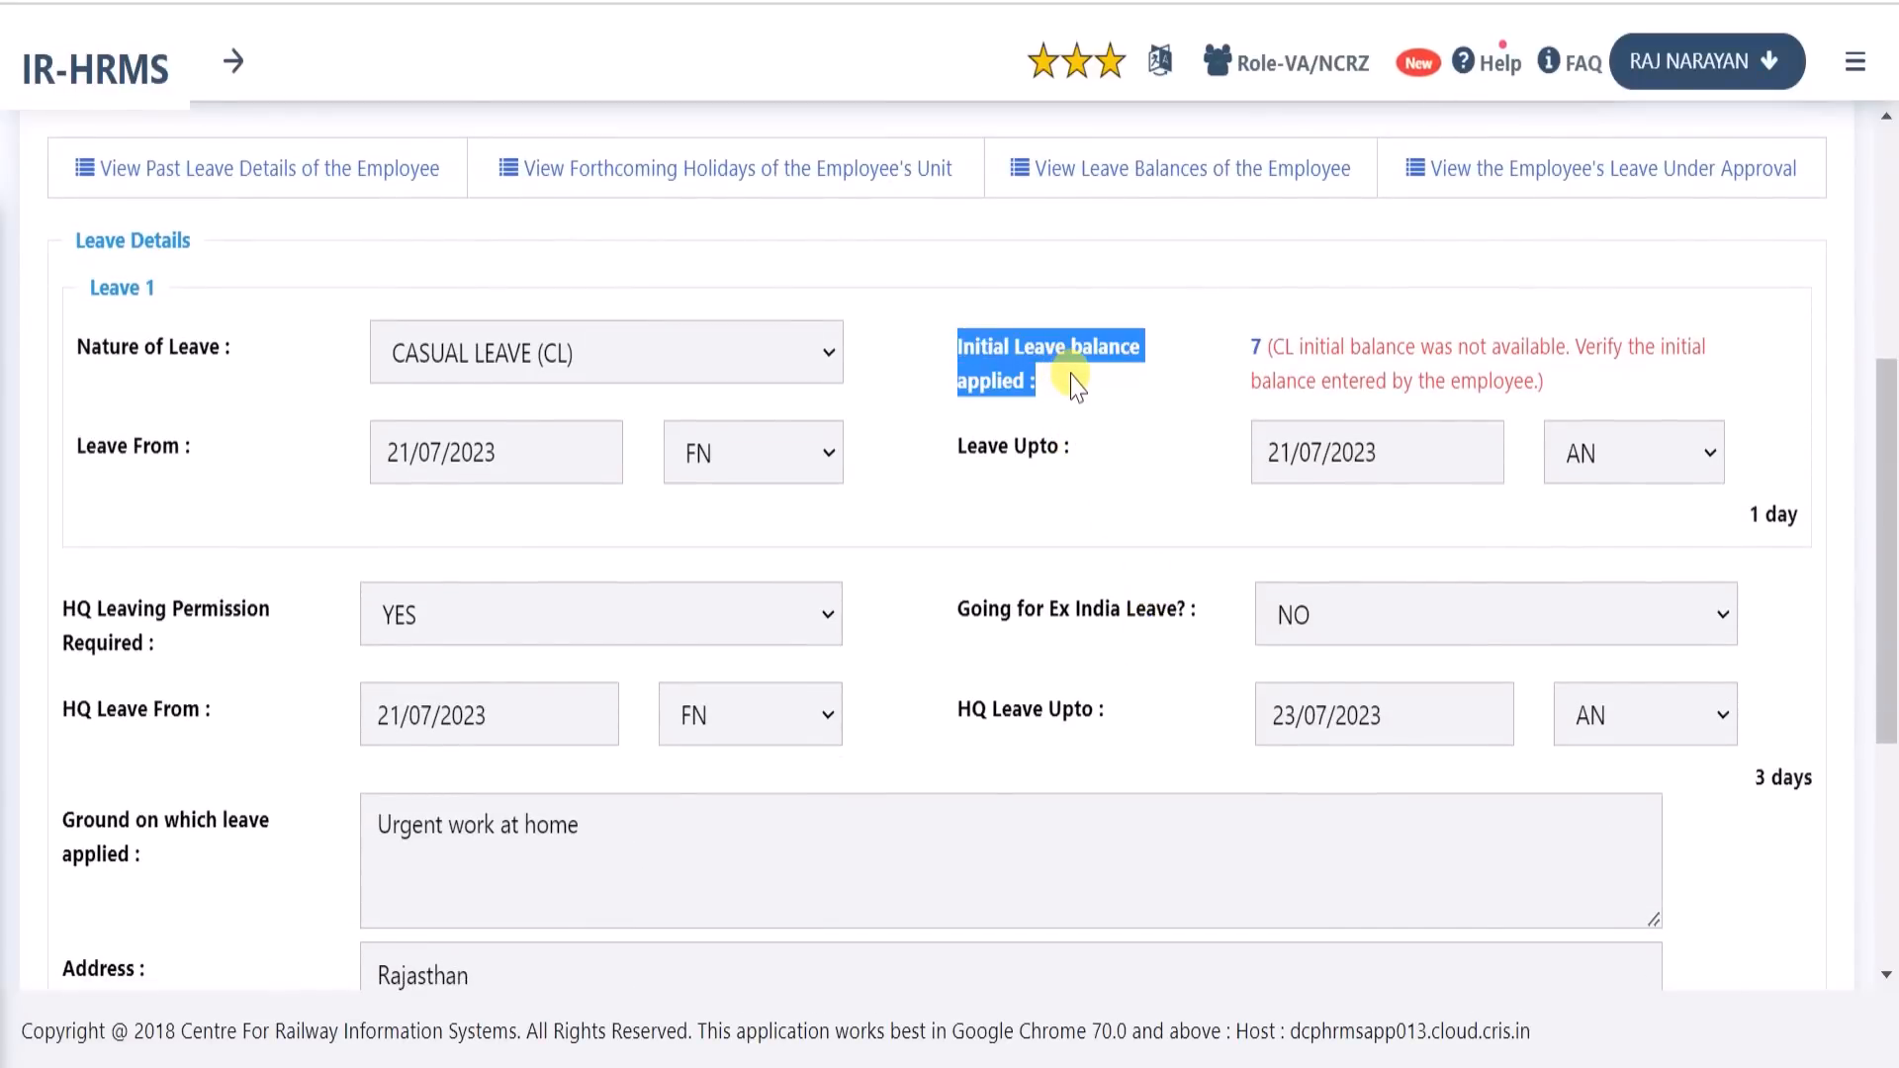
{"action": "left_click", "coordinate": [1050, 379]}
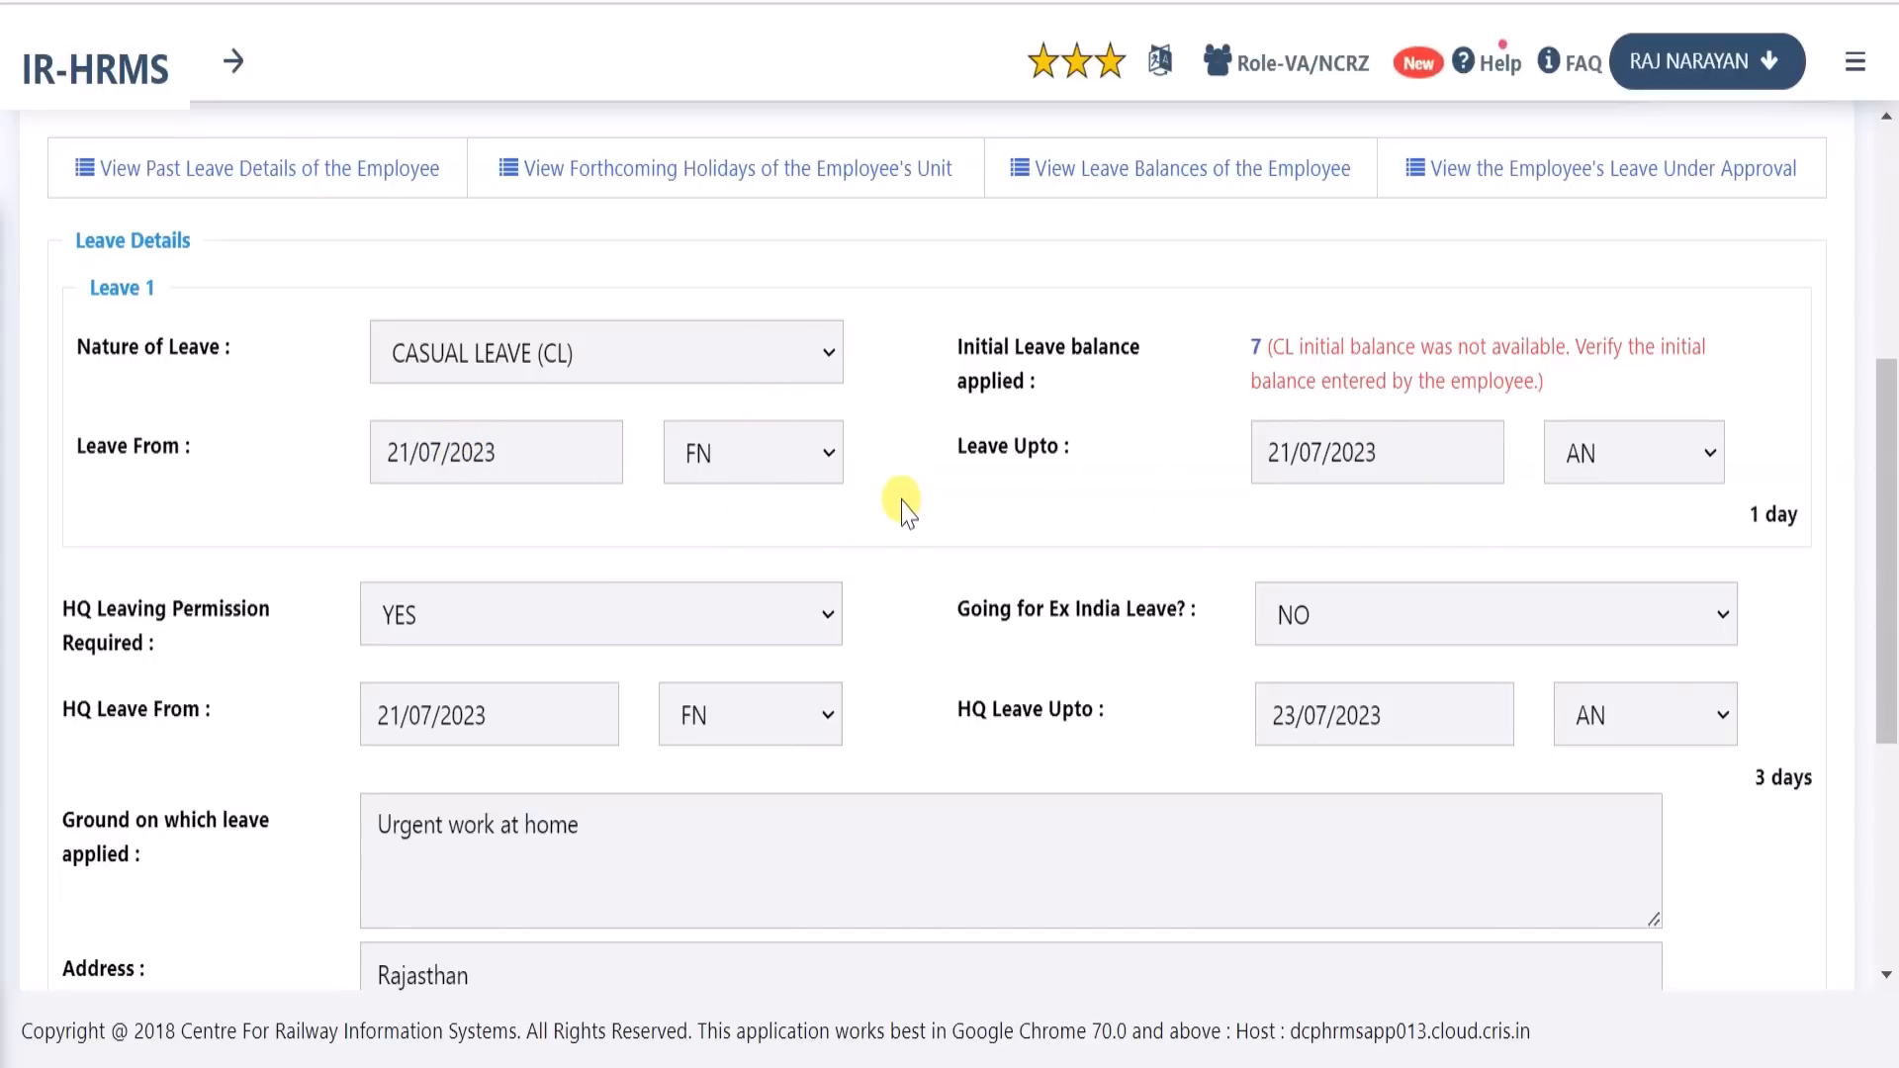
Choose FORWARD as the action on the leave application
{"action": "scroll", "coordinate": [874, 611], "scroll_direction": "down", "scroll_amount": 5}
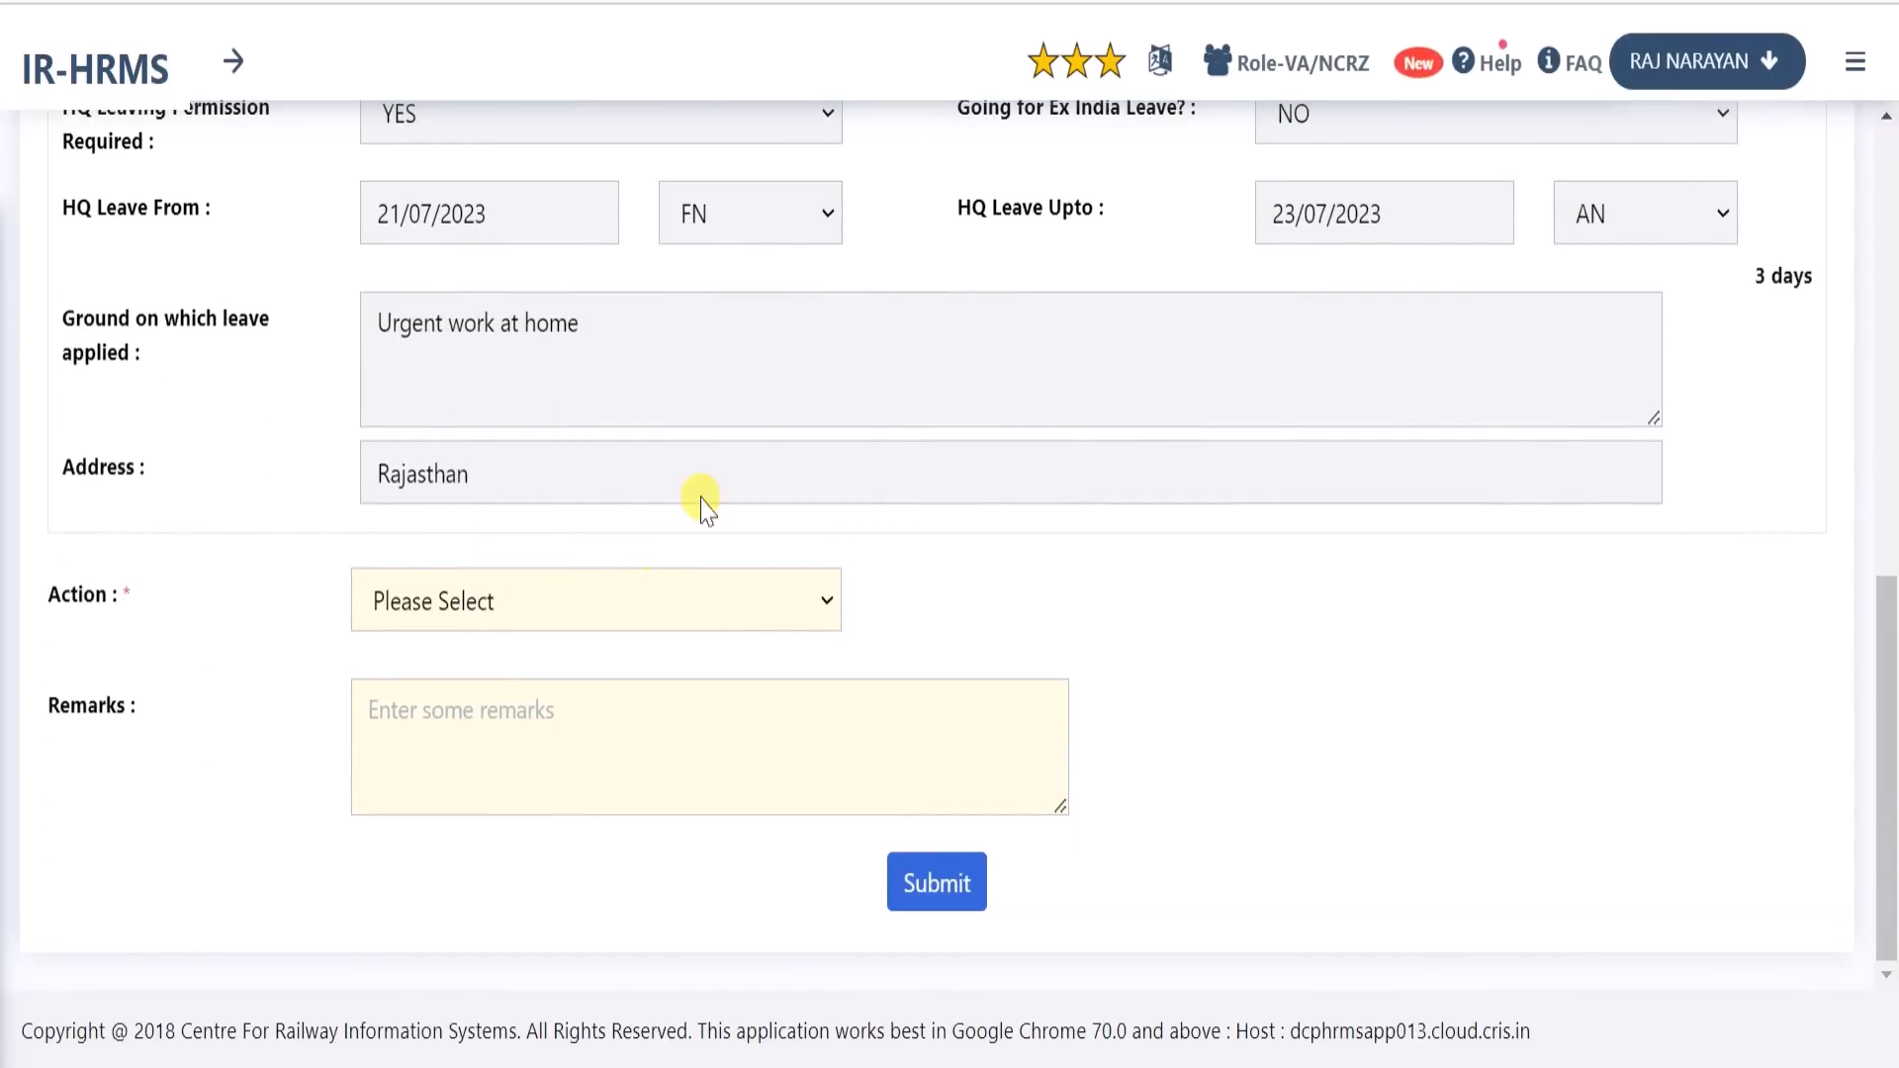
{"action": "left_click_drag", "start_coordinate": [51, 585], "coordinate": [132, 597]}
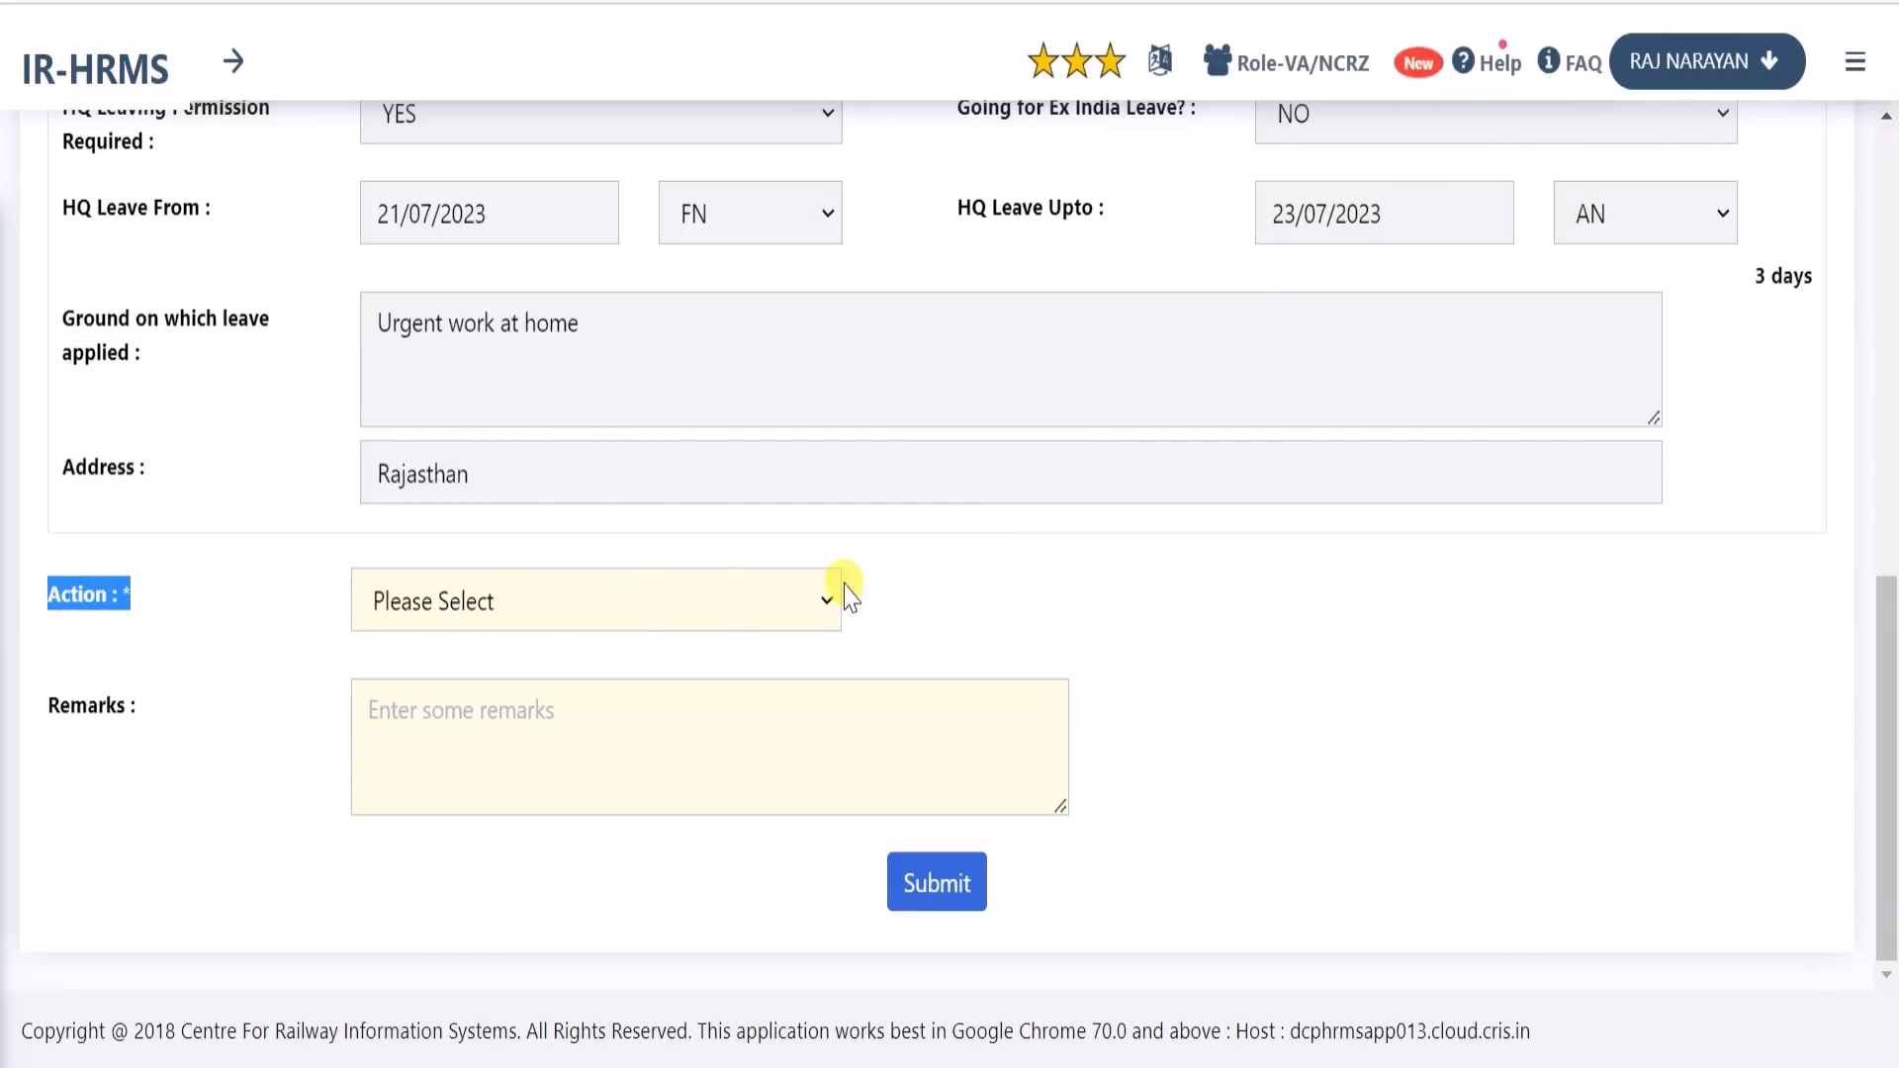
{"action": "left_click", "coordinate": [752, 605]}
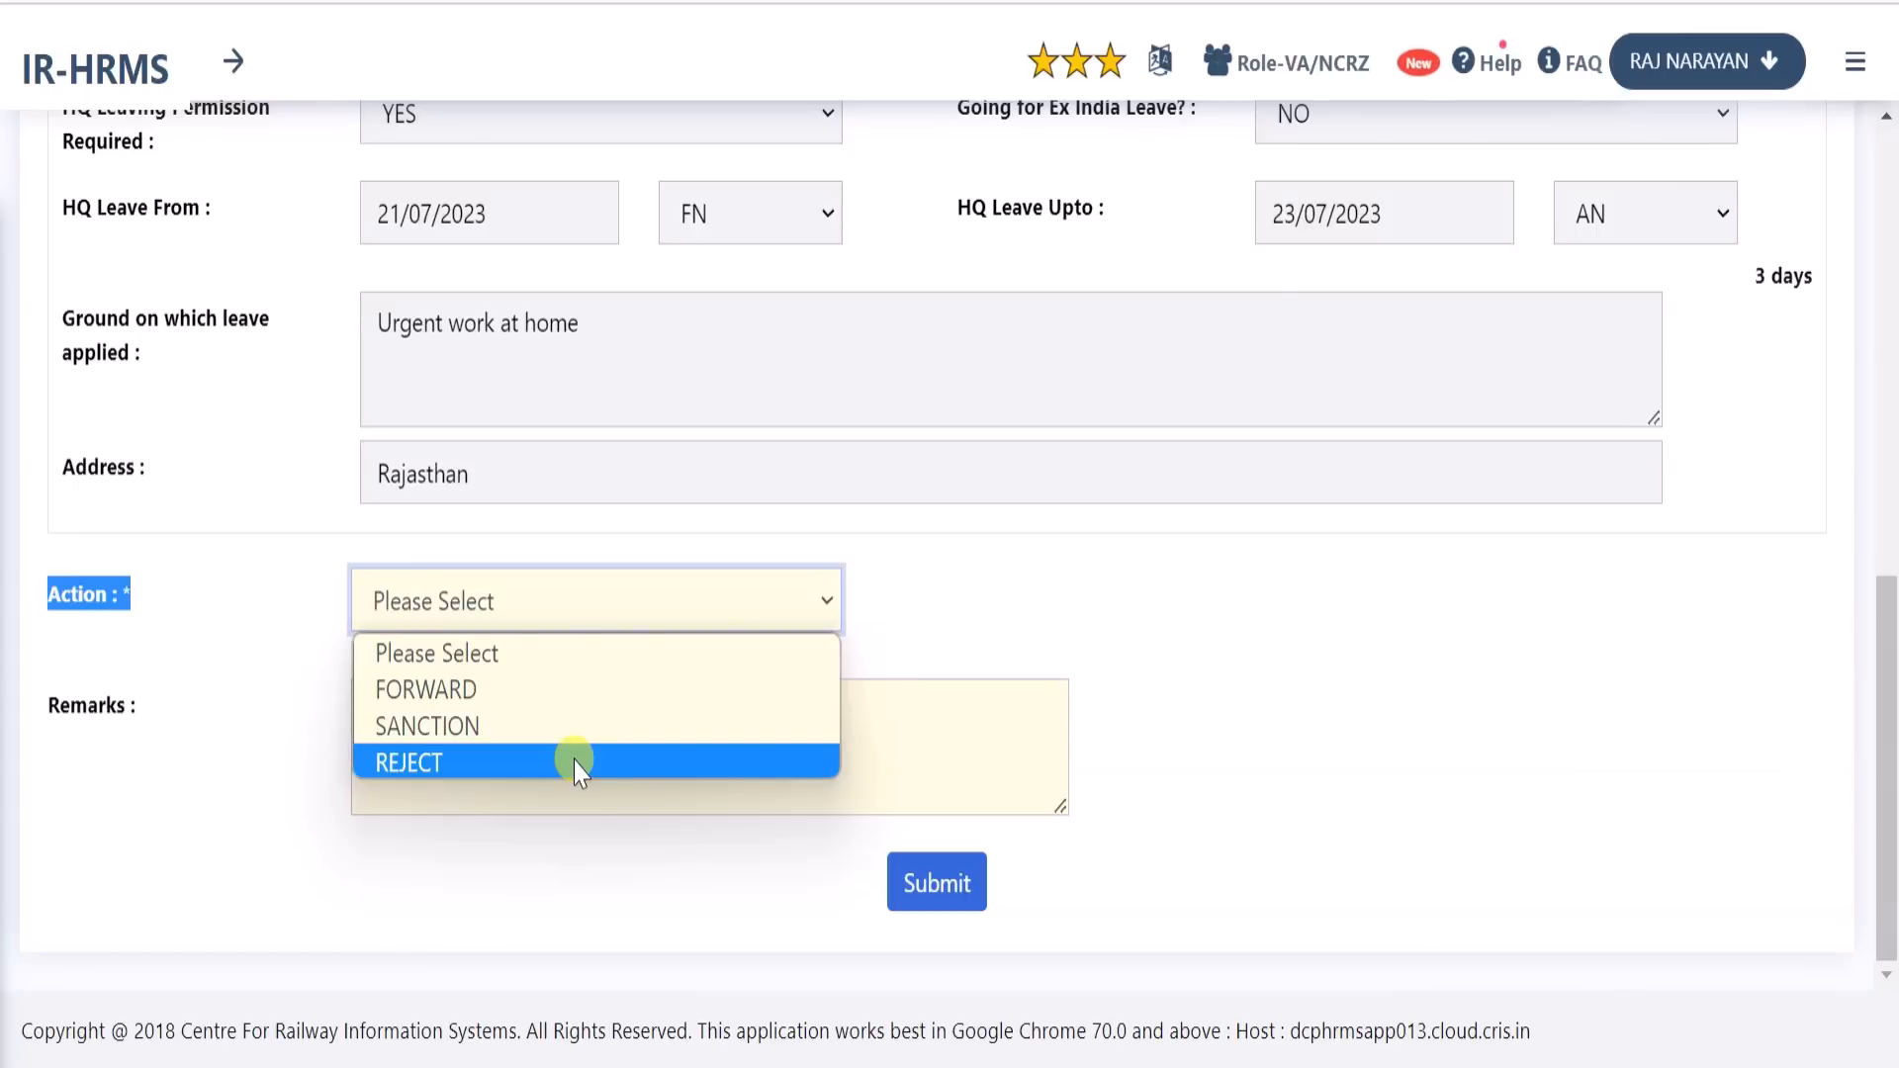
{"action": "left_click", "coordinate": [622, 692]}
{"action": "scroll", "coordinate": [617, 698], "scroll_direction": "down", "scroll_amount": 2}
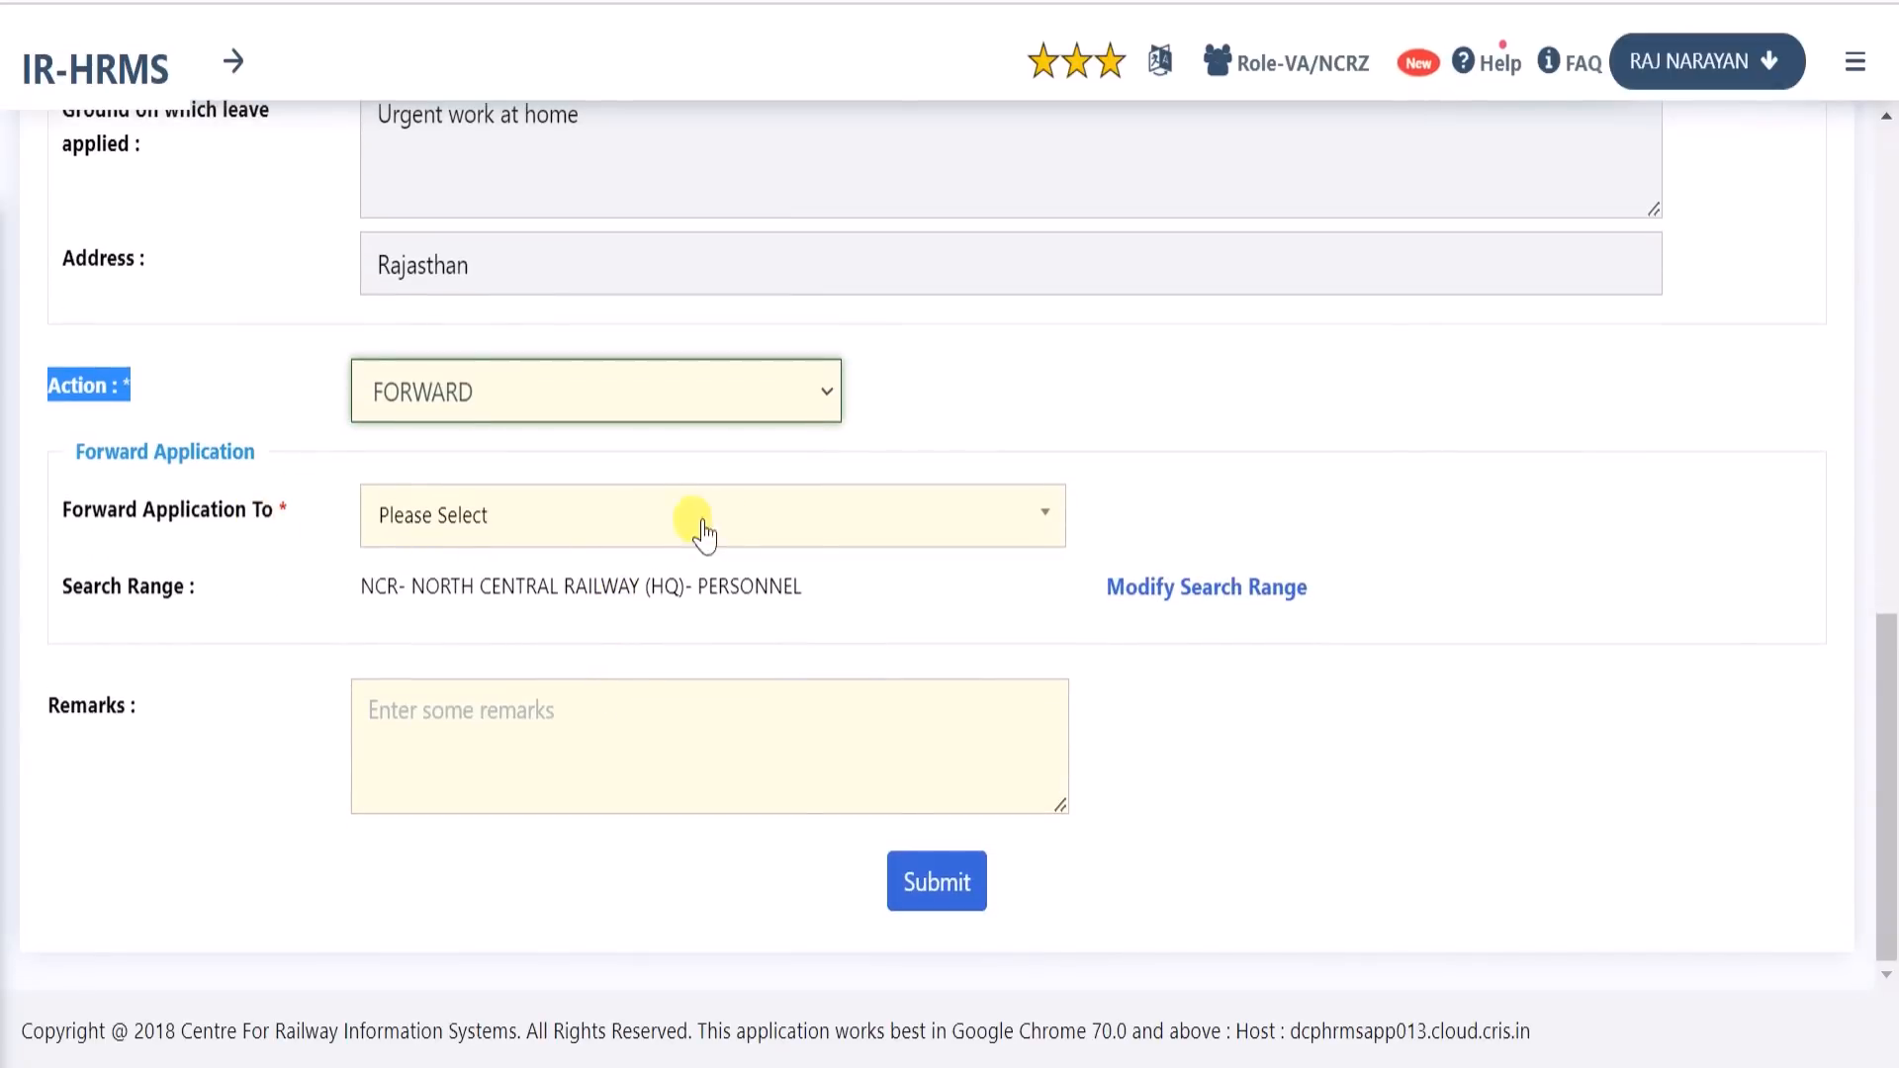
View the search range settings for the forwarding recipient and close them without changes
{"action": "left_click", "coordinate": [811, 524]}
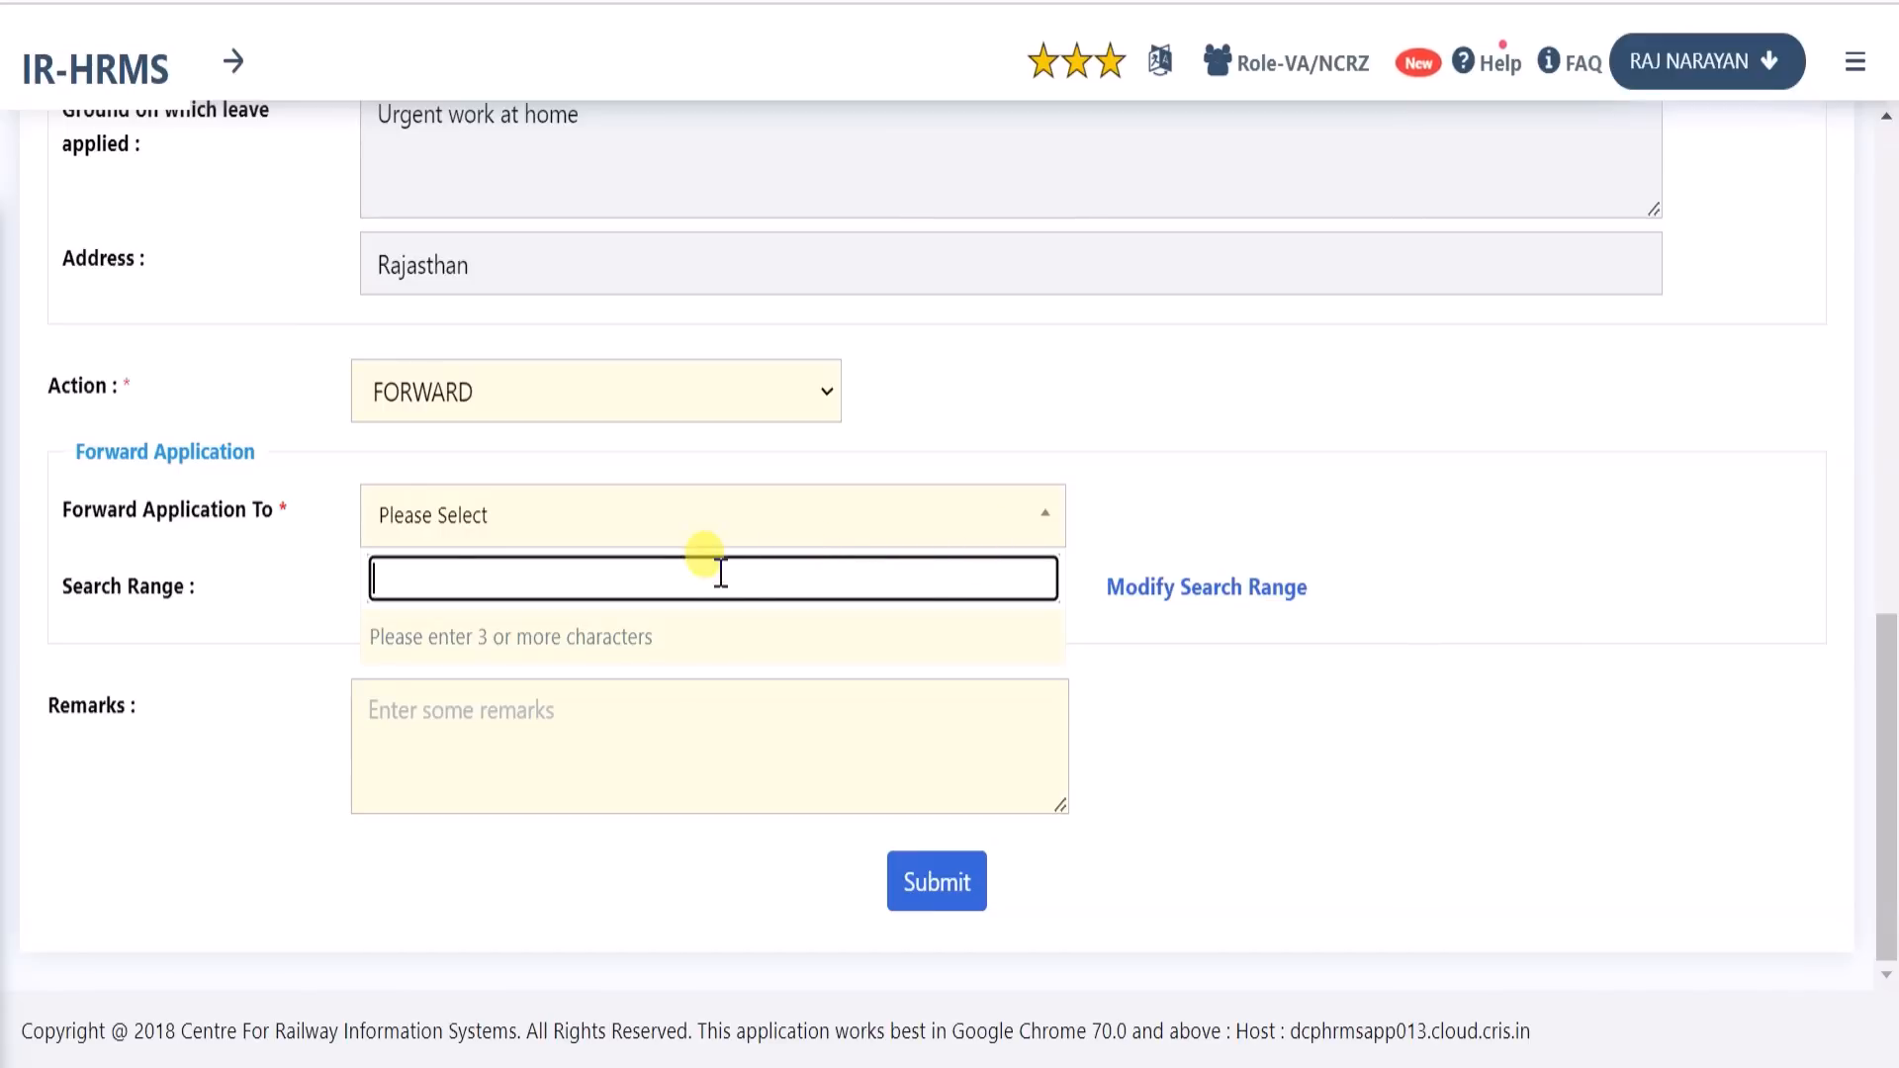
{"action": "left_click", "coordinate": [1183, 598]}
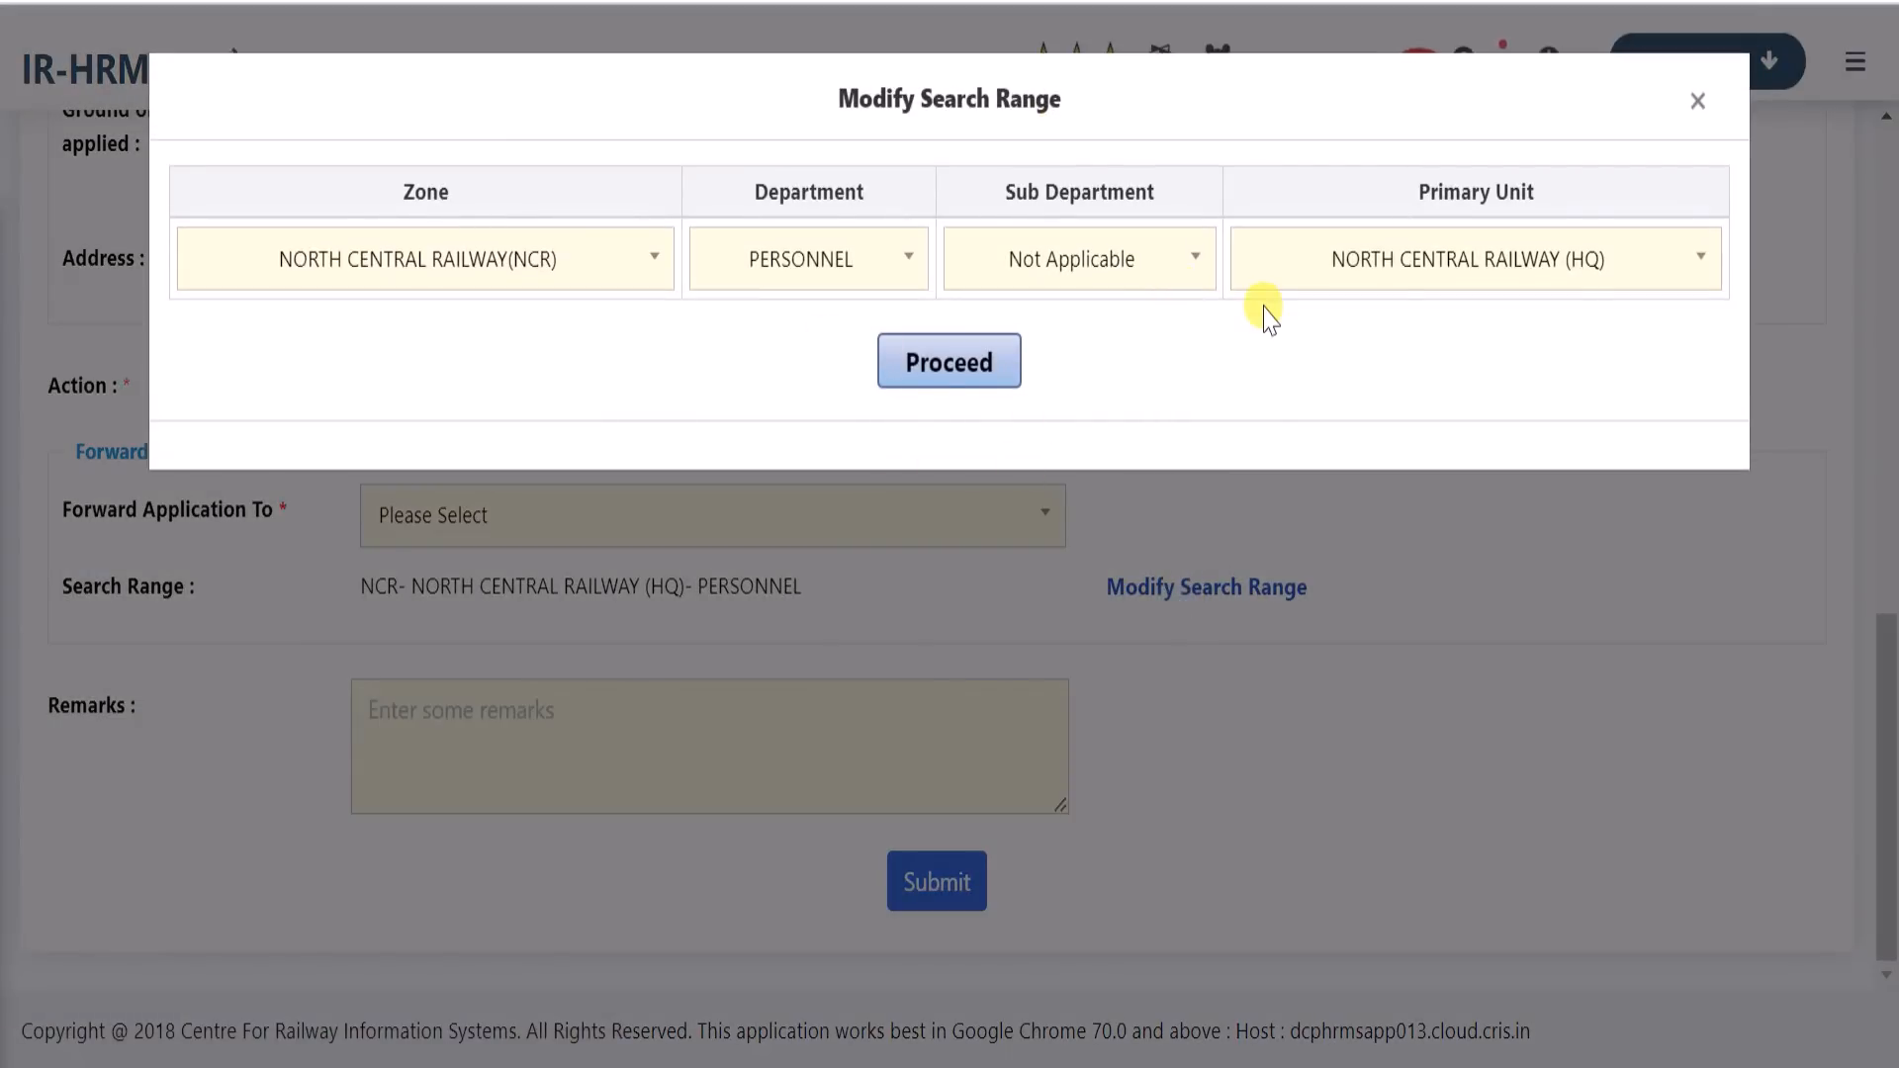
{"action": "left_click", "coordinate": [1698, 103]}
Search by name for the APO and select that officer as the one to forward the application to
{"action": "left_click", "coordinate": [606, 512]}
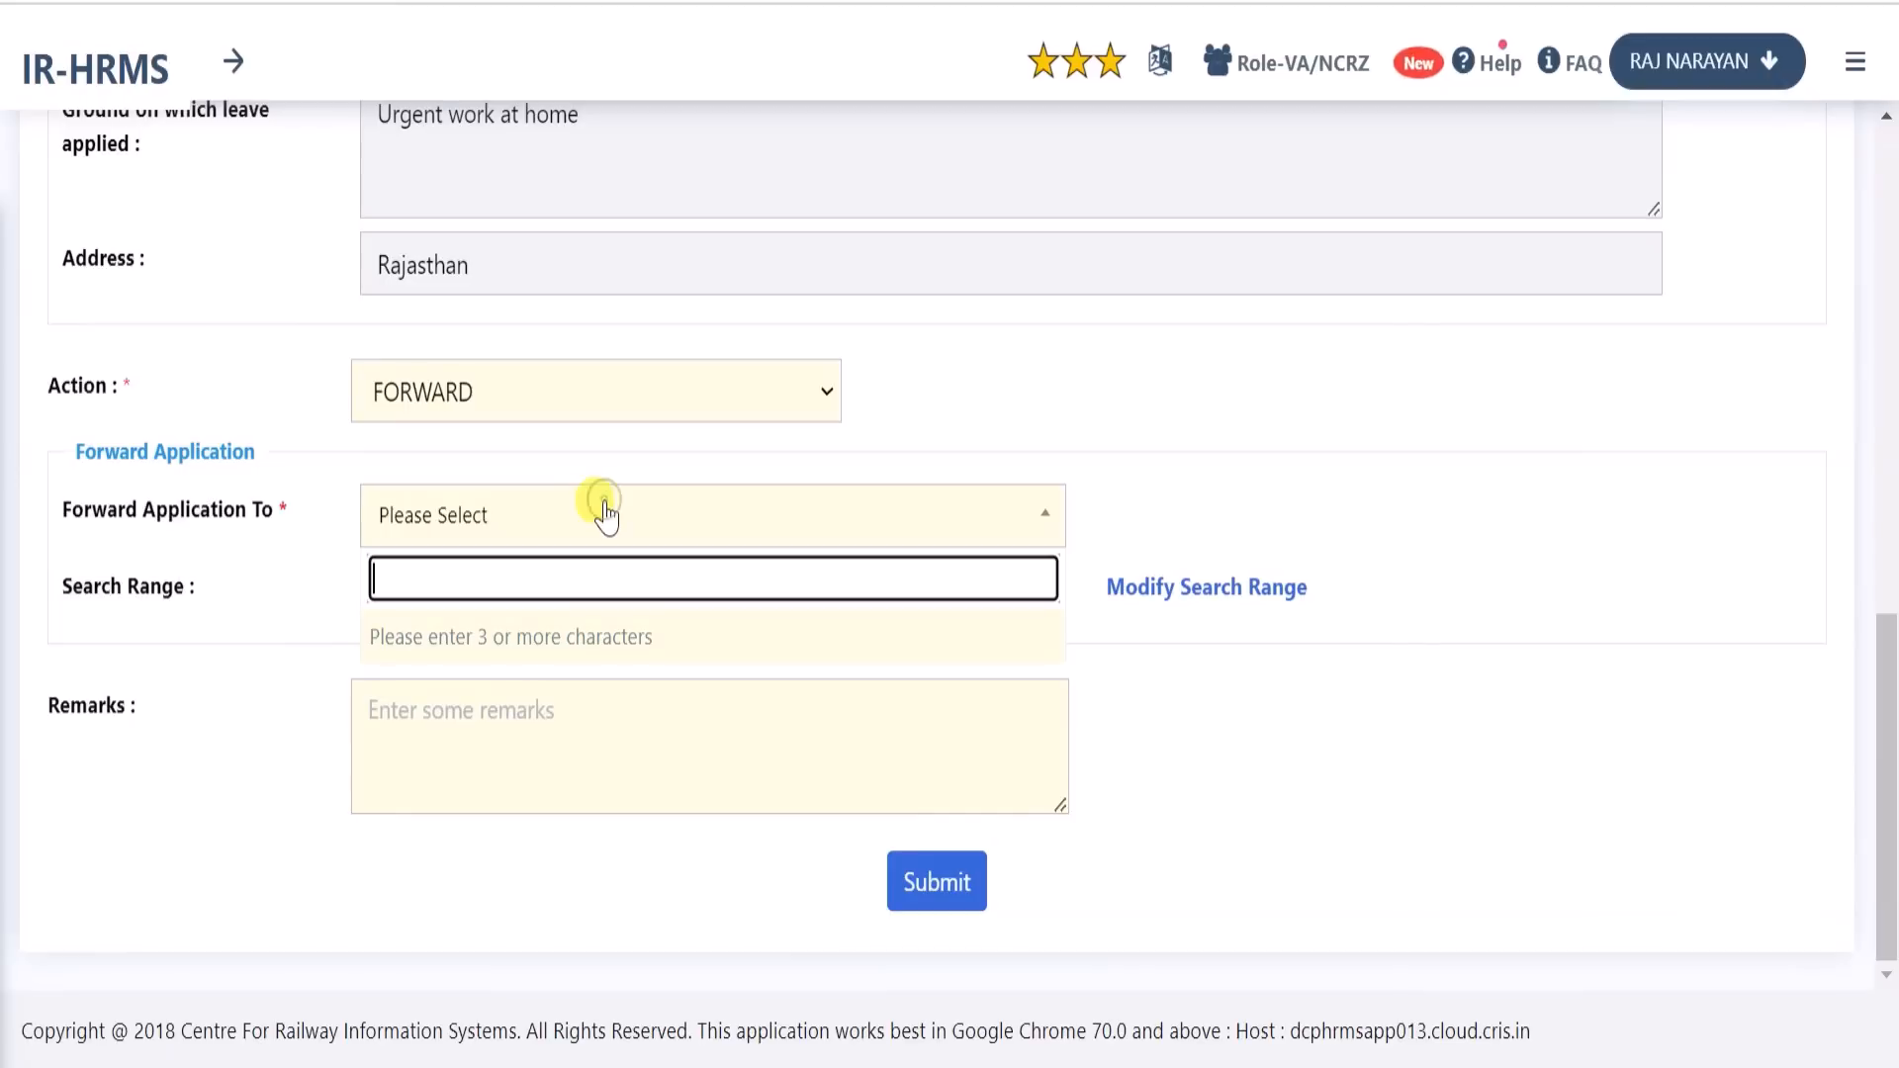
{"action": "type", "text": "lav"}
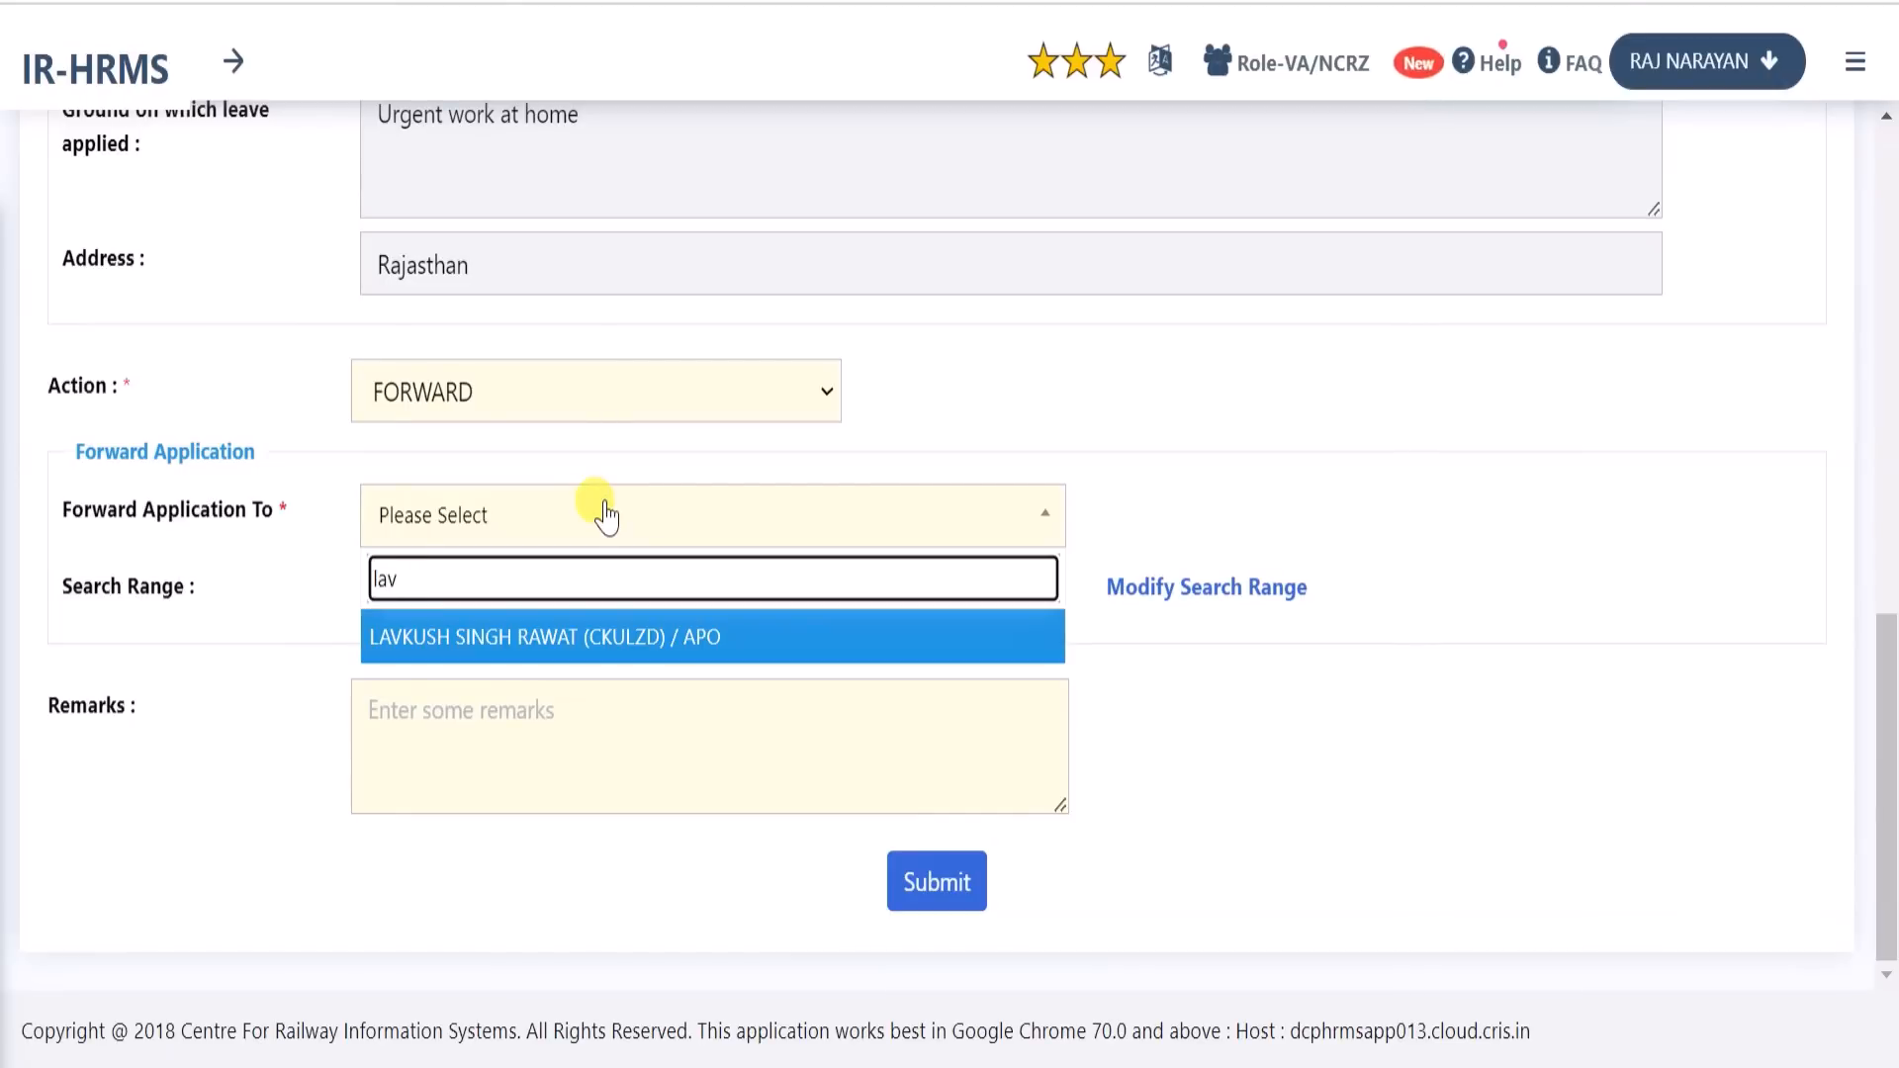
{"action": "left_click", "coordinate": [661, 645]}
Enter the remark "Submitted for sanction please", submit the forwarding and confirm it
{"action": "left_click", "coordinate": [554, 719]}
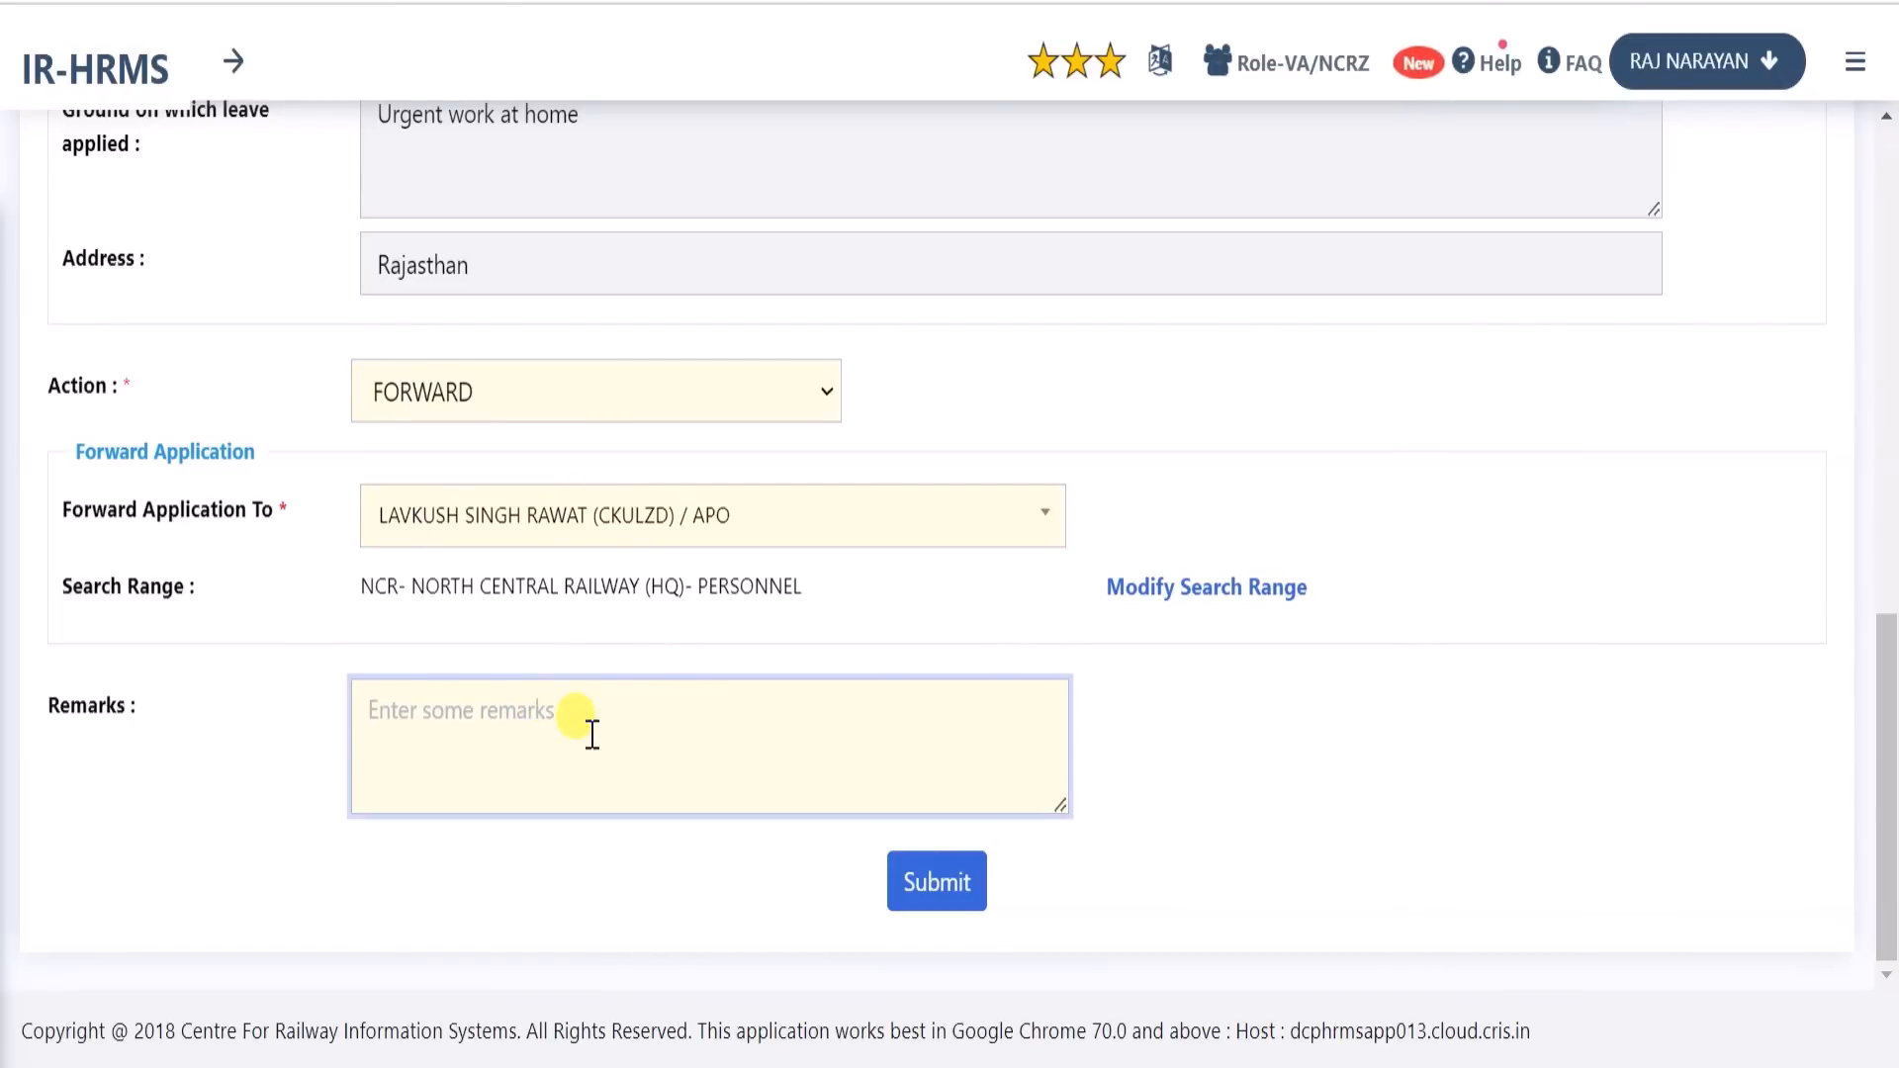
{"action": "type", "text": "Submitted for sanction please"}
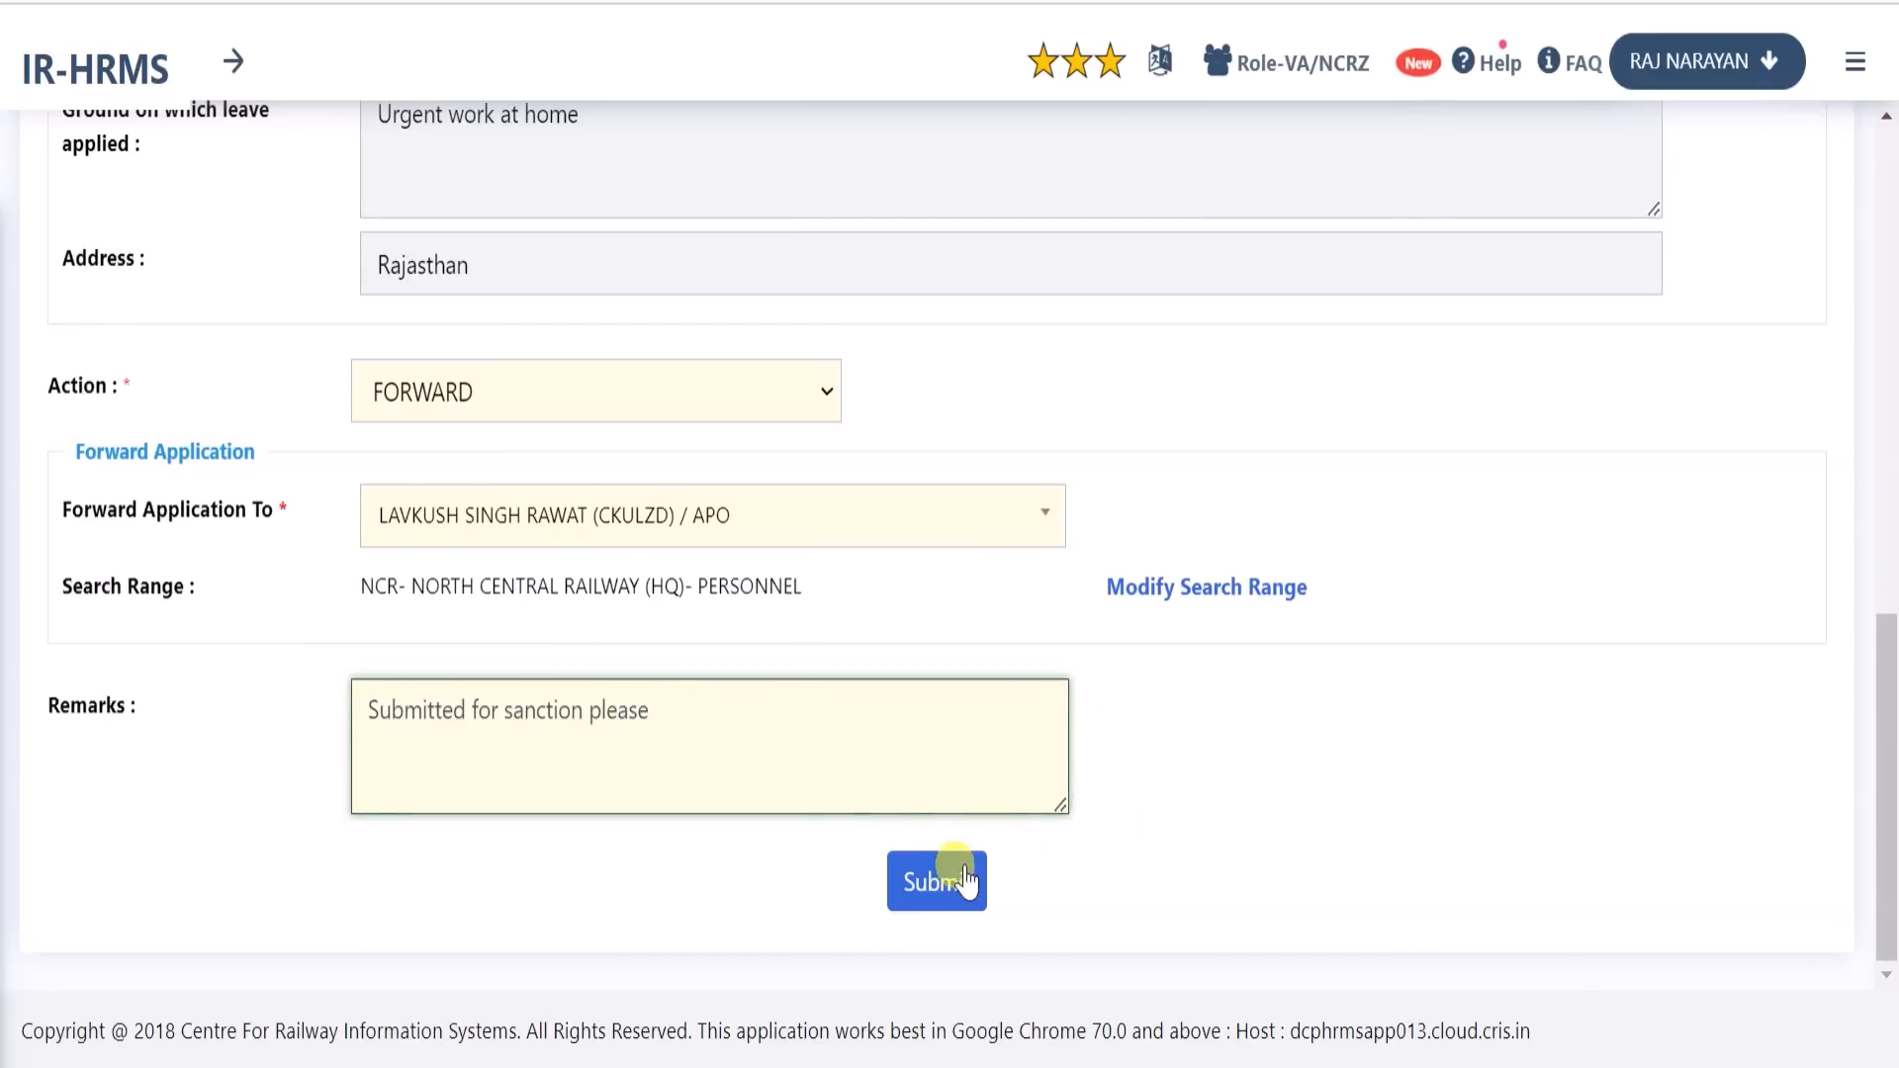
{"action": "left_click", "coordinate": [939, 883]}
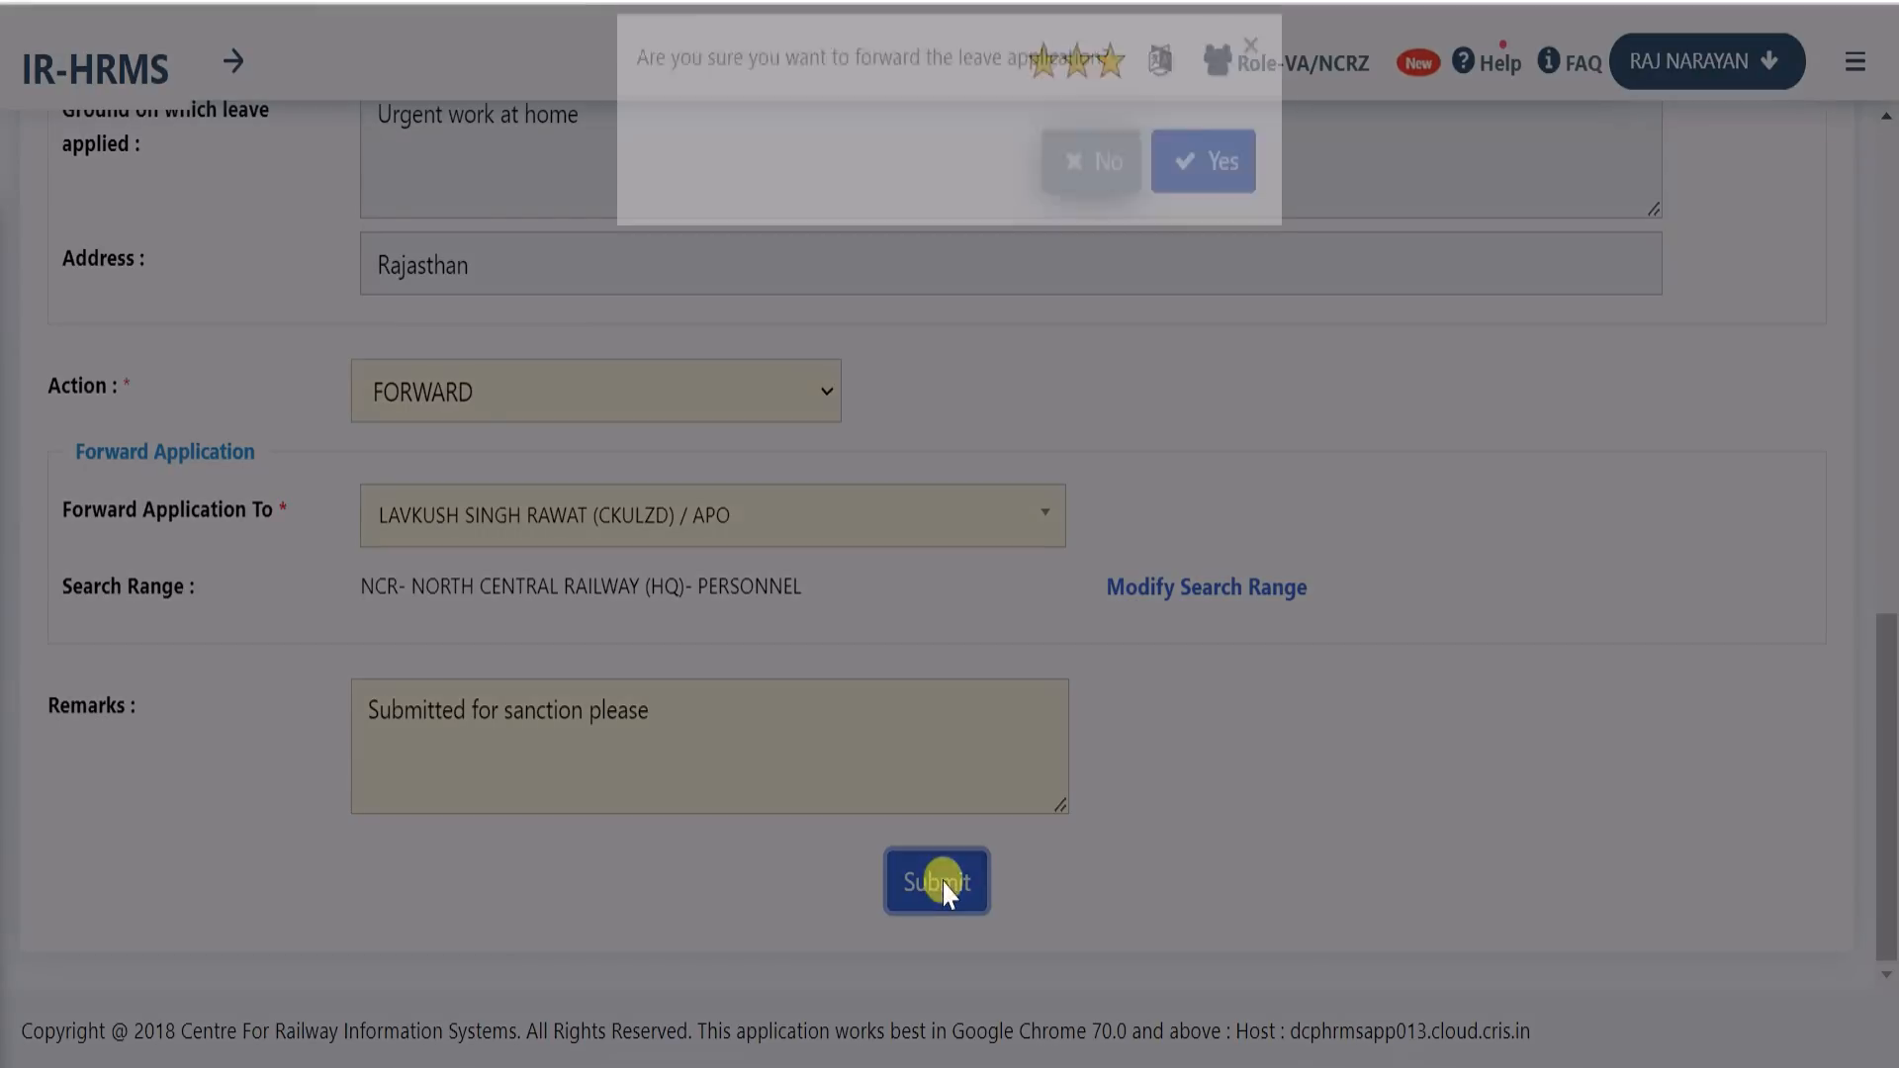
{"action": "left_click", "coordinate": [1190, 208]}
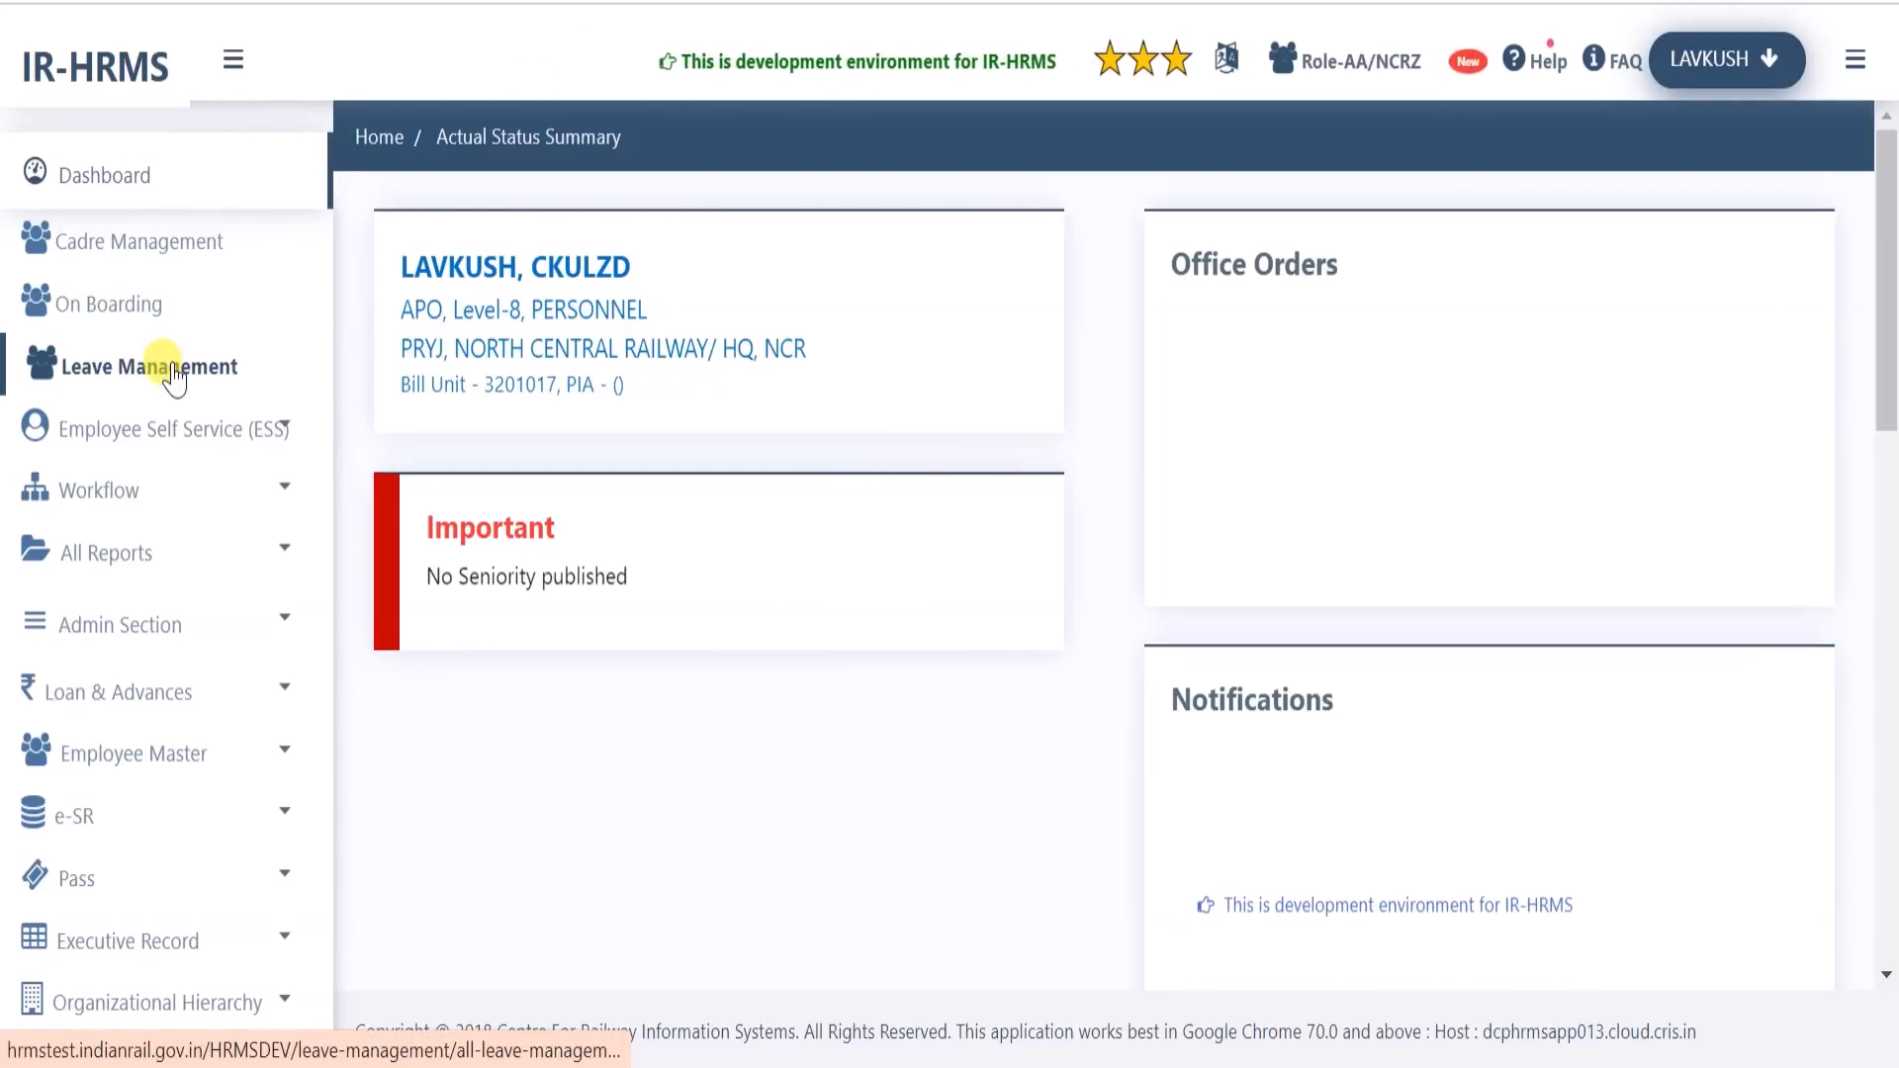
From the APO's account, list the pending leave applications and open the forwarded casual leave application for processing
{"action": "left_click", "coordinate": [173, 375]}
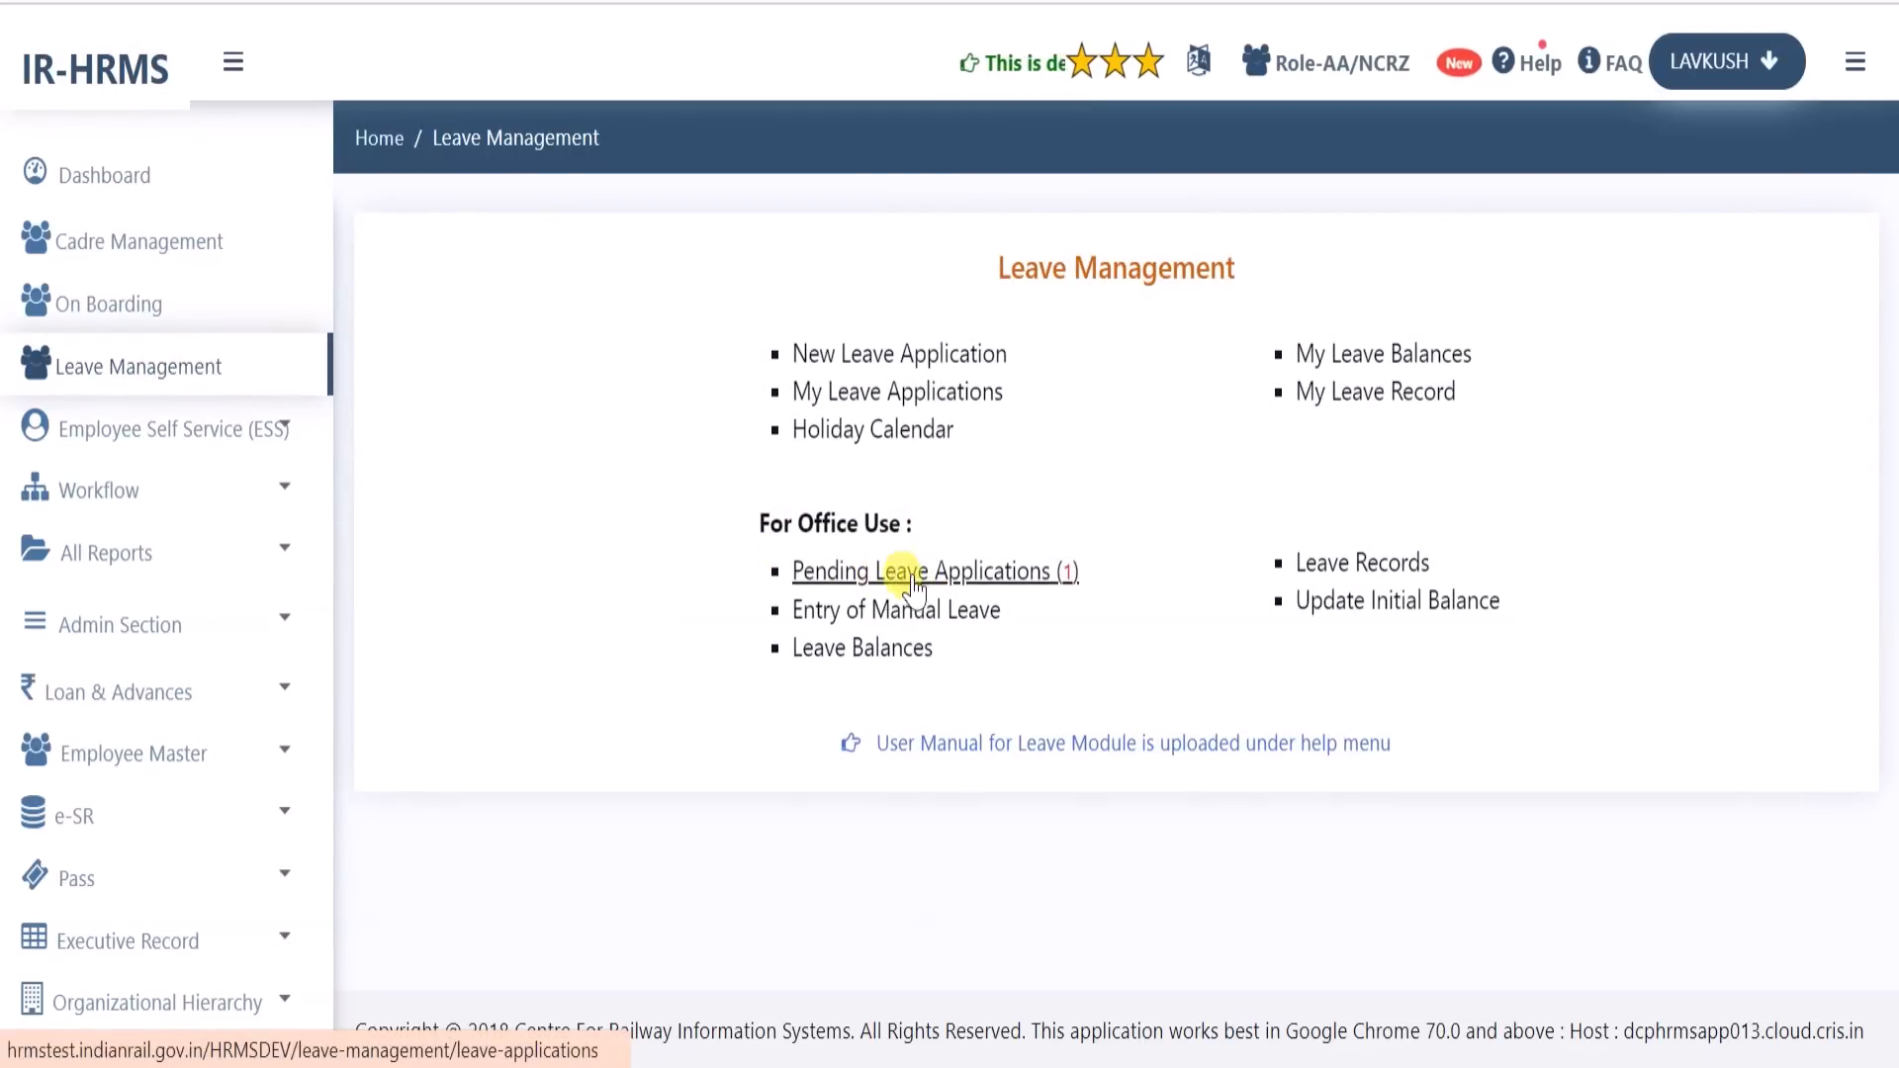
{"action": "left_click", "coordinate": [999, 582]}
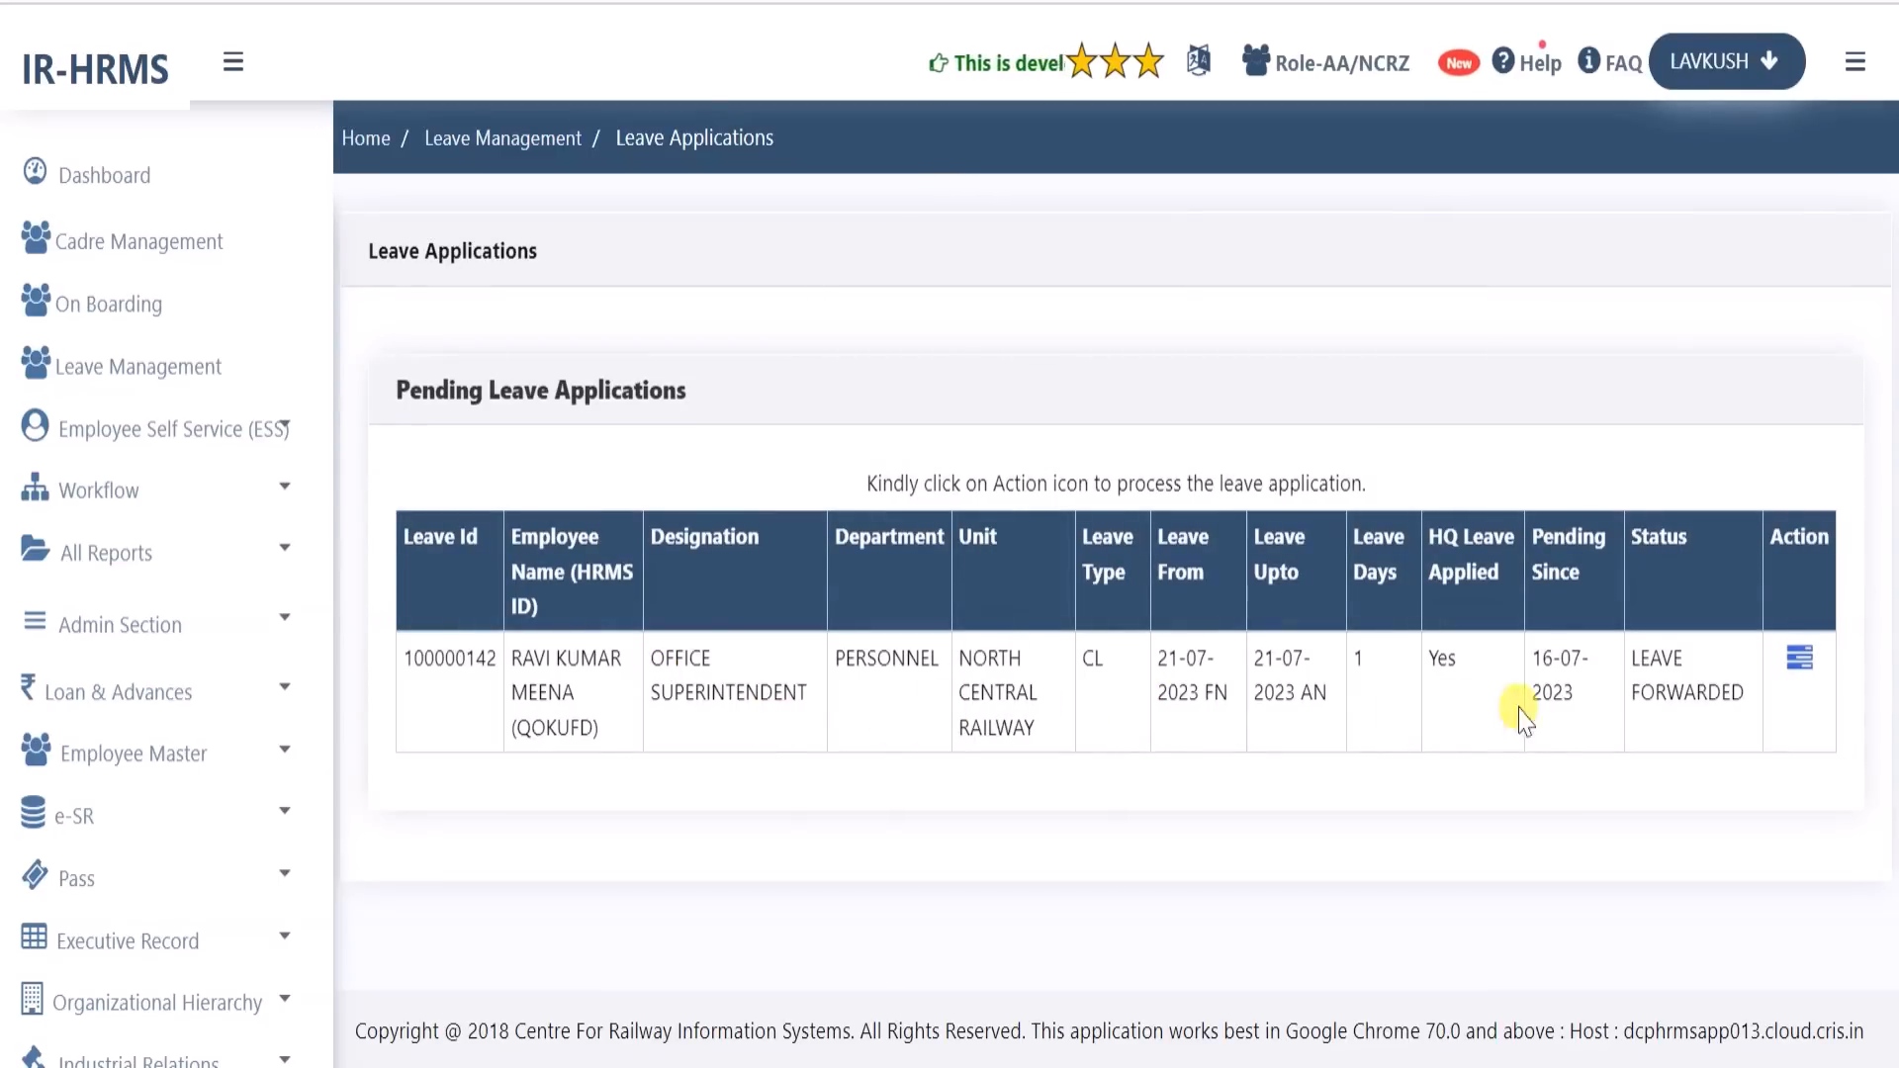
{"action": "left_click", "coordinate": [1814, 666]}
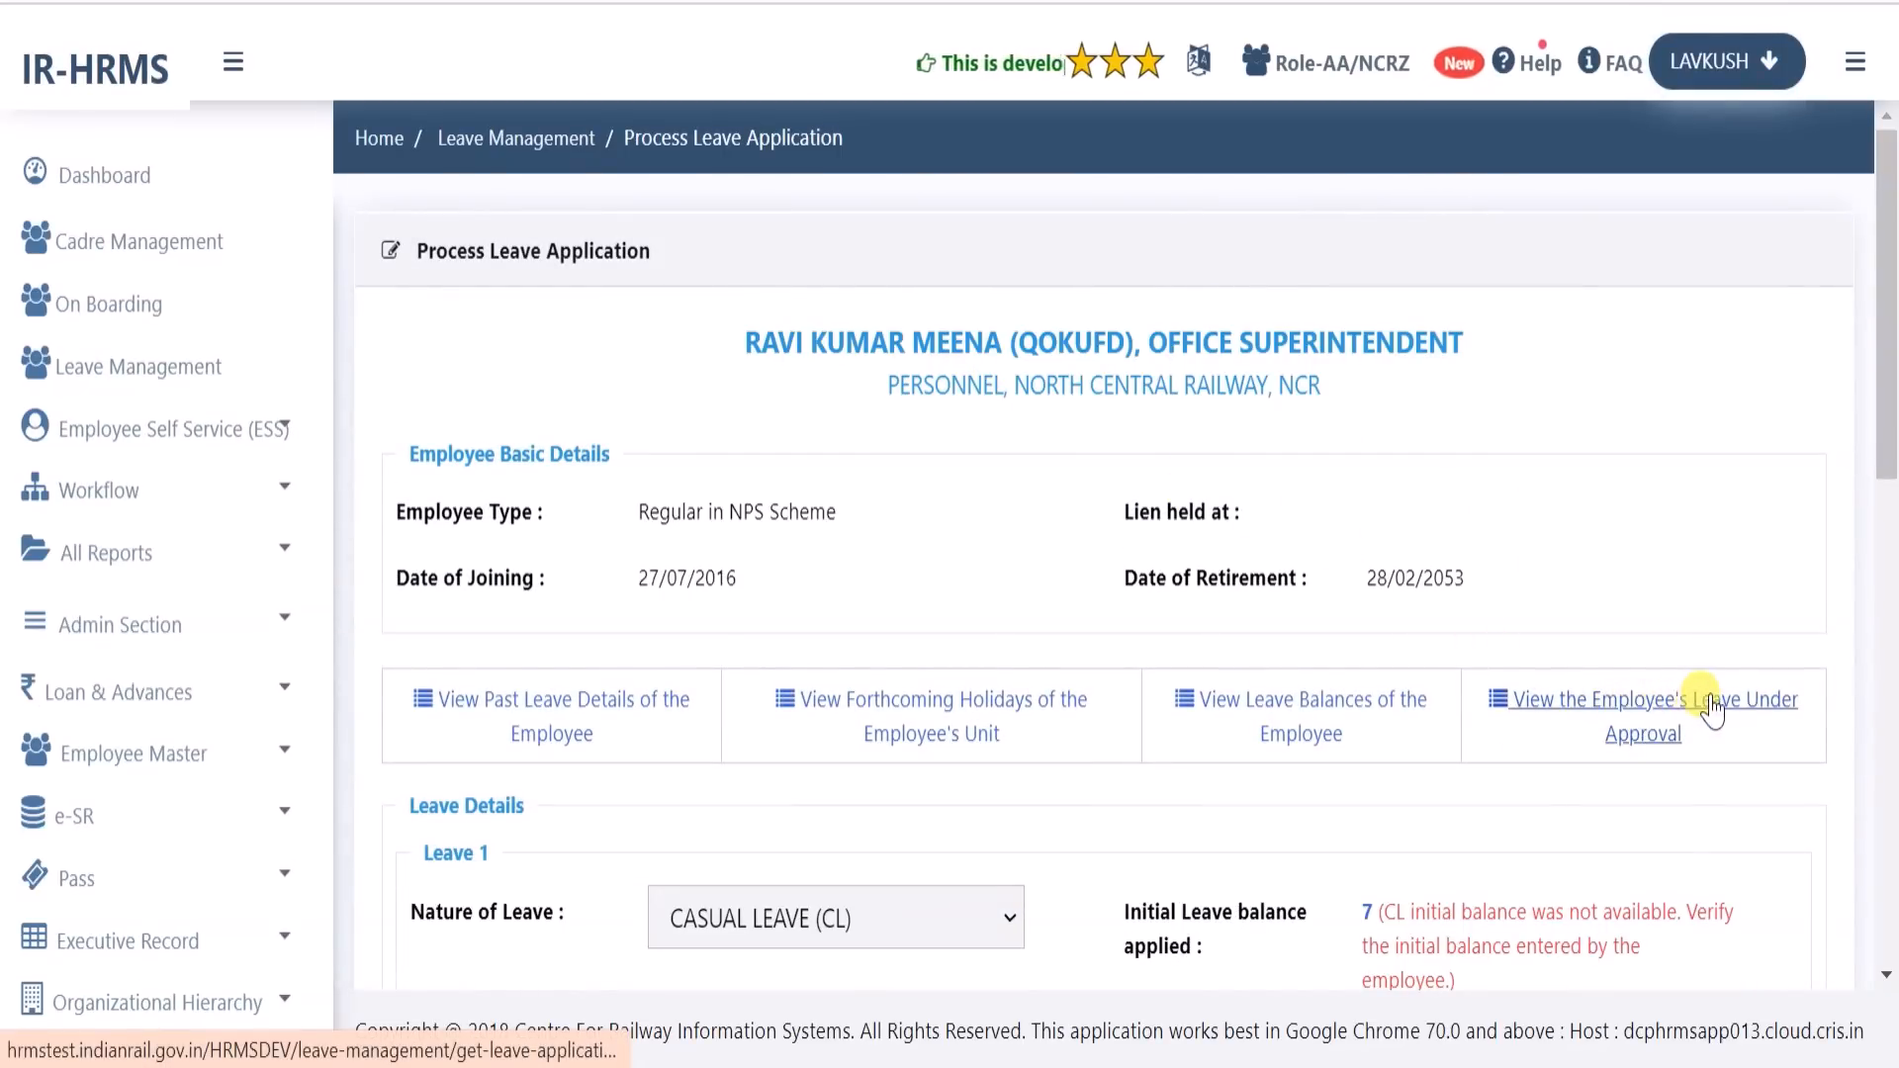
Check the status and pending authority in the employee's leave under approval and close the list
{"action": "left_click", "coordinate": [1636, 712]}
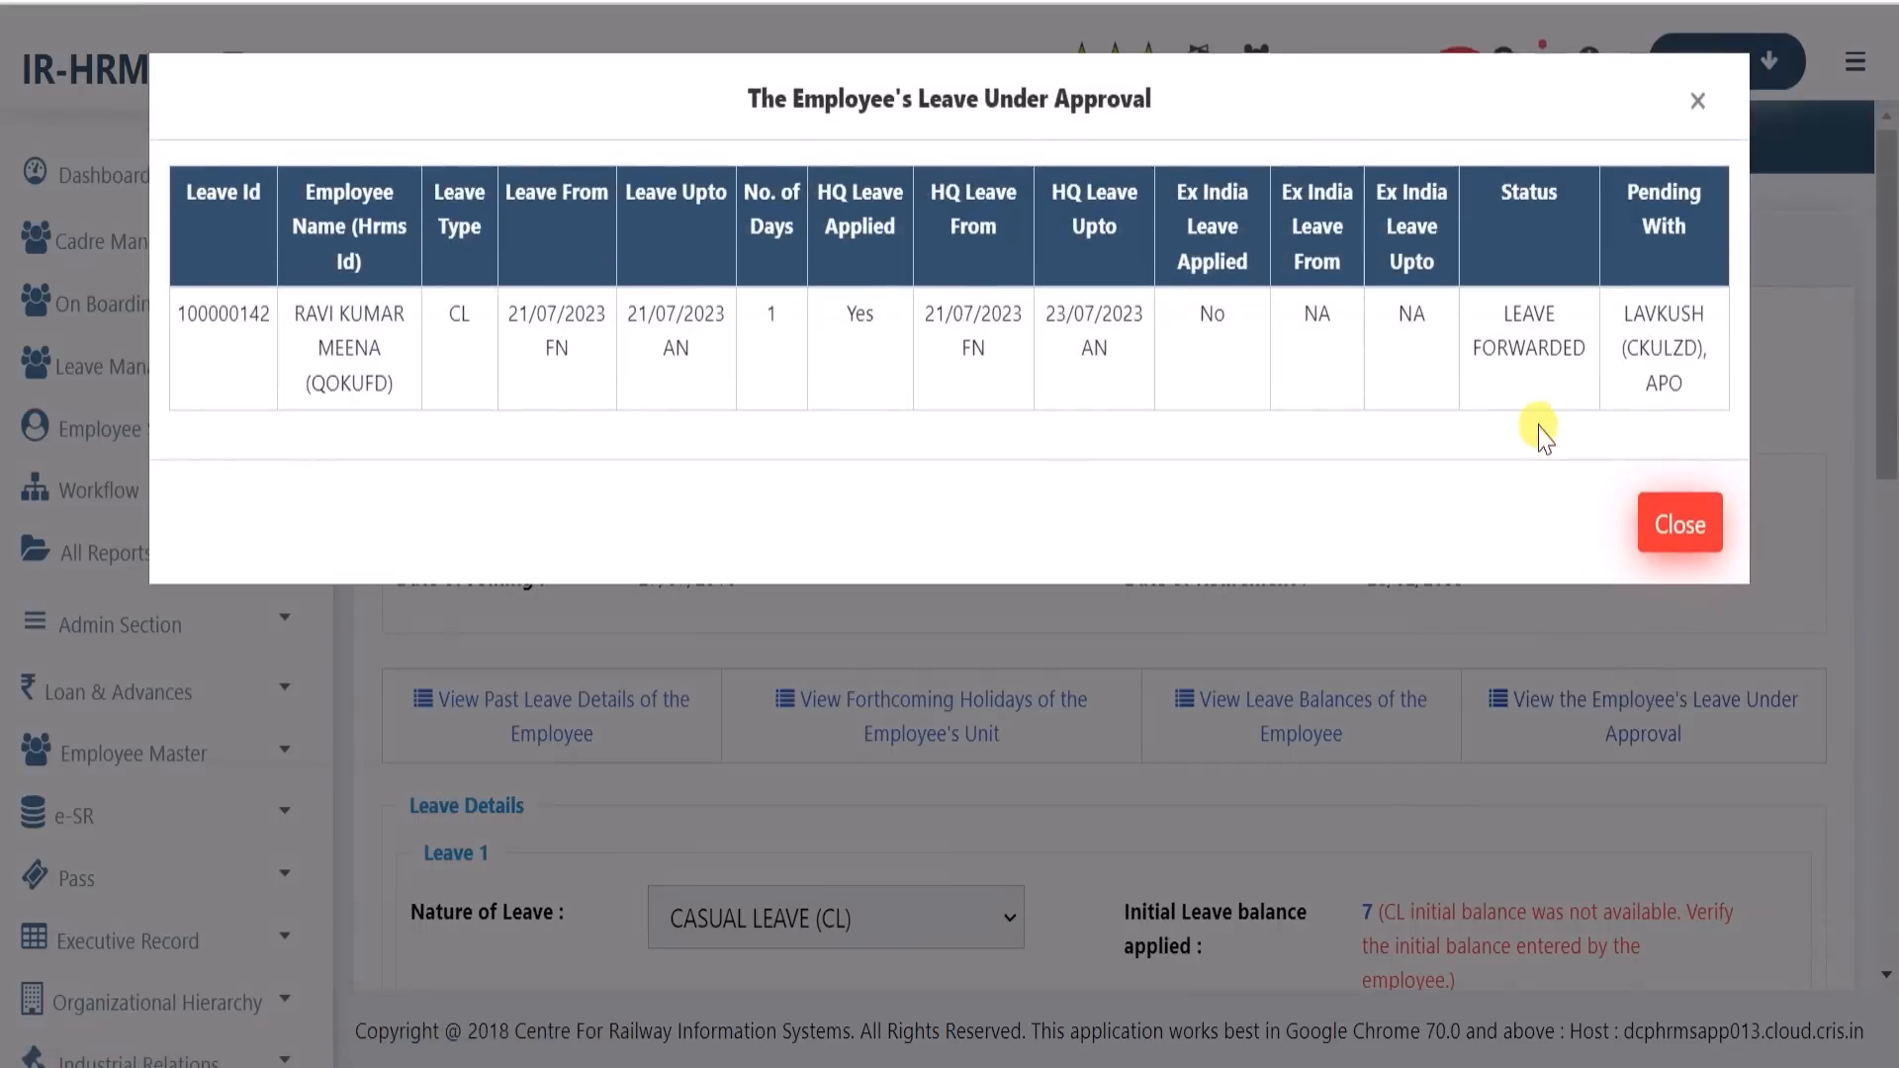
{"action": "left_click_drag", "start_coordinate": [1533, 338], "coordinate": [1576, 360]}
{"action": "left_click", "coordinate": [1670, 348]}
{"action": "left_click", "coordinate": [1681, 534]}
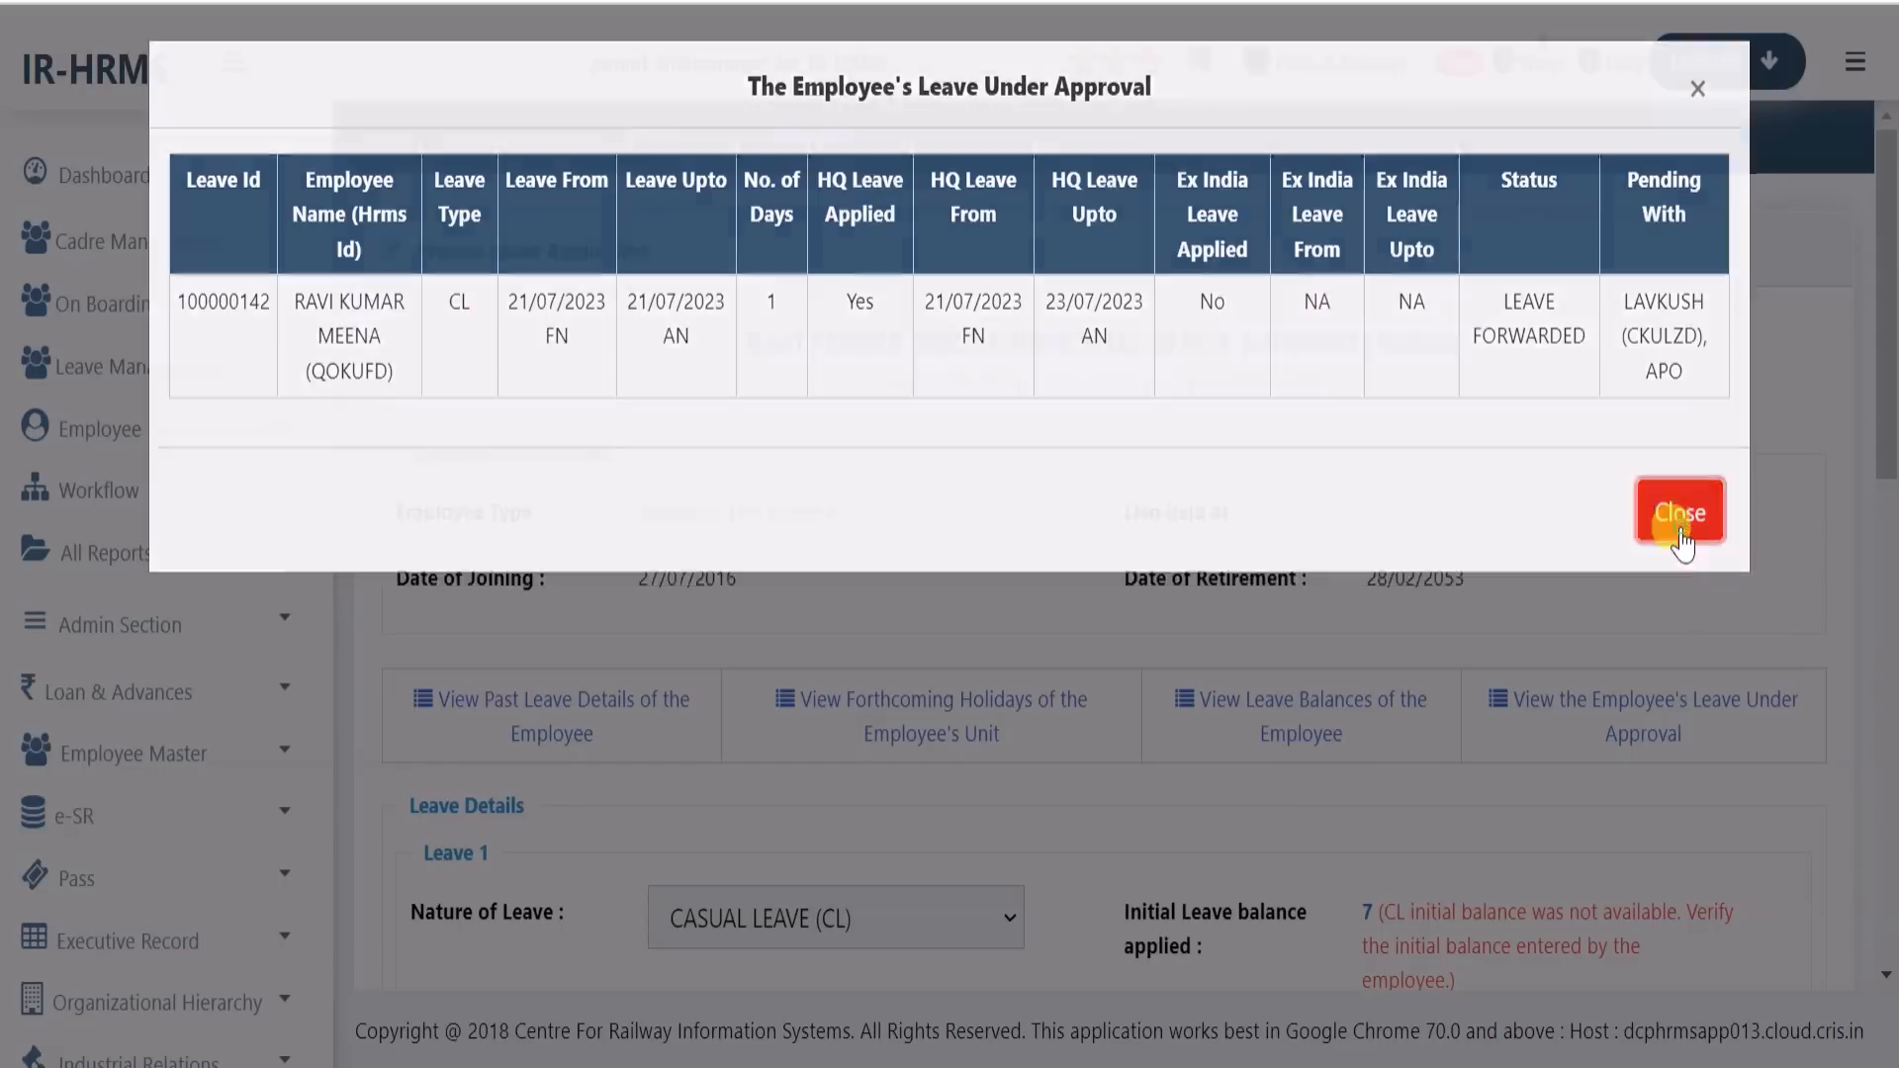
Check the employee's leave balances and review the leave details and previous remarks in the forwarded application
{"action": "left_click", "coordinate": [1310, 709]}
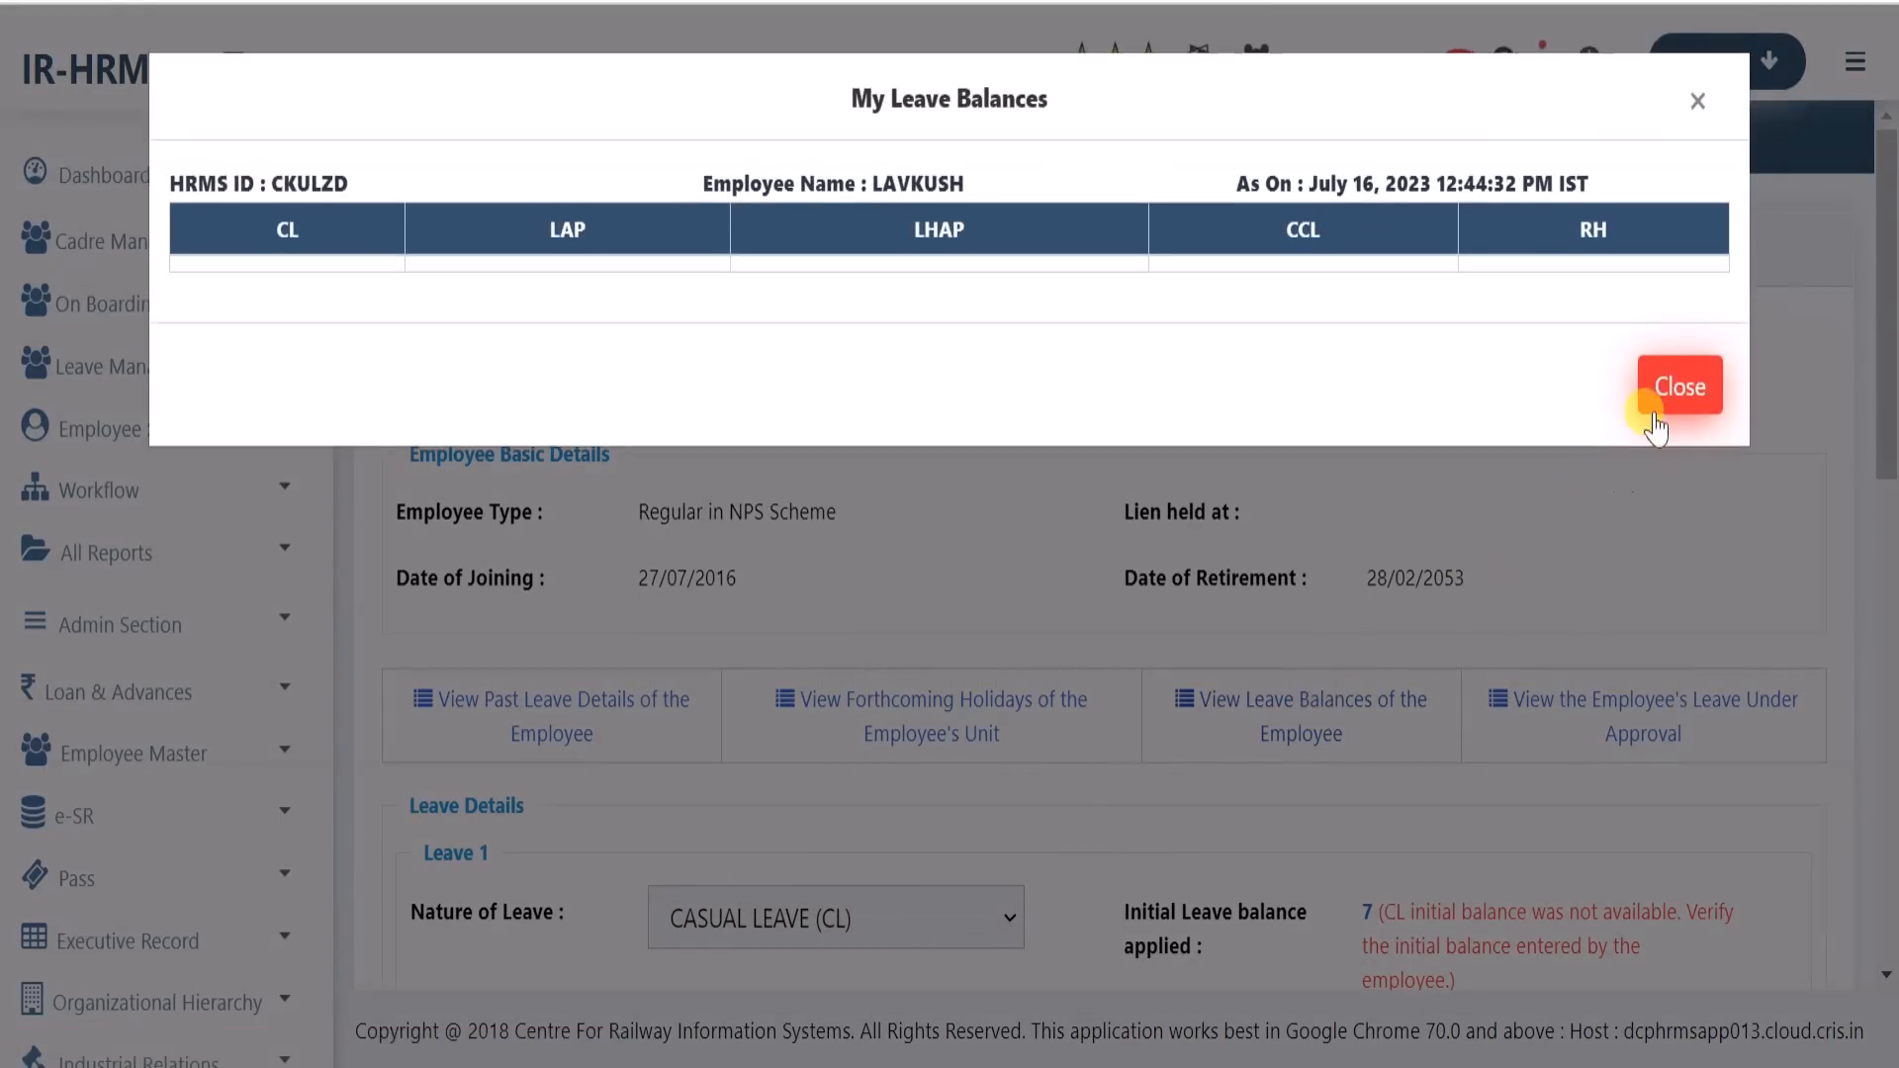
{"action": "left_click", "coordinate": [1678, 388]}
{"action": "scroll", "coordinate": [890, 482], "scroll_direction": "down", "scroll_amount": 5}
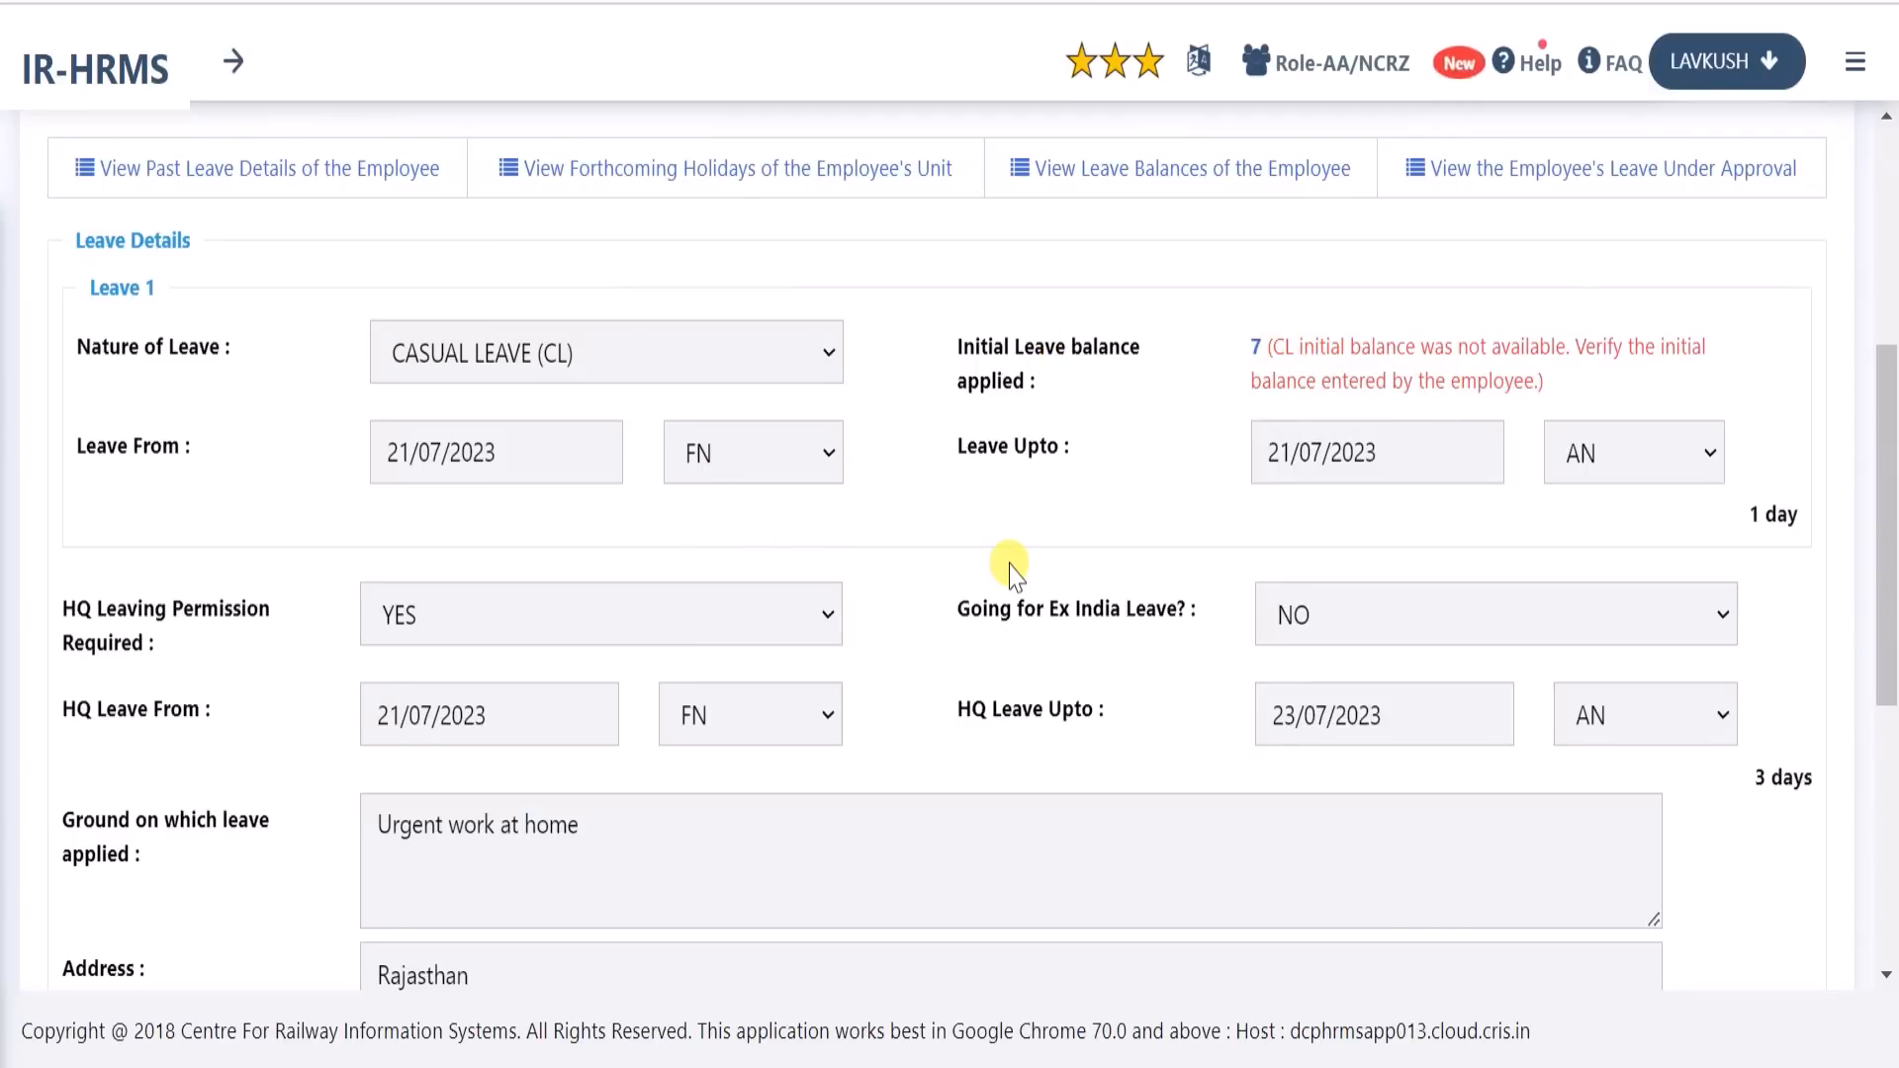
{"action": "scroll", "coordinate": [1010, 569], "scroll_direction": "down", "scroll_amount": 6}
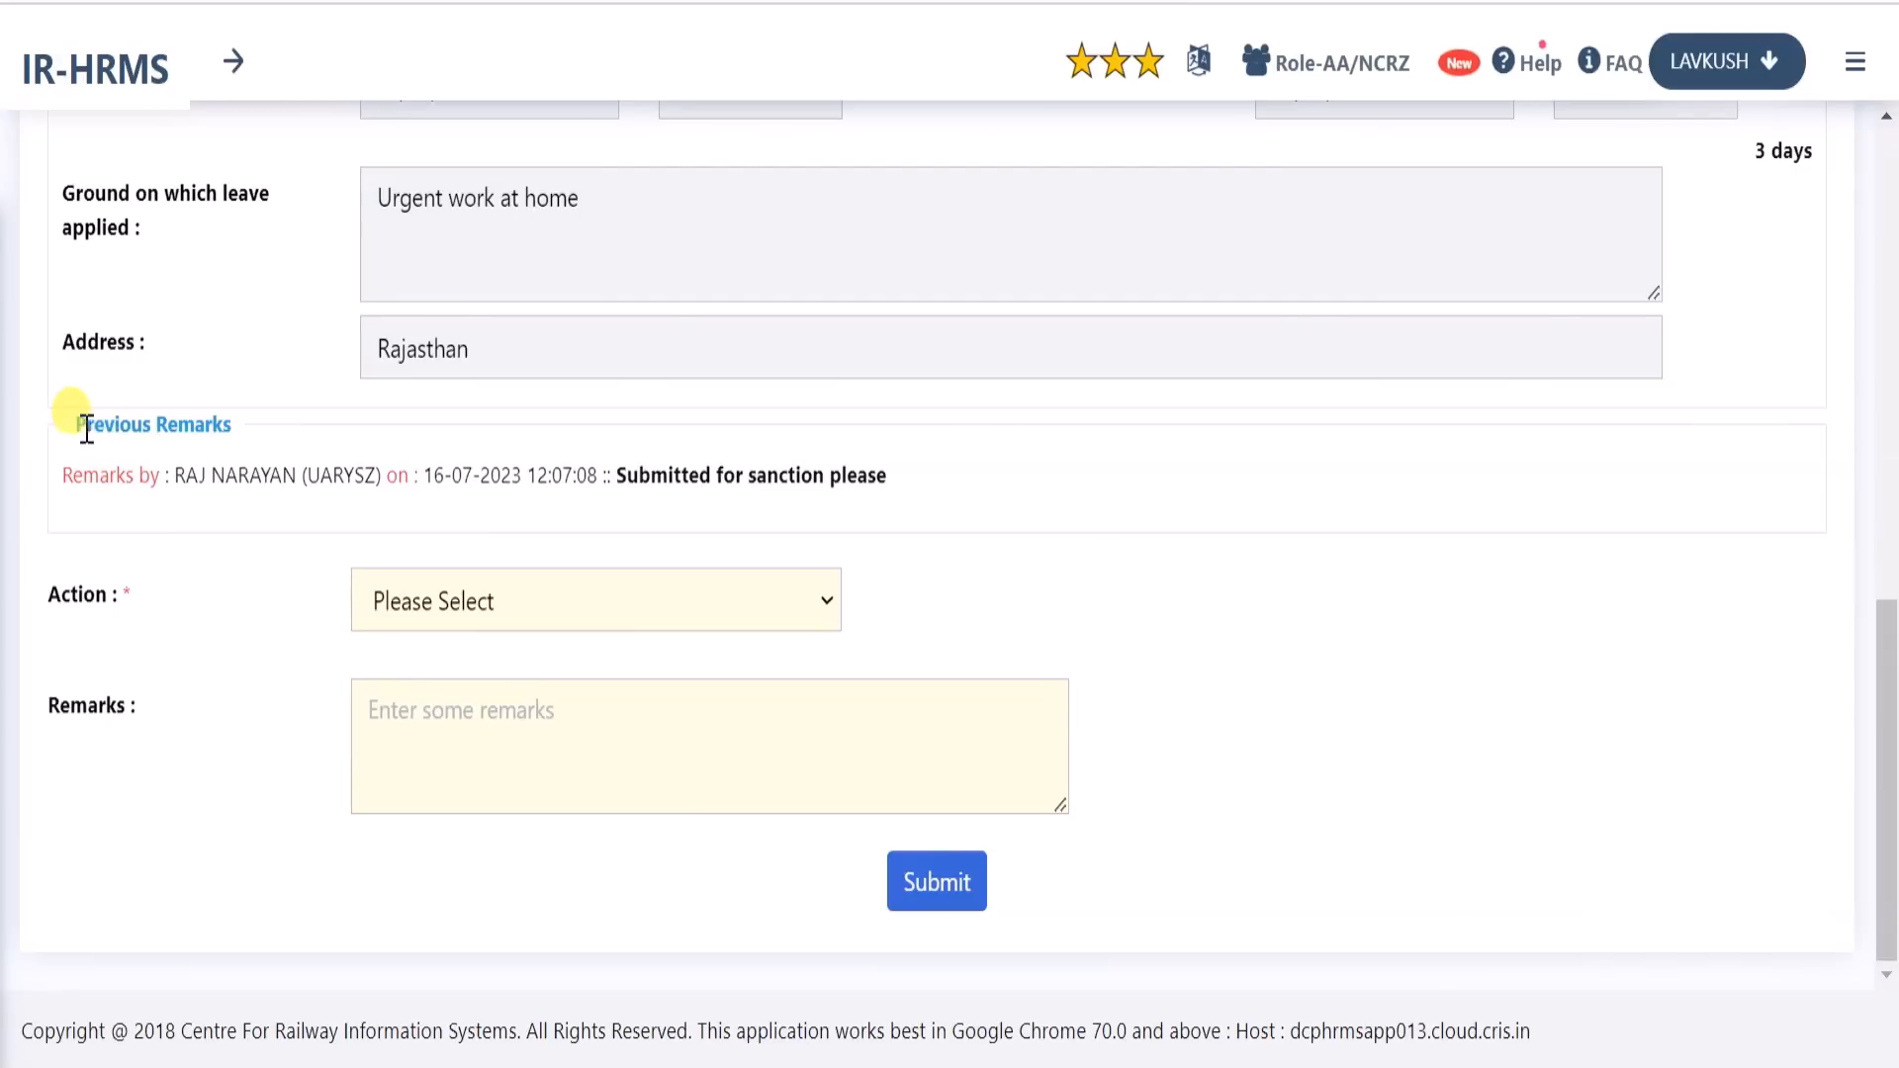
{"action": "left_click_drag", "start_coordinate": [79, 426], "coordinate": [247, 440]}
{"action": "left_click", "coordinate": [246, 502]}
{"action": "left_click_drag", "start_coordinate": [73, 476], "coordinate": [348, 500]}
{"action": "left_click_drag", "start_coordinate": [618, 463], "coordinate": [896, 489]}
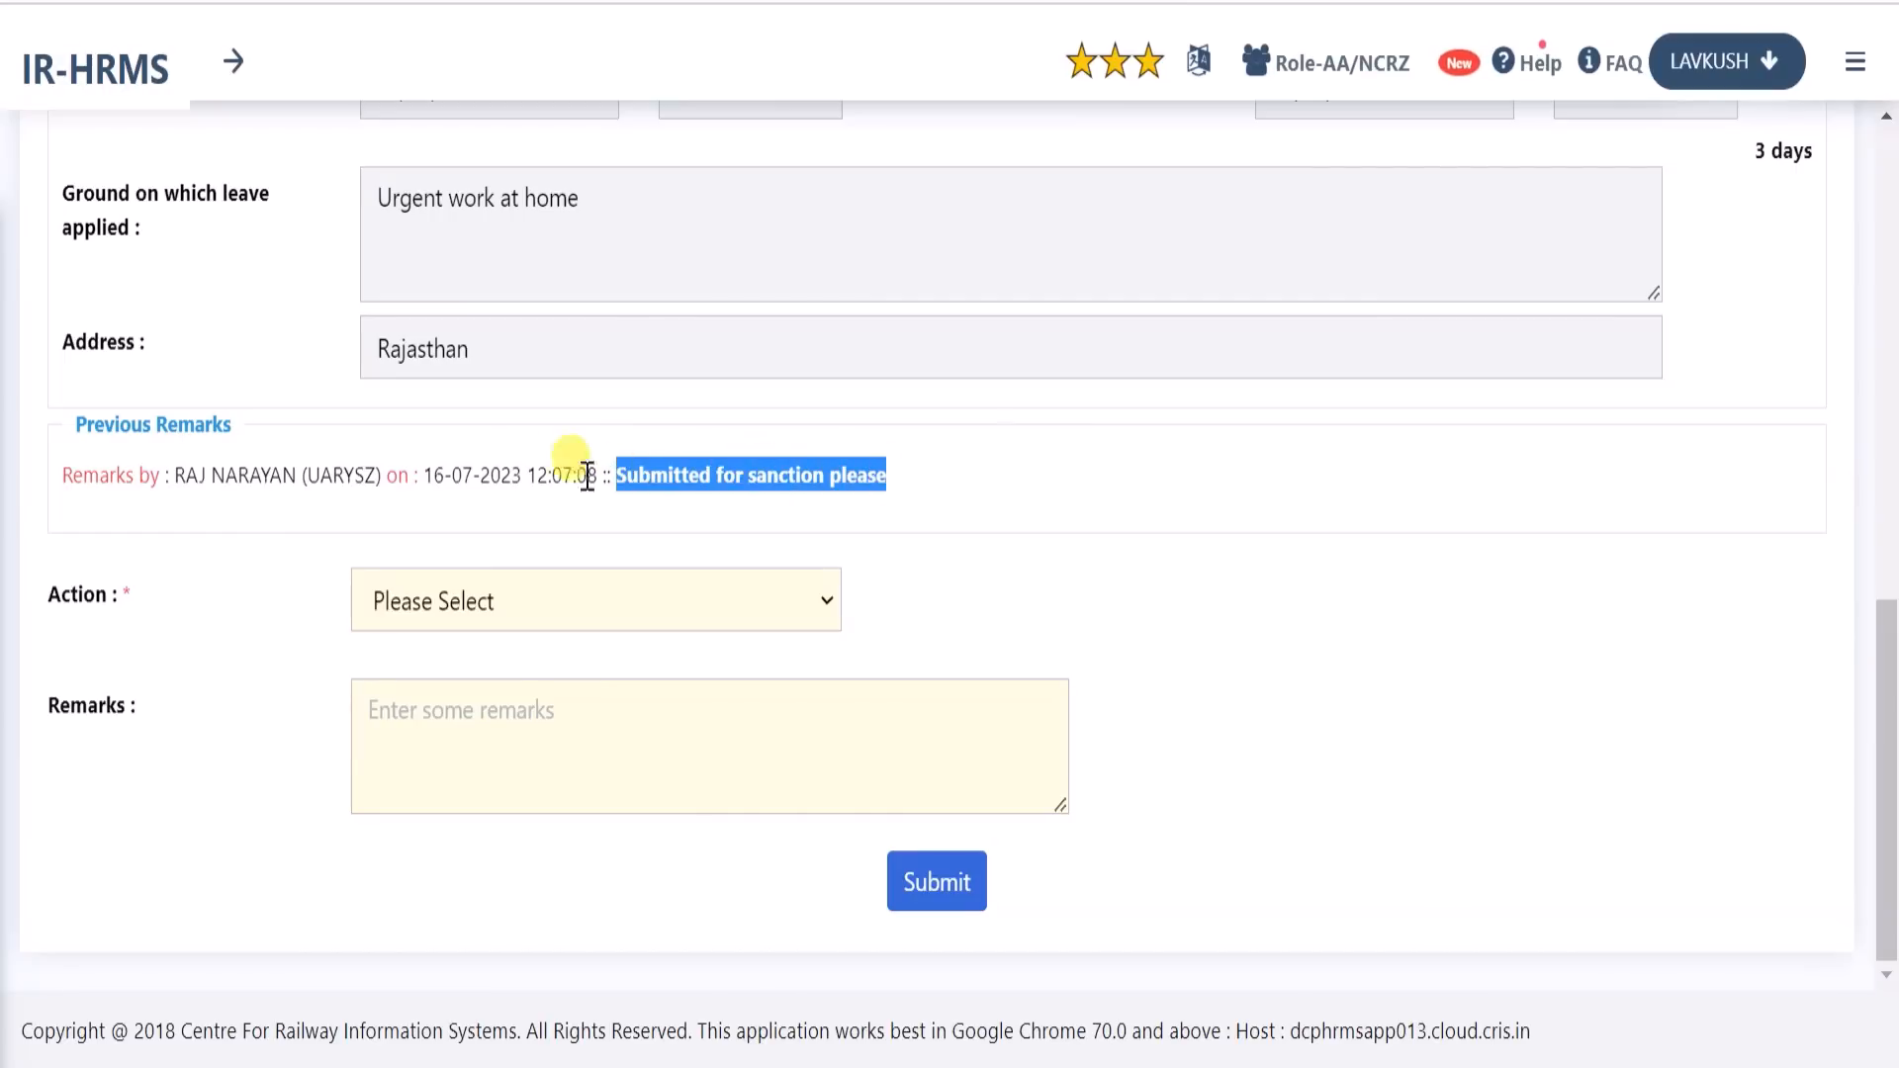
{"action": "left_click", "coordinate": [474, 477]}
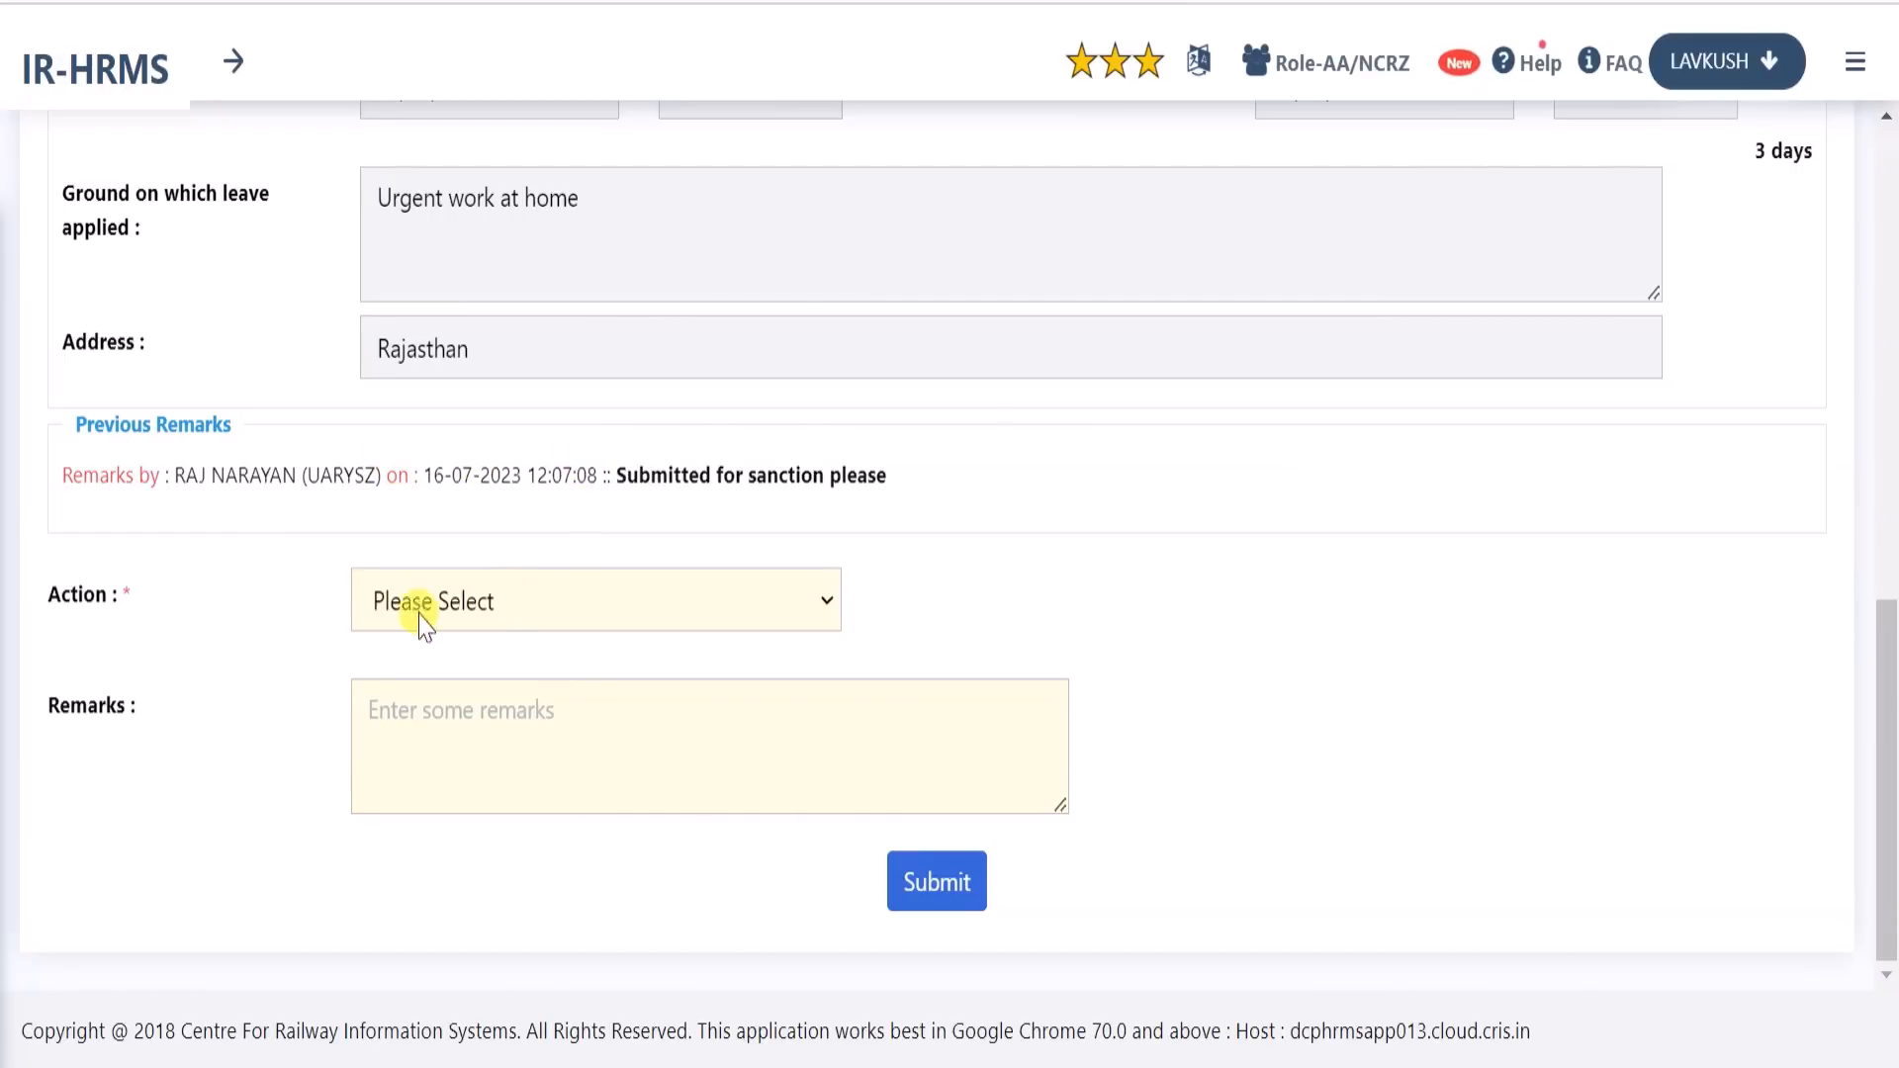
Set the application's action to SANCTION and mark the CL initial balance as "CL Initial Balance Verified"
{"action": "left_click", "coordinate": [533, 603]}
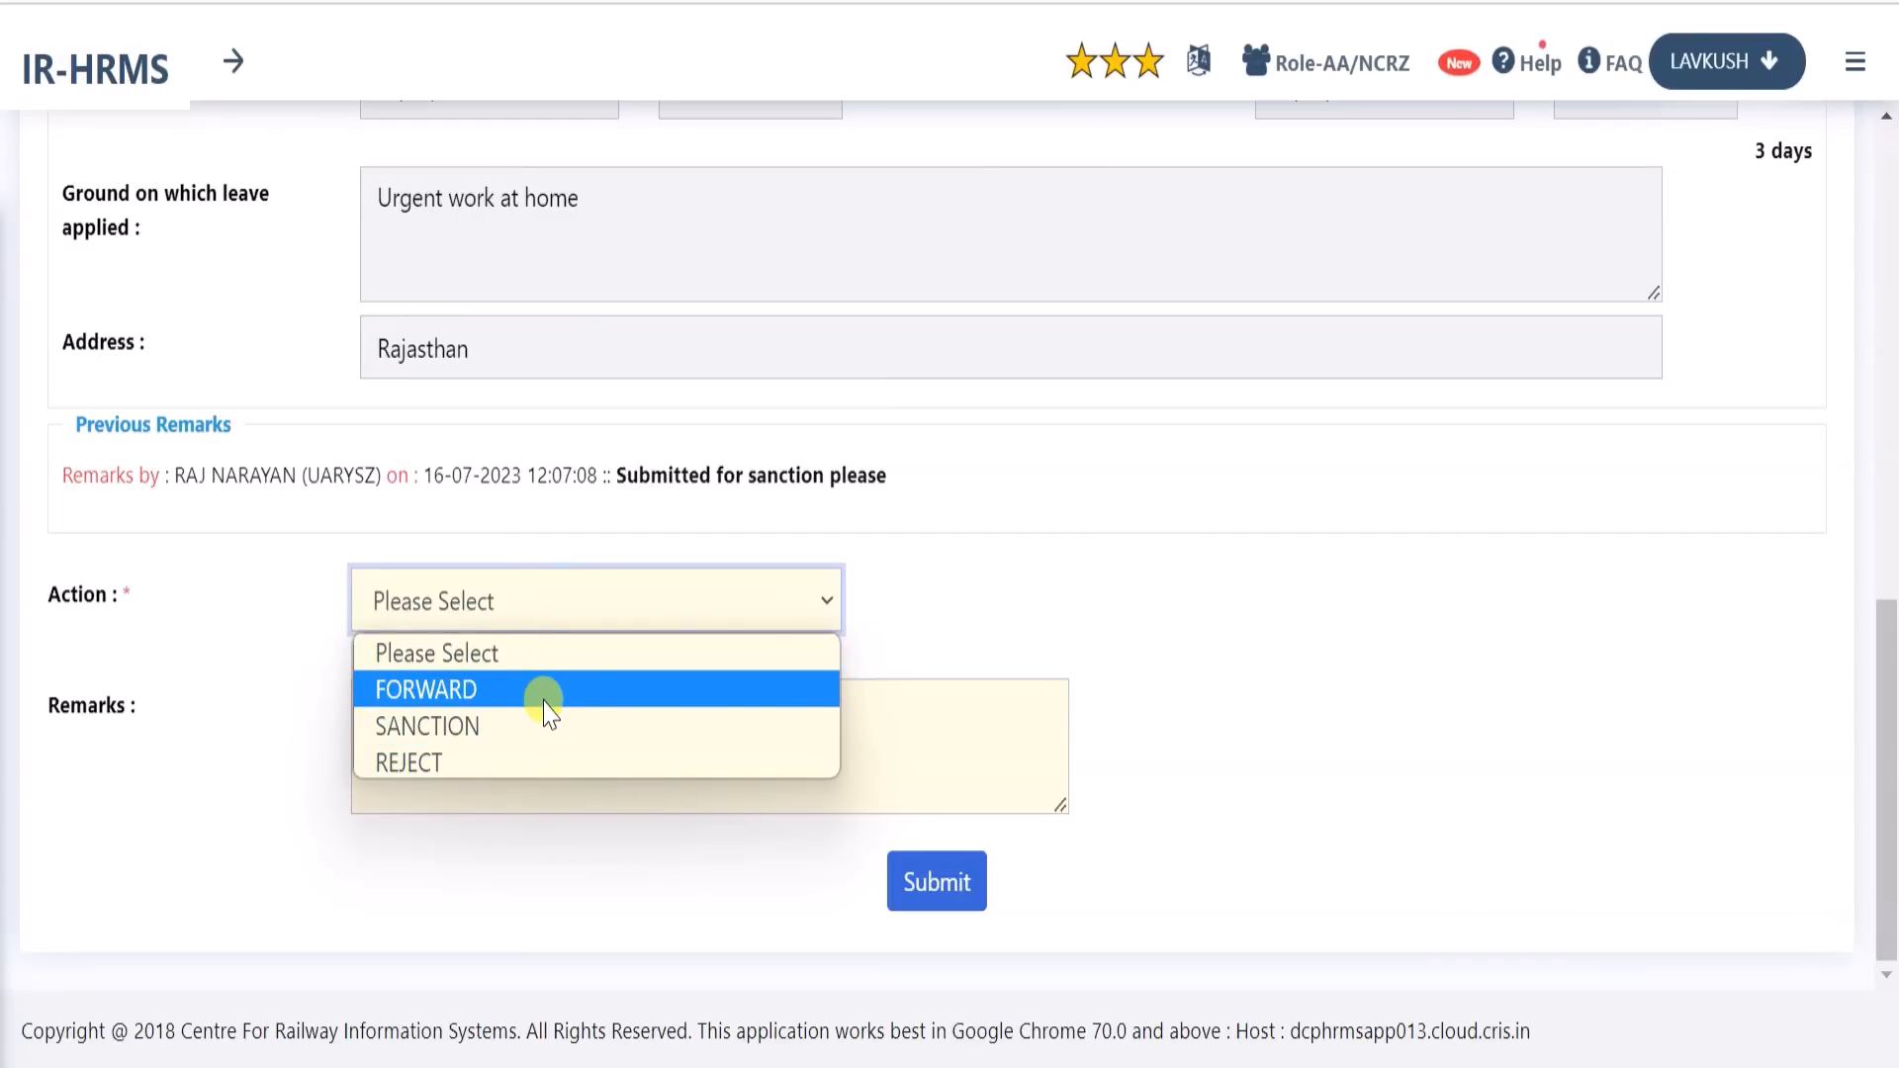
{"action": "left_click", "coordinate": [535, 727]}
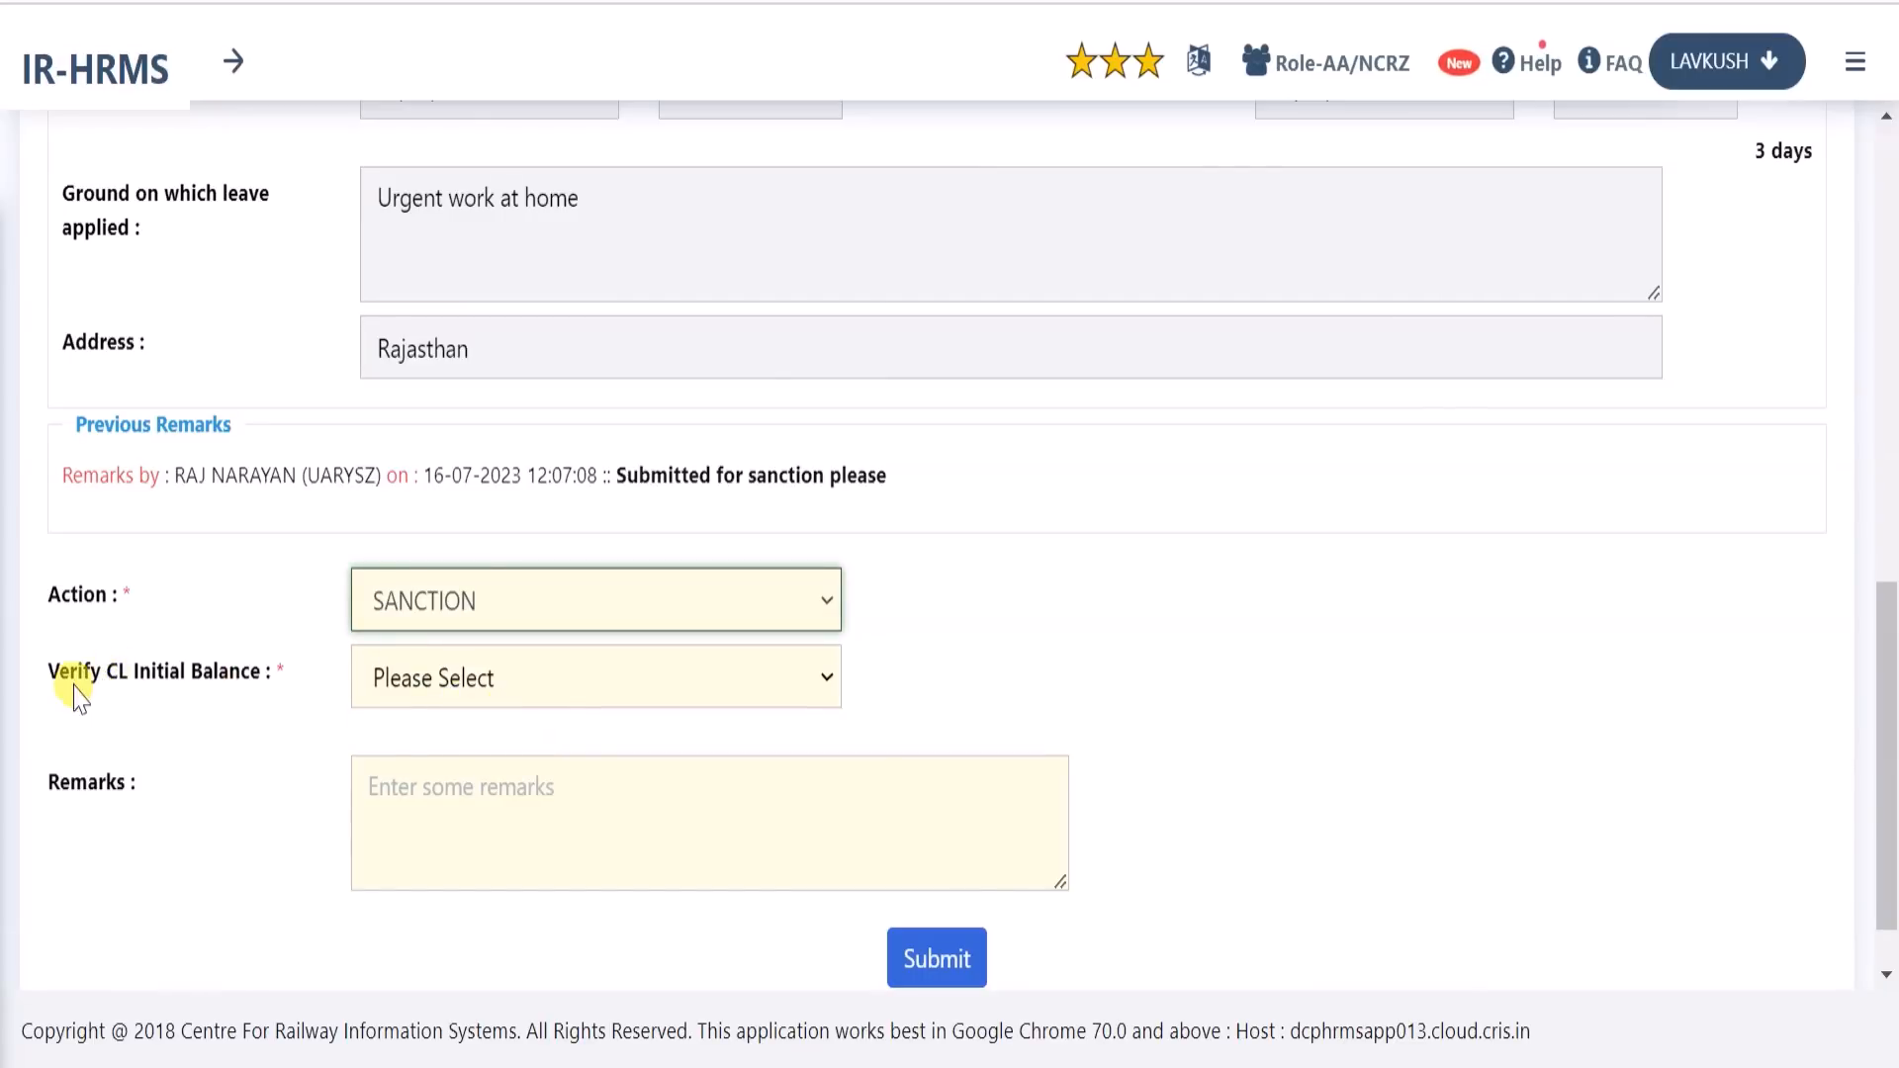
{"action": "left_click_drag", "start_coordinate": [57, 692], "coordinate": [318, 721]}
{"action": "left_click", "coordinate": [318, 721]}
{"action": "left_click", "coordinate": [509, 683]}
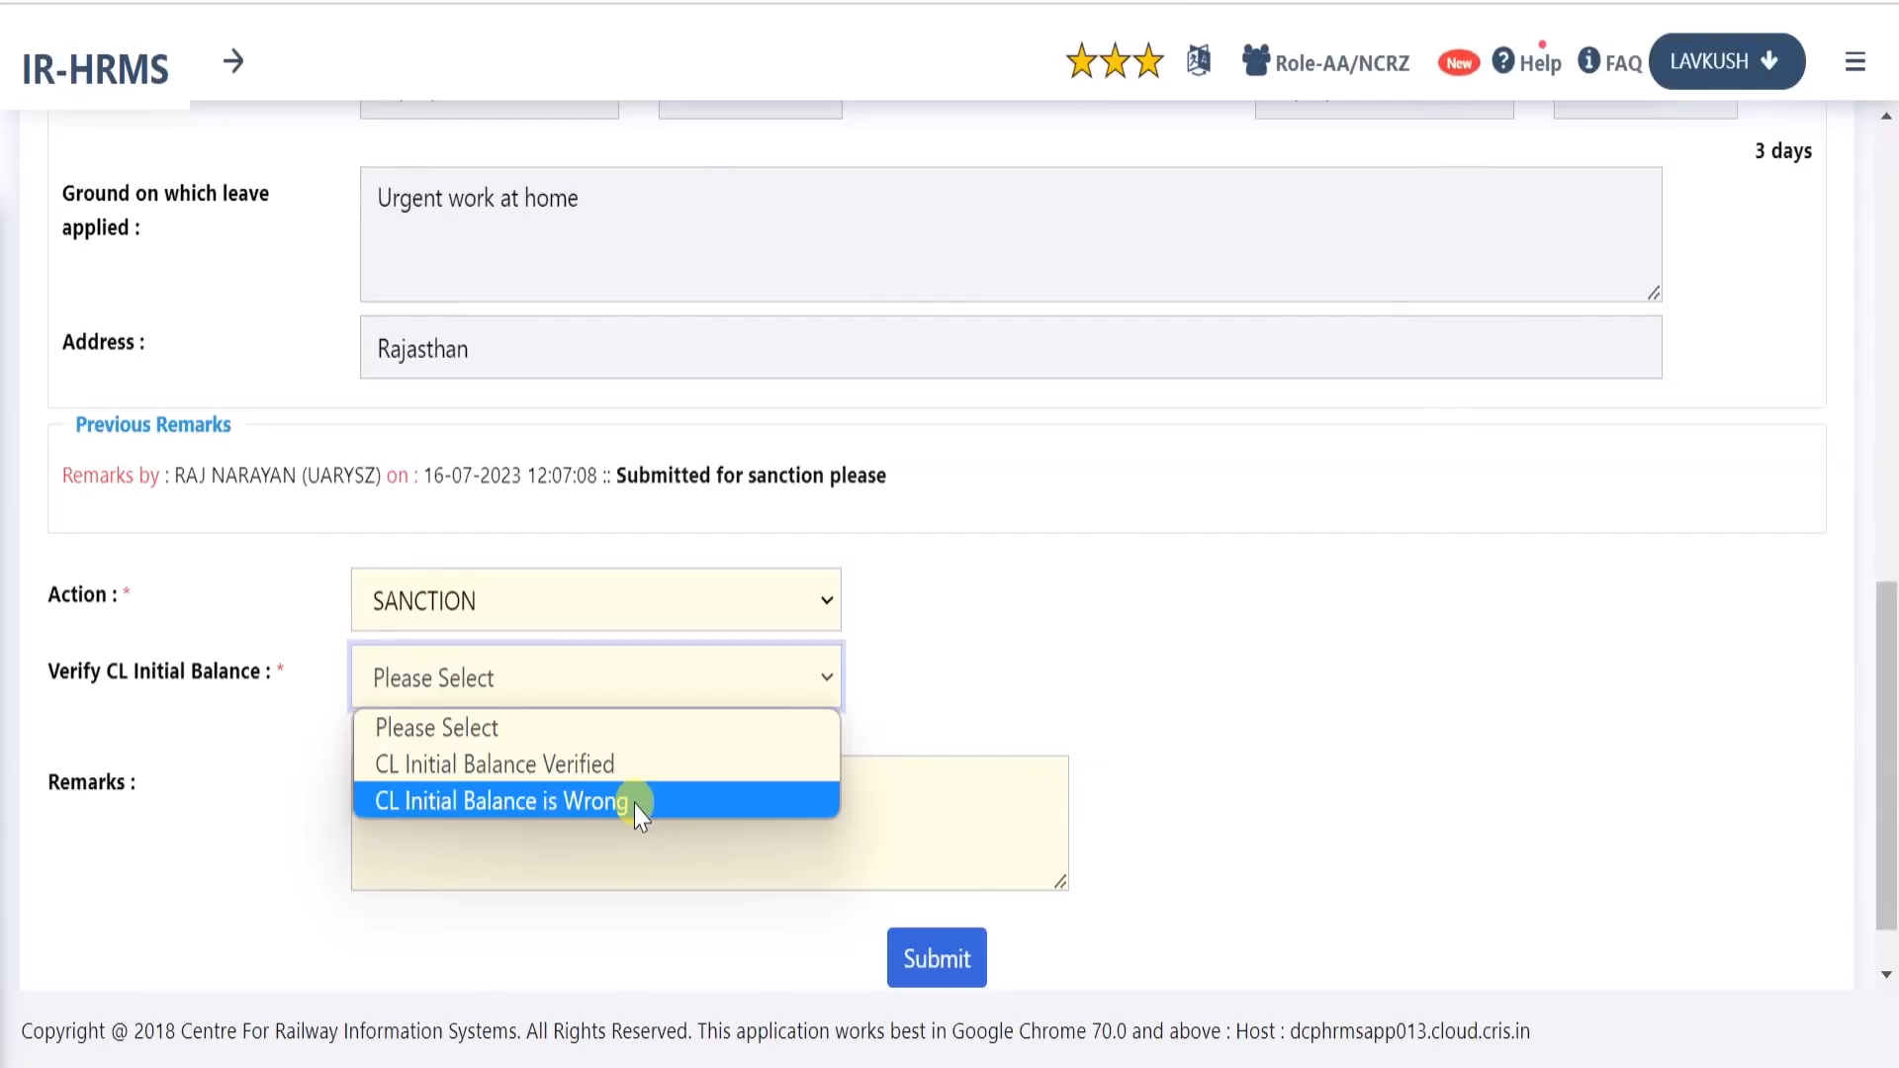
{"action": "left_click", "coordinate": [579, 767]}
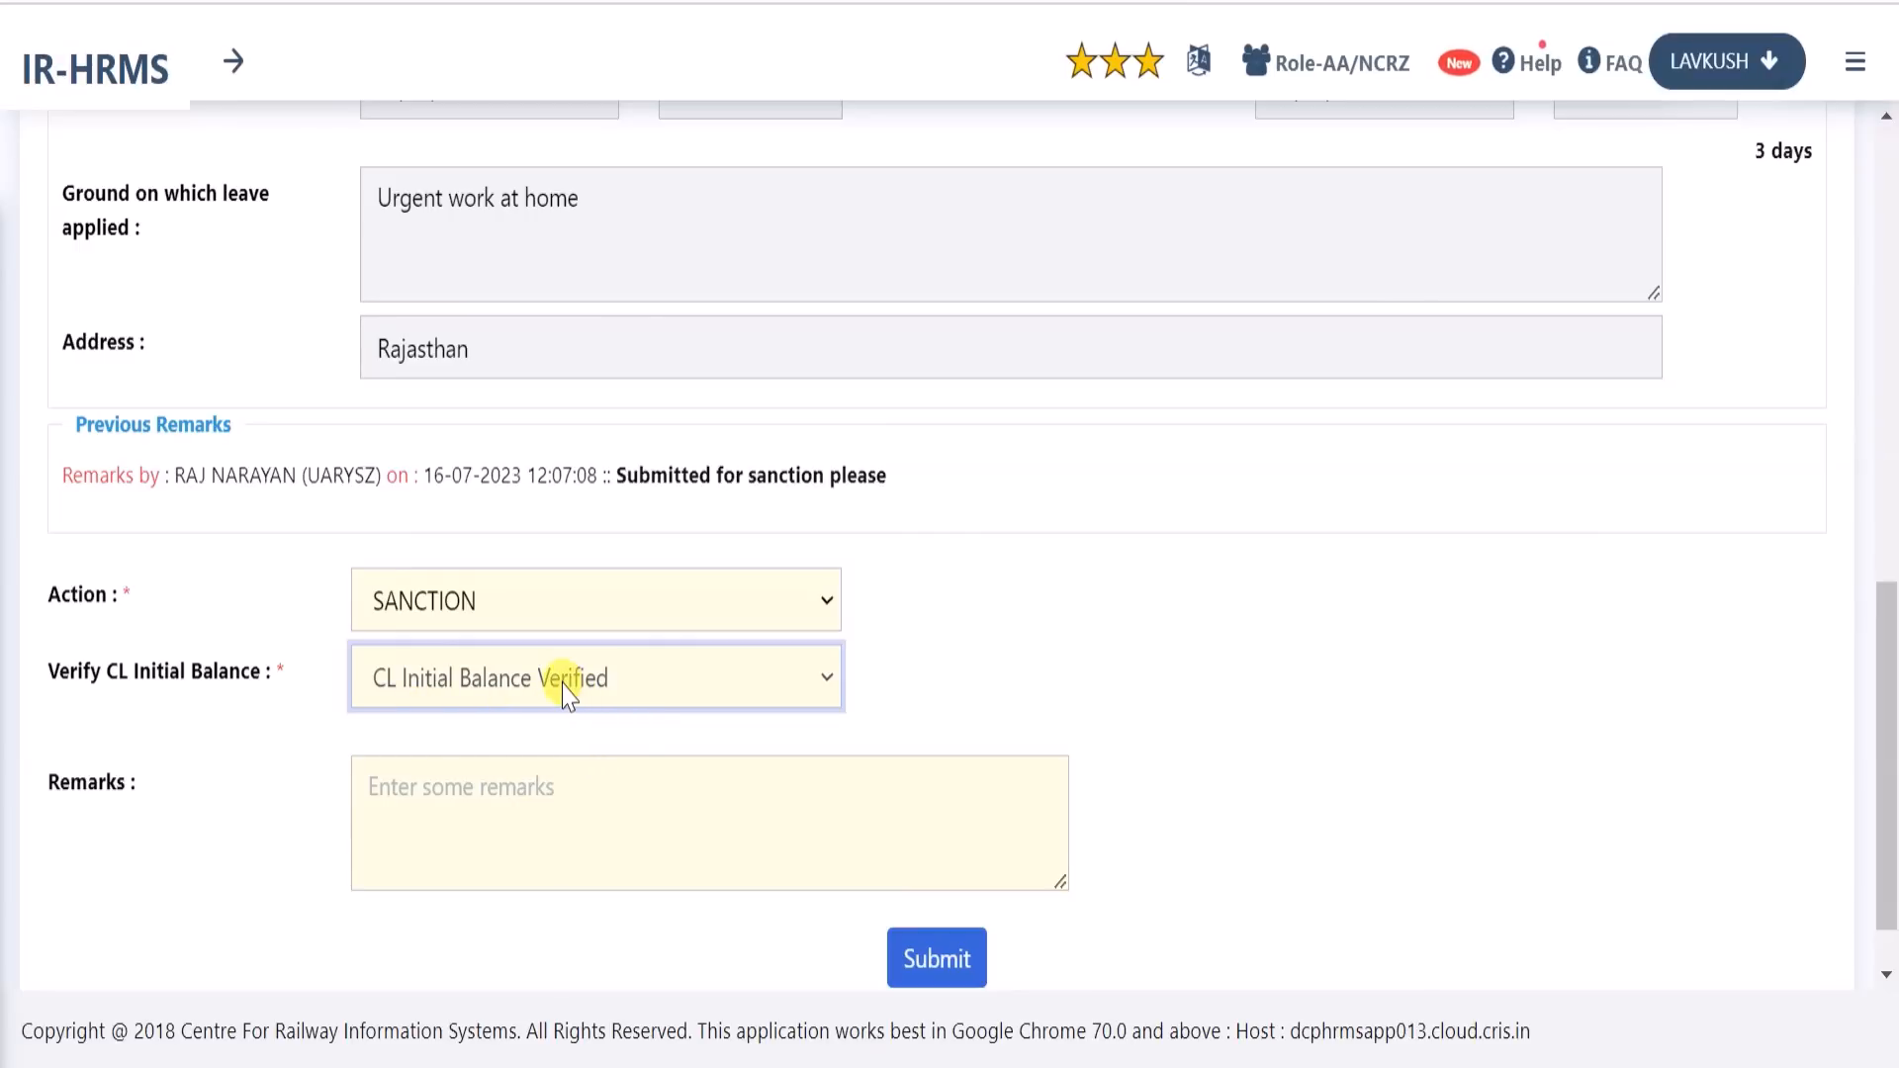
Enter the remark "Sanctioned", submit the sanction of the casual leave and confirm it
{"action": "left_click", "coordinate": [493, 791]}
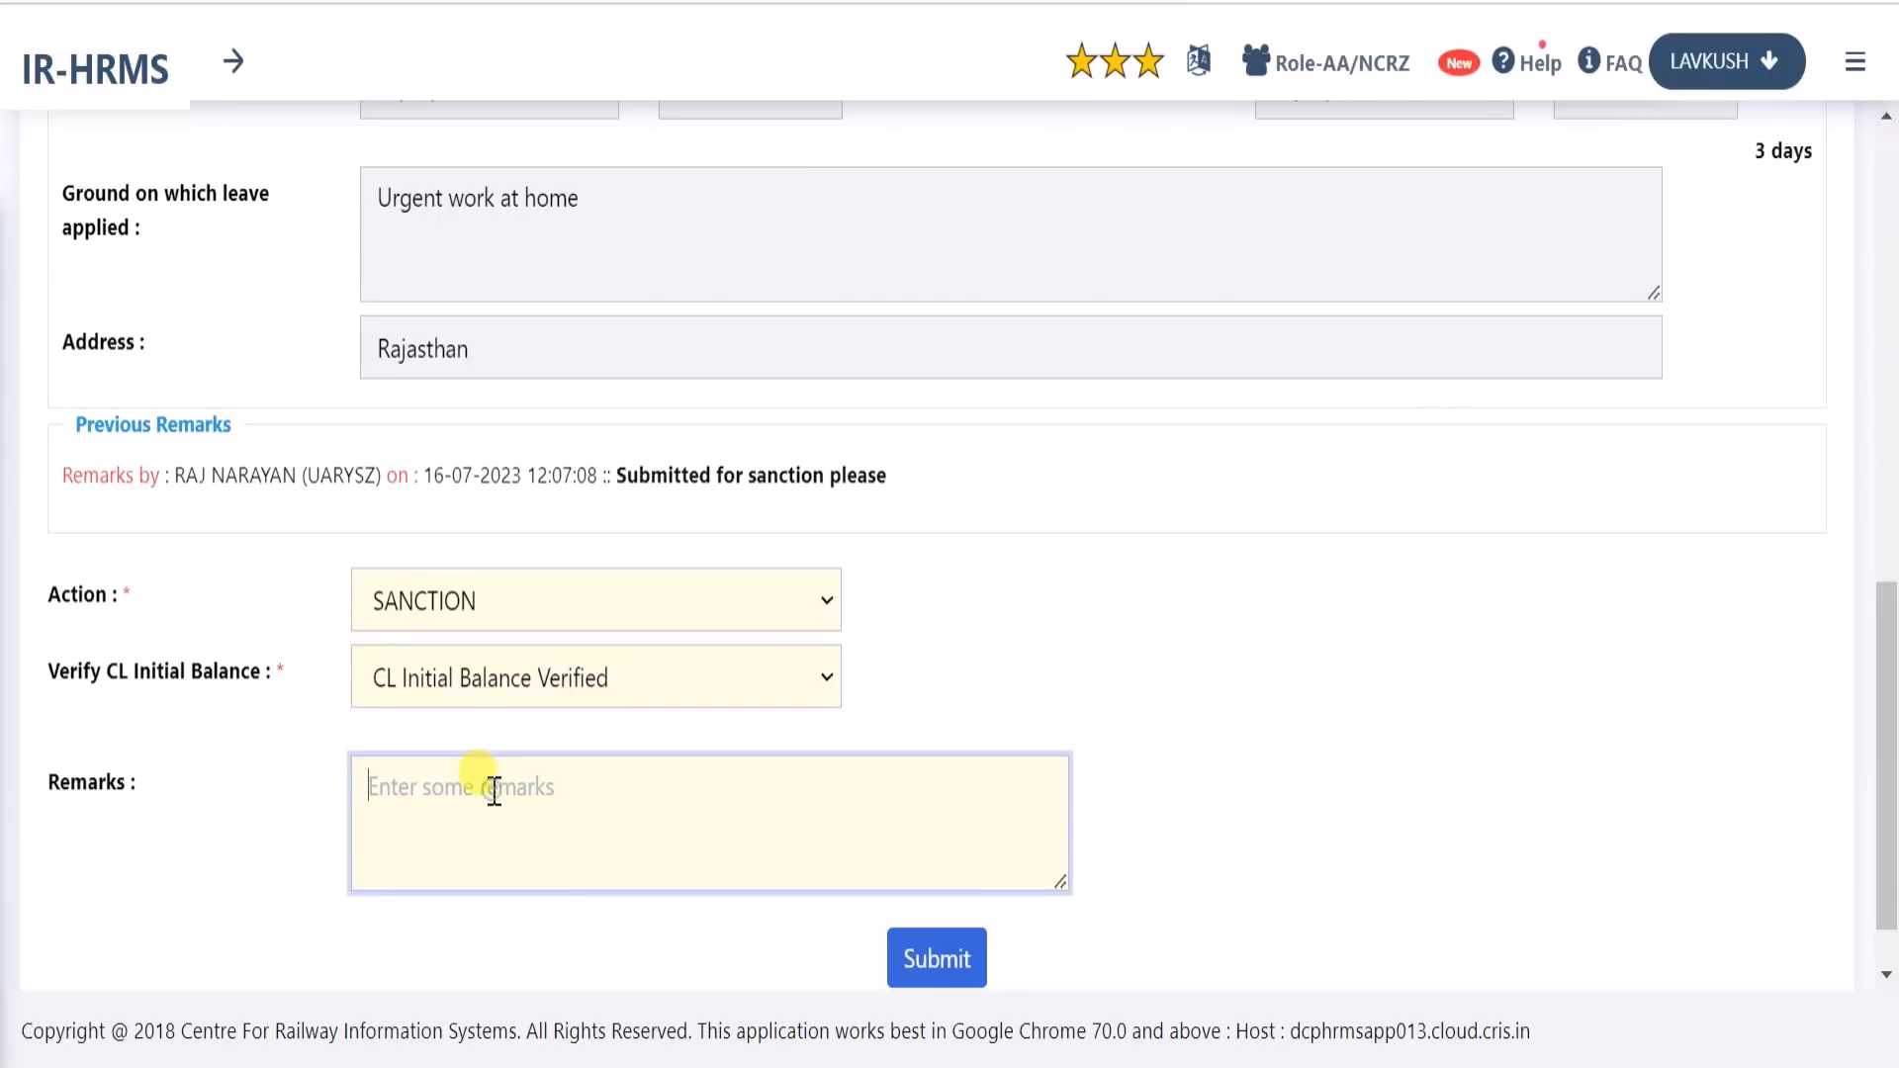
{"action": "type", "text": "Sanctioned"}
{"action": "left_click", "coordinate": [1270, 679]}
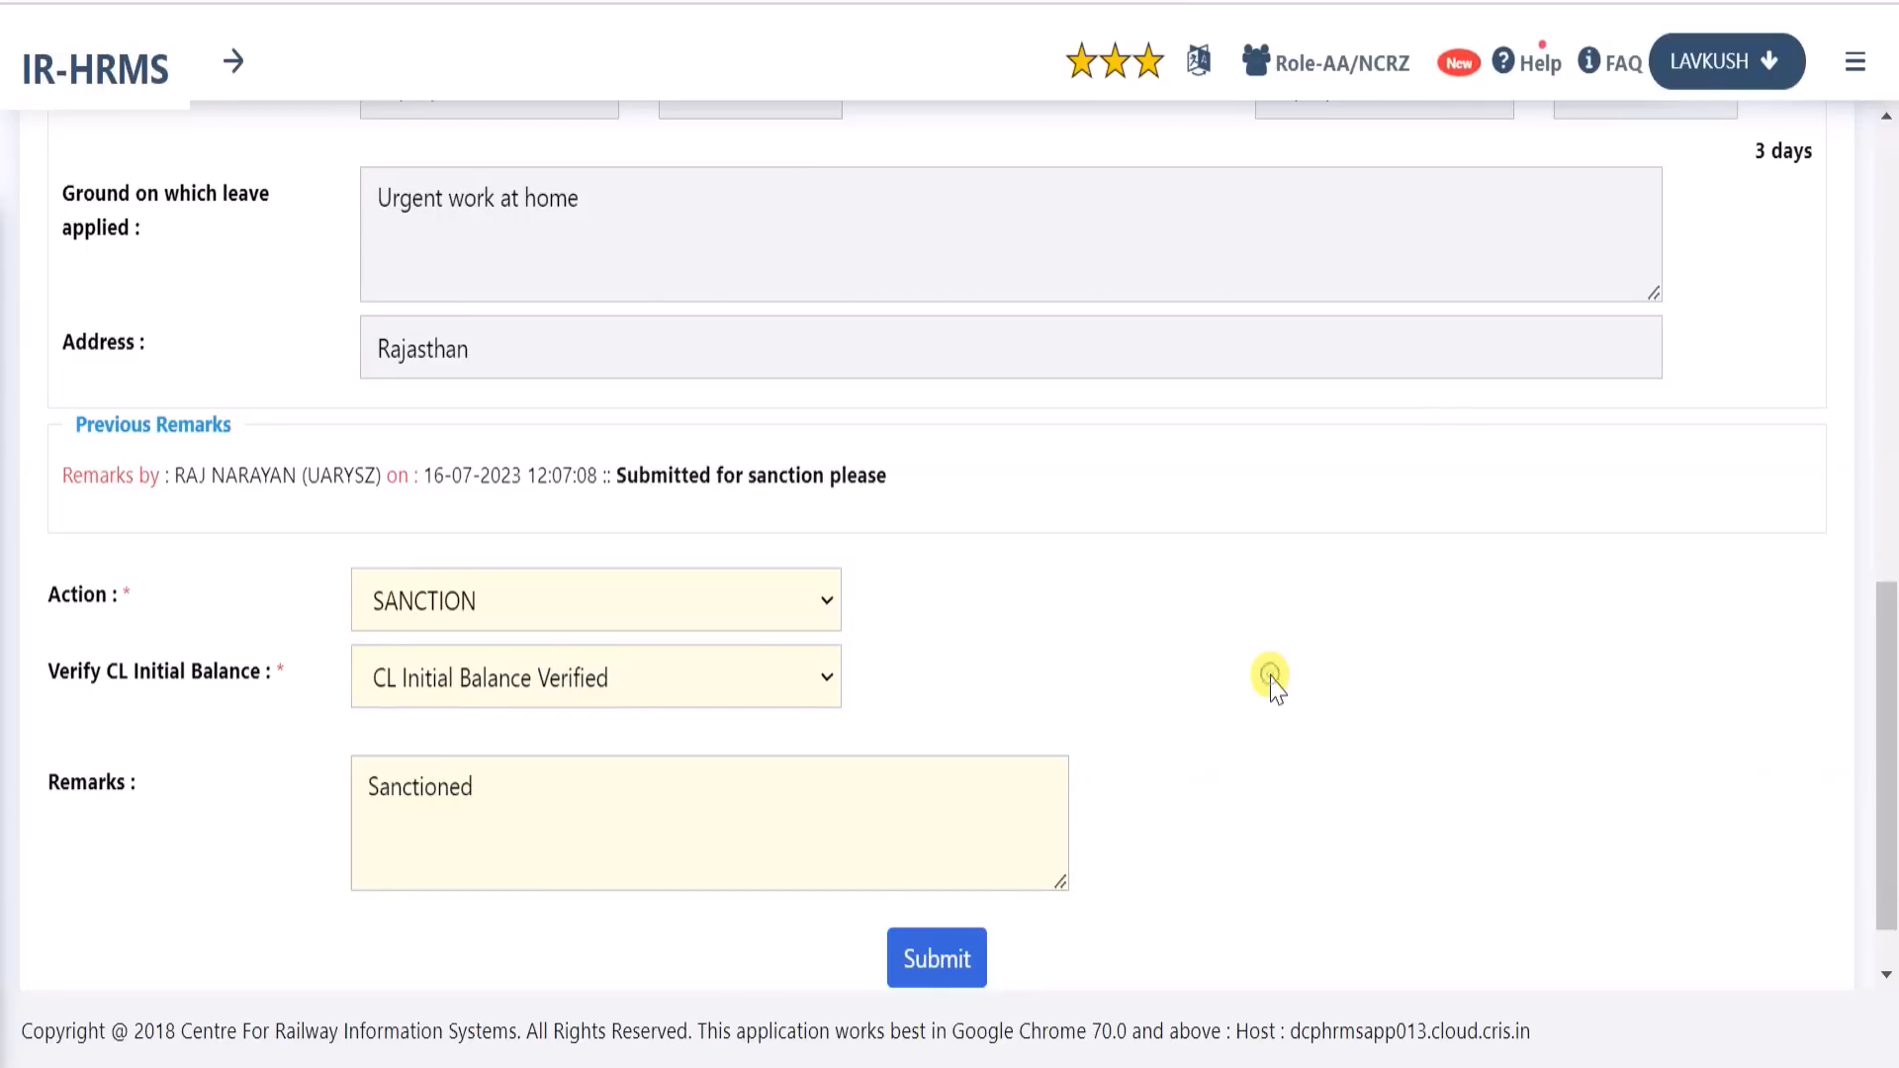
{"action": "scroll", "coordinate": [1138, 870], "scroll_direction": "down", "scroll_amount": 1}
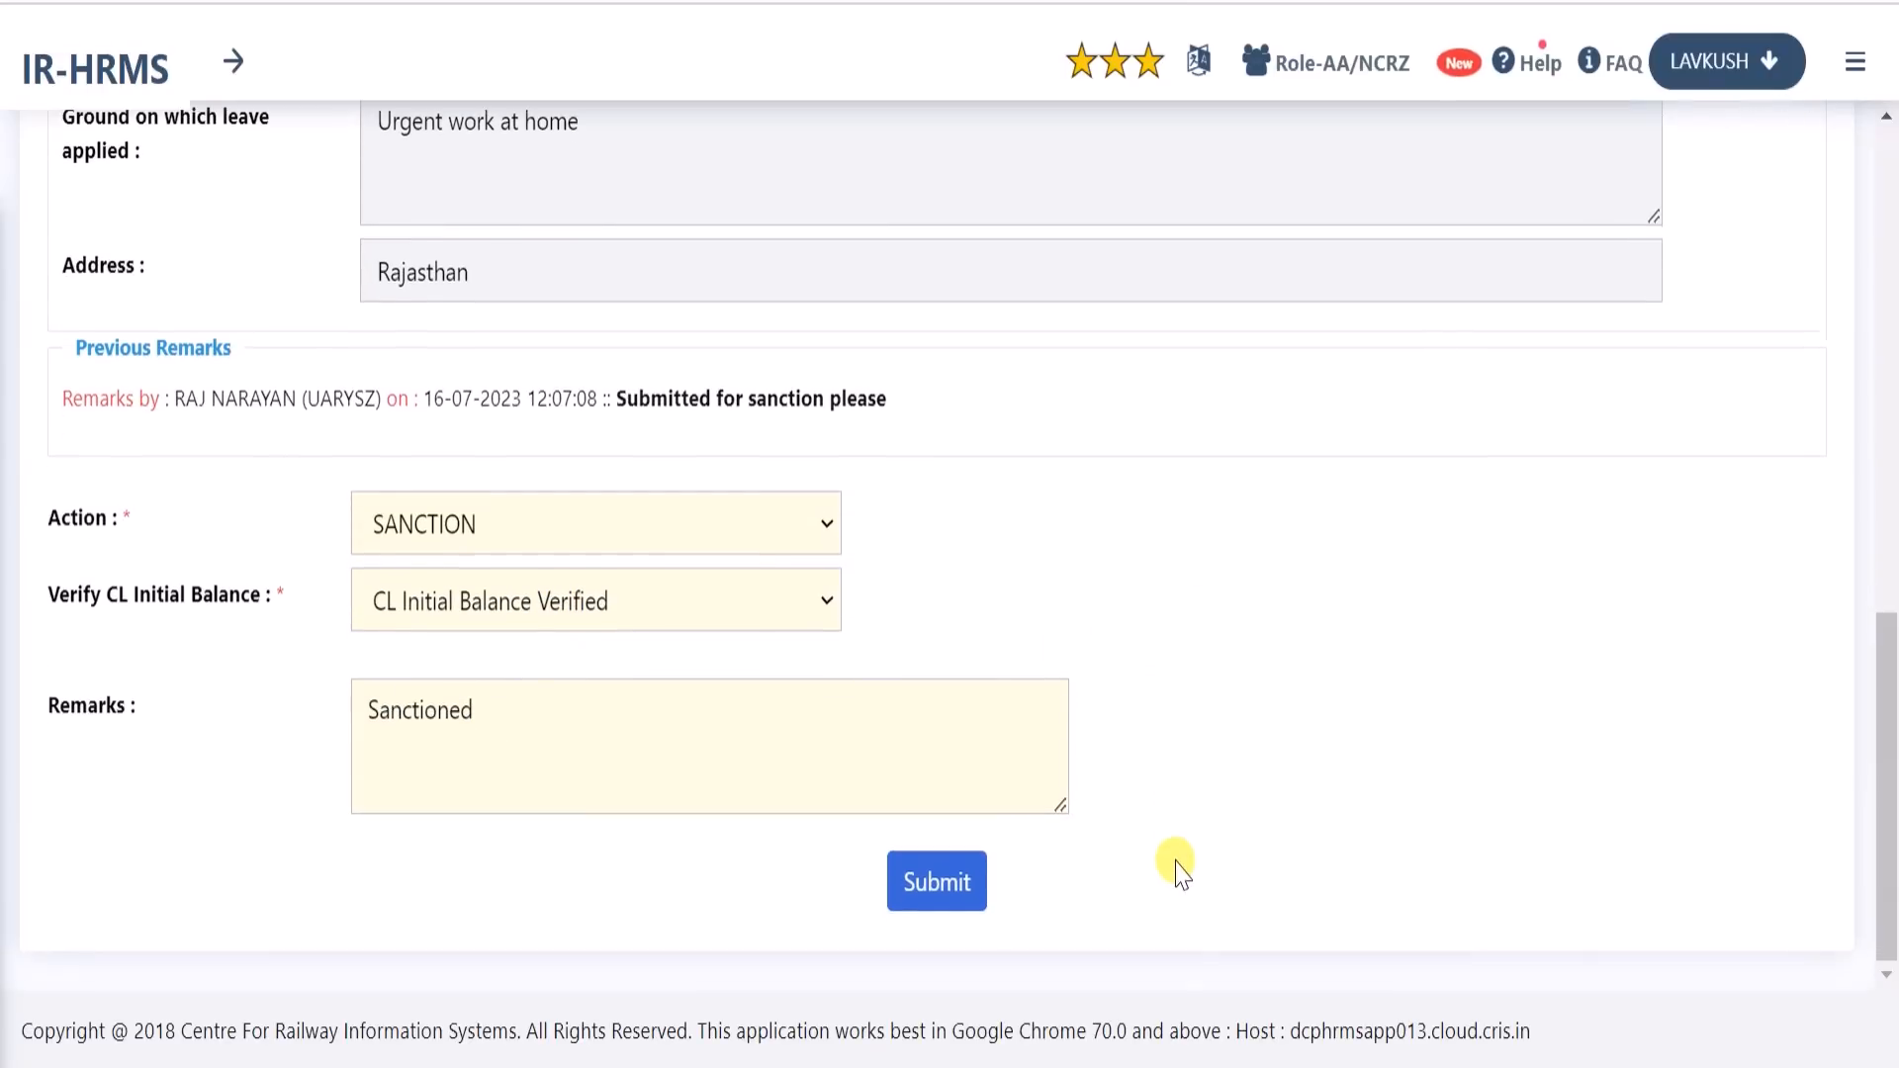
{"action": "left_click", "coordinate": [920, 885]}
{"action": "left_click", "coordinate": [1202, 210]}
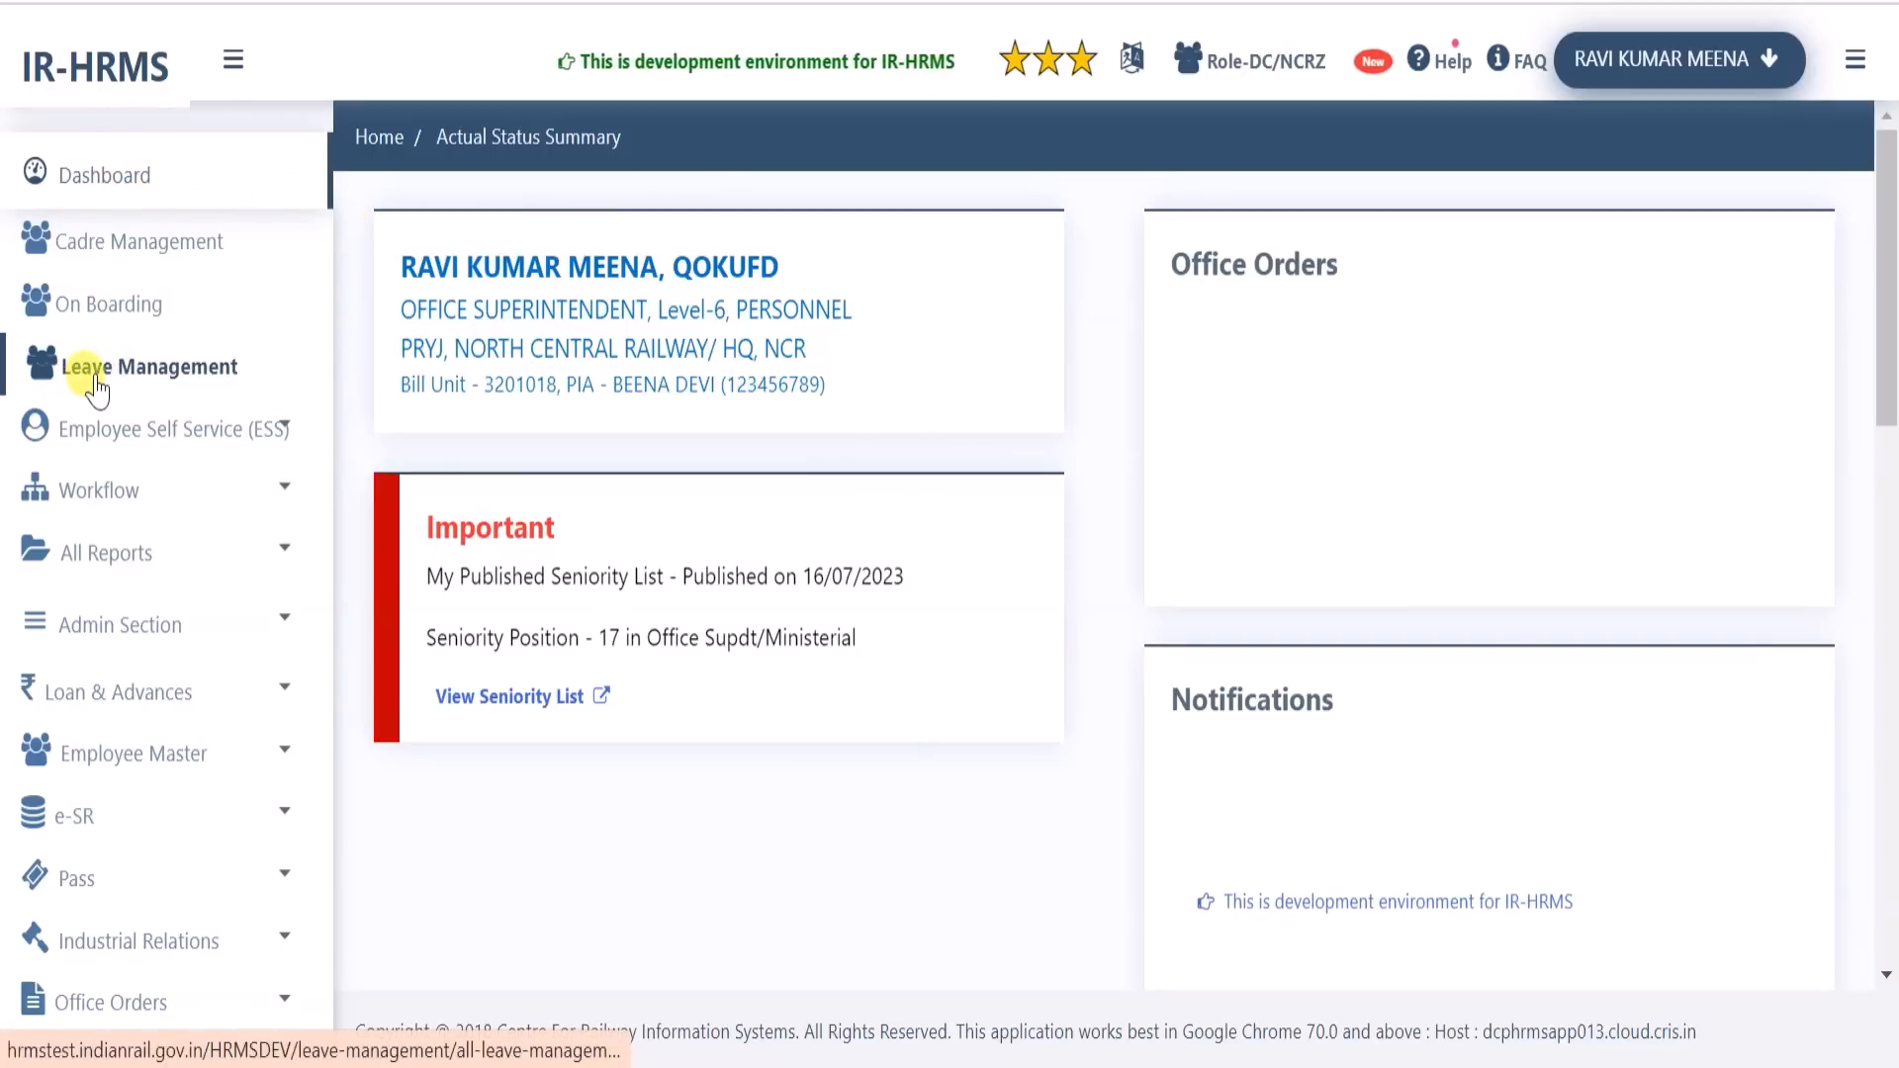
From the applicant's account, open My Leave Balances in Leave Management and check the CL balance
{"action": "left_click", "coordinate": [140, 386]}
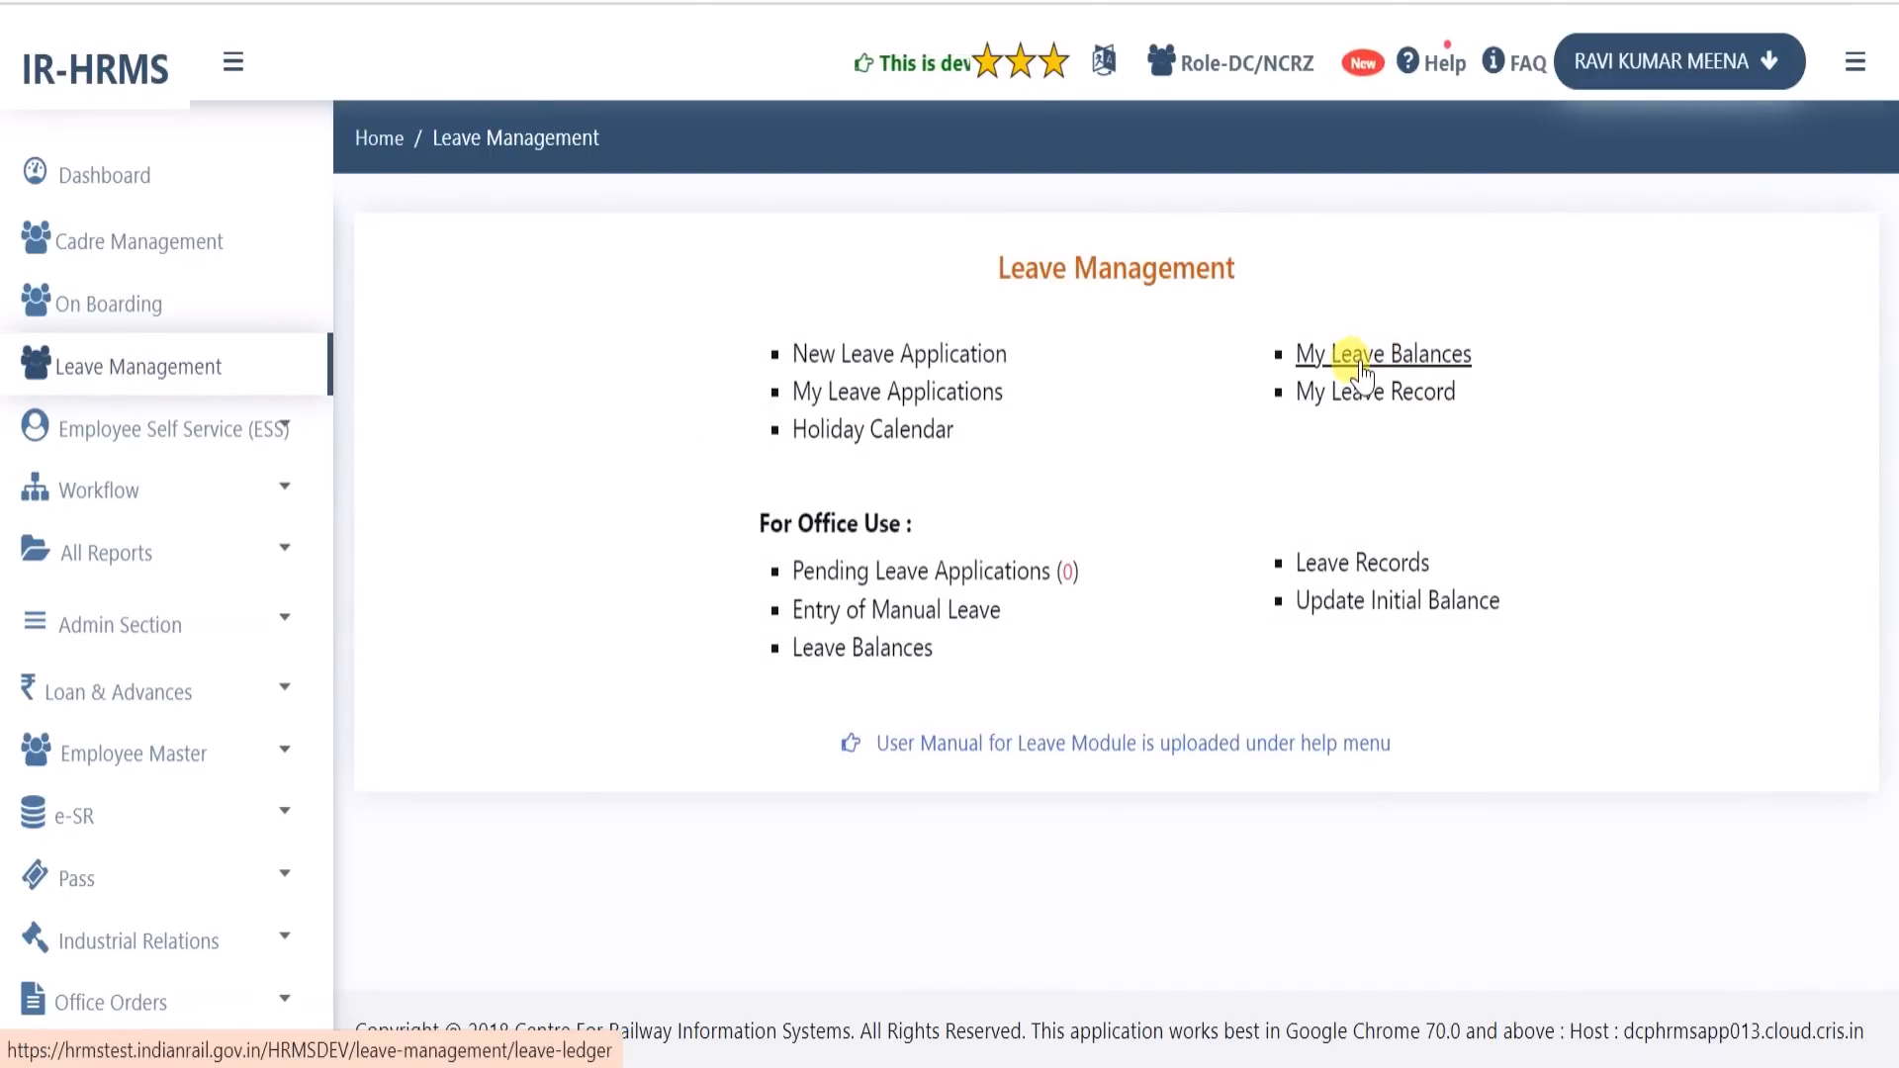
{"action": "left_click", "coordinate": [1361, 365]}
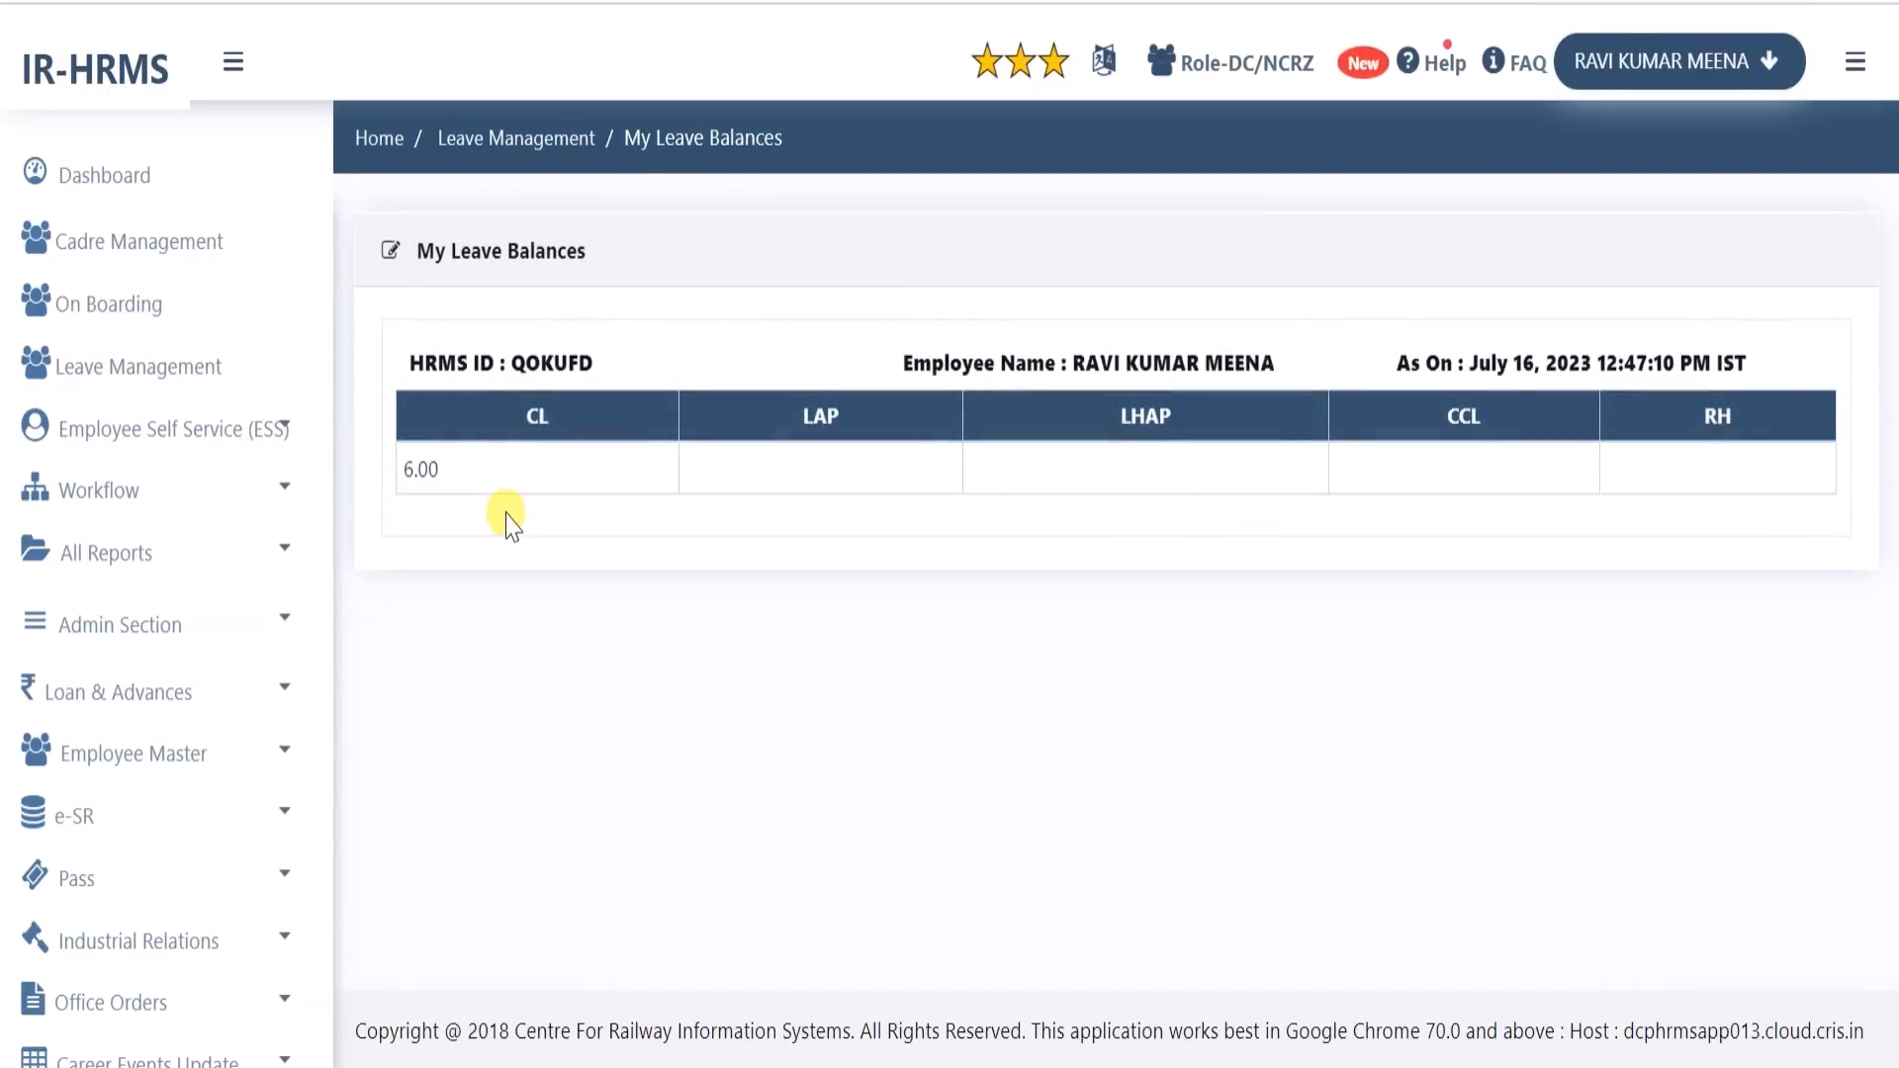
{"action": "left_click_drag", "start_coordinate": [403, 471], "coordinate": [460, 489]}
{"action": "left_click", "coordinate": [584, 499]}
{"action": "left_click_drag", "start_coordinate": [799, 435], "coordinate": [1496, 430]}
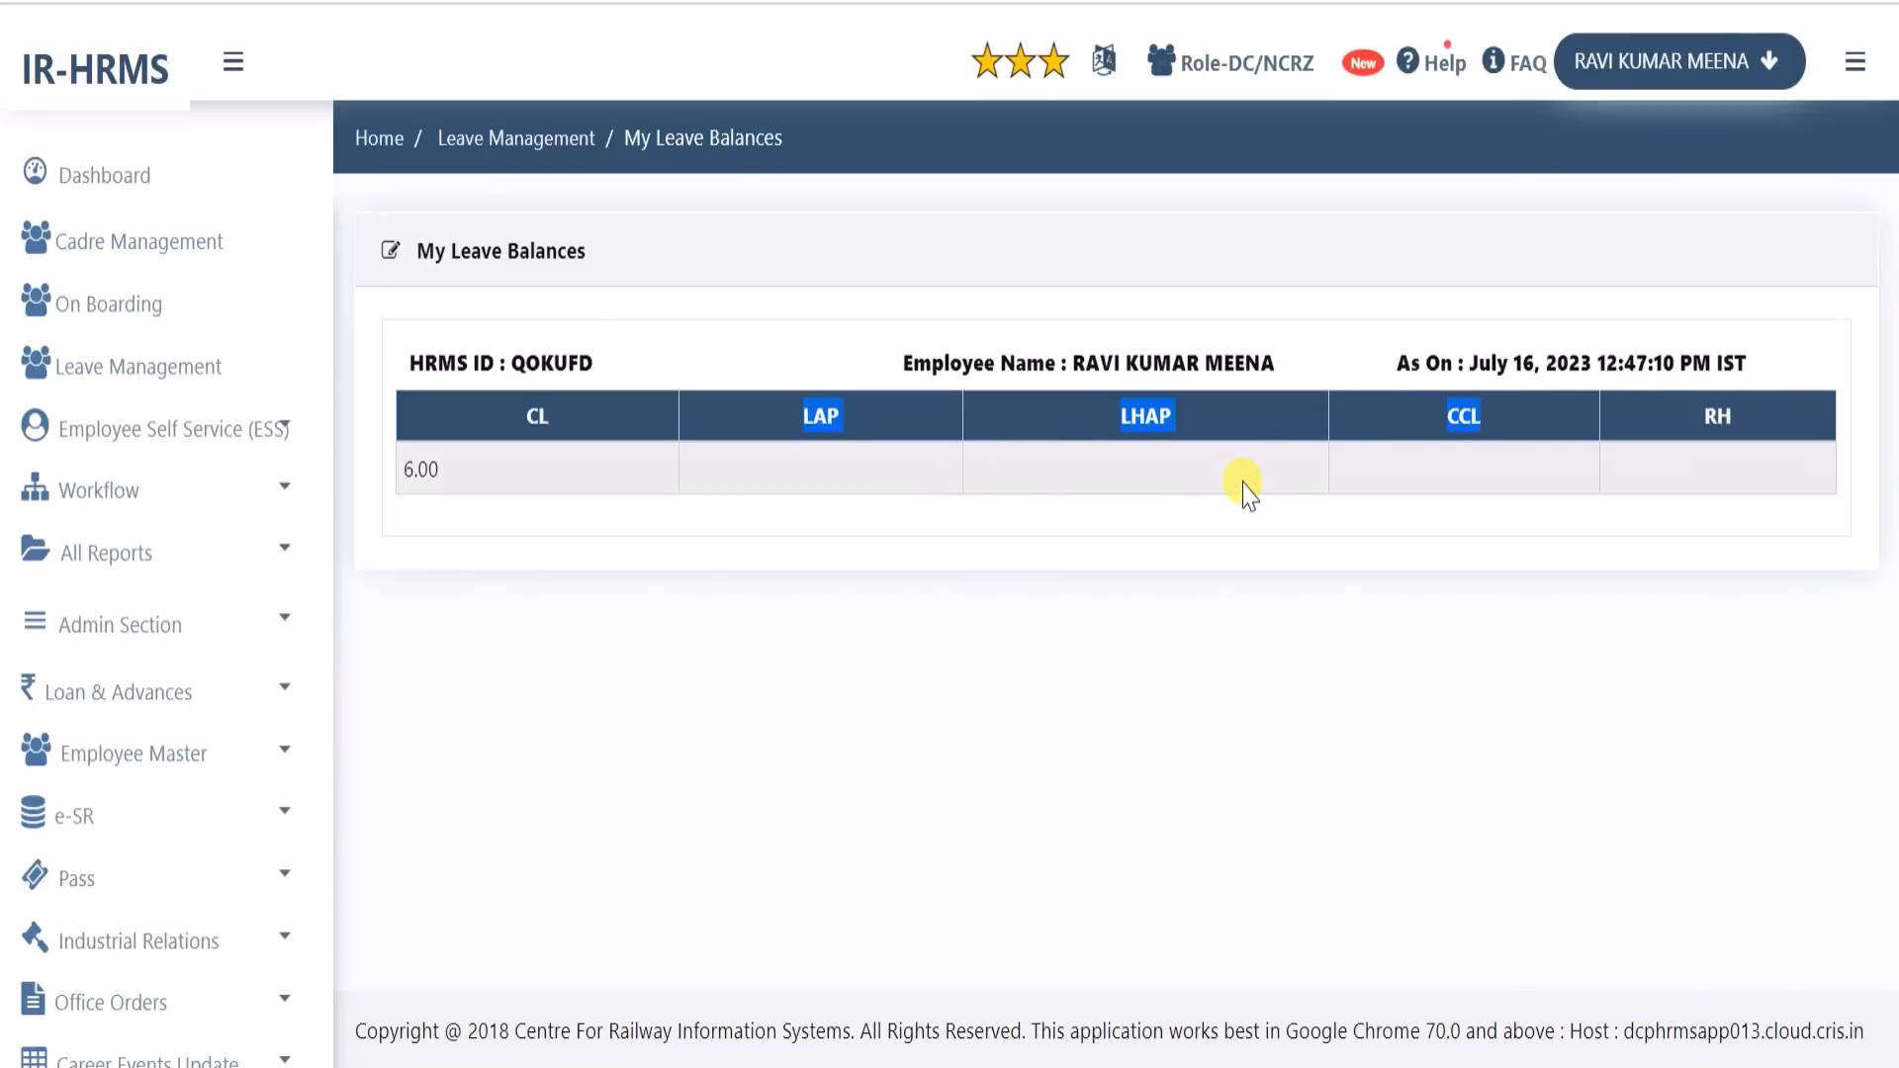
{"action": "left_click", "coordinate": [1206, 485]}
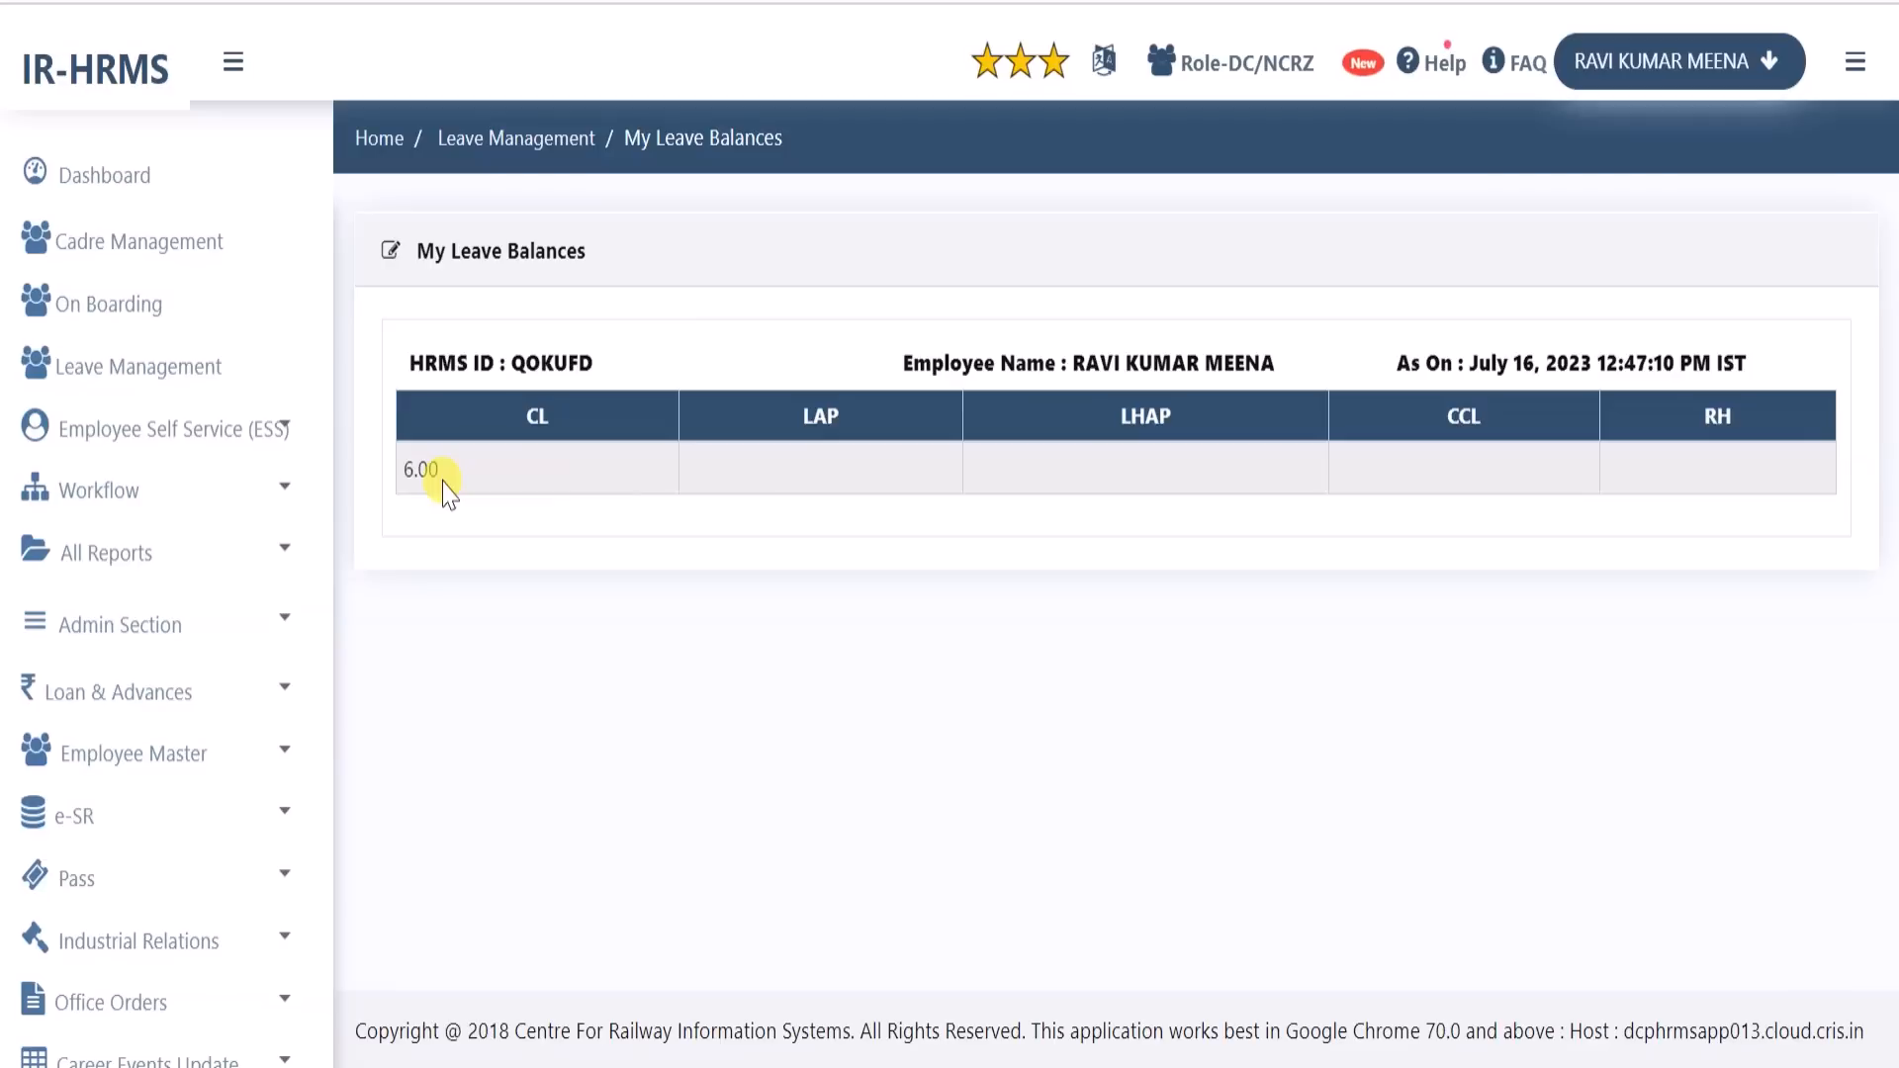
{"action": "left_click_drag", "start_coordinate": [441, 476], "coordinate": [402, 481]}
{"action": "left_click", "coordinate": [507, 461]}
Find the applicant's own leave applications for all leaves and statuses in 2023 and check the casual leave's status
{"action": "left_click", "coordinate": [168, 378]}
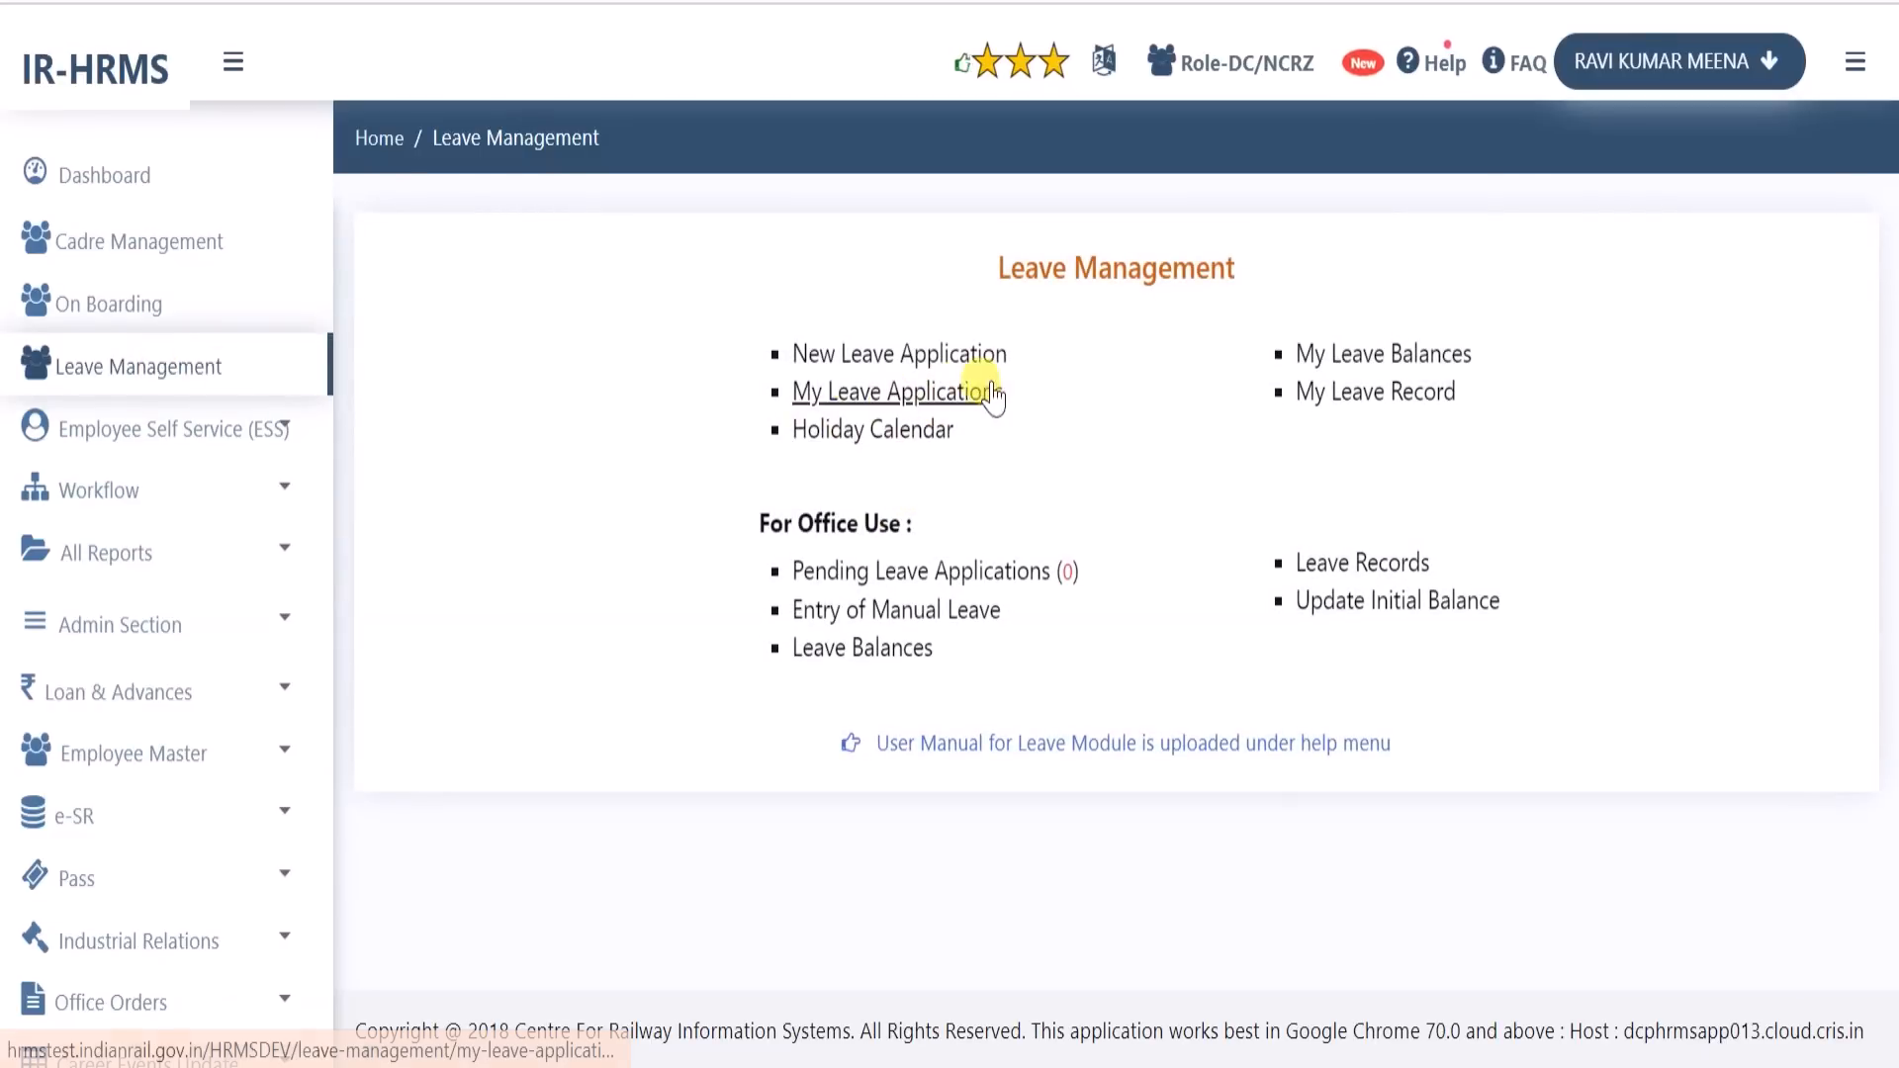
{"action": "left_click", "coordinate": [919, 391]}
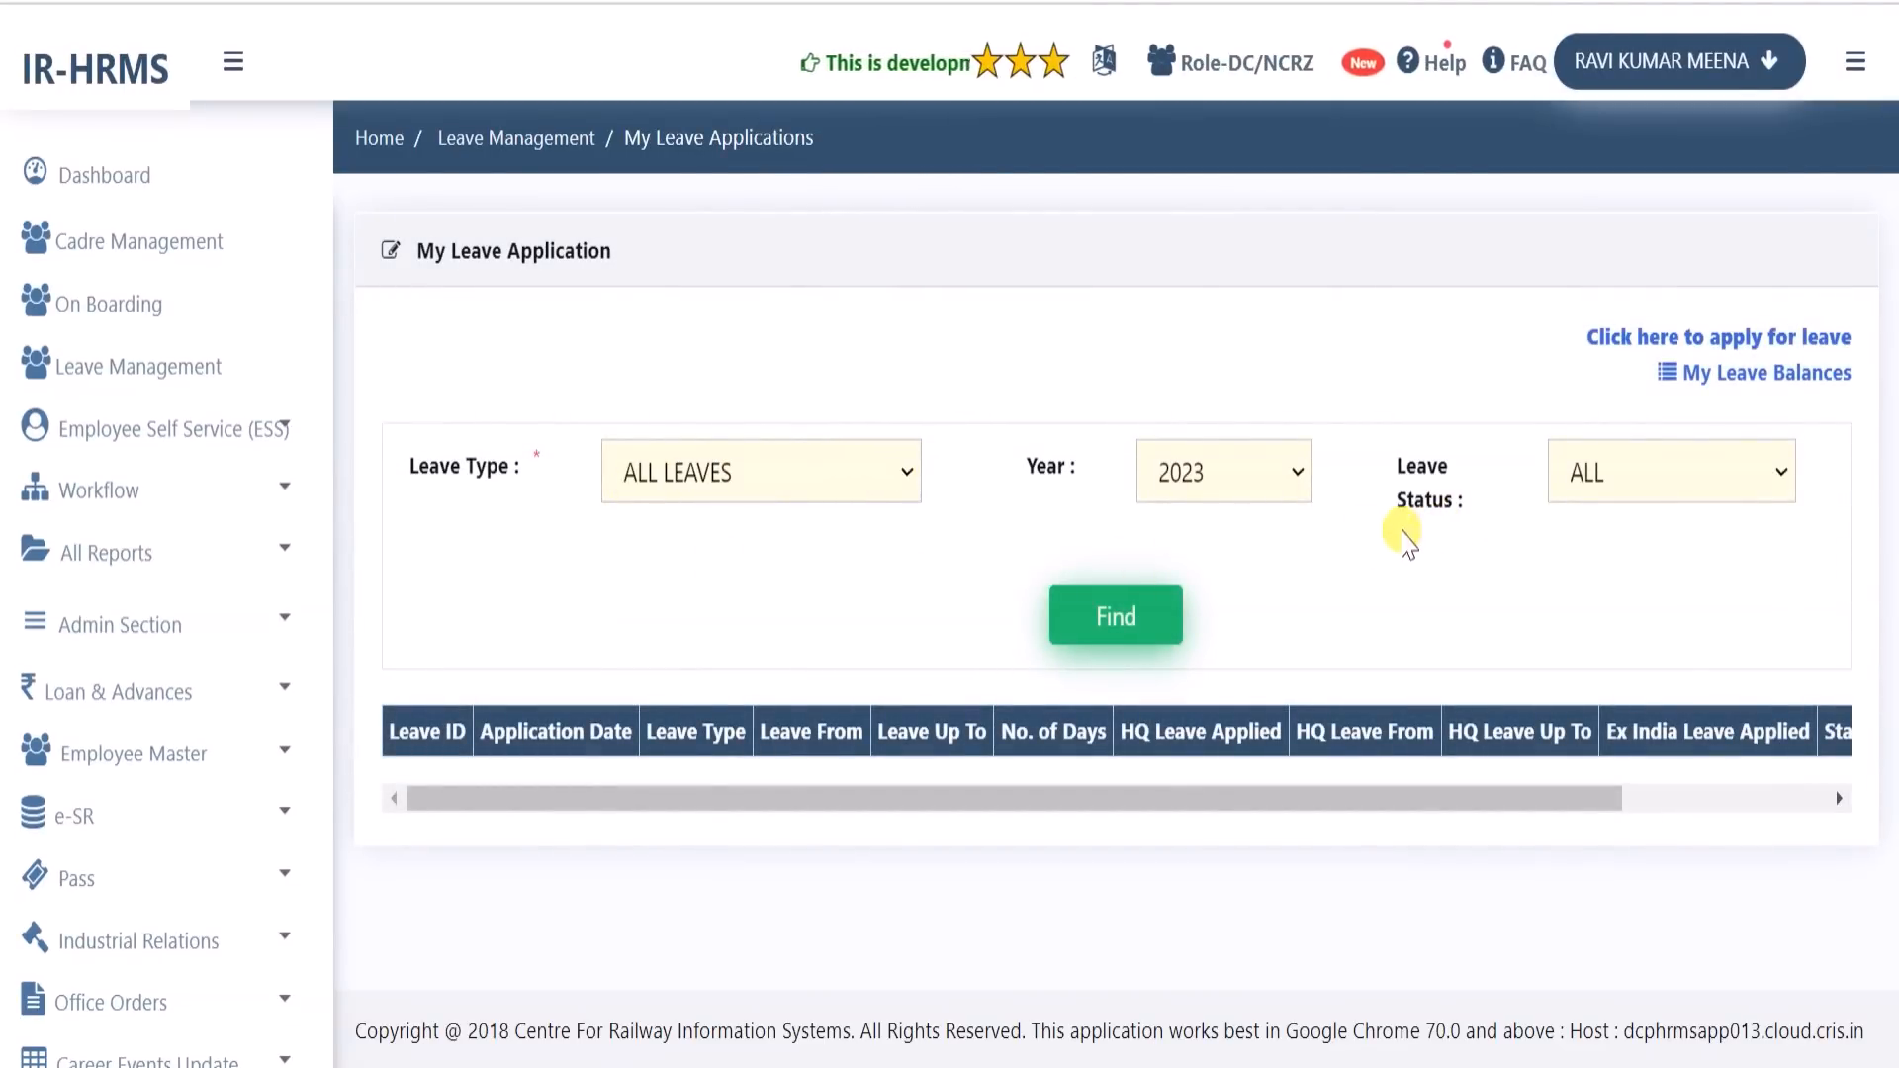
{"action": "left_click", "coordinate": [1116, 618]}
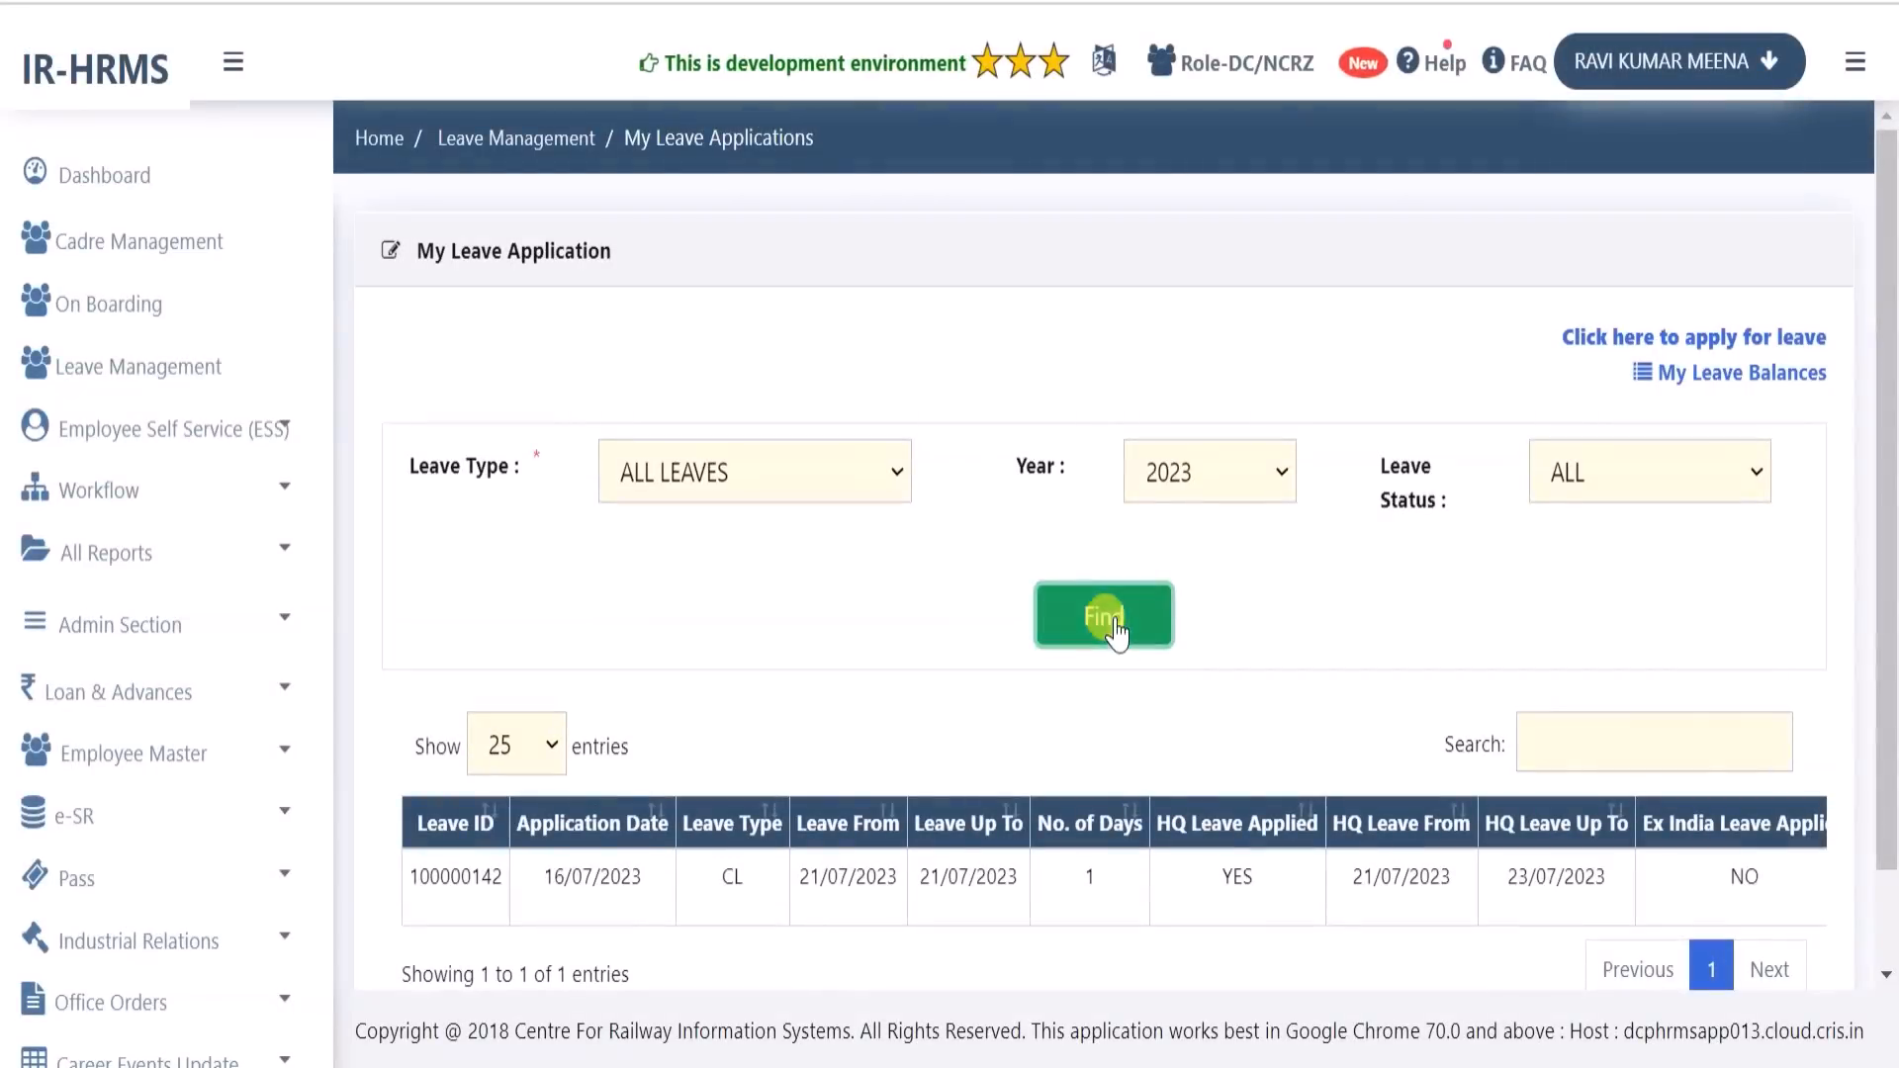
{"action": "scroll", "coordinate": [633, 851], "scroll_direction": "down", "scroll_amount": 2}
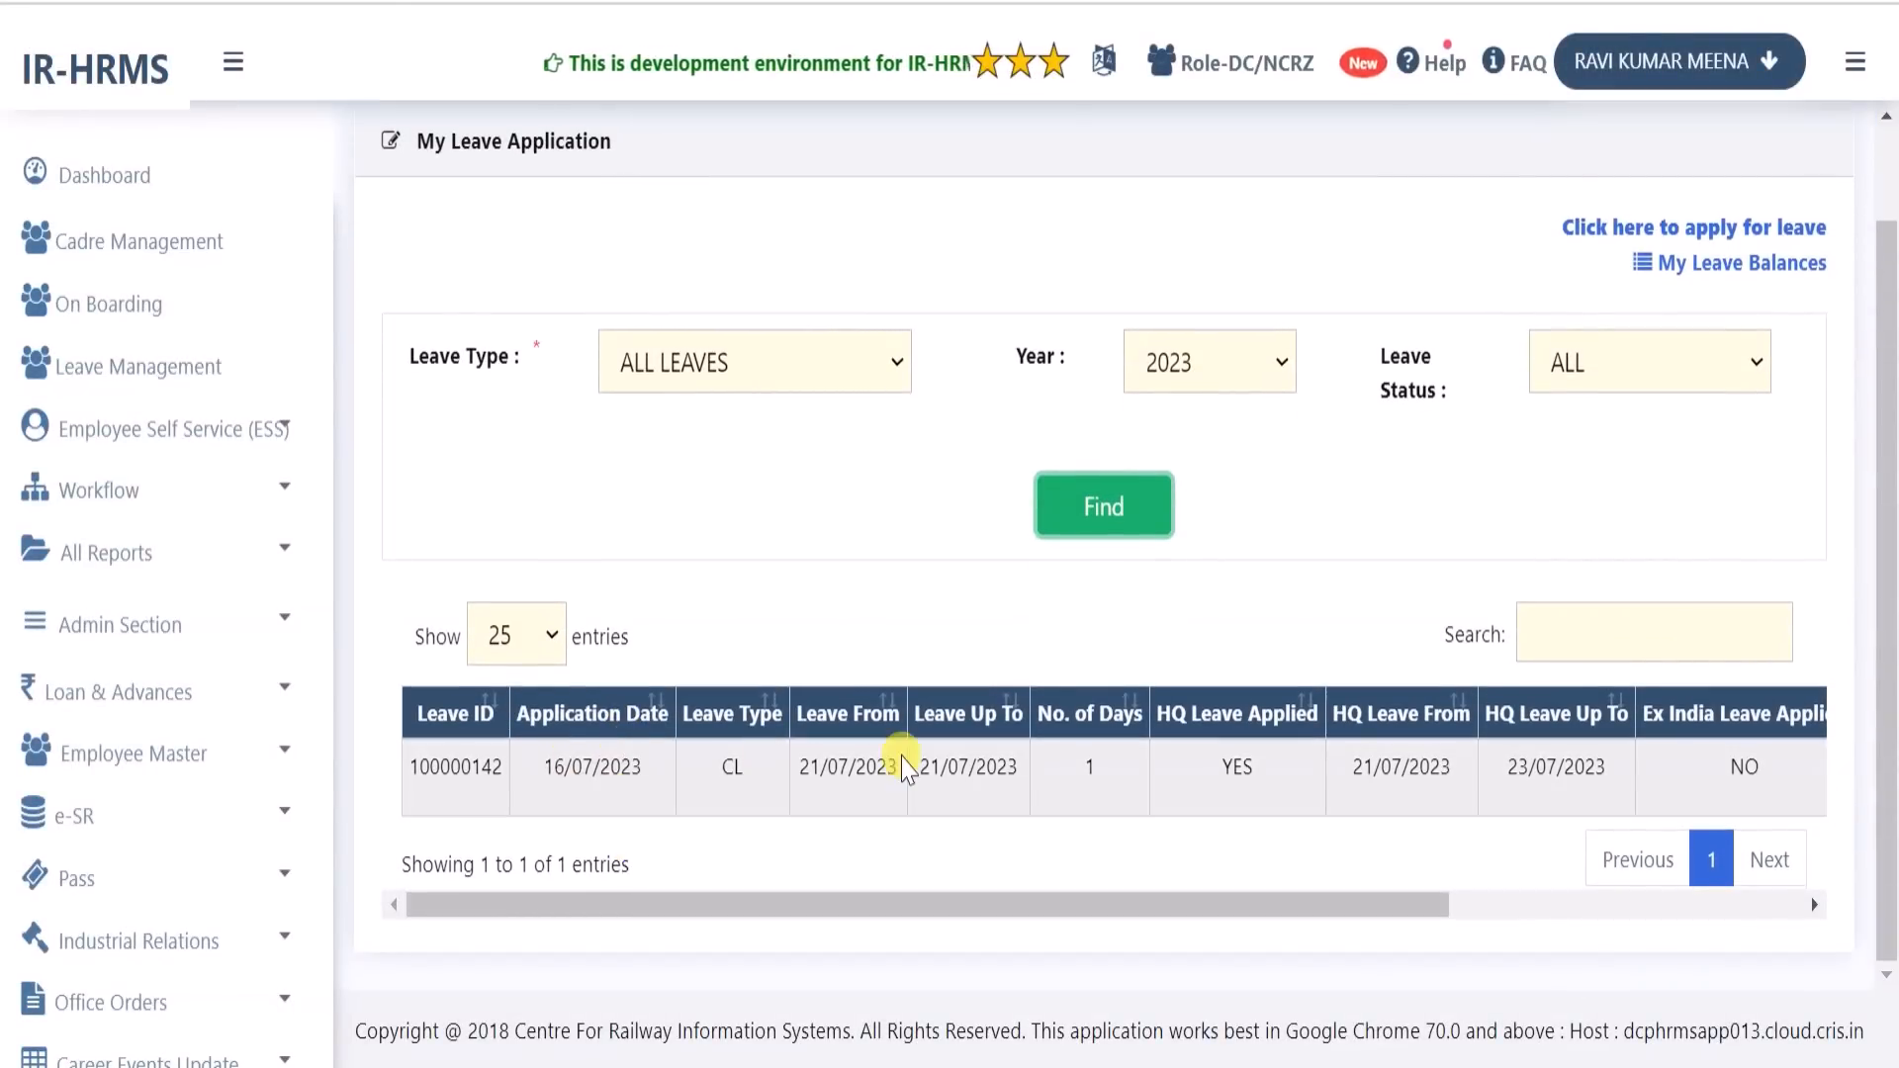
{"action": "left_click_drag", "start_coordinate": [1004, 920], "coordinate": [1407, 733]}
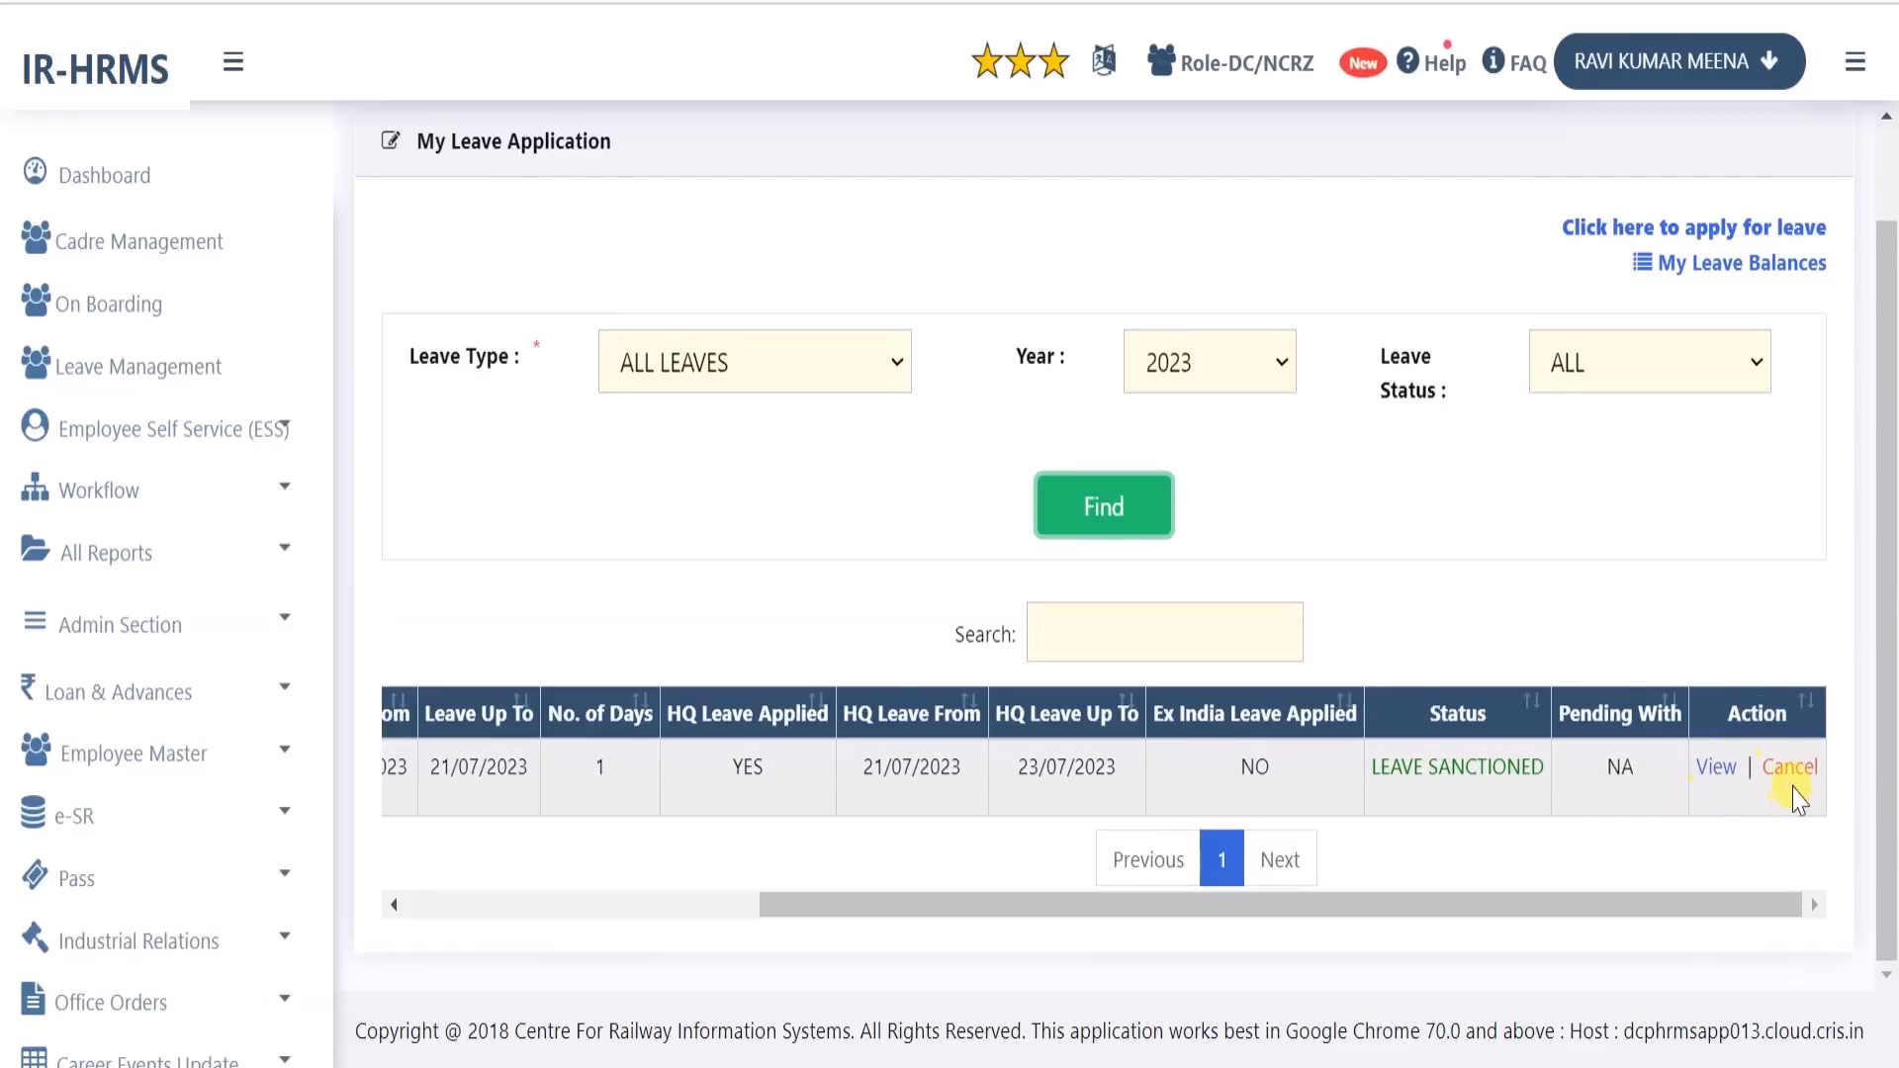
View the casual leave application's full details, including its leave status and previous remarks, and close them
{"action": "left_click", "coordinate": [1718, 769]}
{"action": "scroll", "coordinate": [1135, 453], "scroll_direction": "down", "scroll_amount": 2}
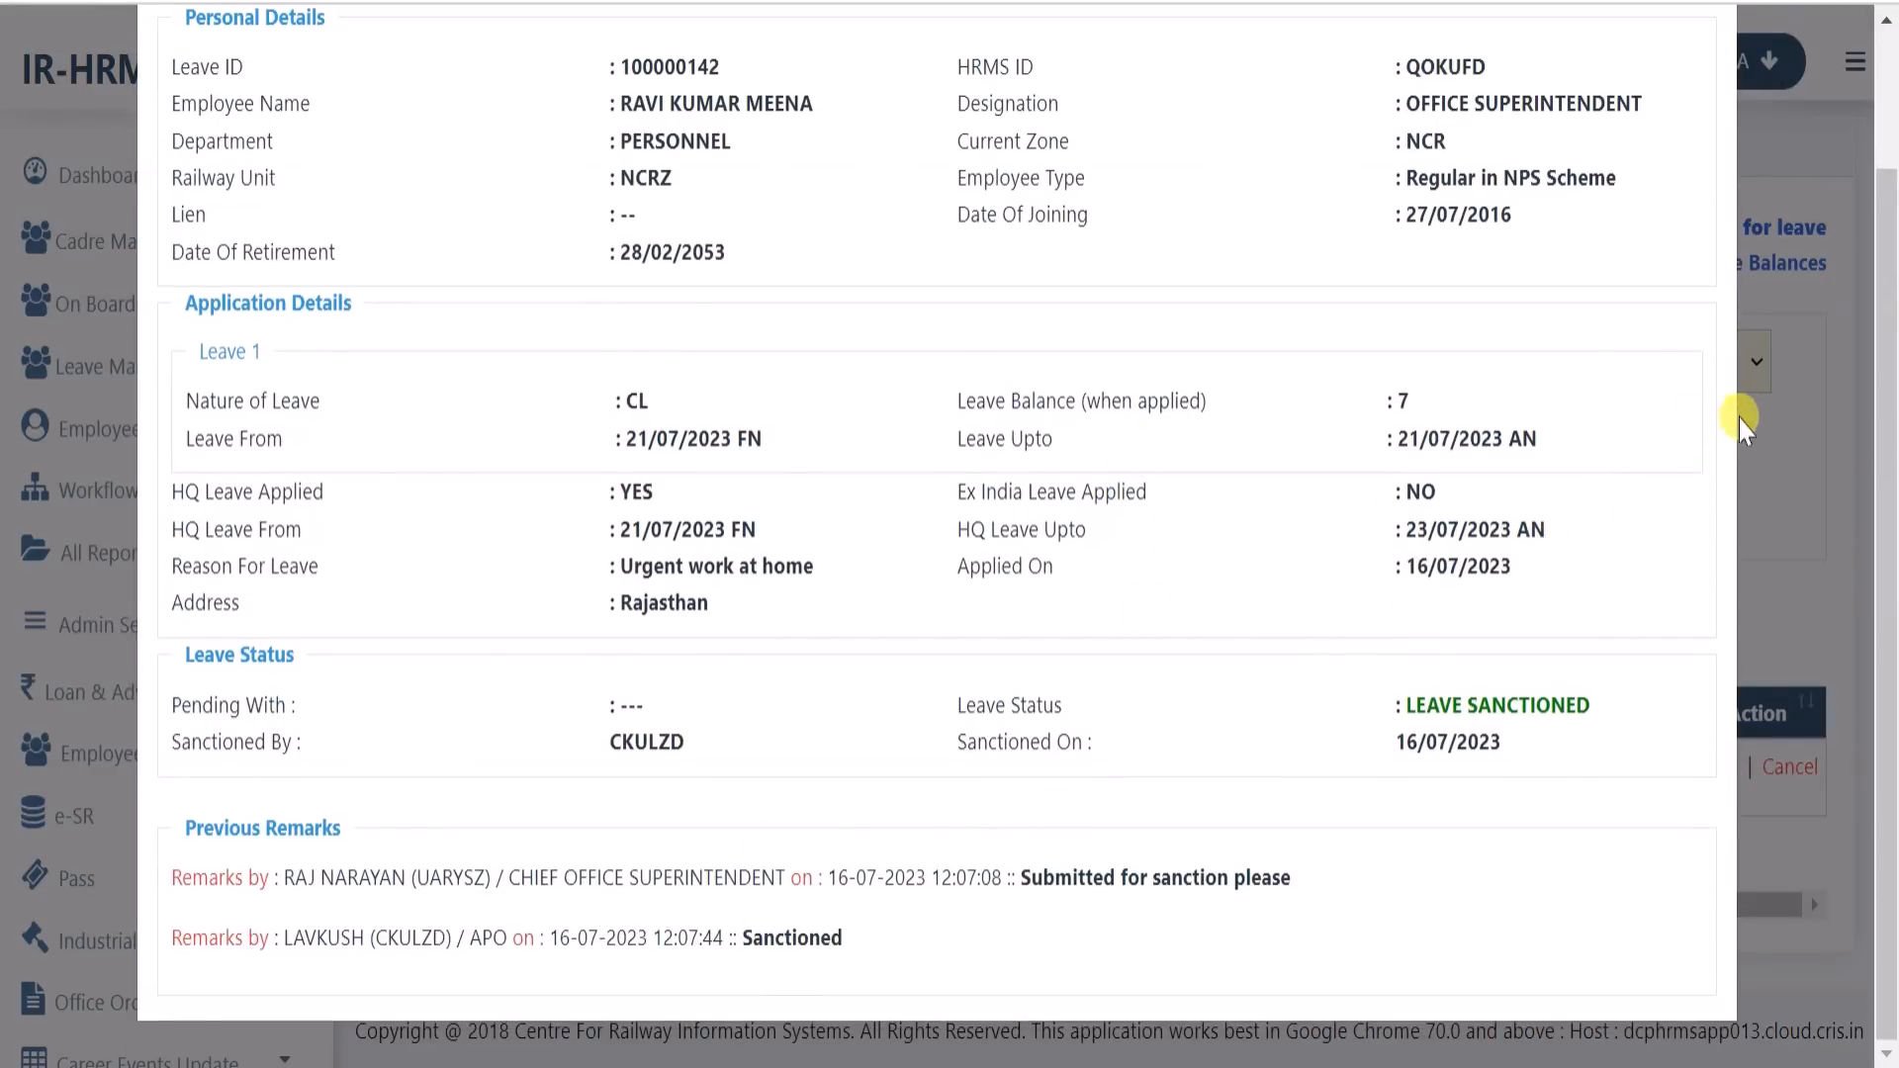
{"action": "left_click", "coordinate": [1765, 423]}
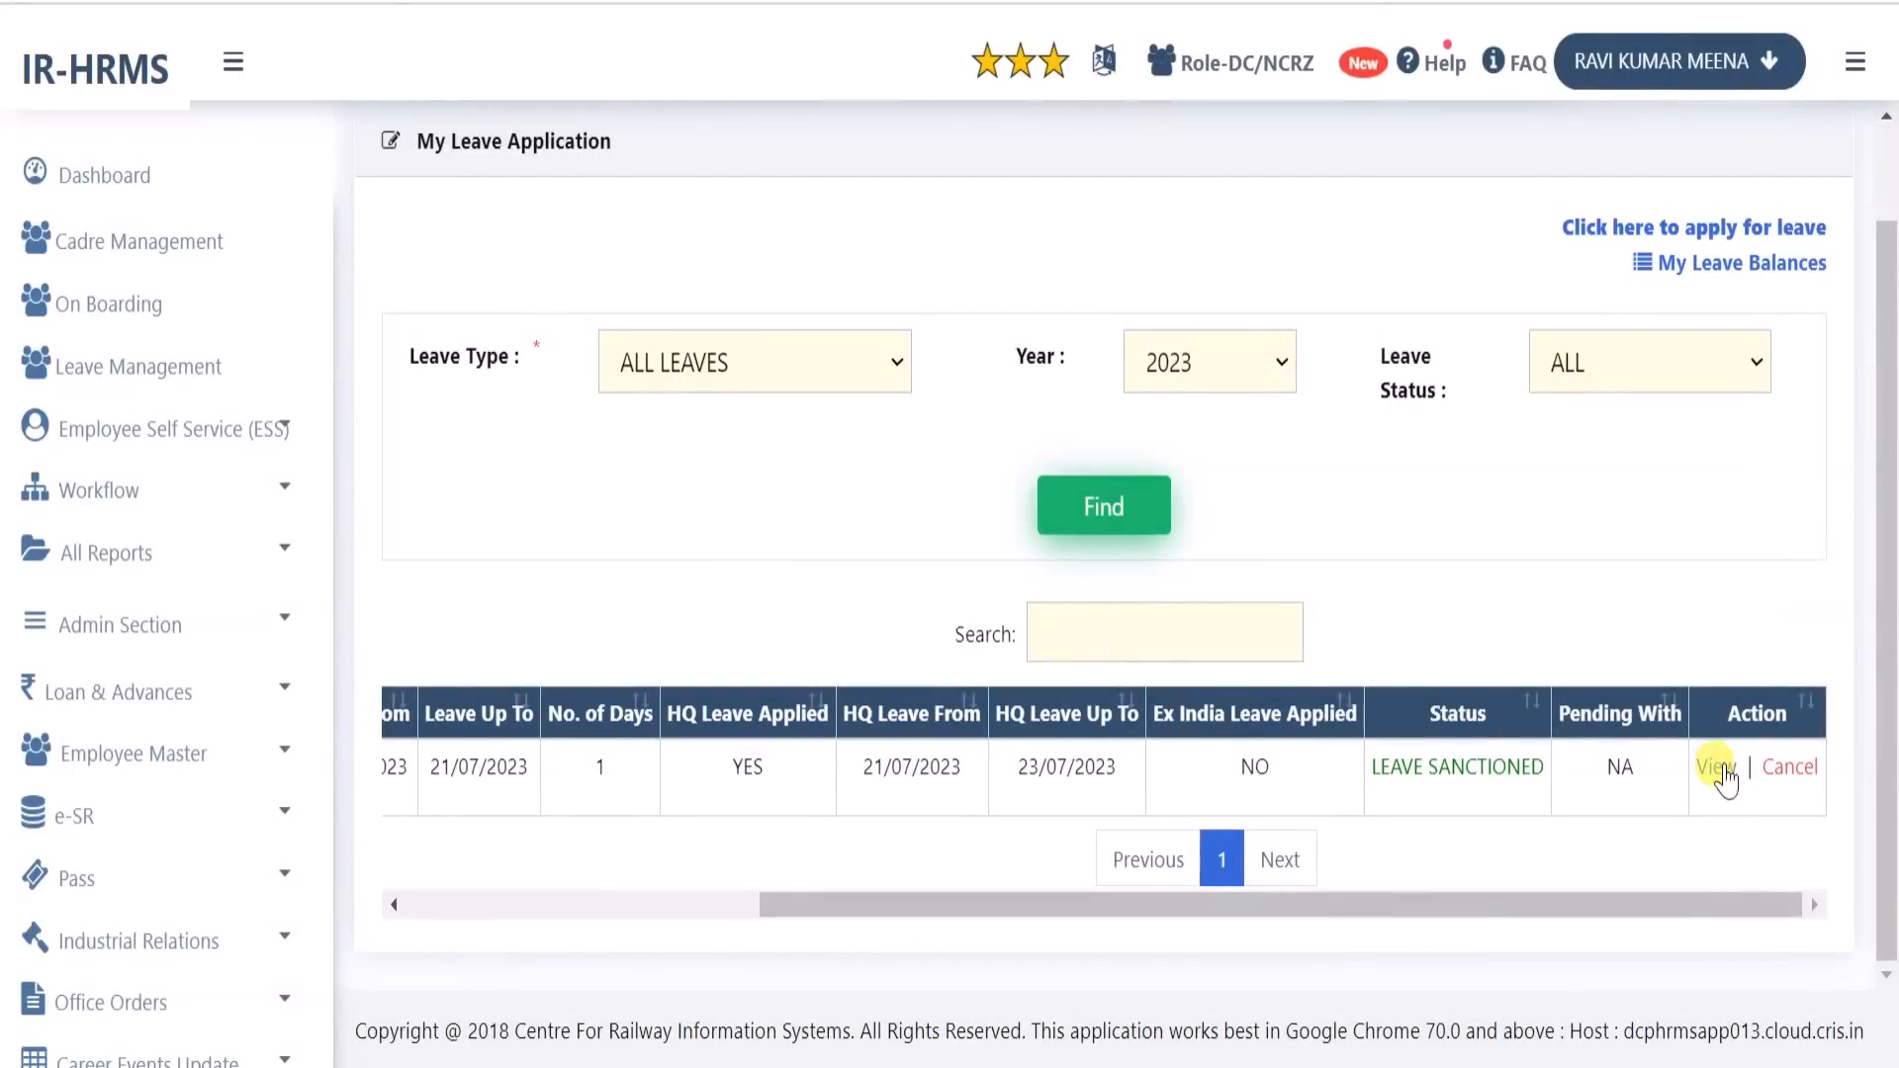
Open the cancellation form for the casual leave, examine the cancellation type options and close it without submitting
{"action": "left_click", "coordinate": [1792, 768]}
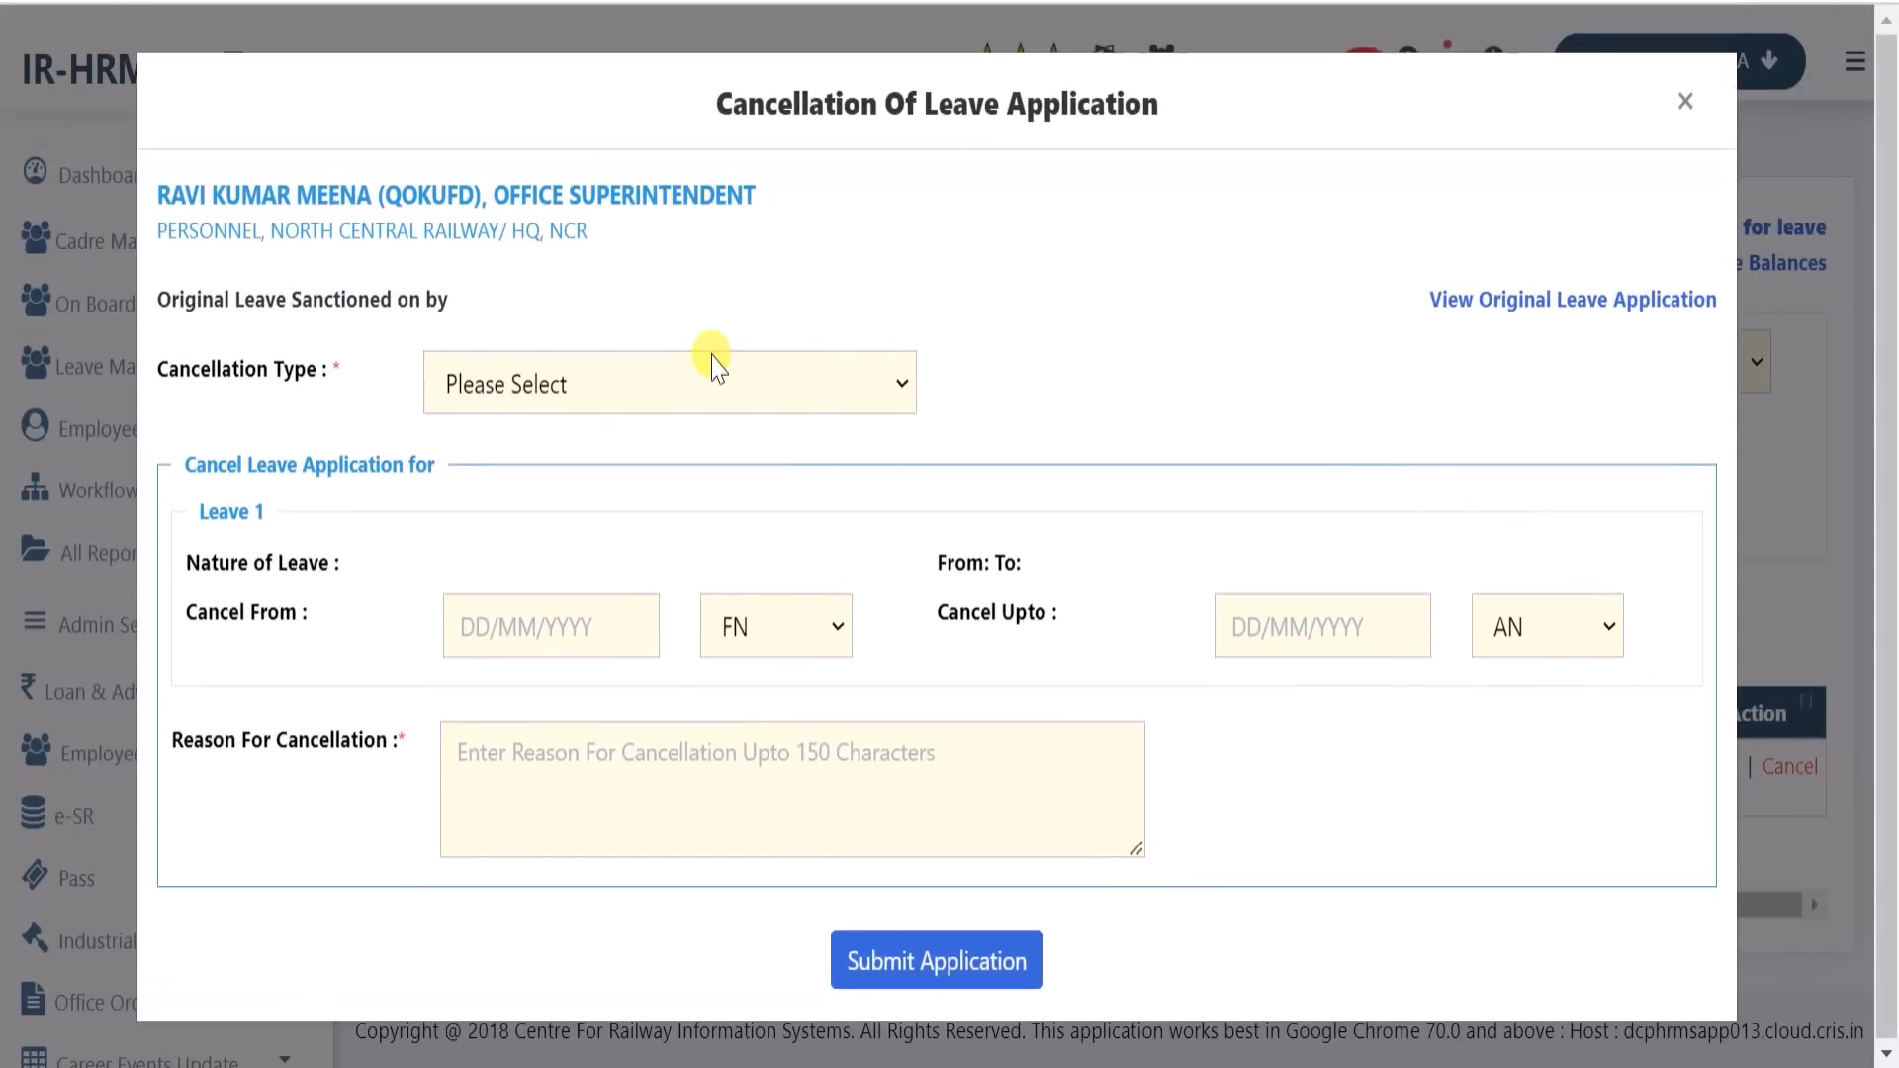
{"action": "left_click", "coordinate": [630, 386]}
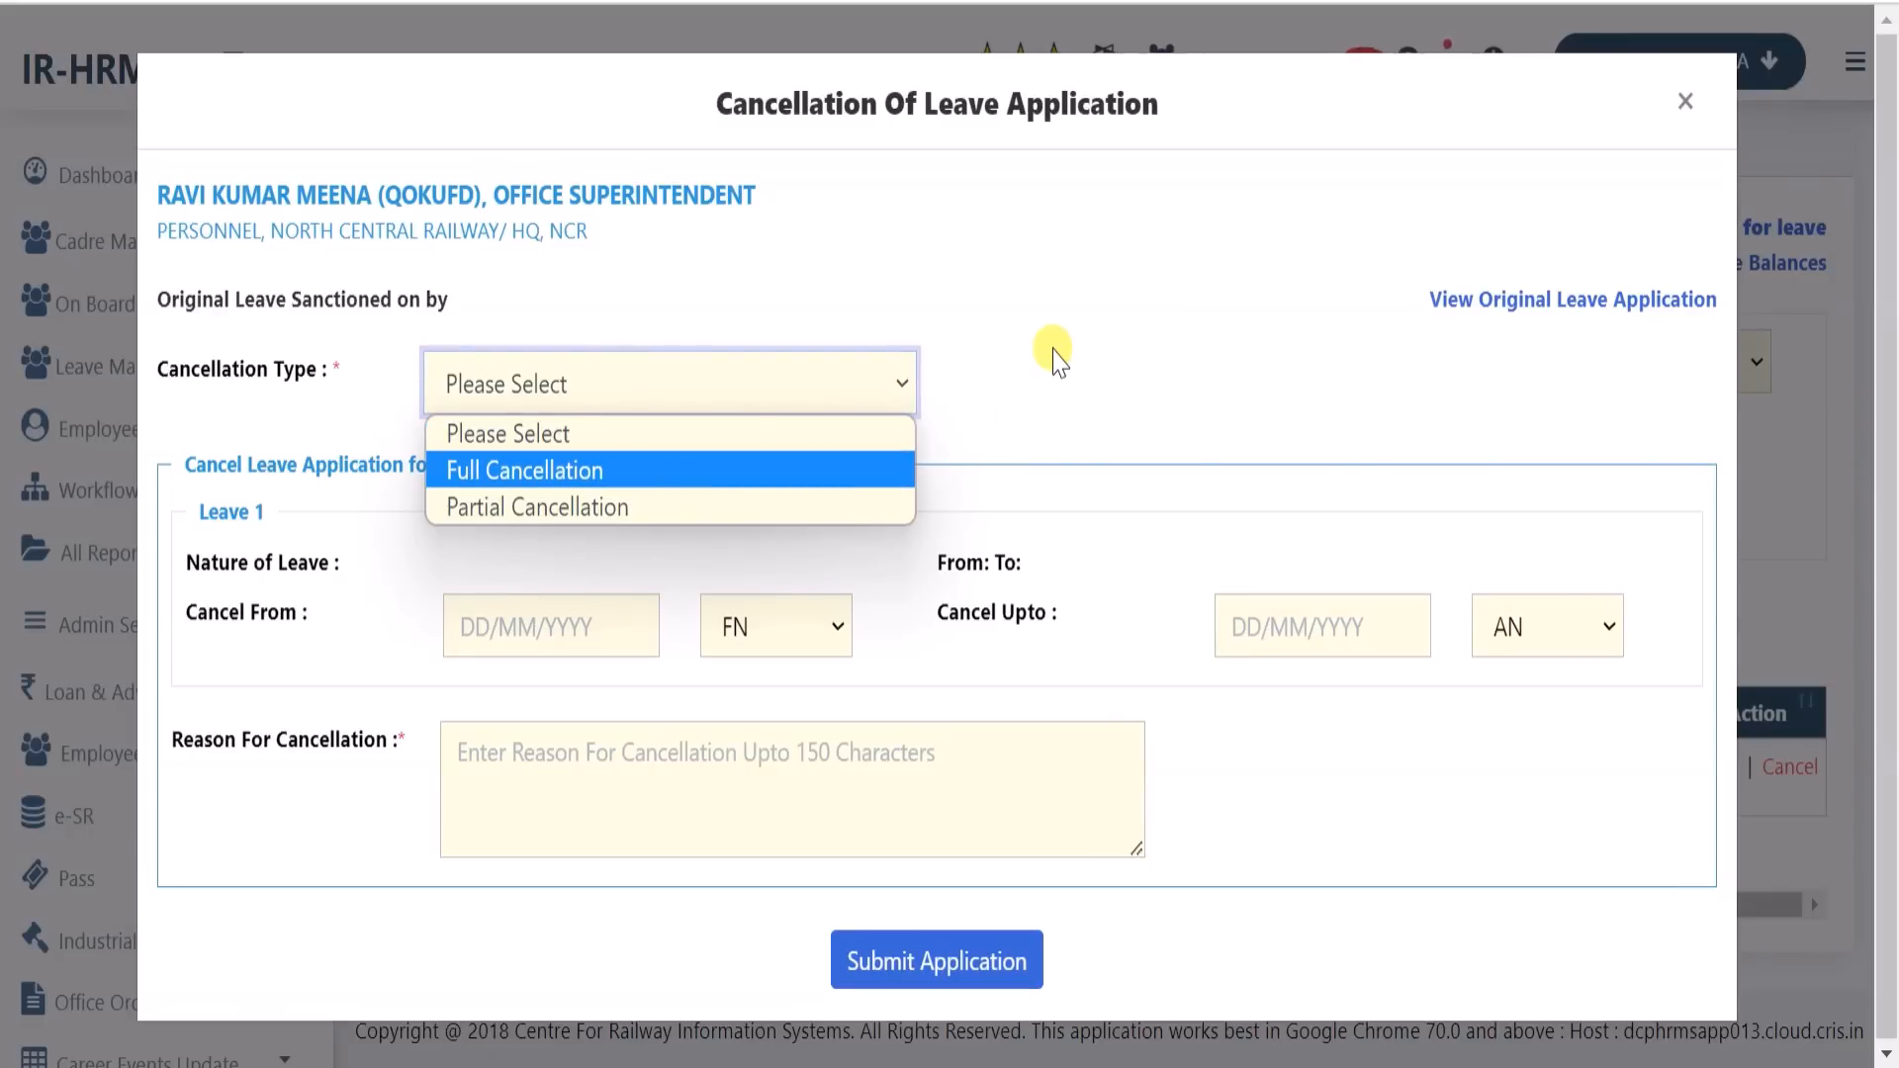
{"action": "left_click", "coordinate": [1118, 325]}
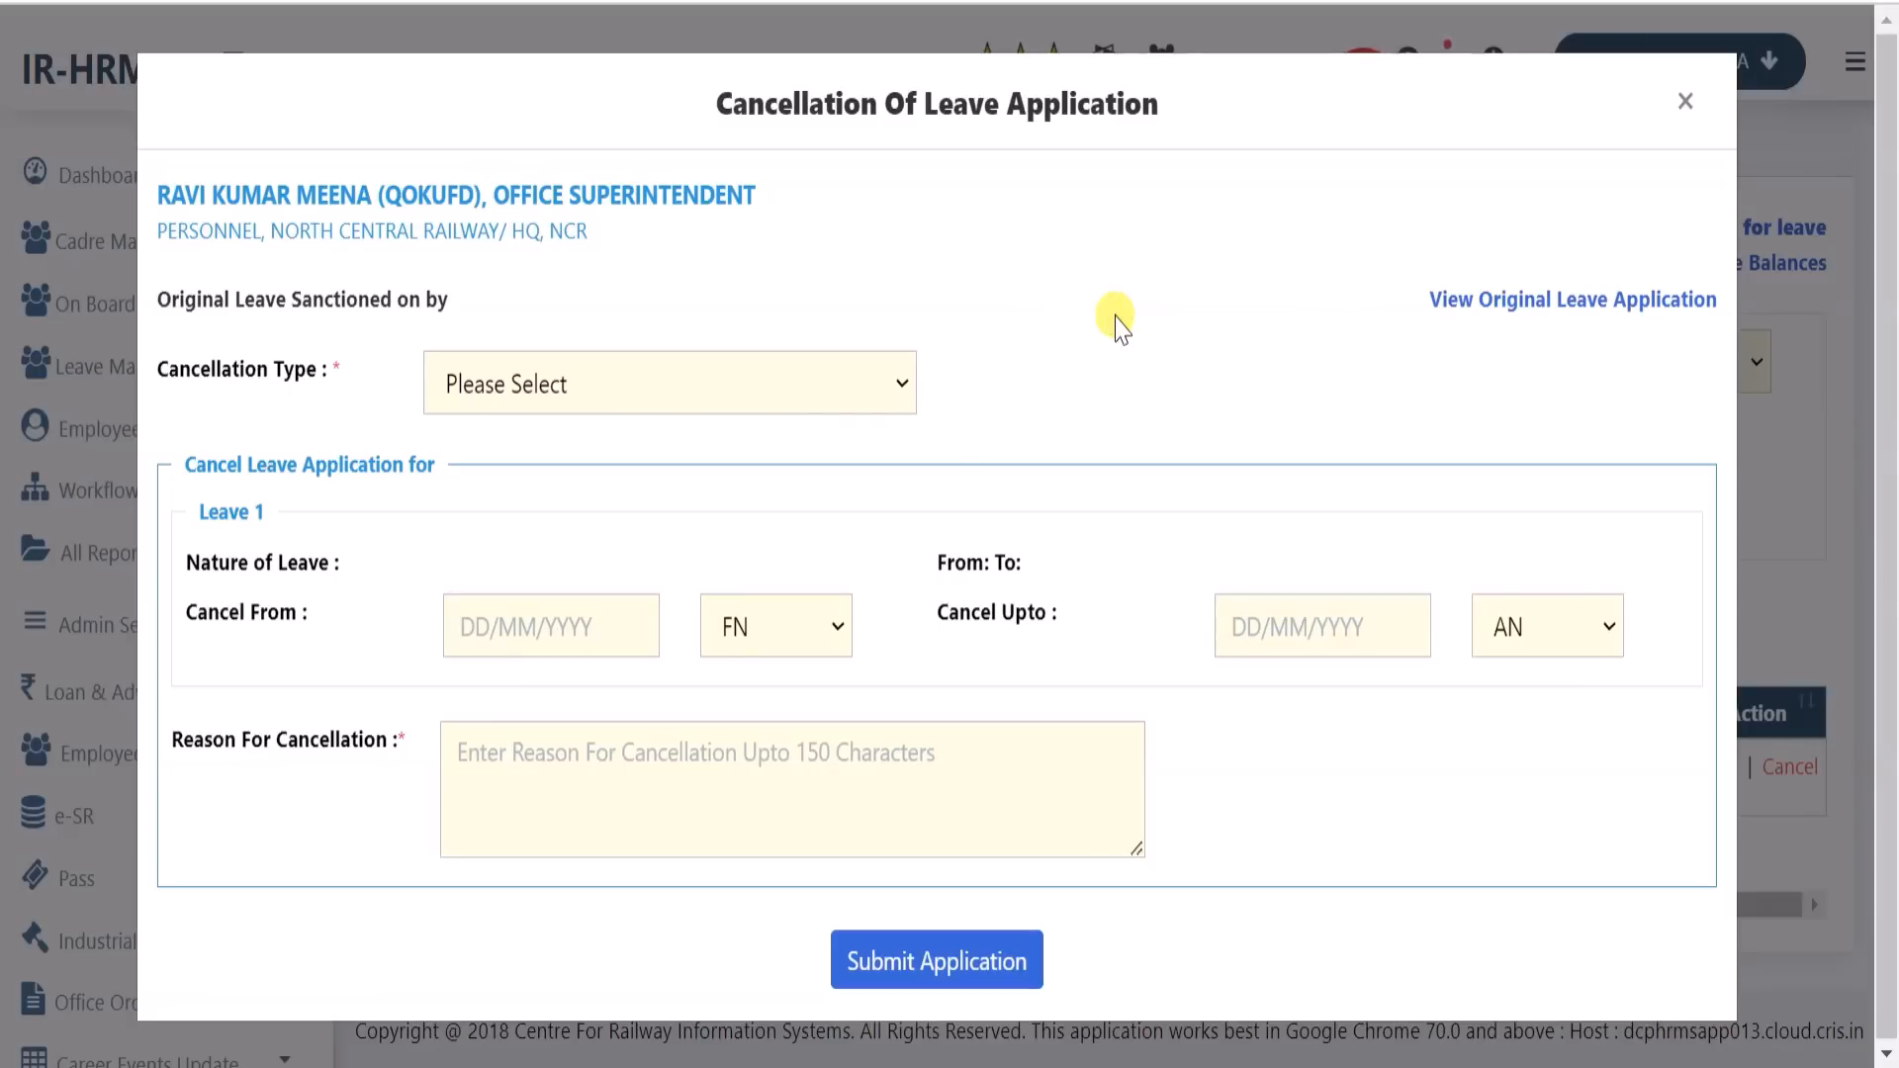
{"action": "left_click", "coordinate": [1685, 101]}
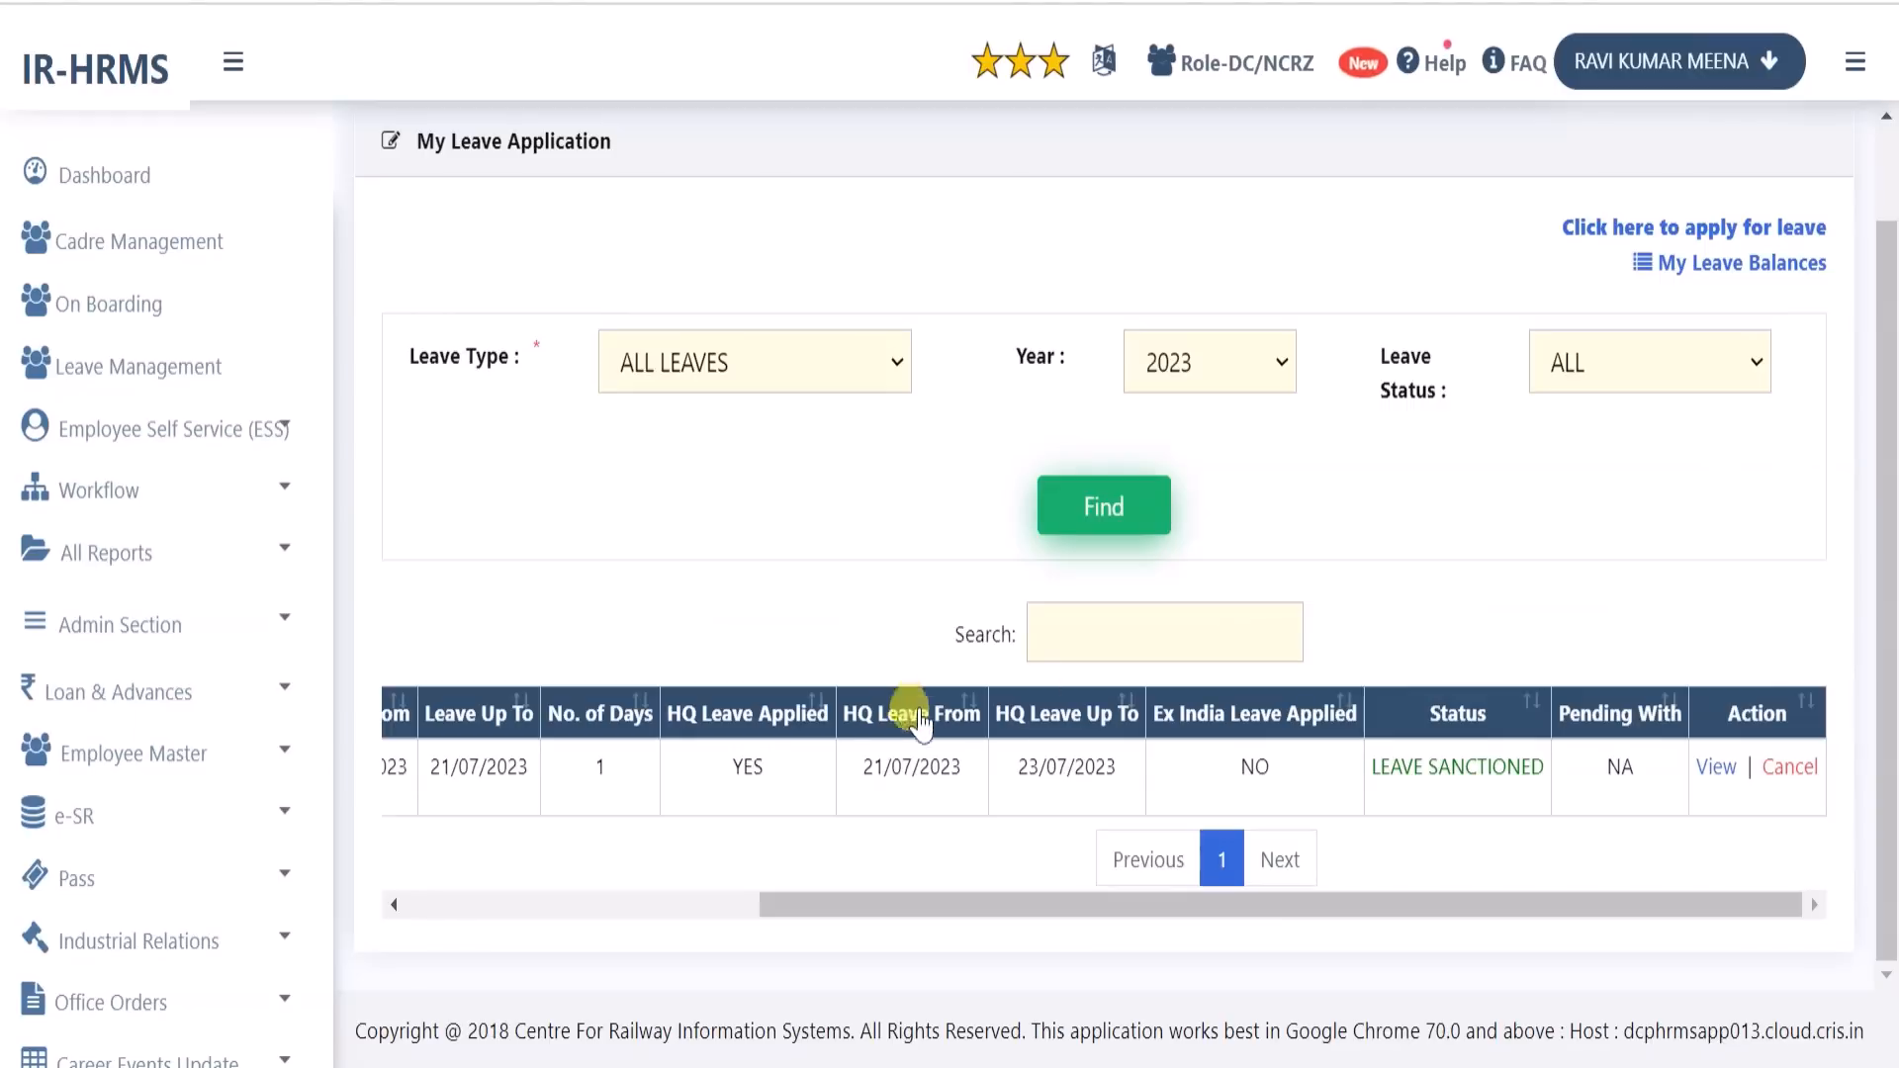